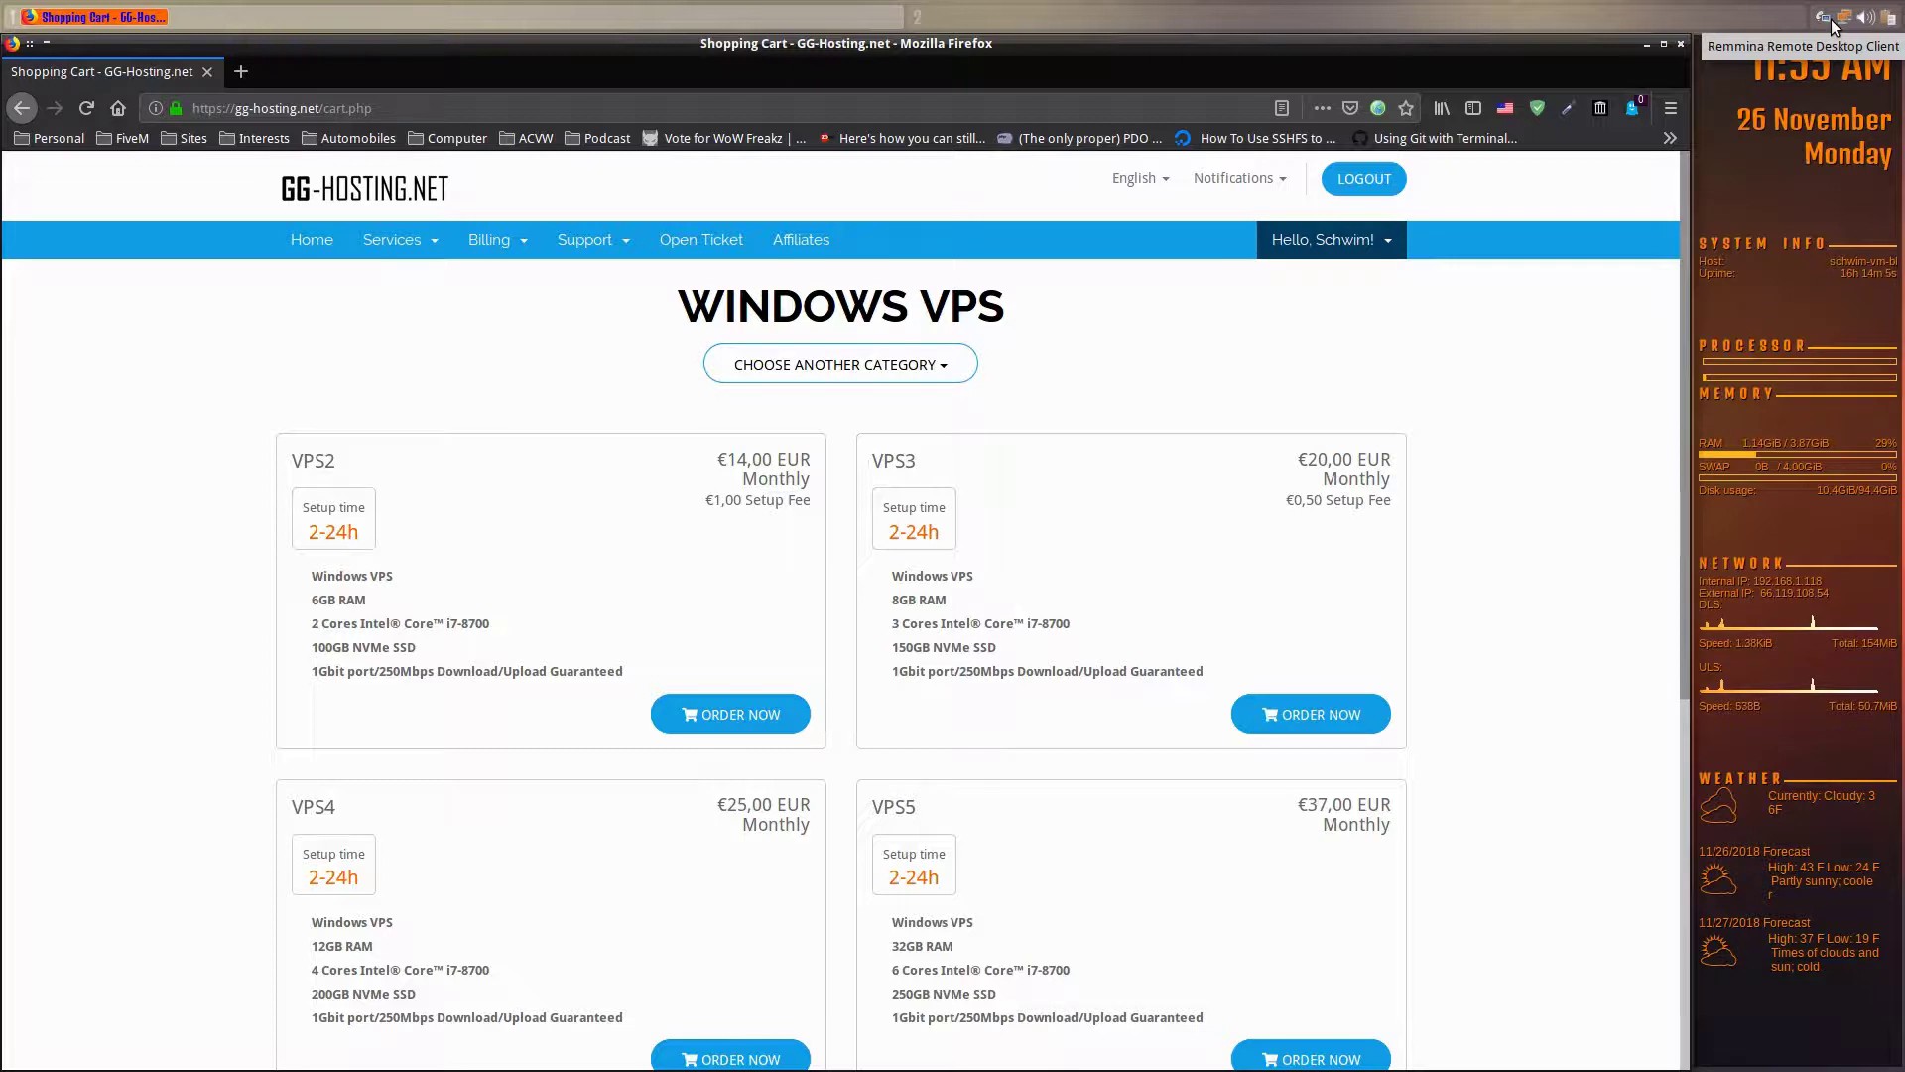
- Connect to the saved GG-Hosting server from Remmina's tray connection list
right_click(1832, 23)
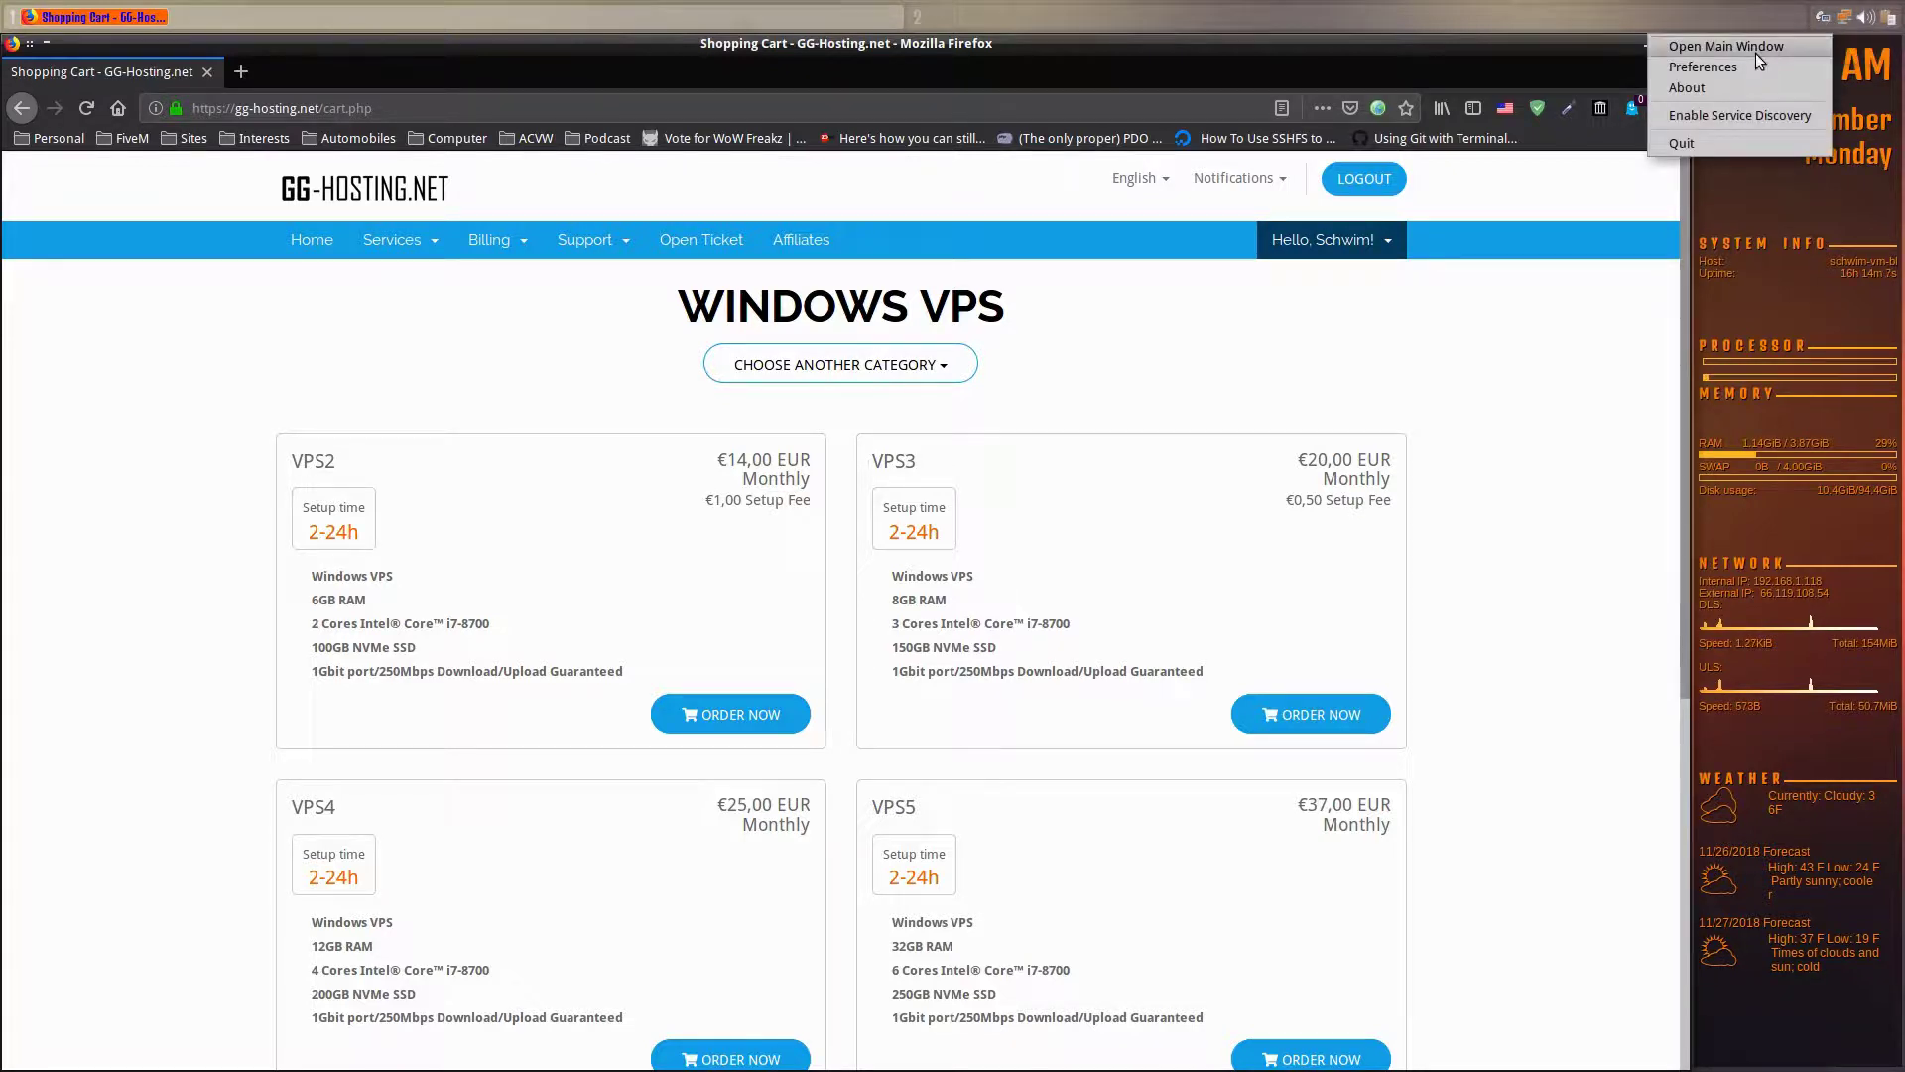
click(1777, 8)
click(1821, 21)
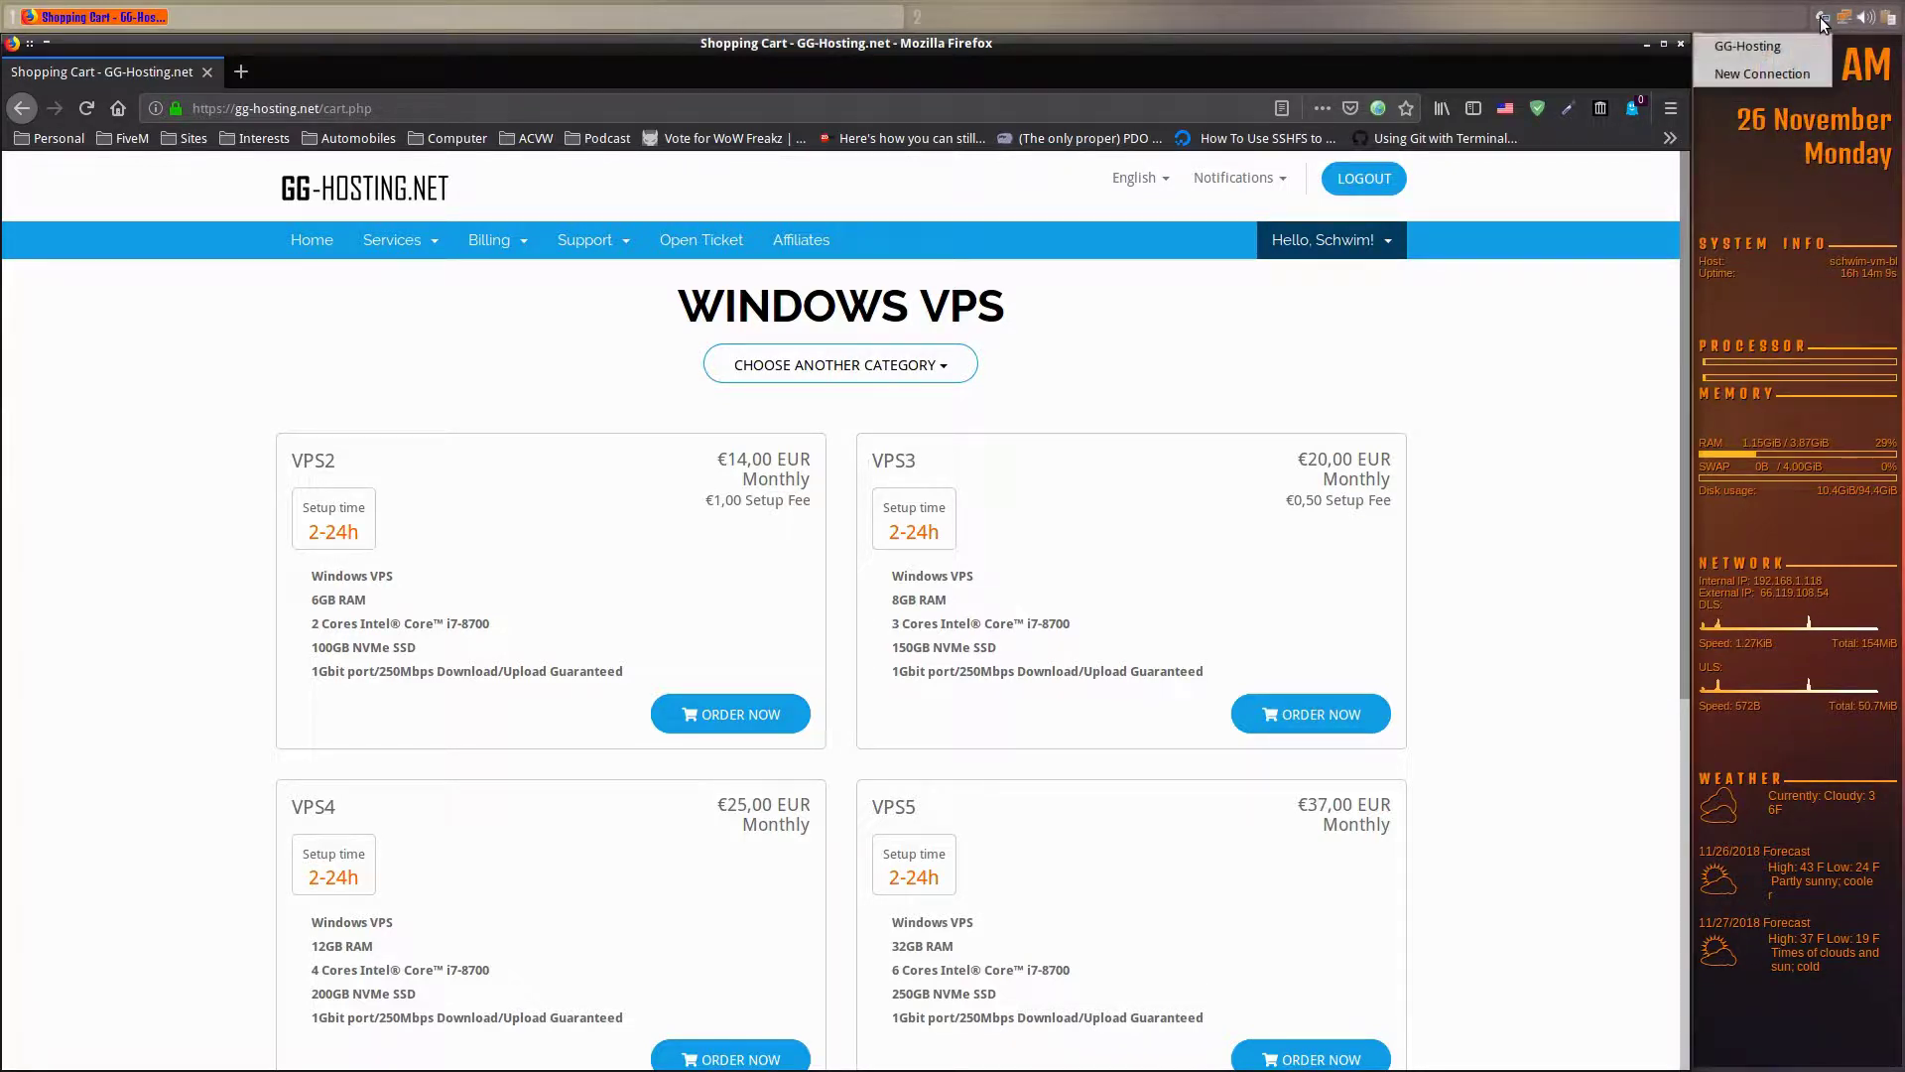
click(1760, 49)
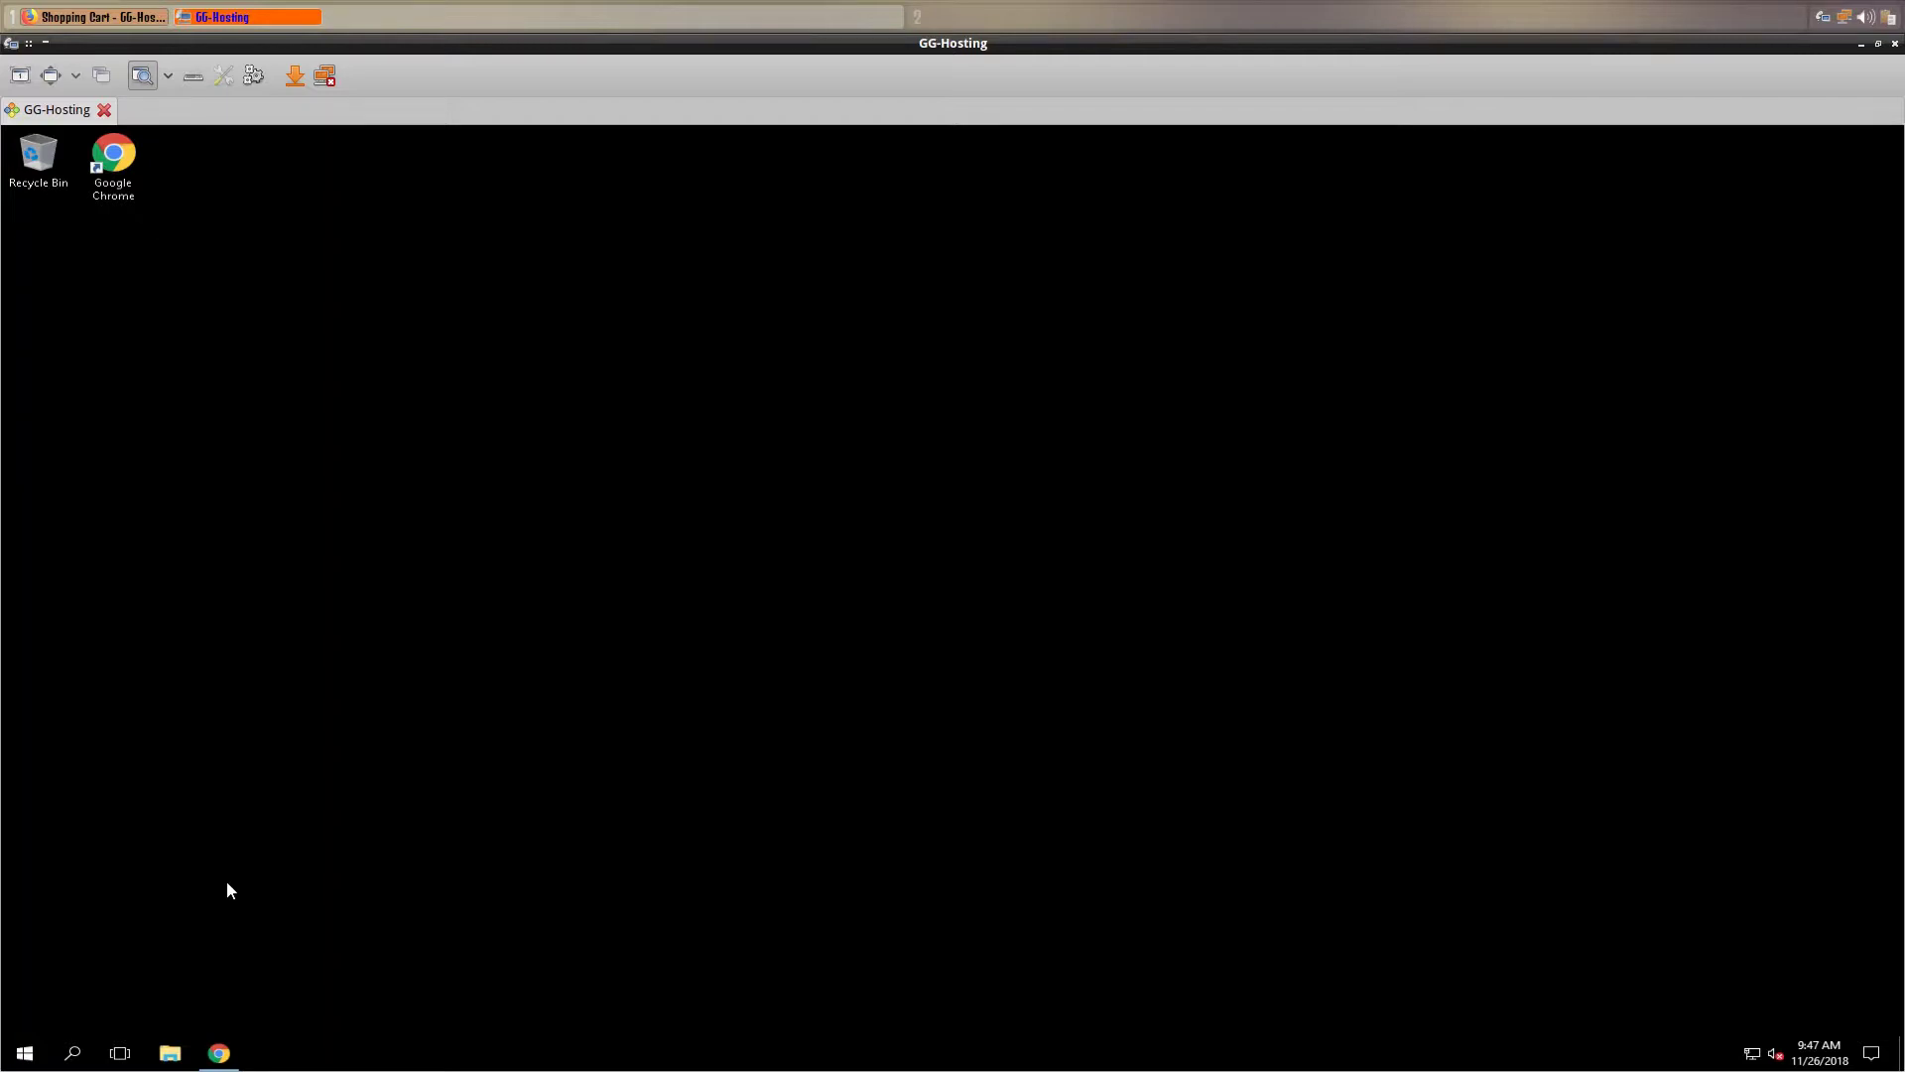
- Download the 64-bit Visual C++ 2012 Update 4 redistributable (vcredist_x64.exe)
click(220, 1053)
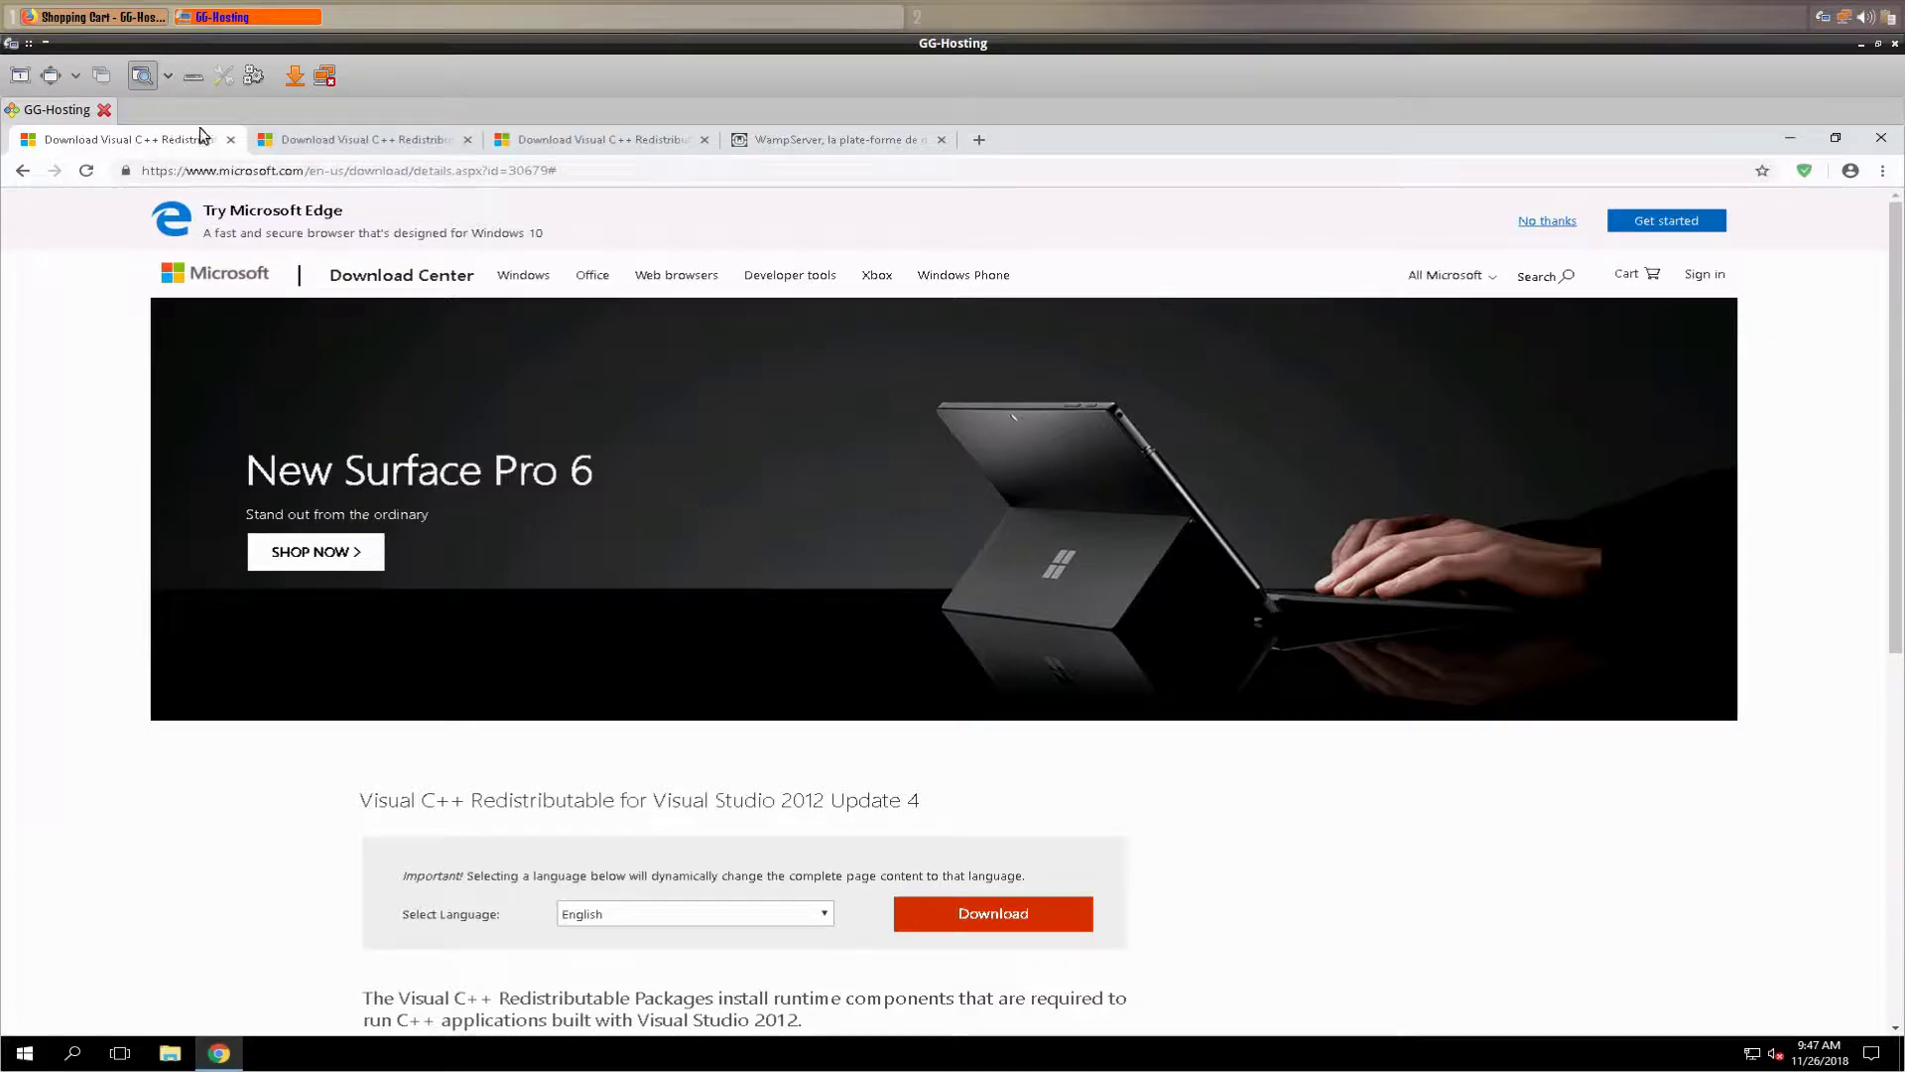
click(378, 145)
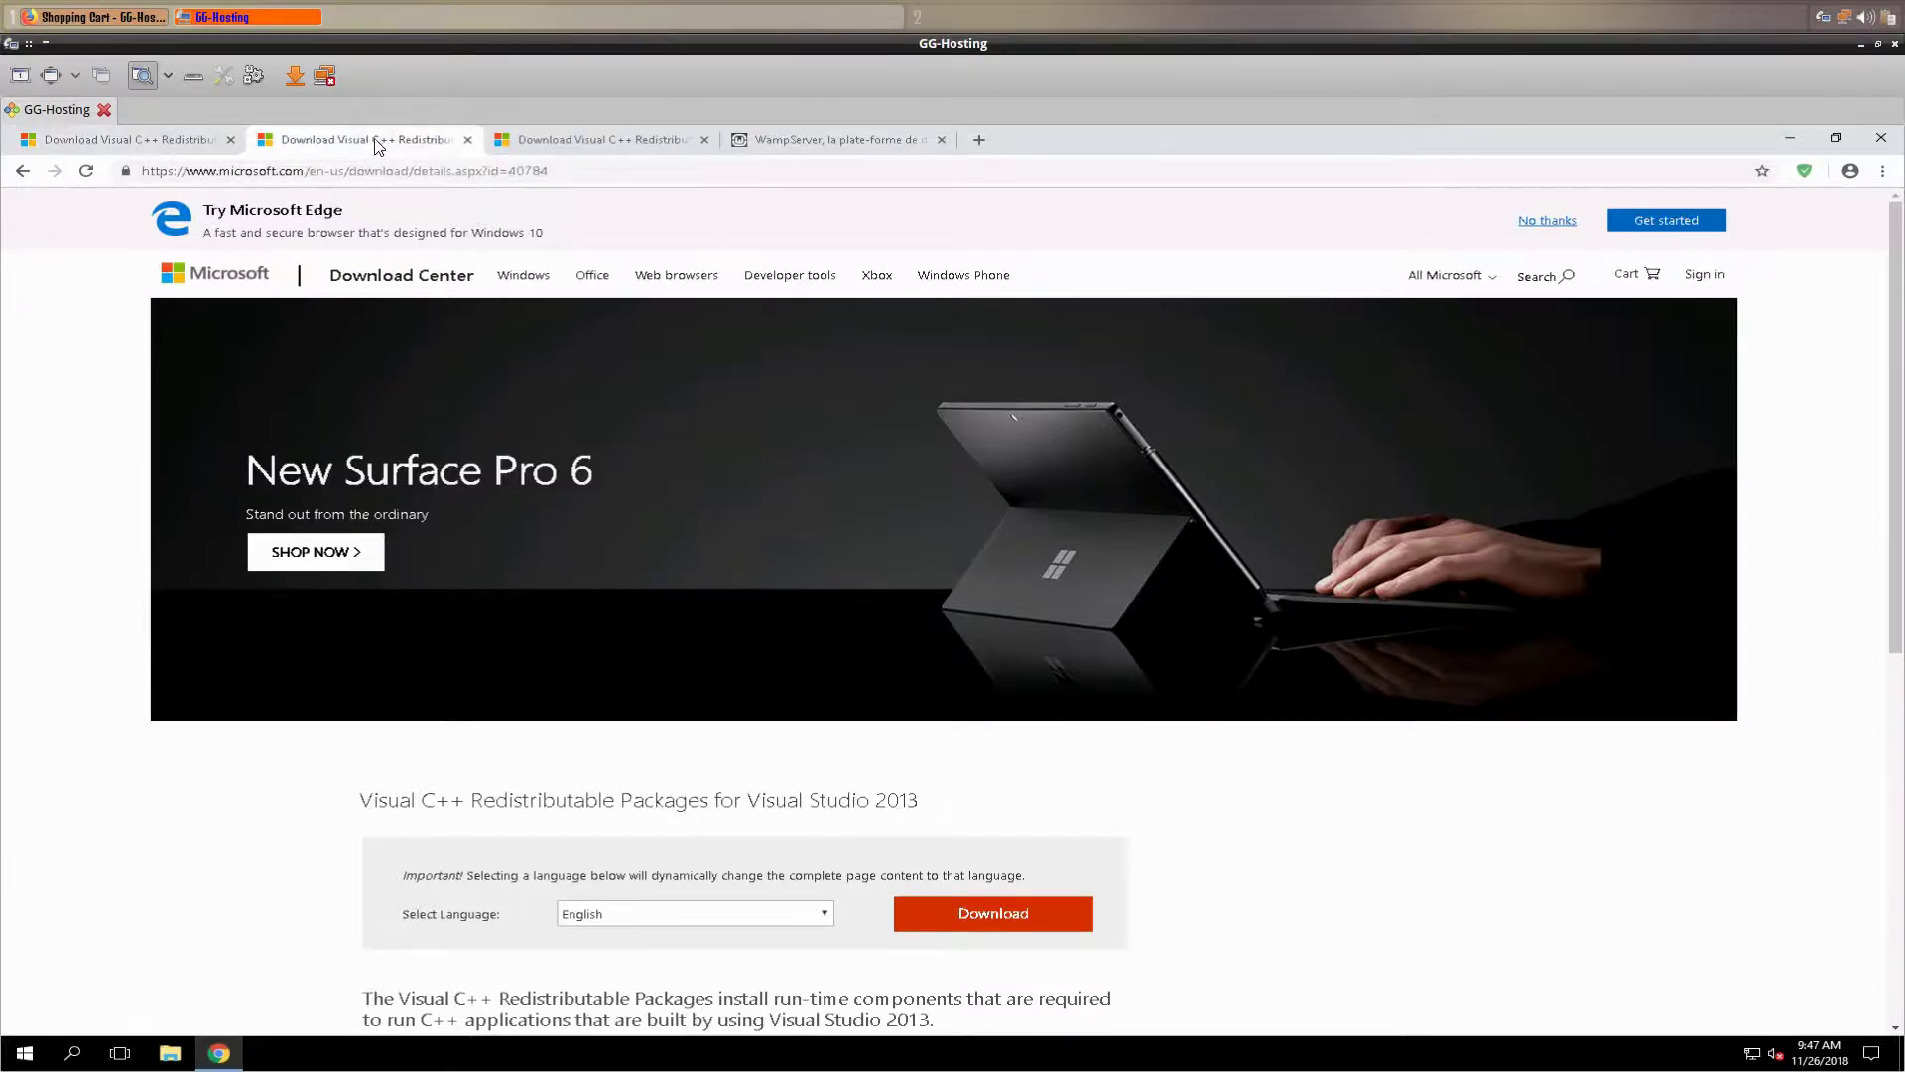
click(578, 144)
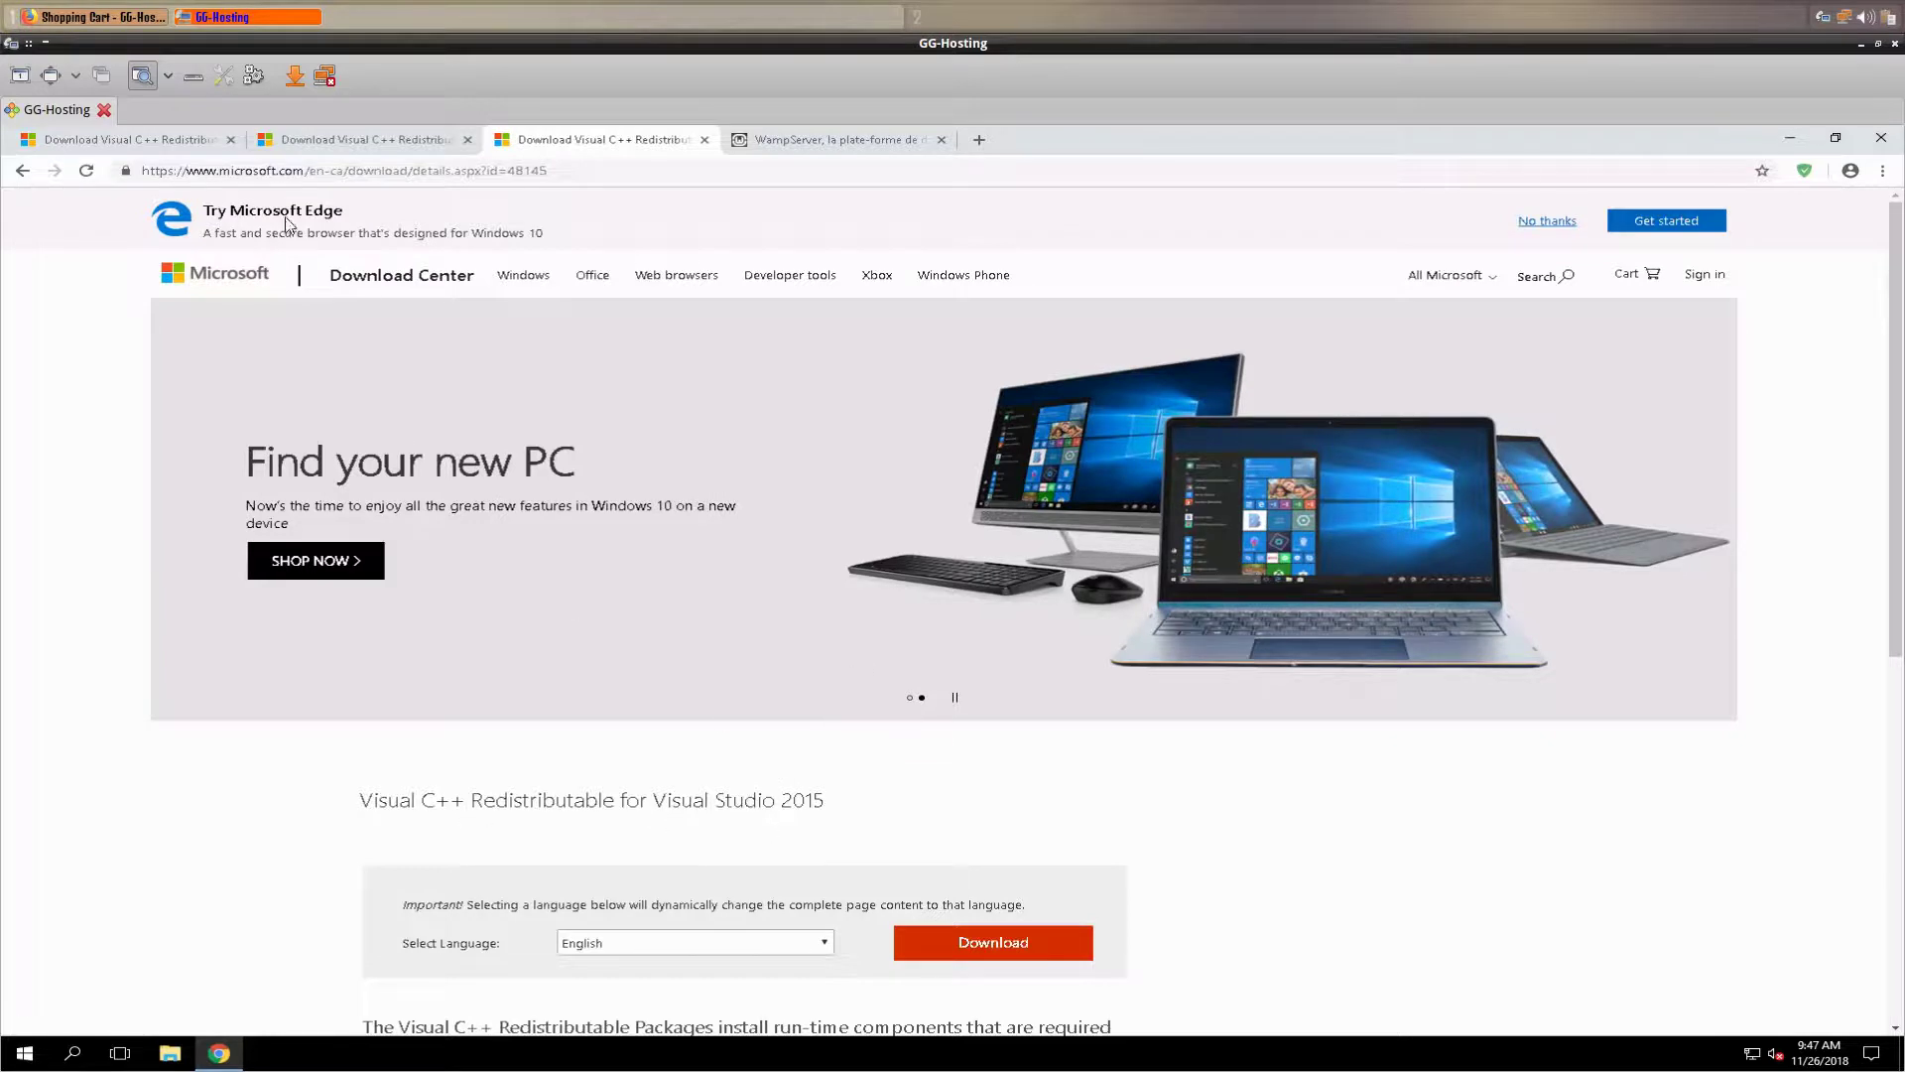
click(125, 145)
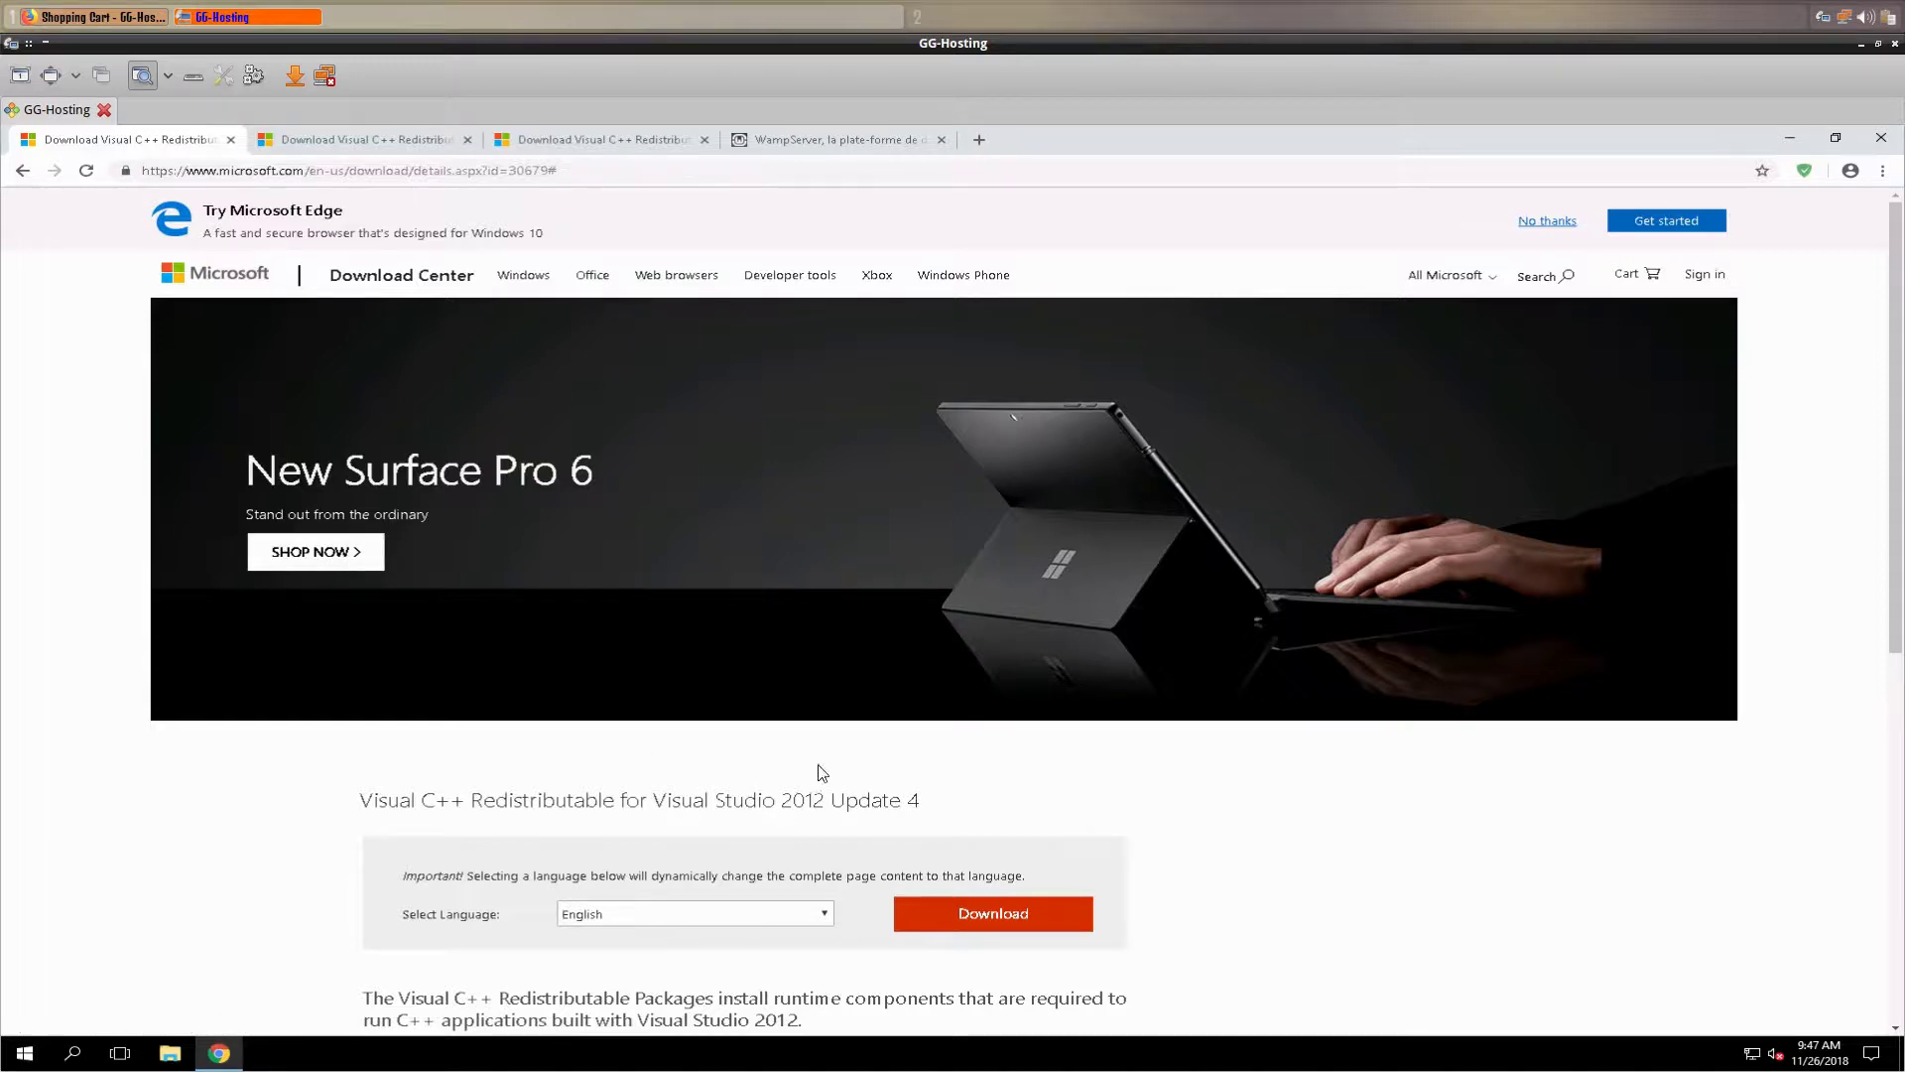
click(976, 913)
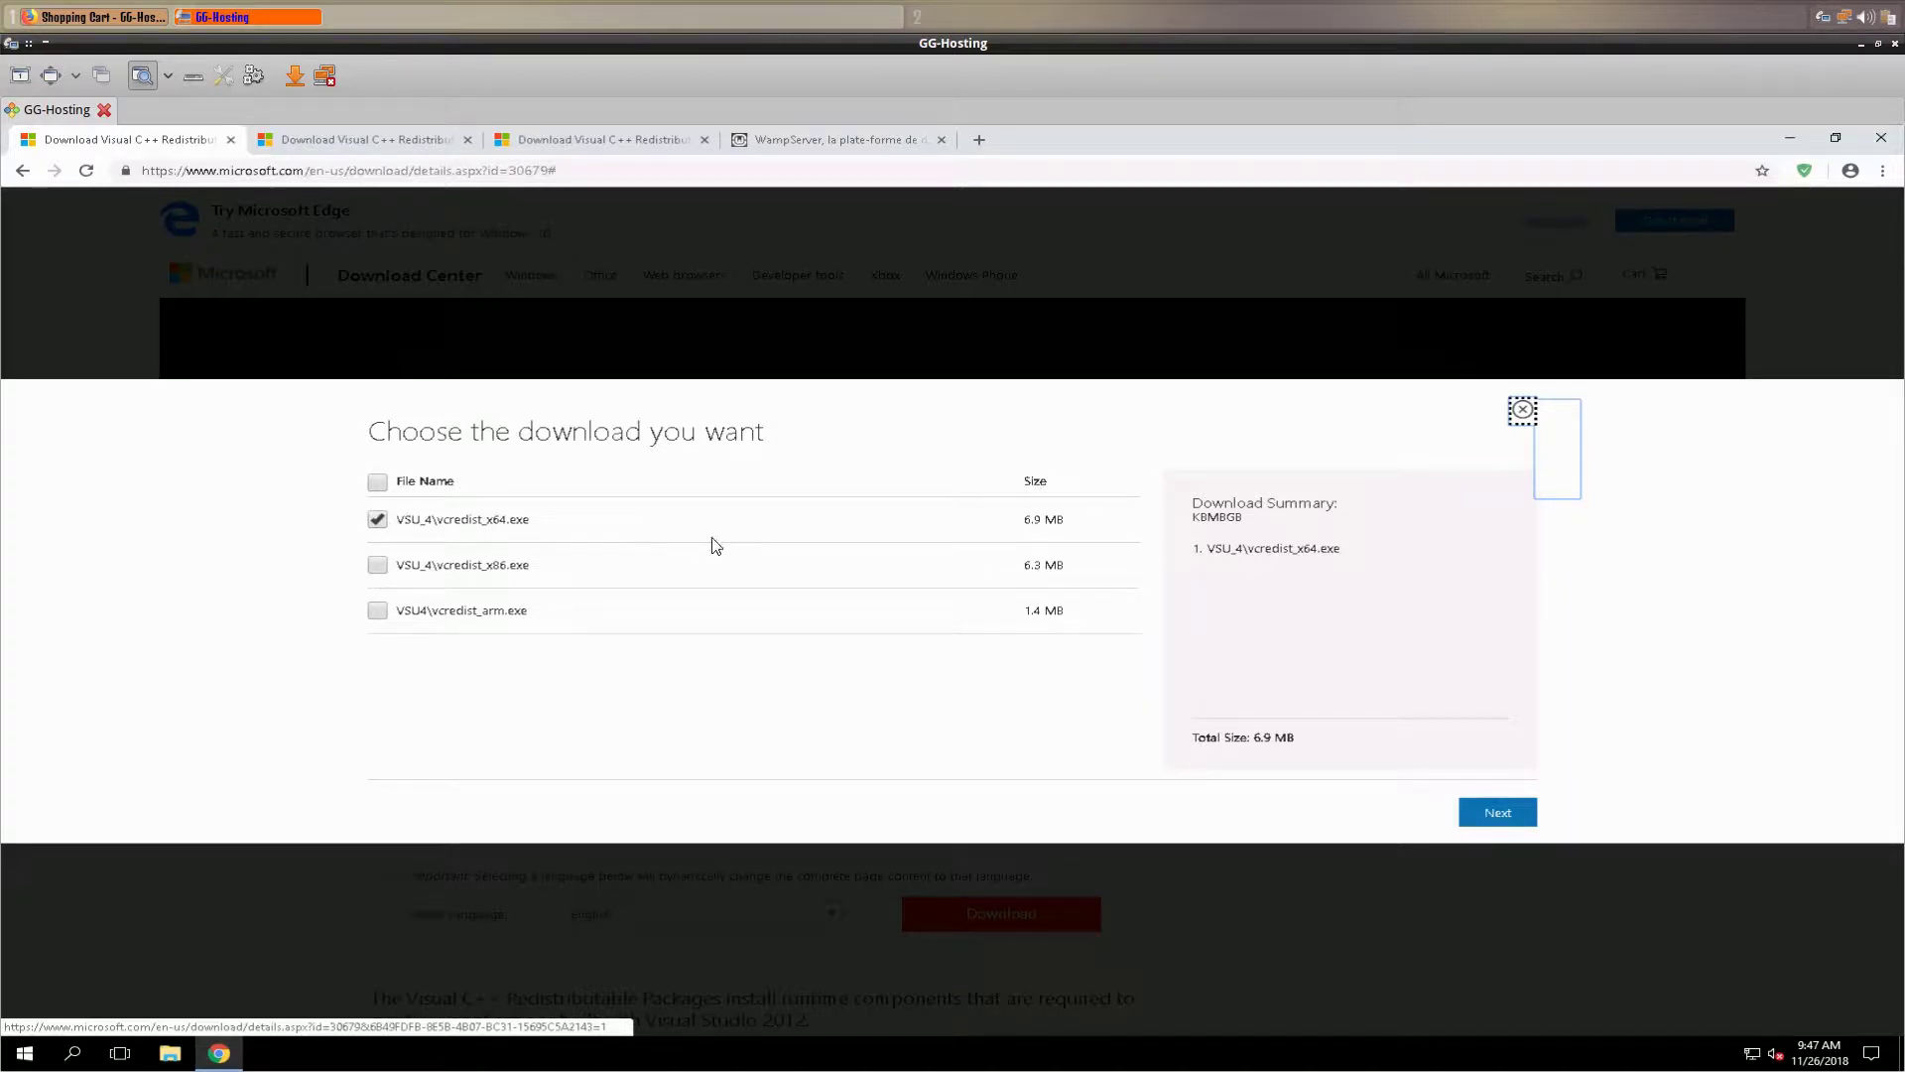
click(1495, 812)
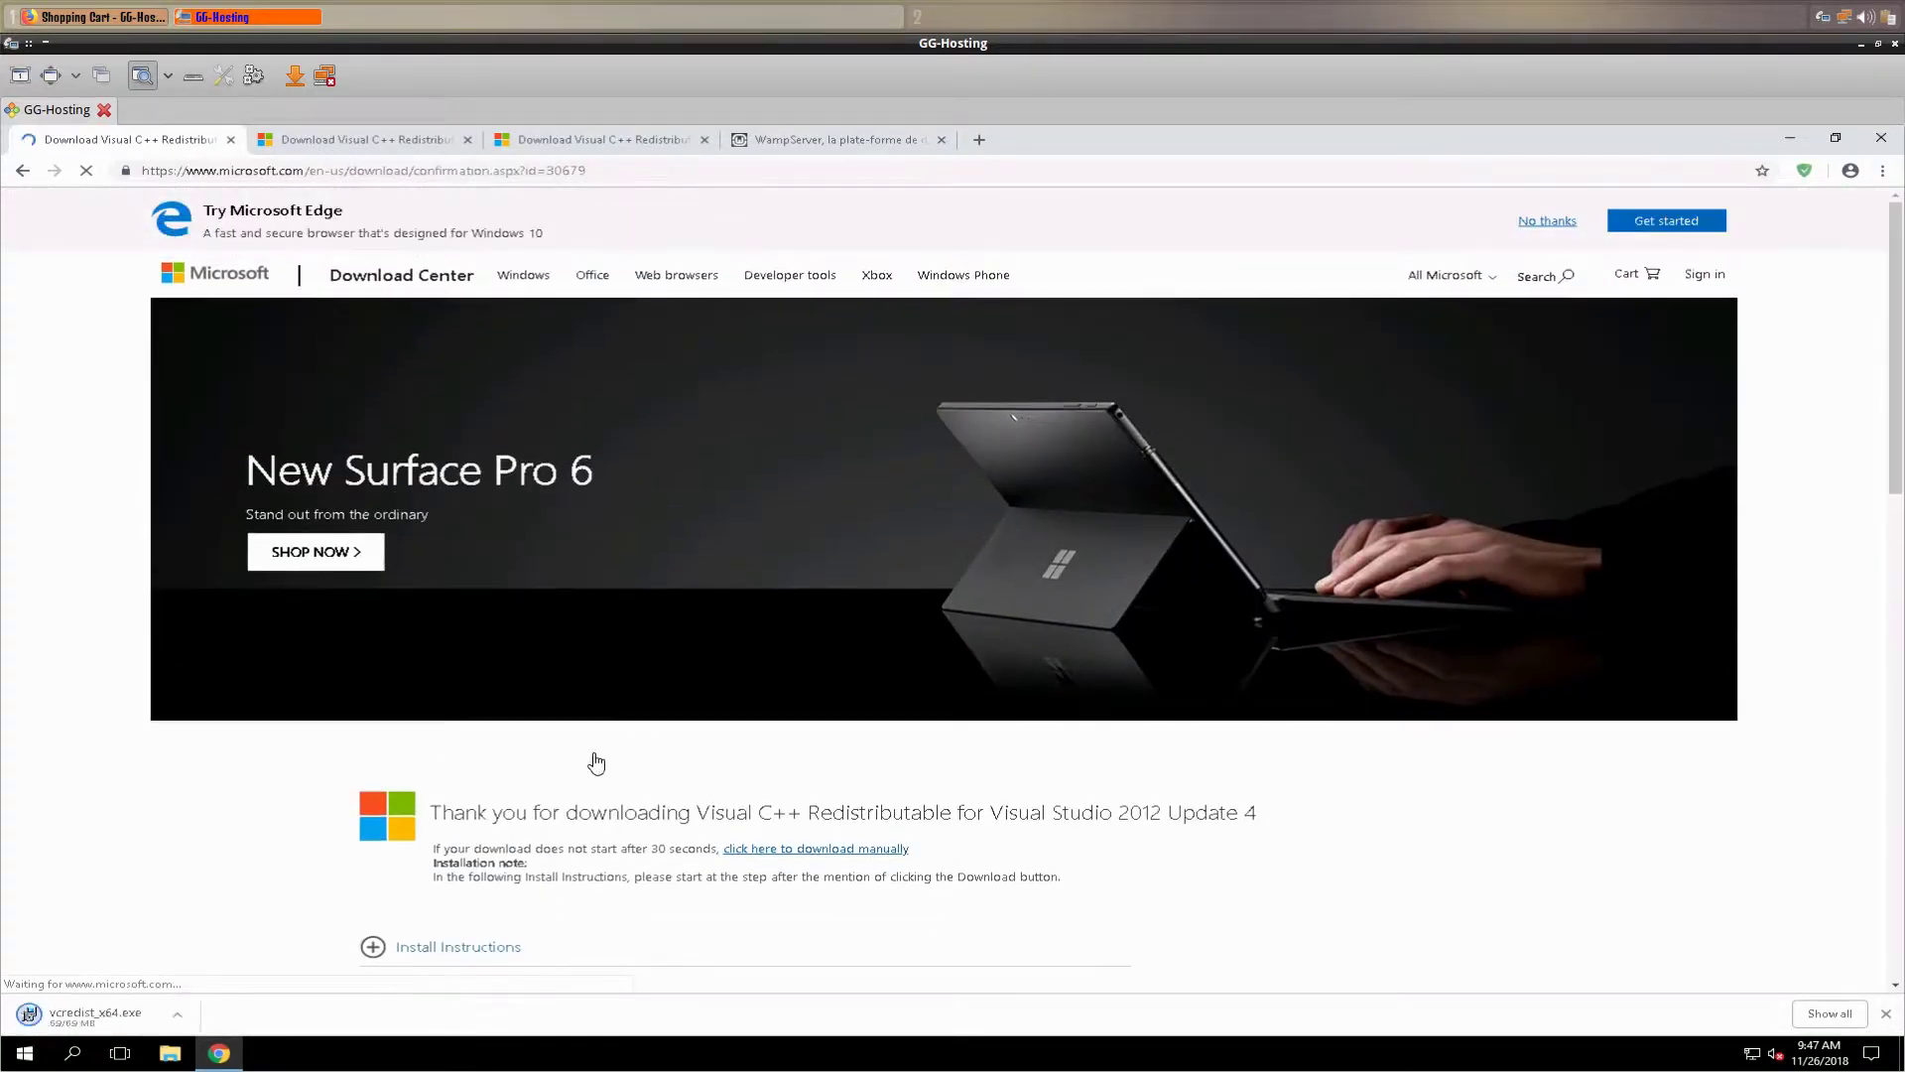
- Run the 2012 x64 redistributable installer, accept the license, and install it
click(57, 1017)
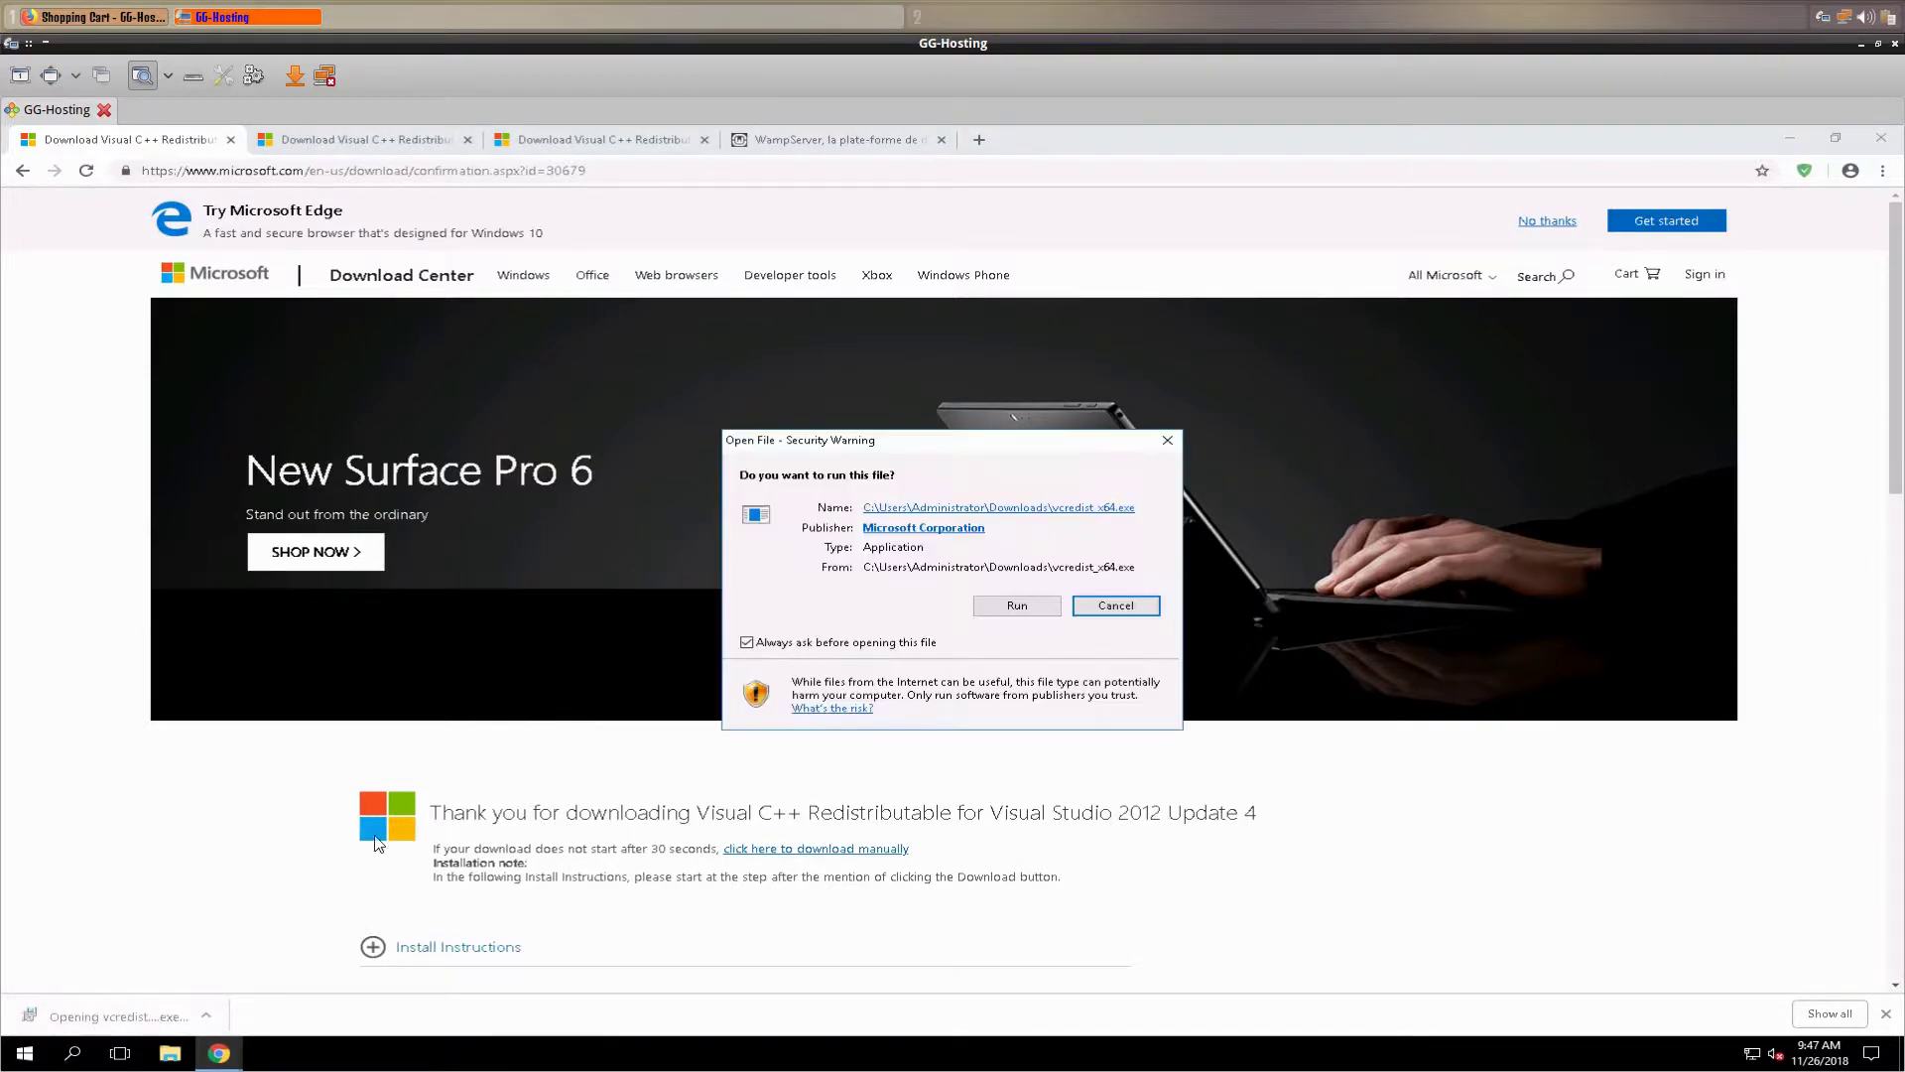
click(1018, 608)
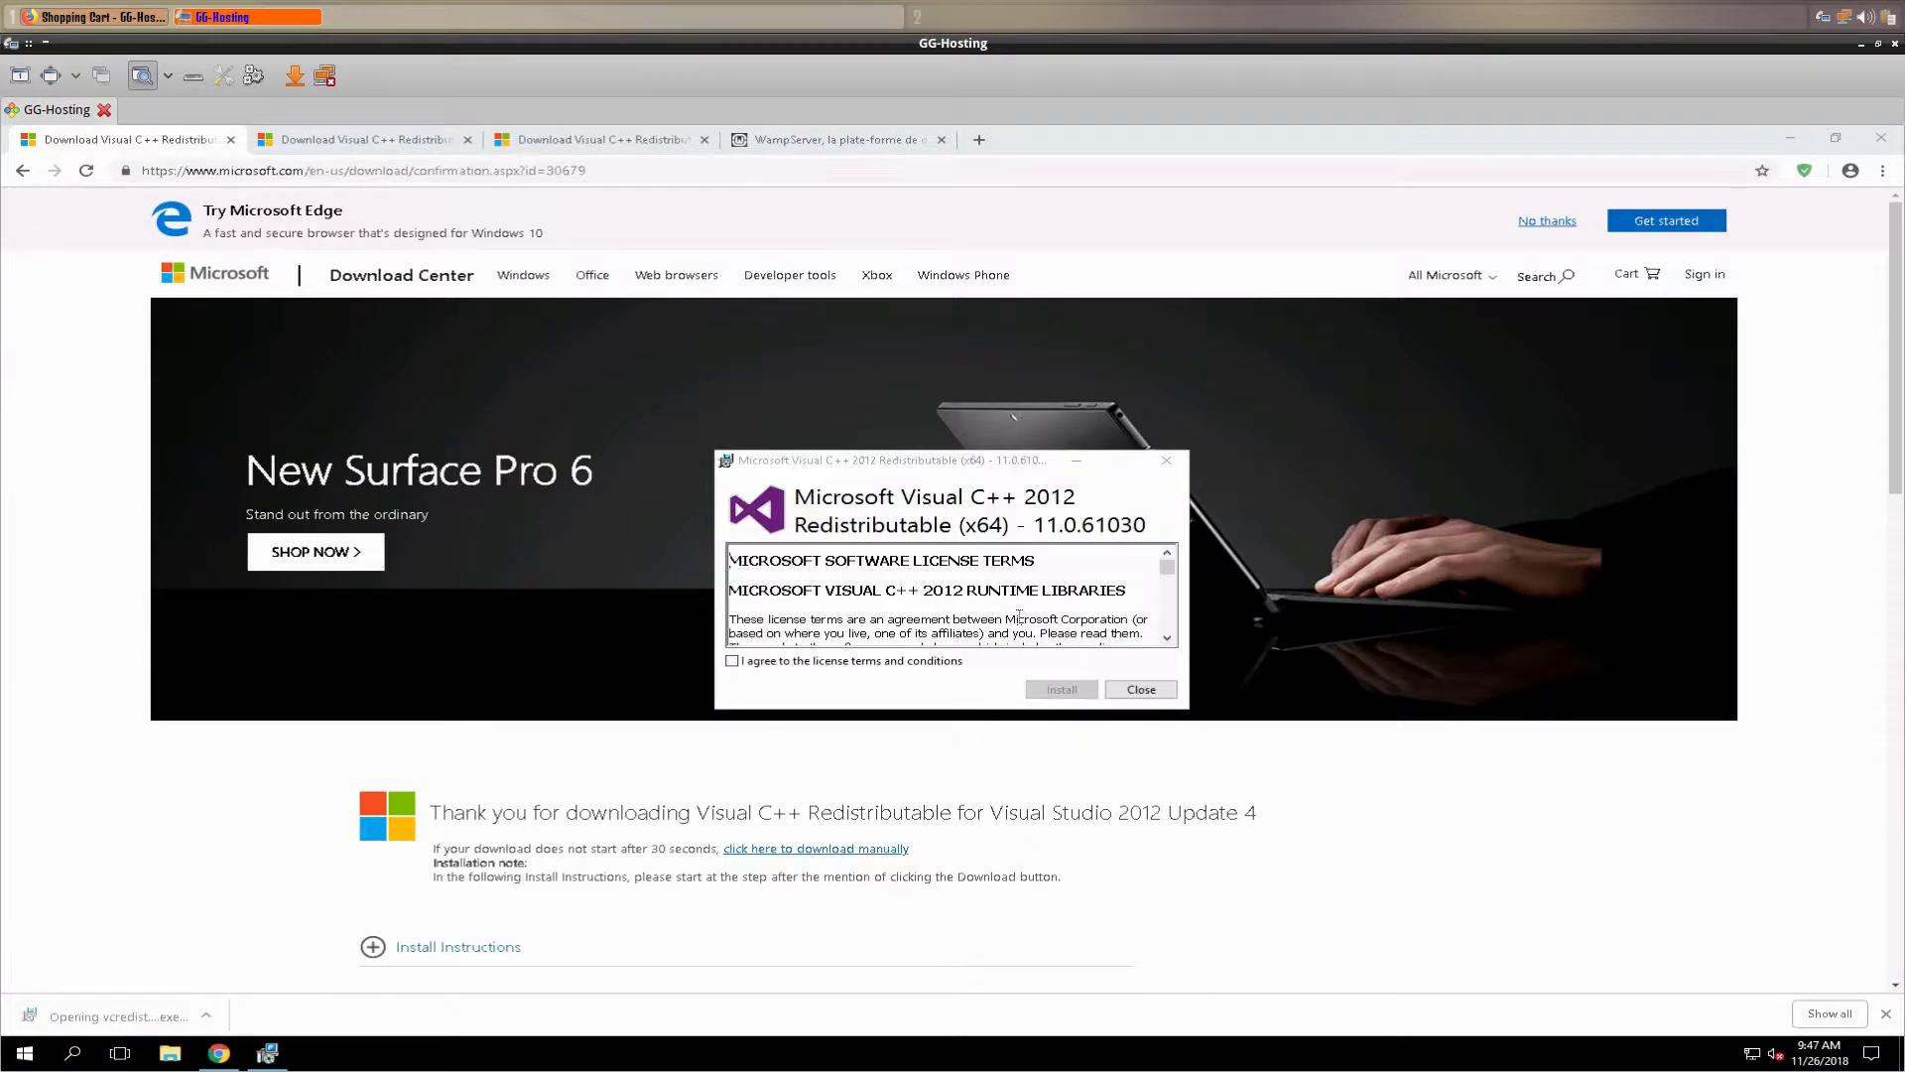
click(732, 661)
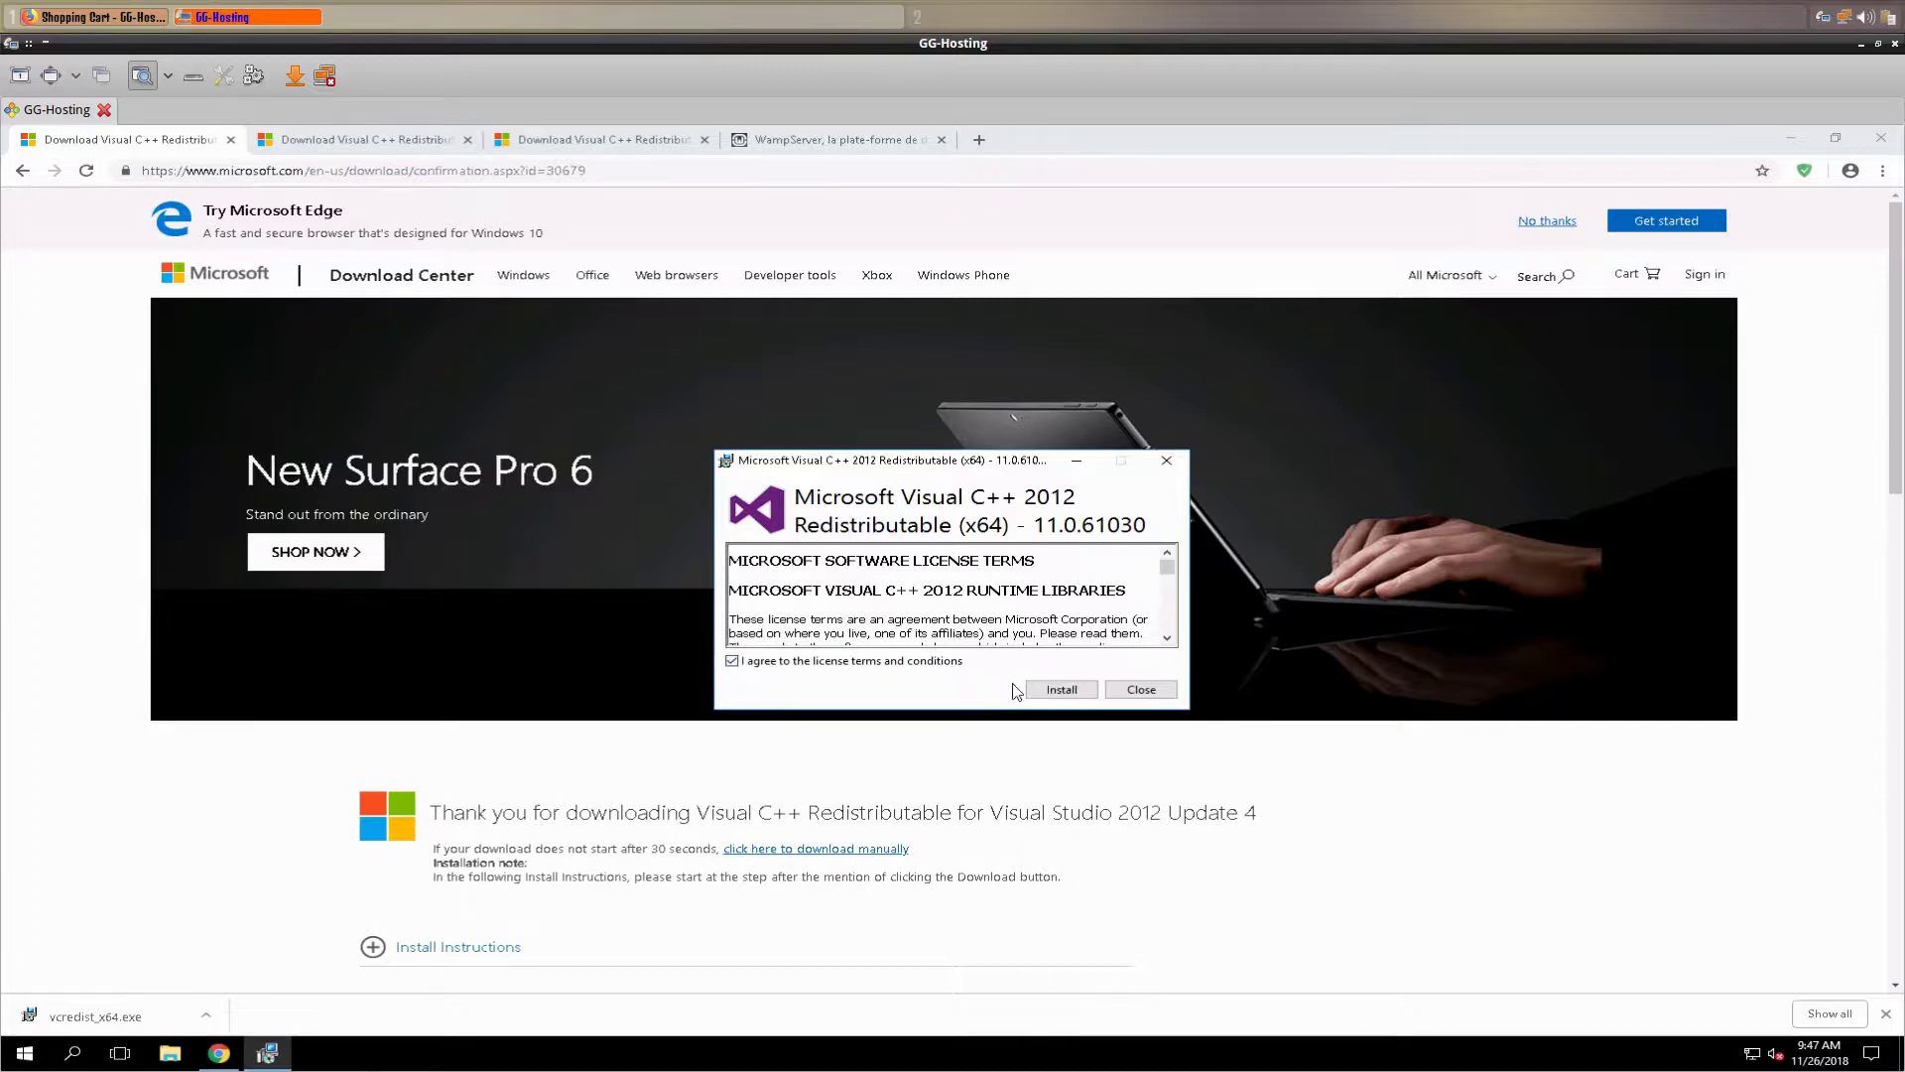
click(1060, 691)
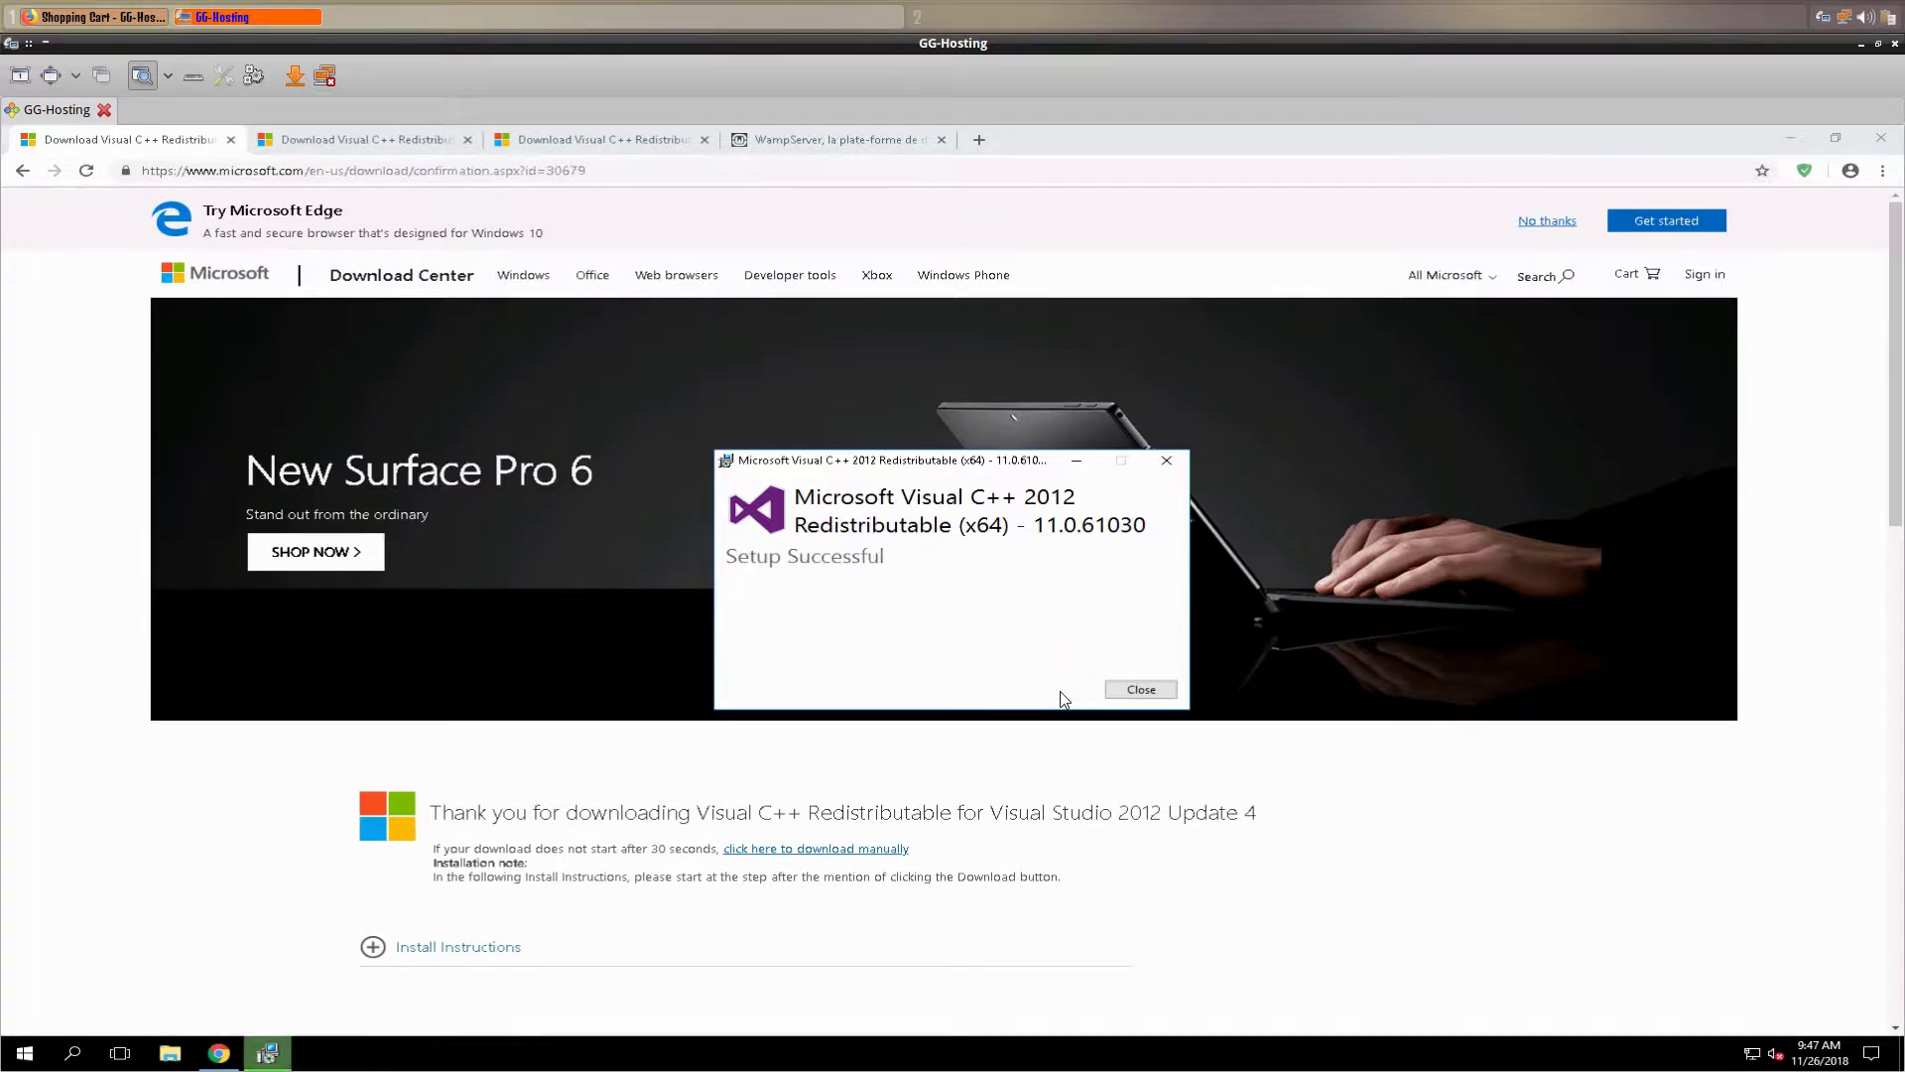
click(1141, 689)
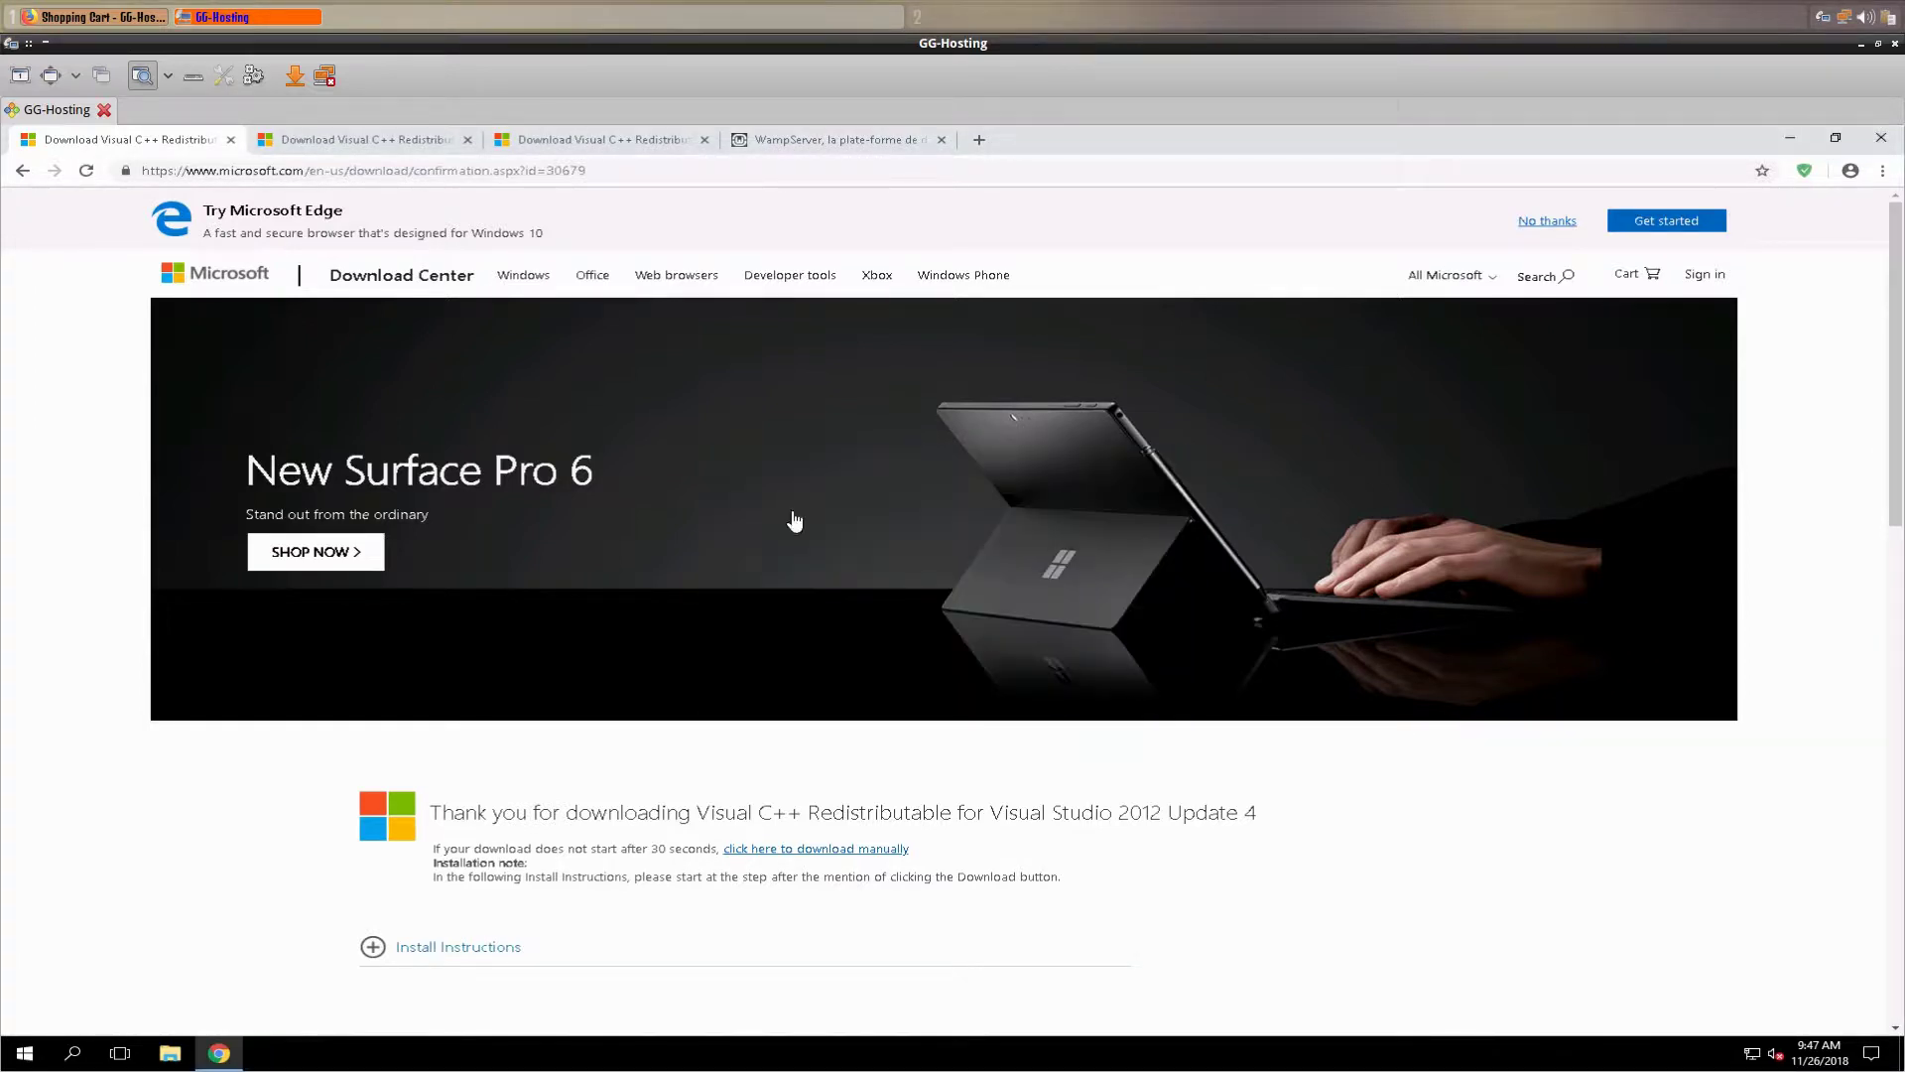
- Download the Visual C++ 2013 redistributable package vcredist_x64.exe
click(336, 144)
click(967, 913)
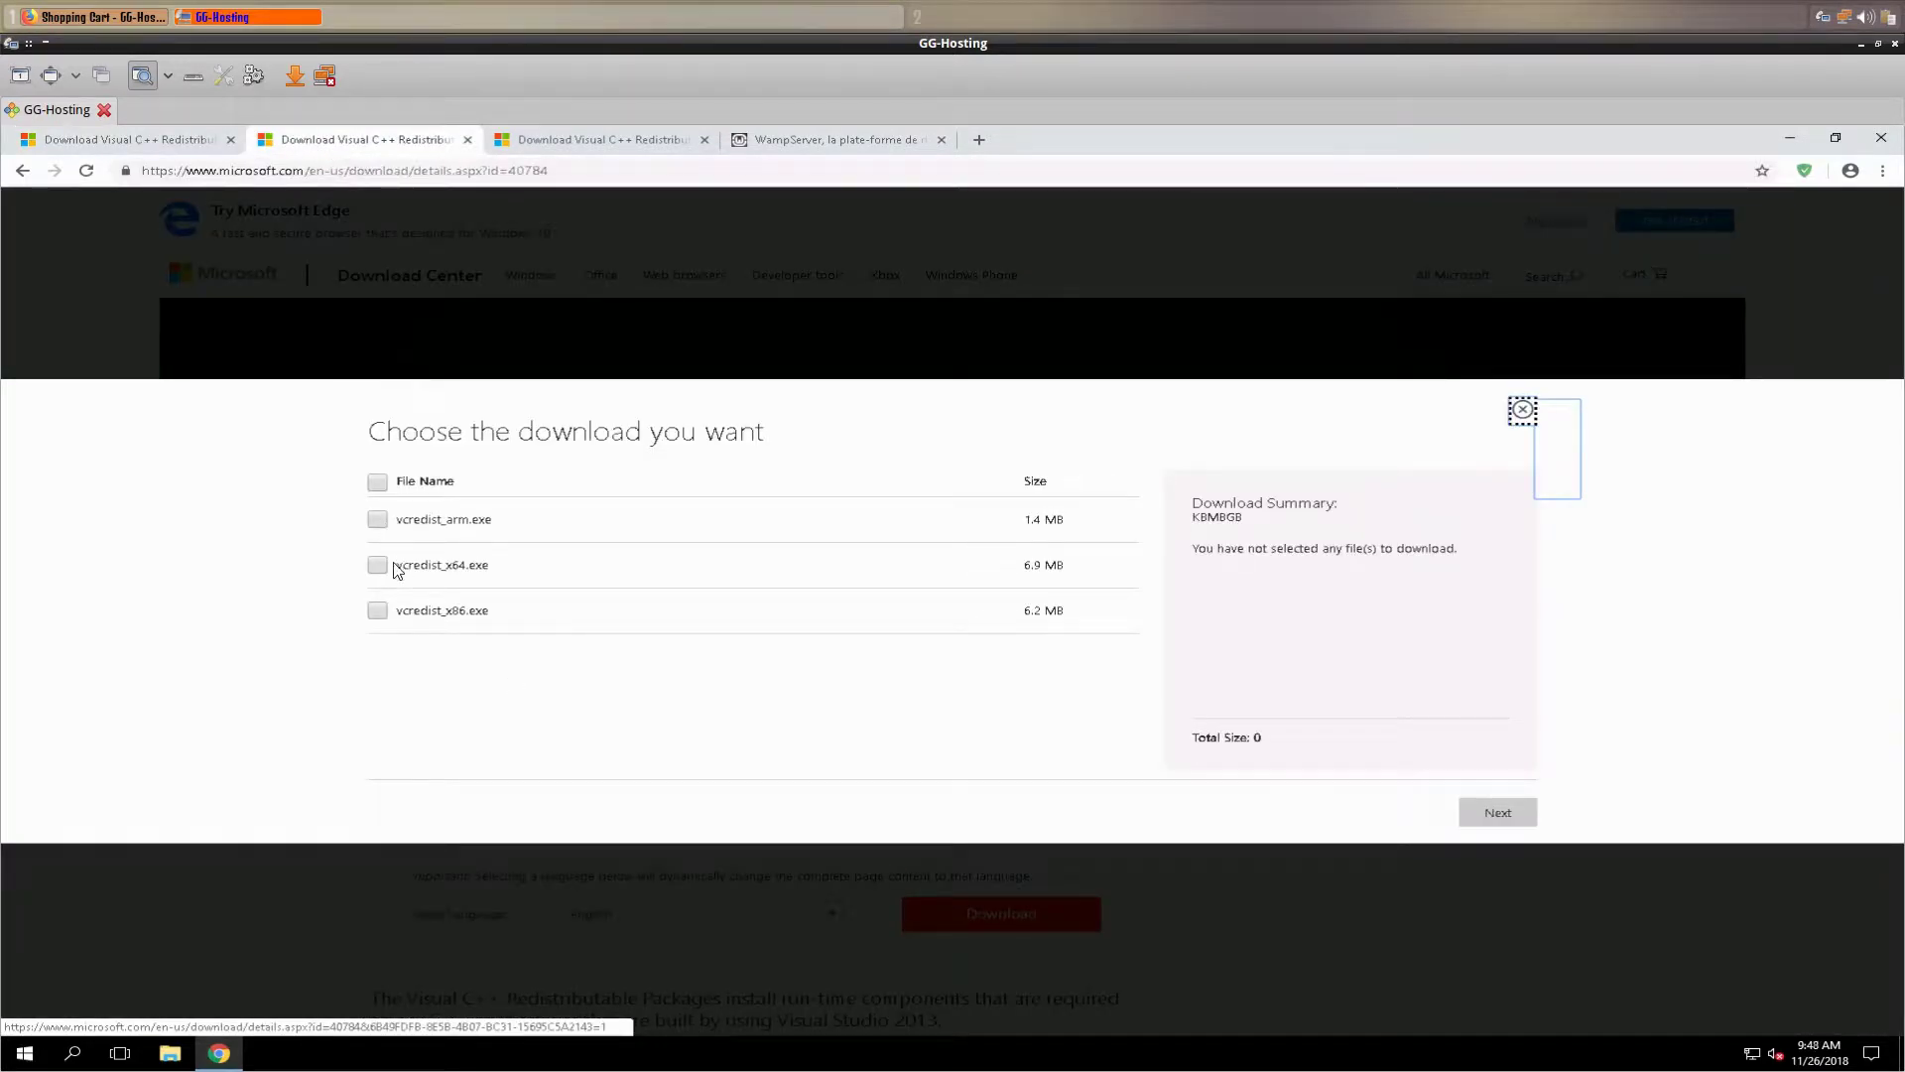
click(378, 565)
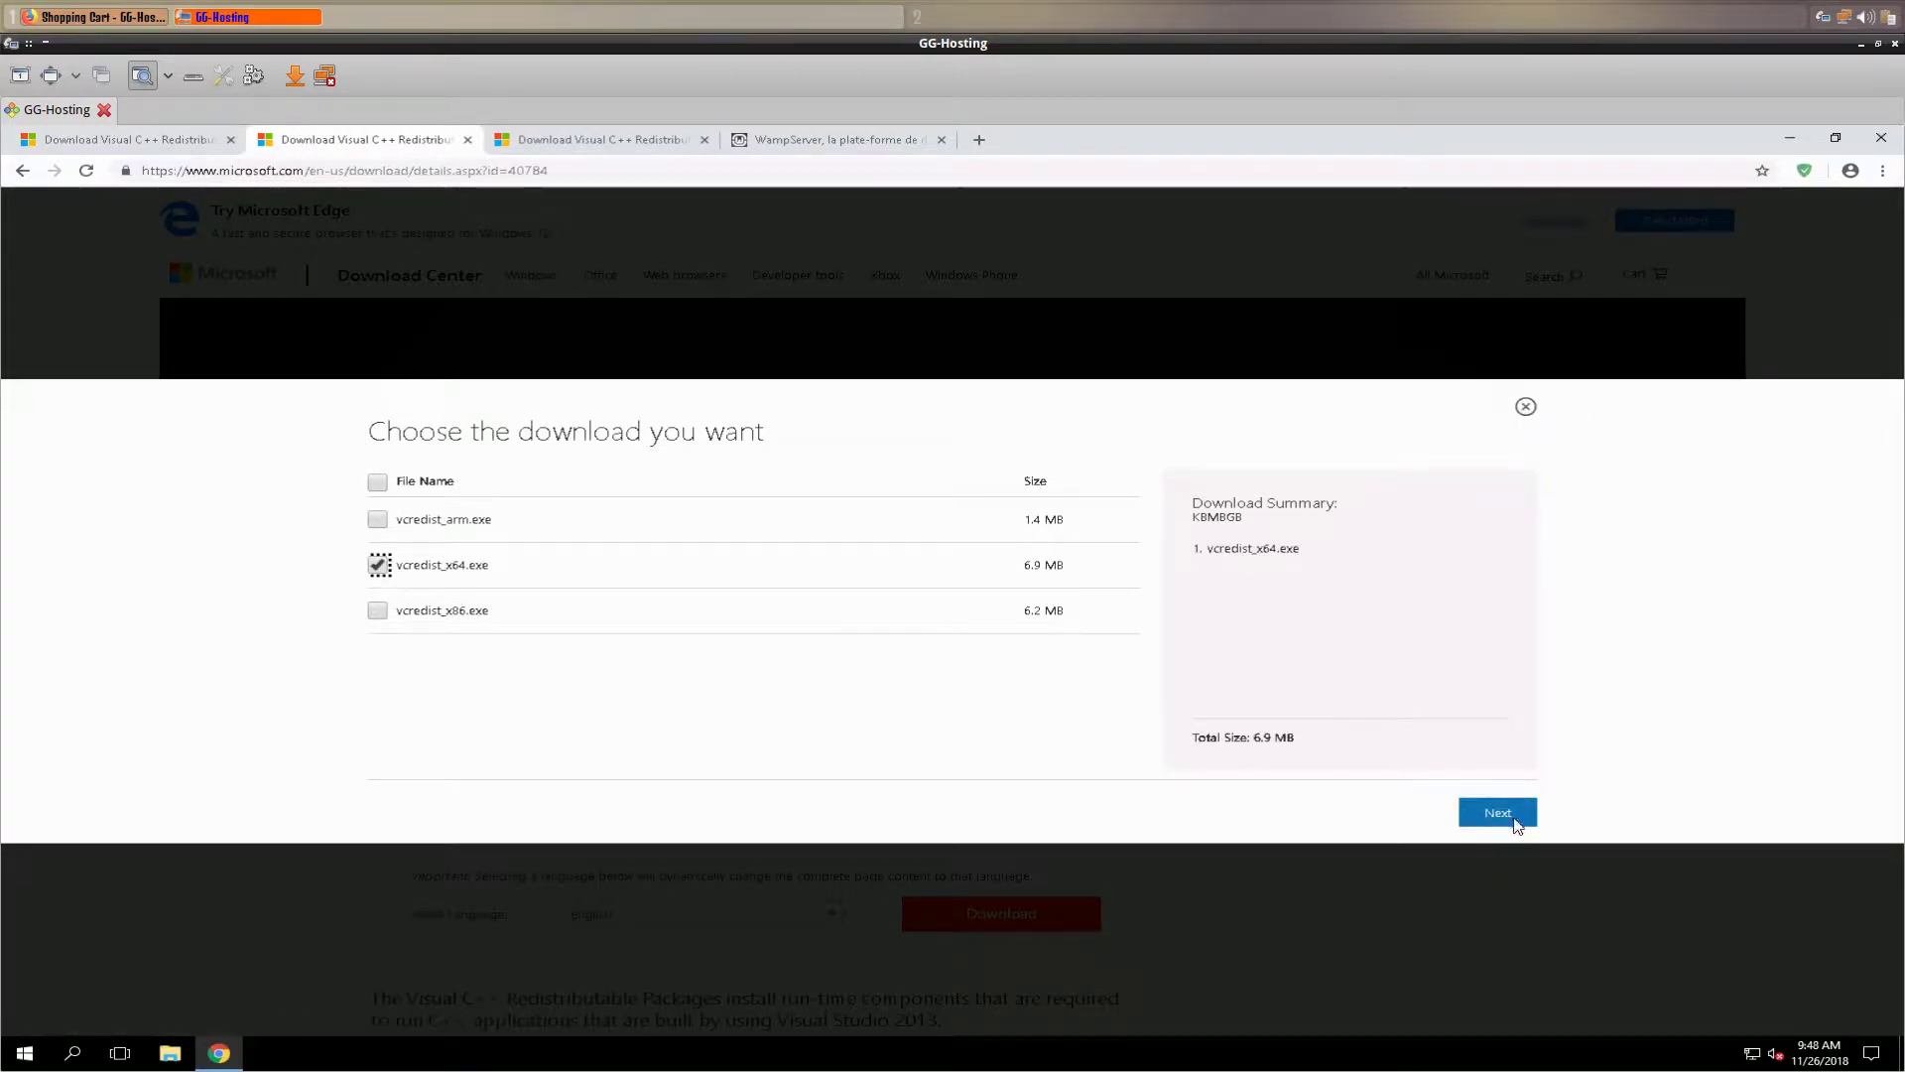
click(1500, 813)
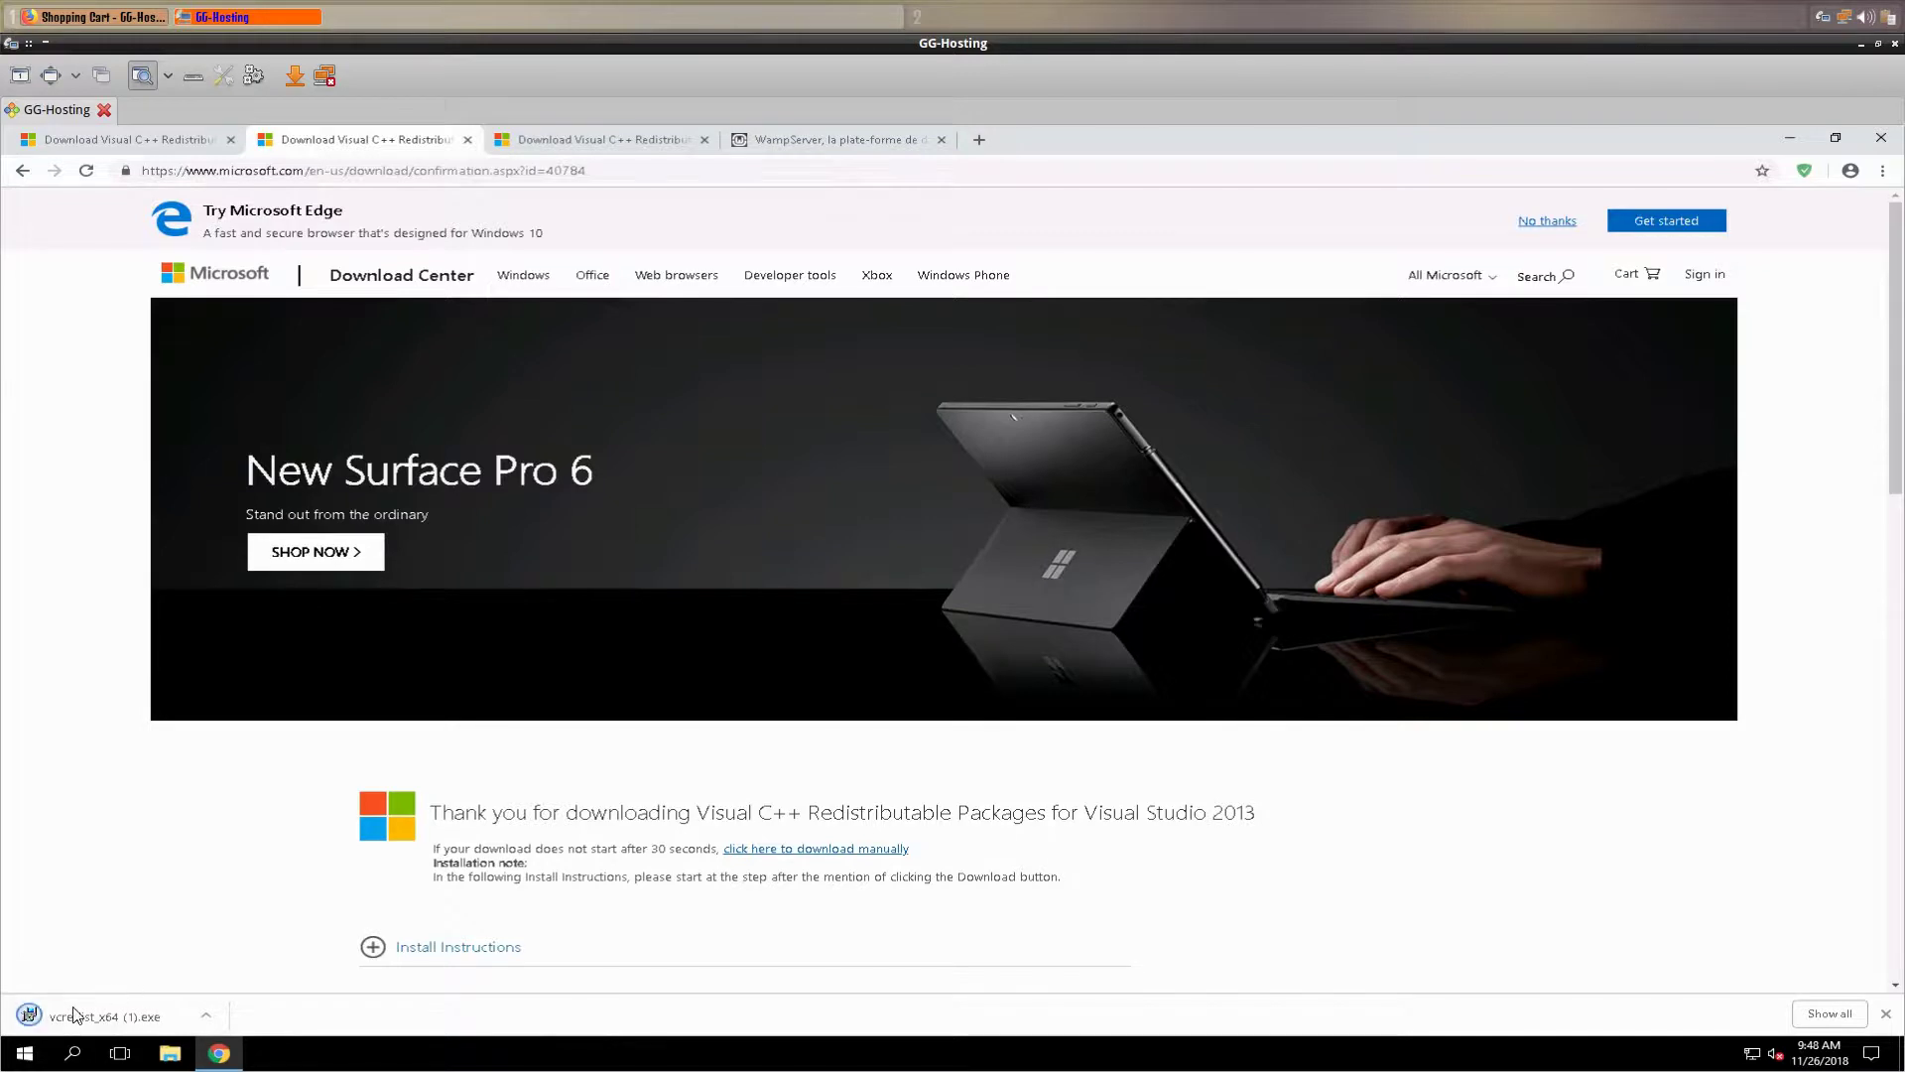
- Run the 2013 x64 redistributable installer, accept the license, and install it
click(91, 1014)
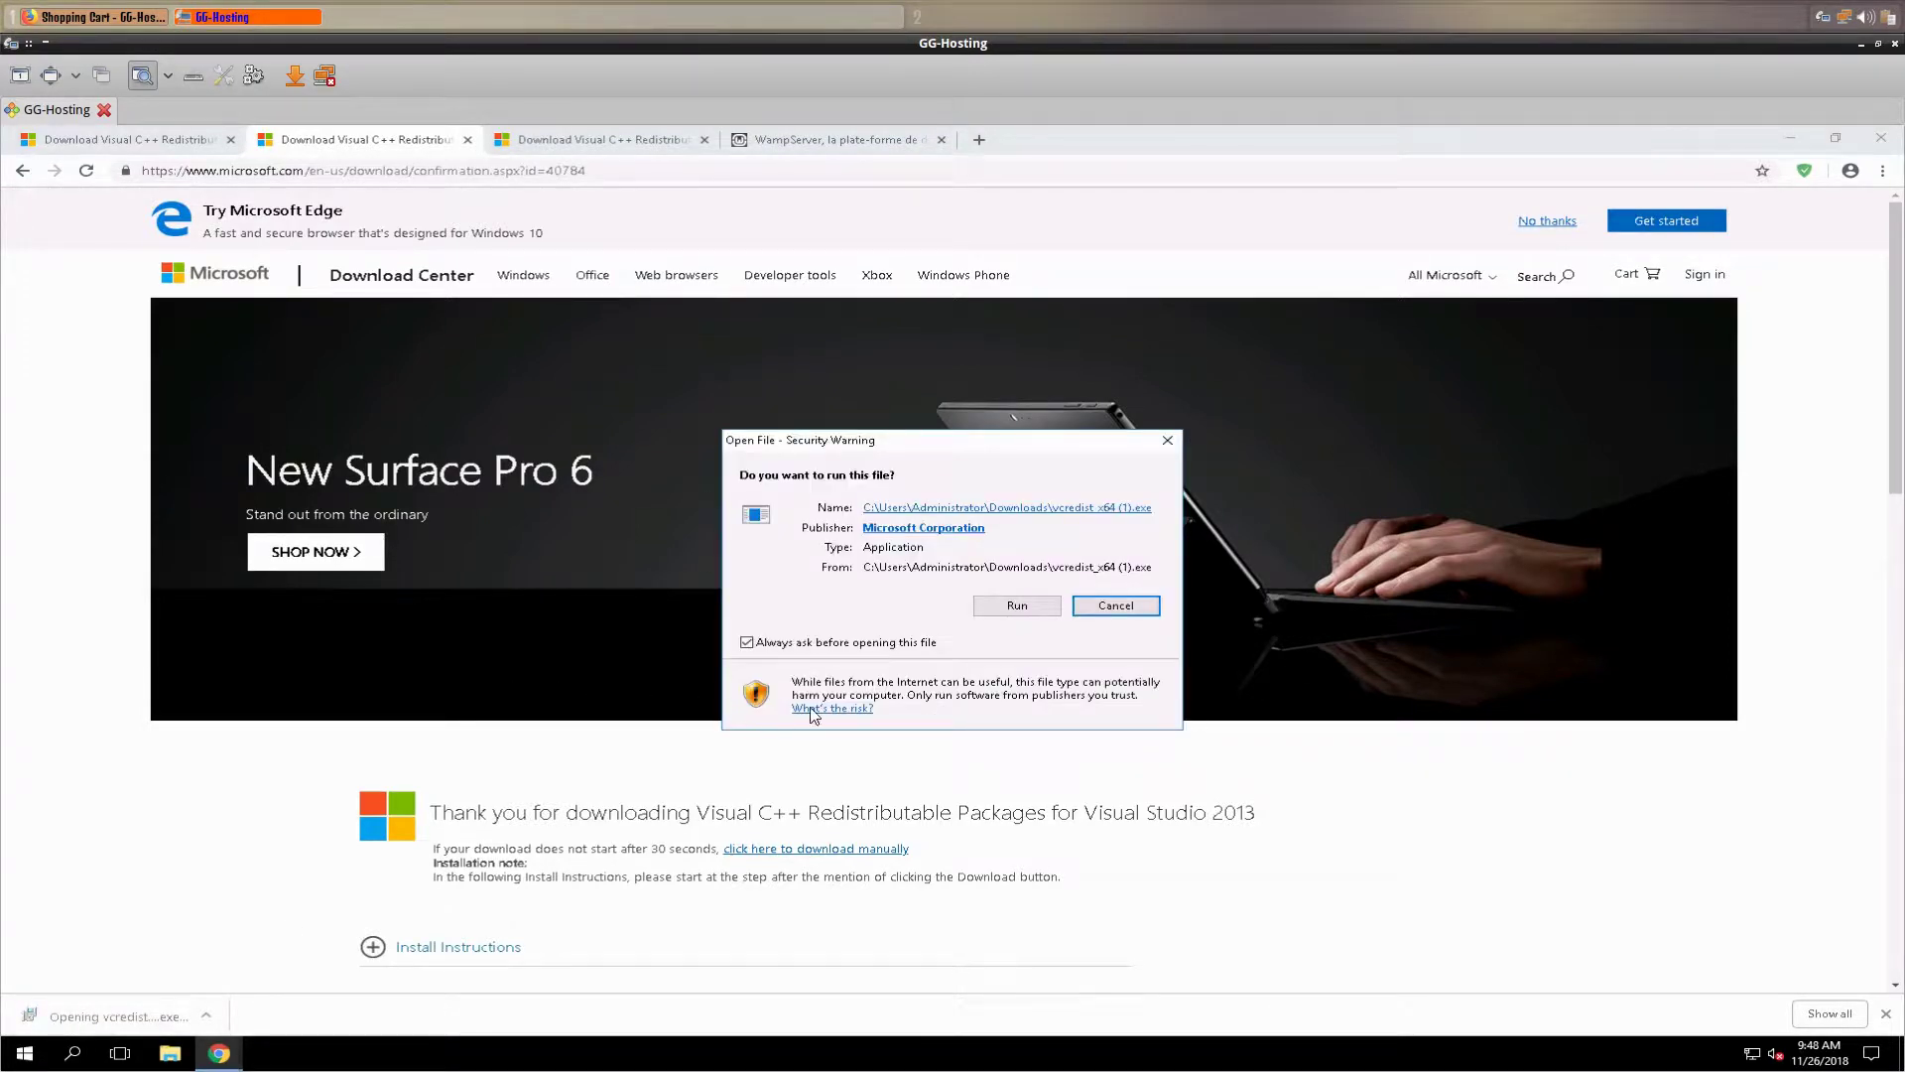
click(1016, 608)
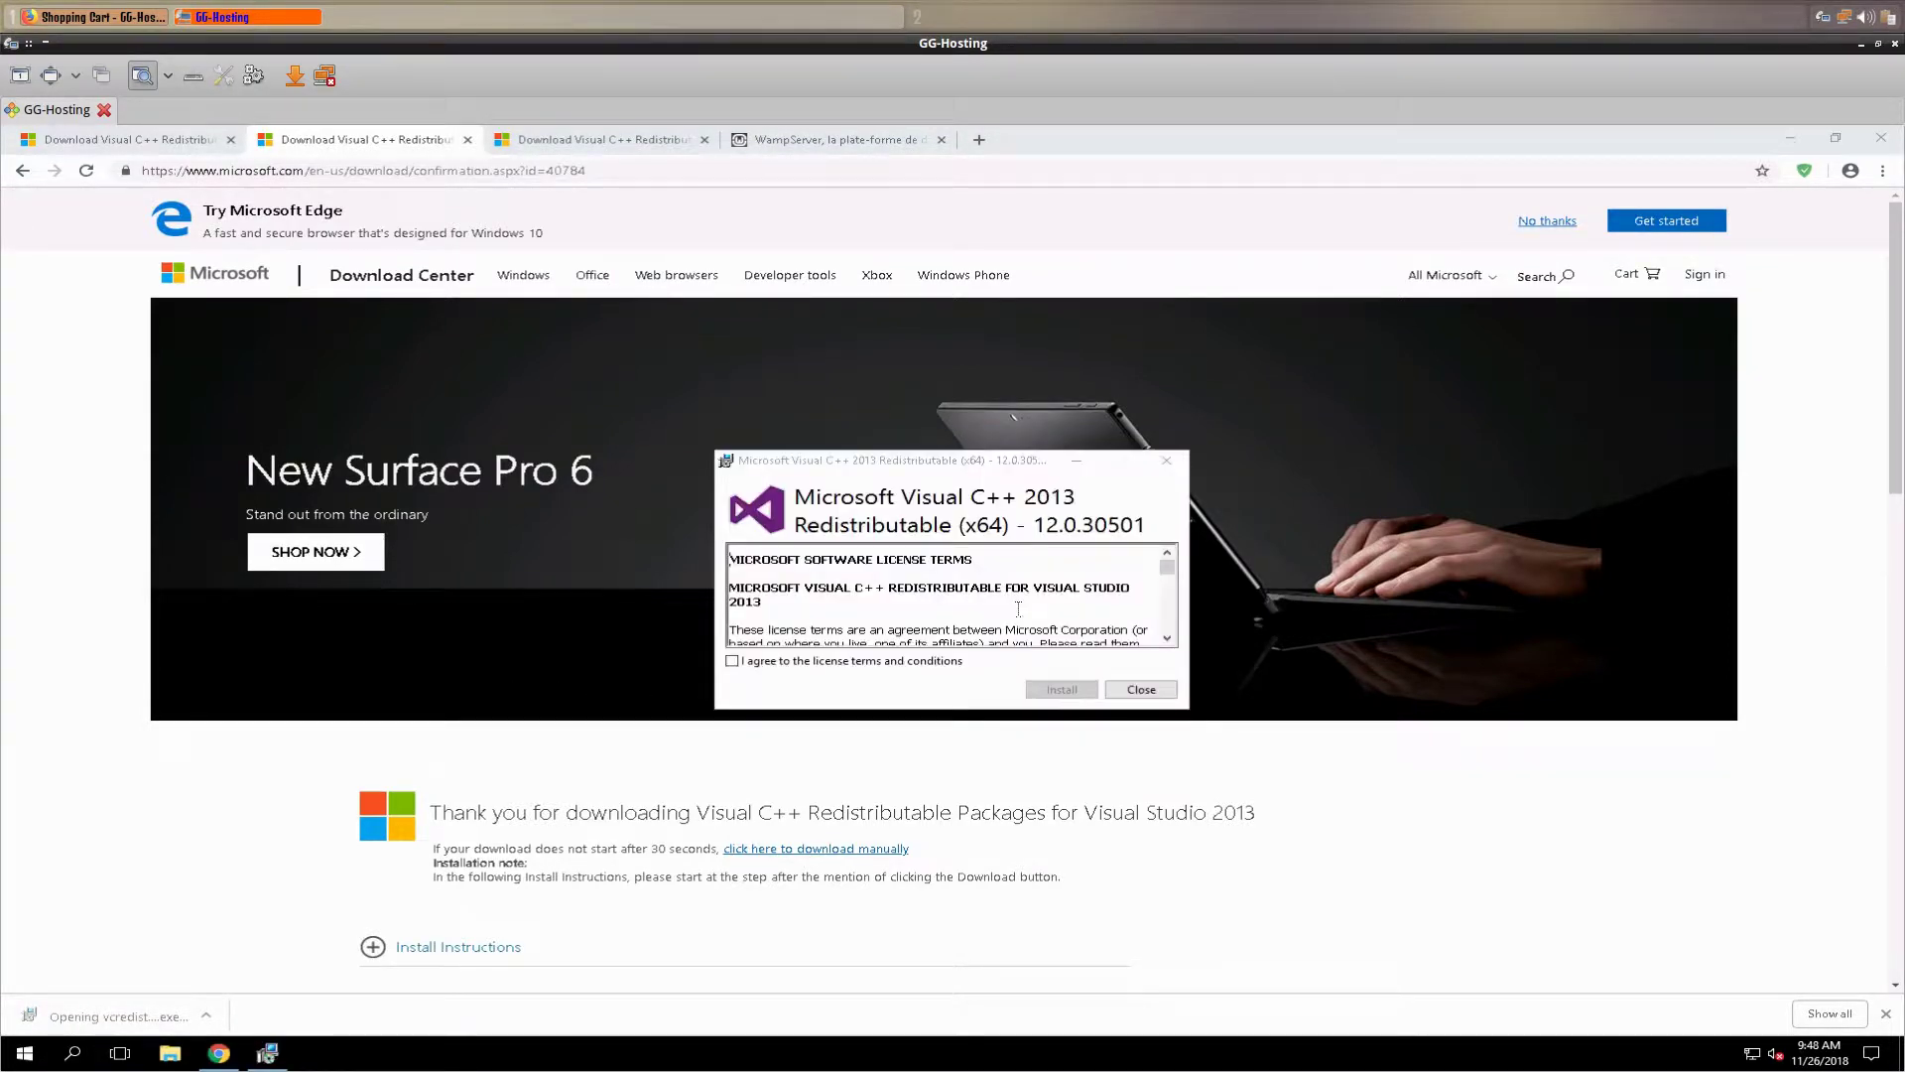
click(732, 661)
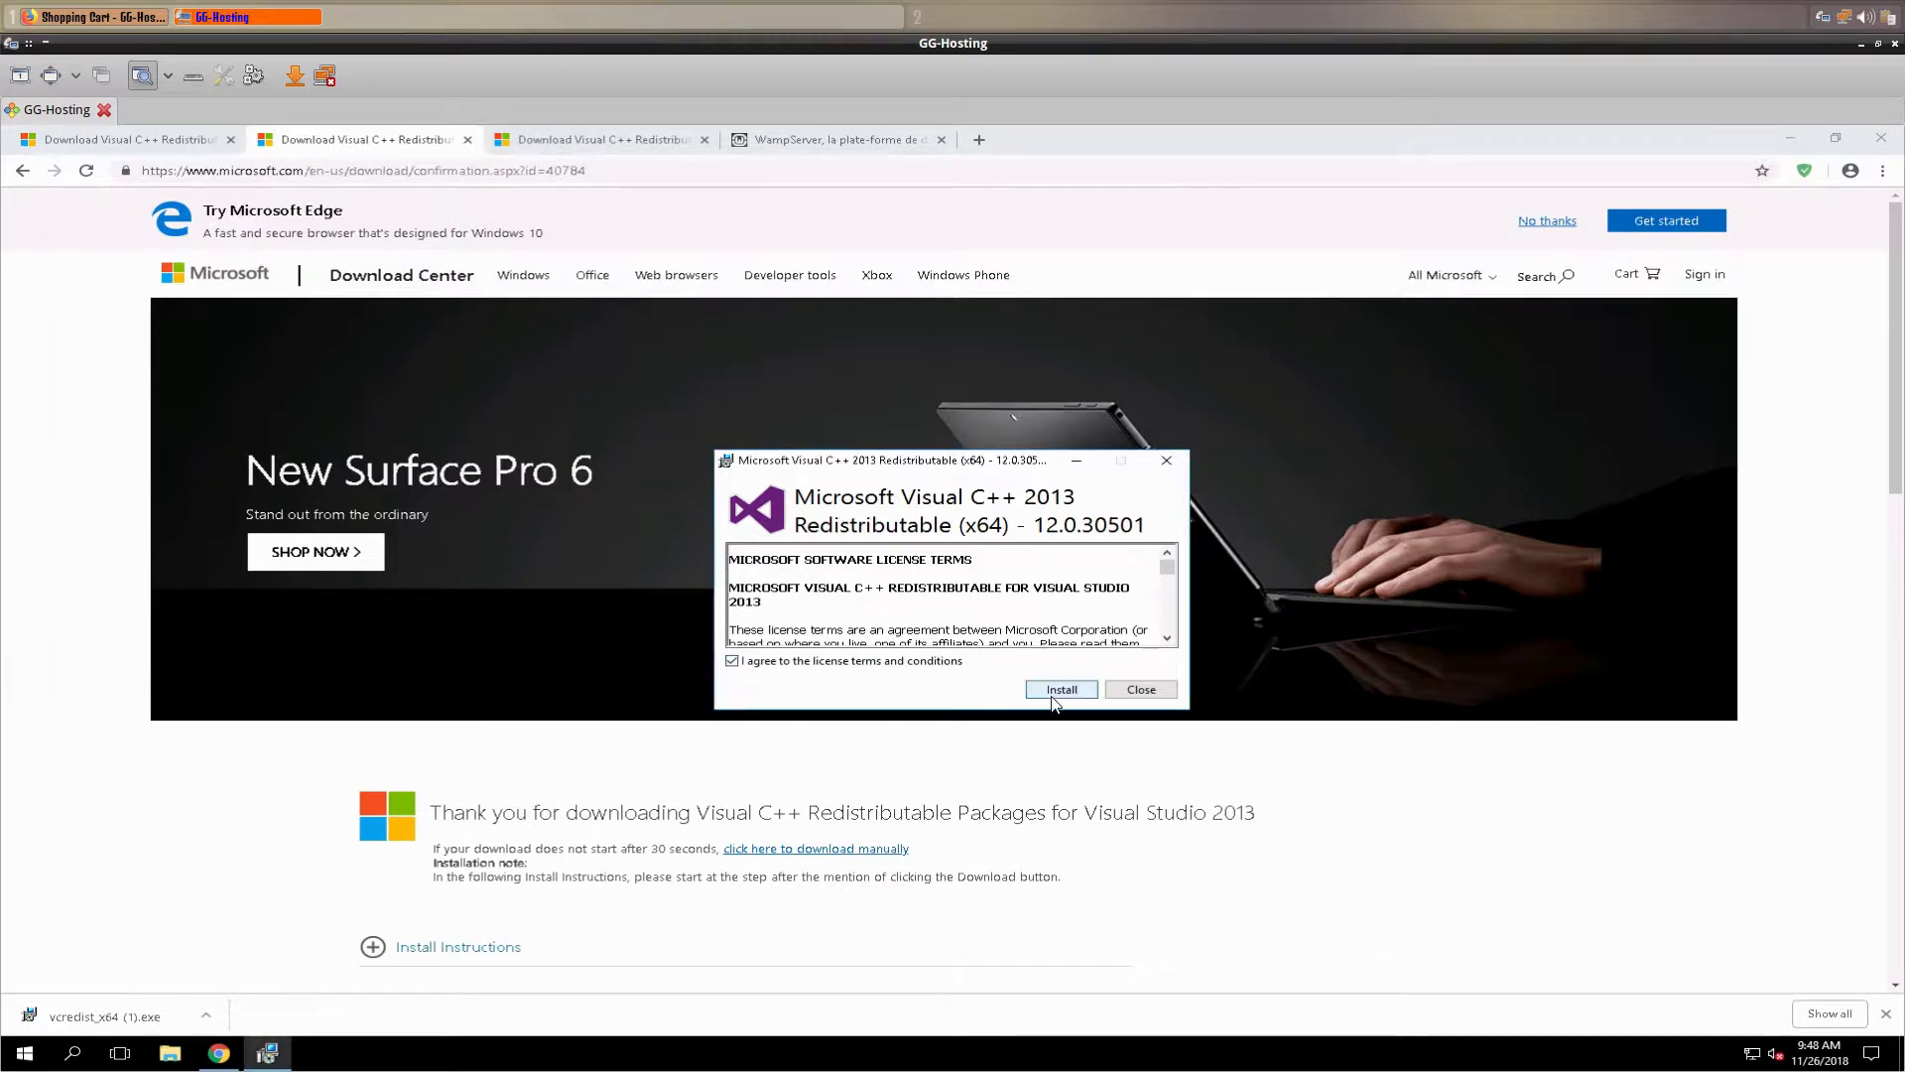
click(1059, 689)
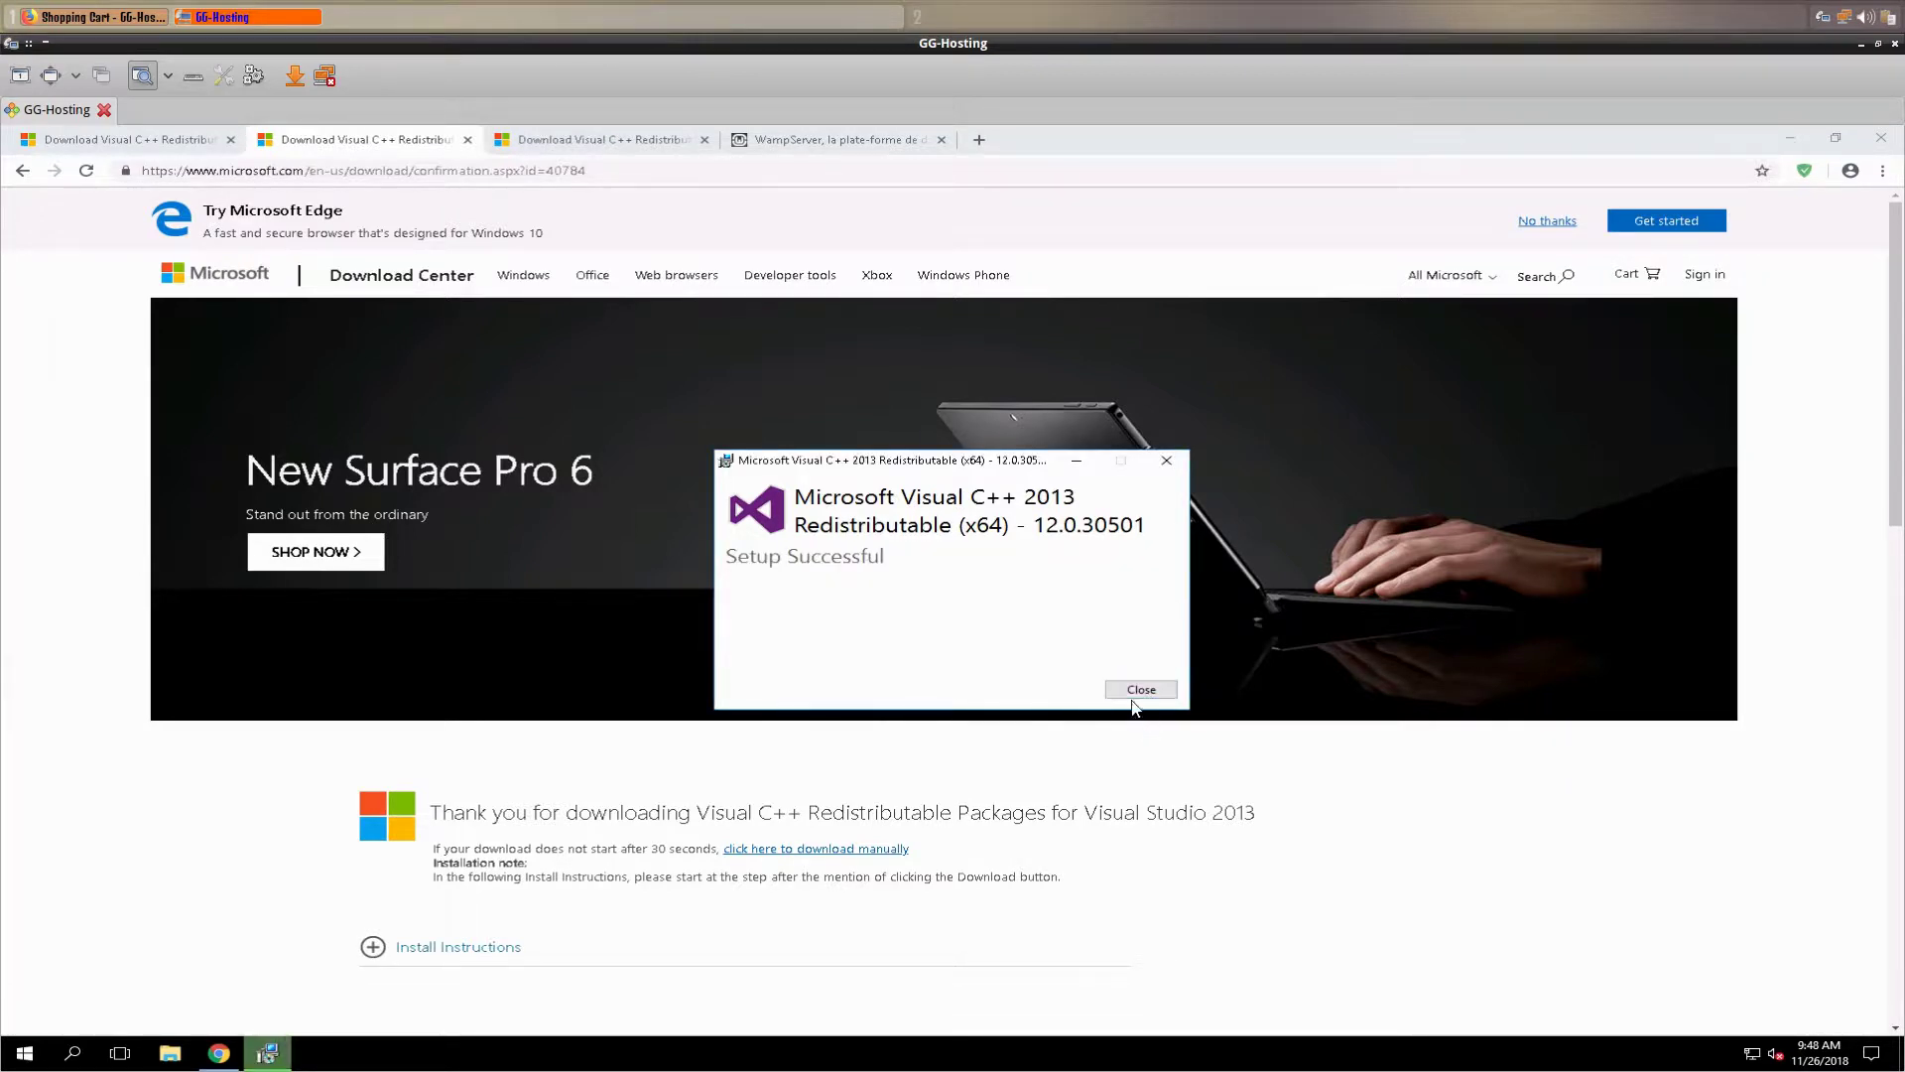
click(1143, 692)
- Download the Visual C++ 2015 redistributable package vc_redist.x64.exe
click(523, 149)
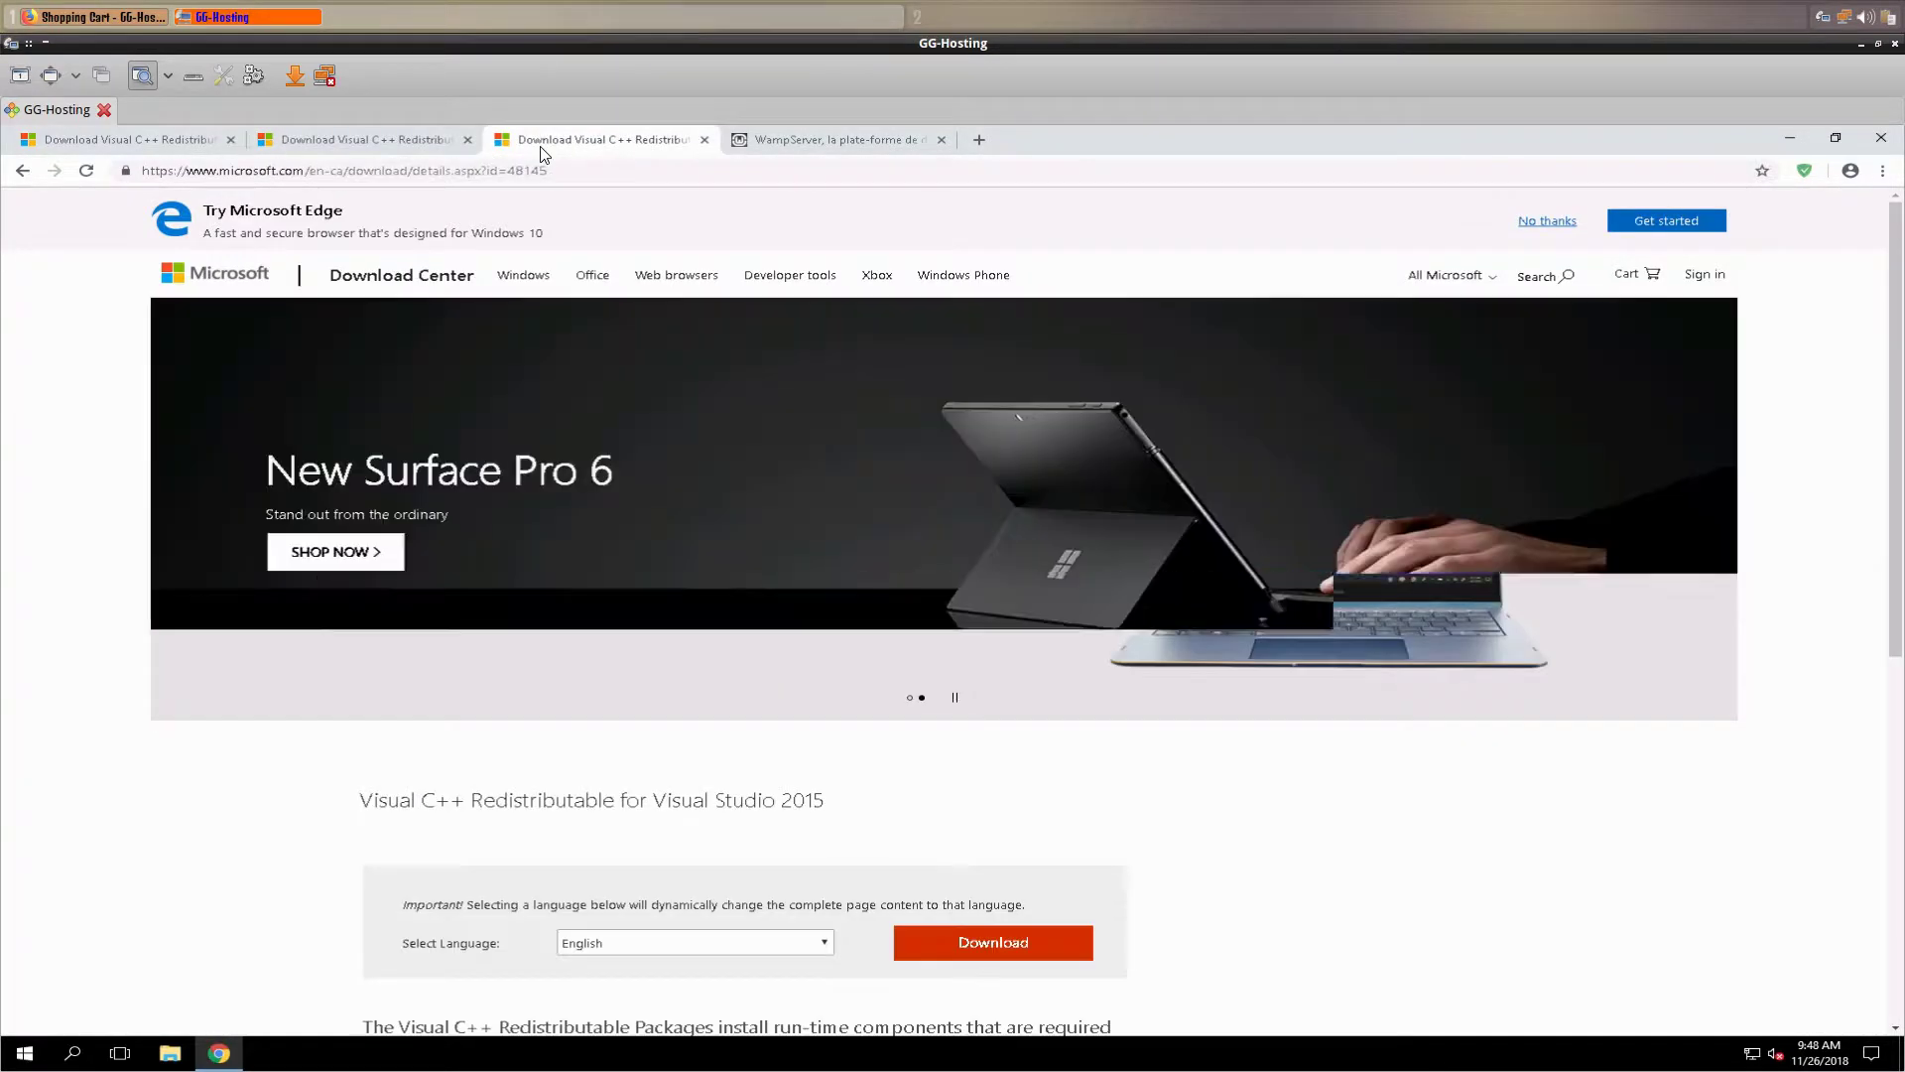
click(1007, 943)
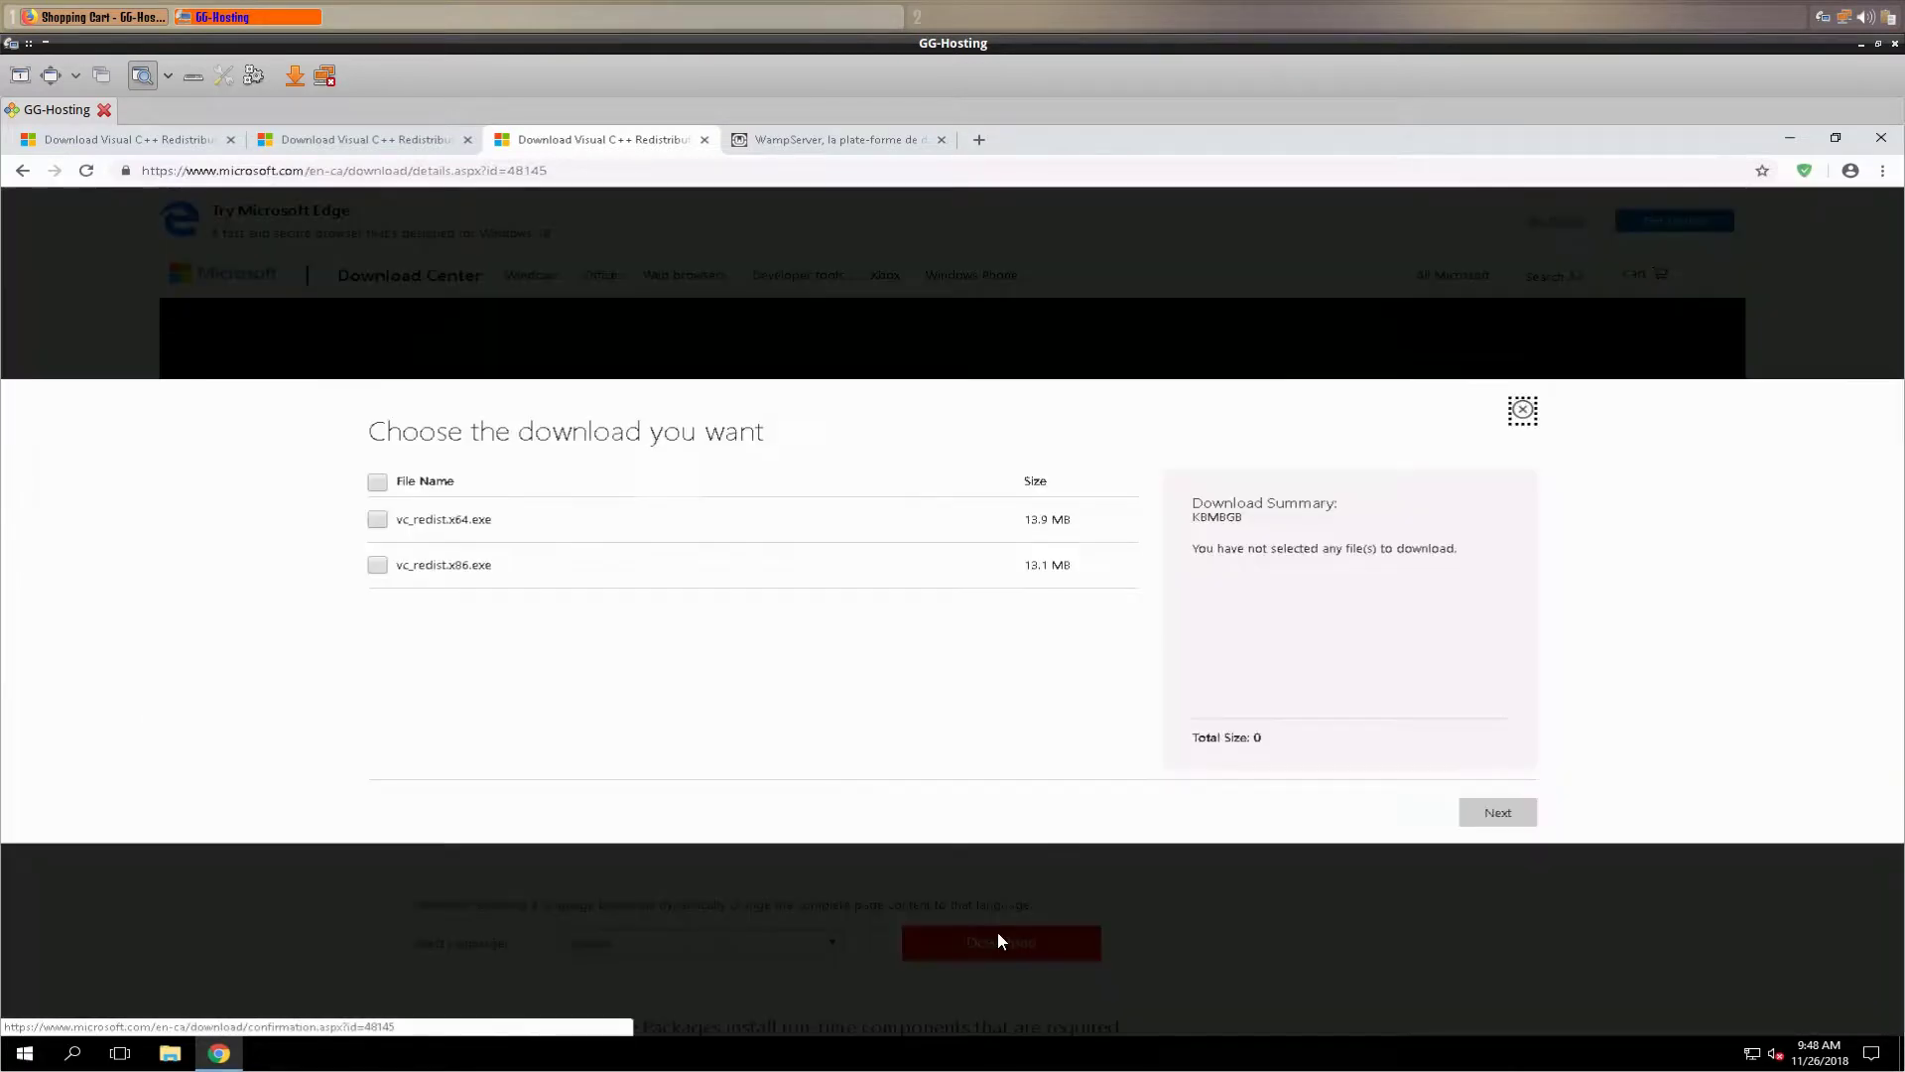
click(378, 521)
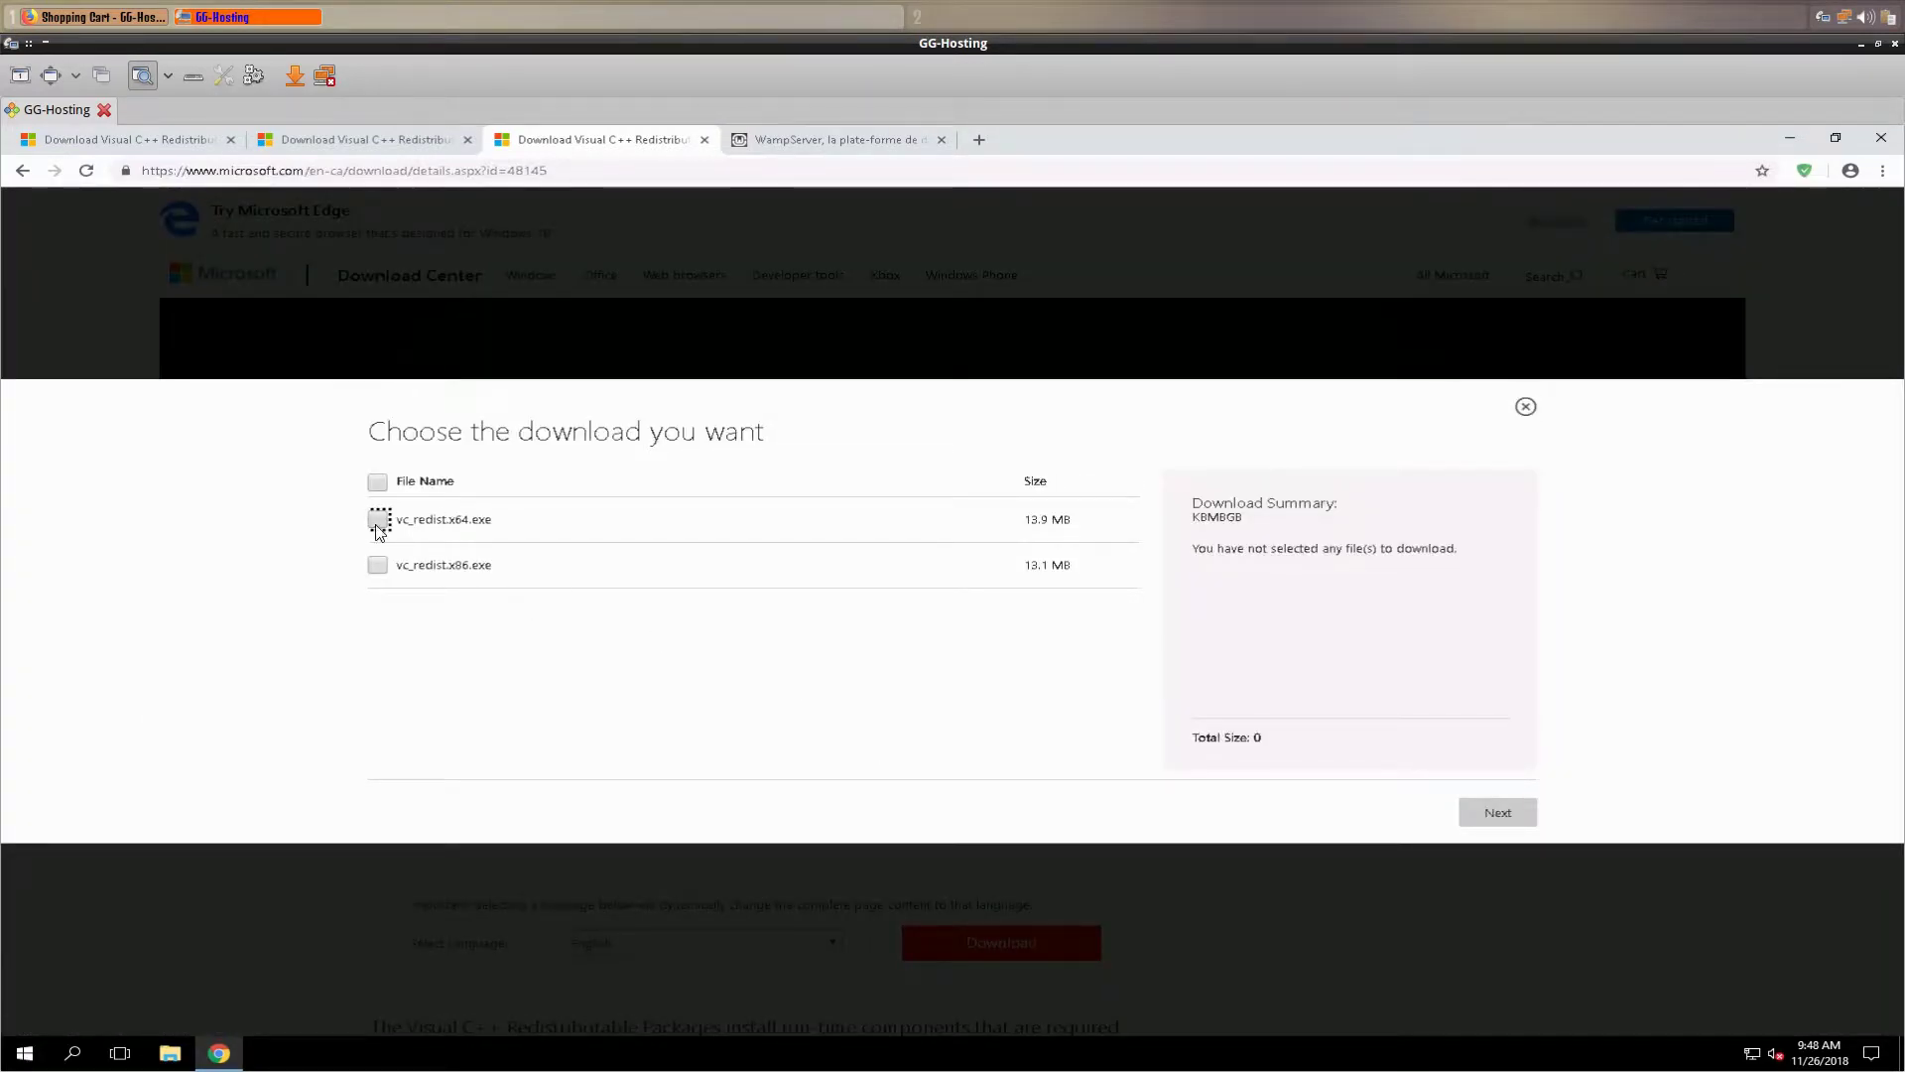
click(1474, 812)
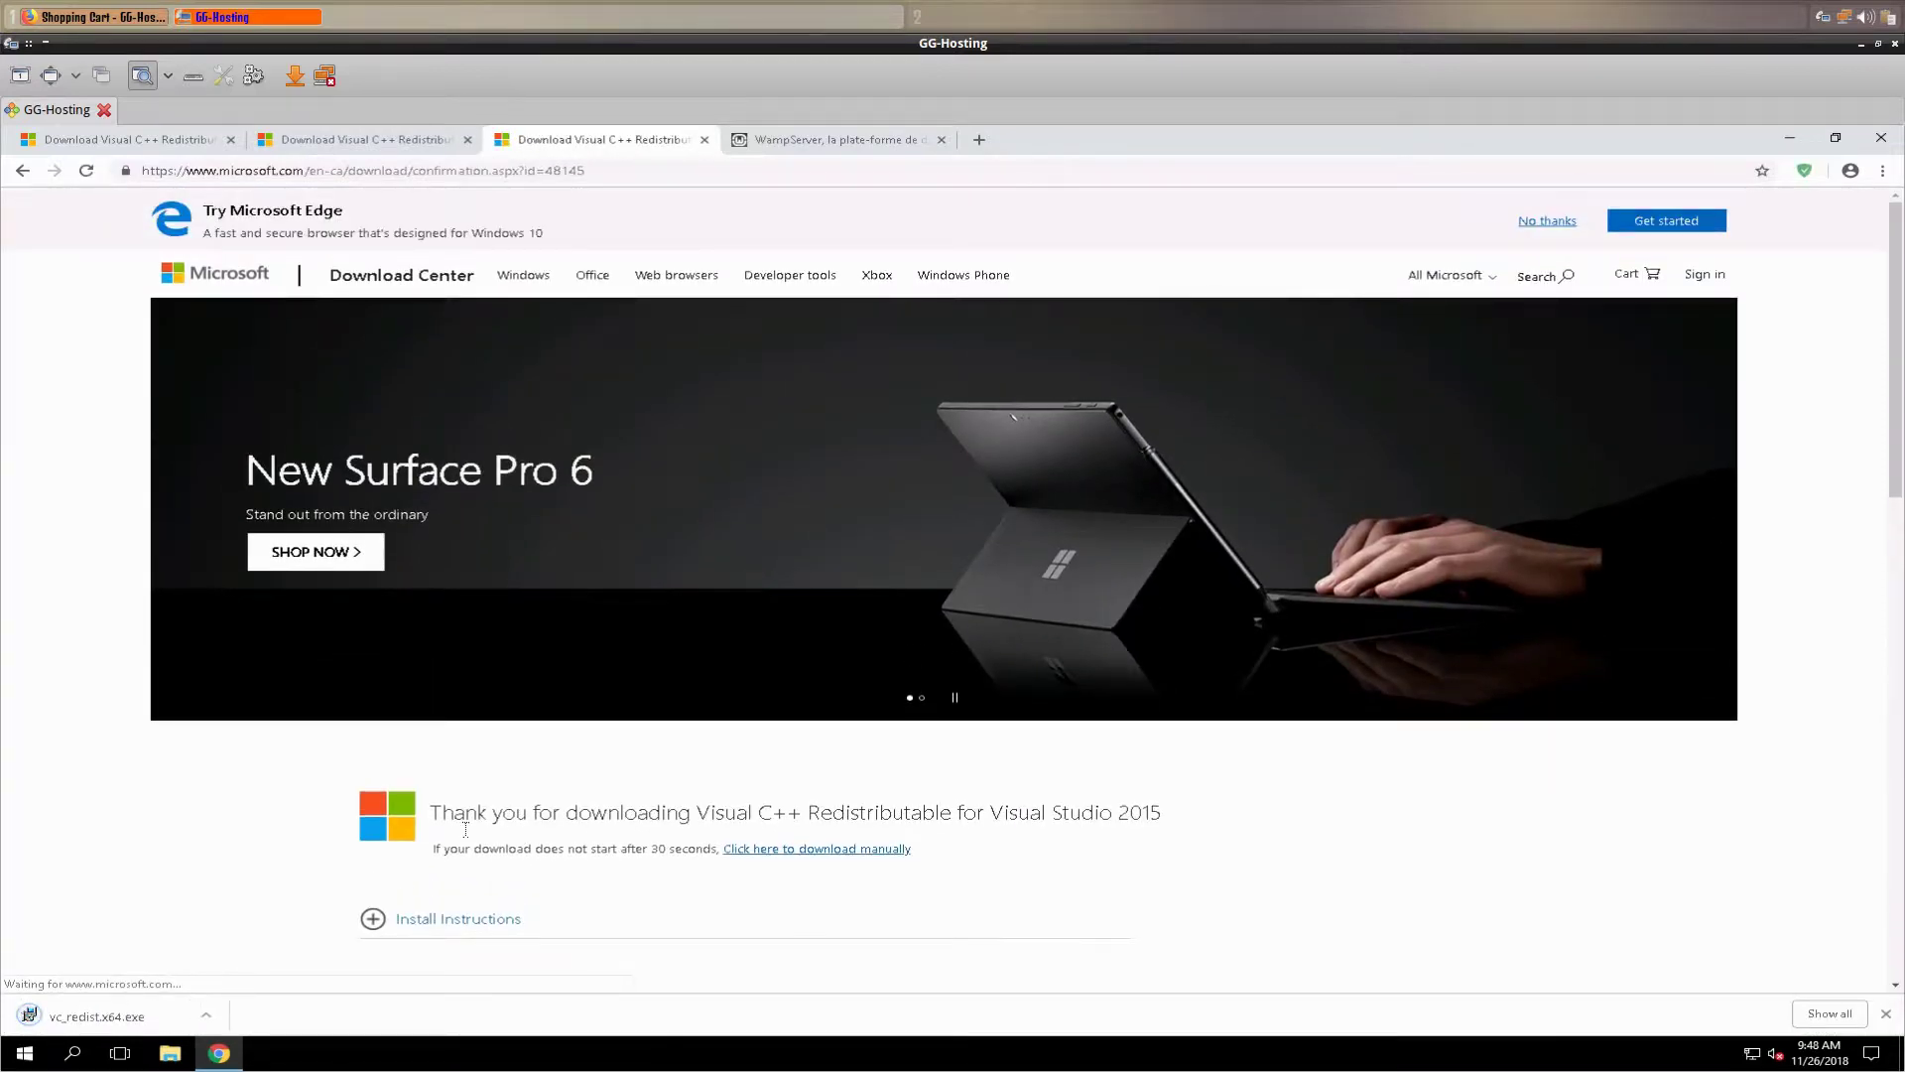
- Run the 2015 x64 redistributable installer, accept the license, and install it
click(87, 1019)
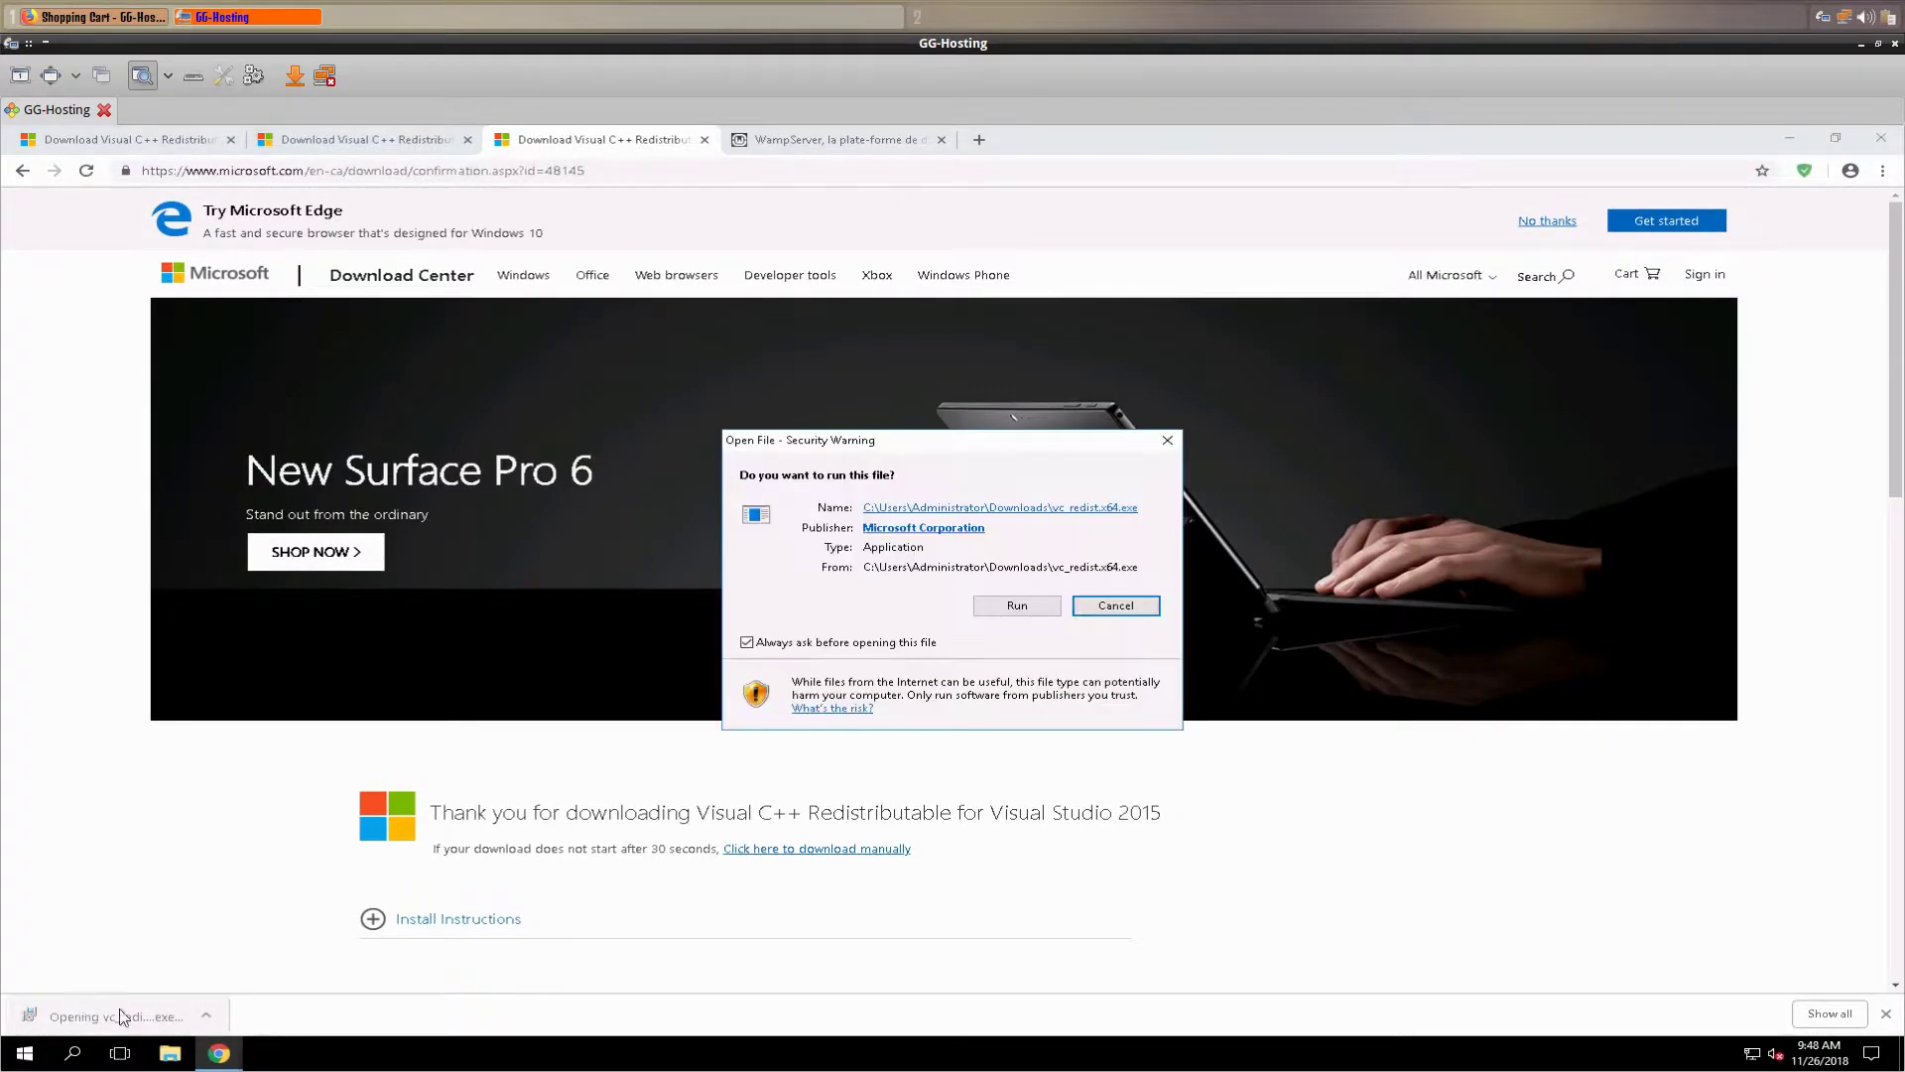
click(1017, 605)
click(732, 661)
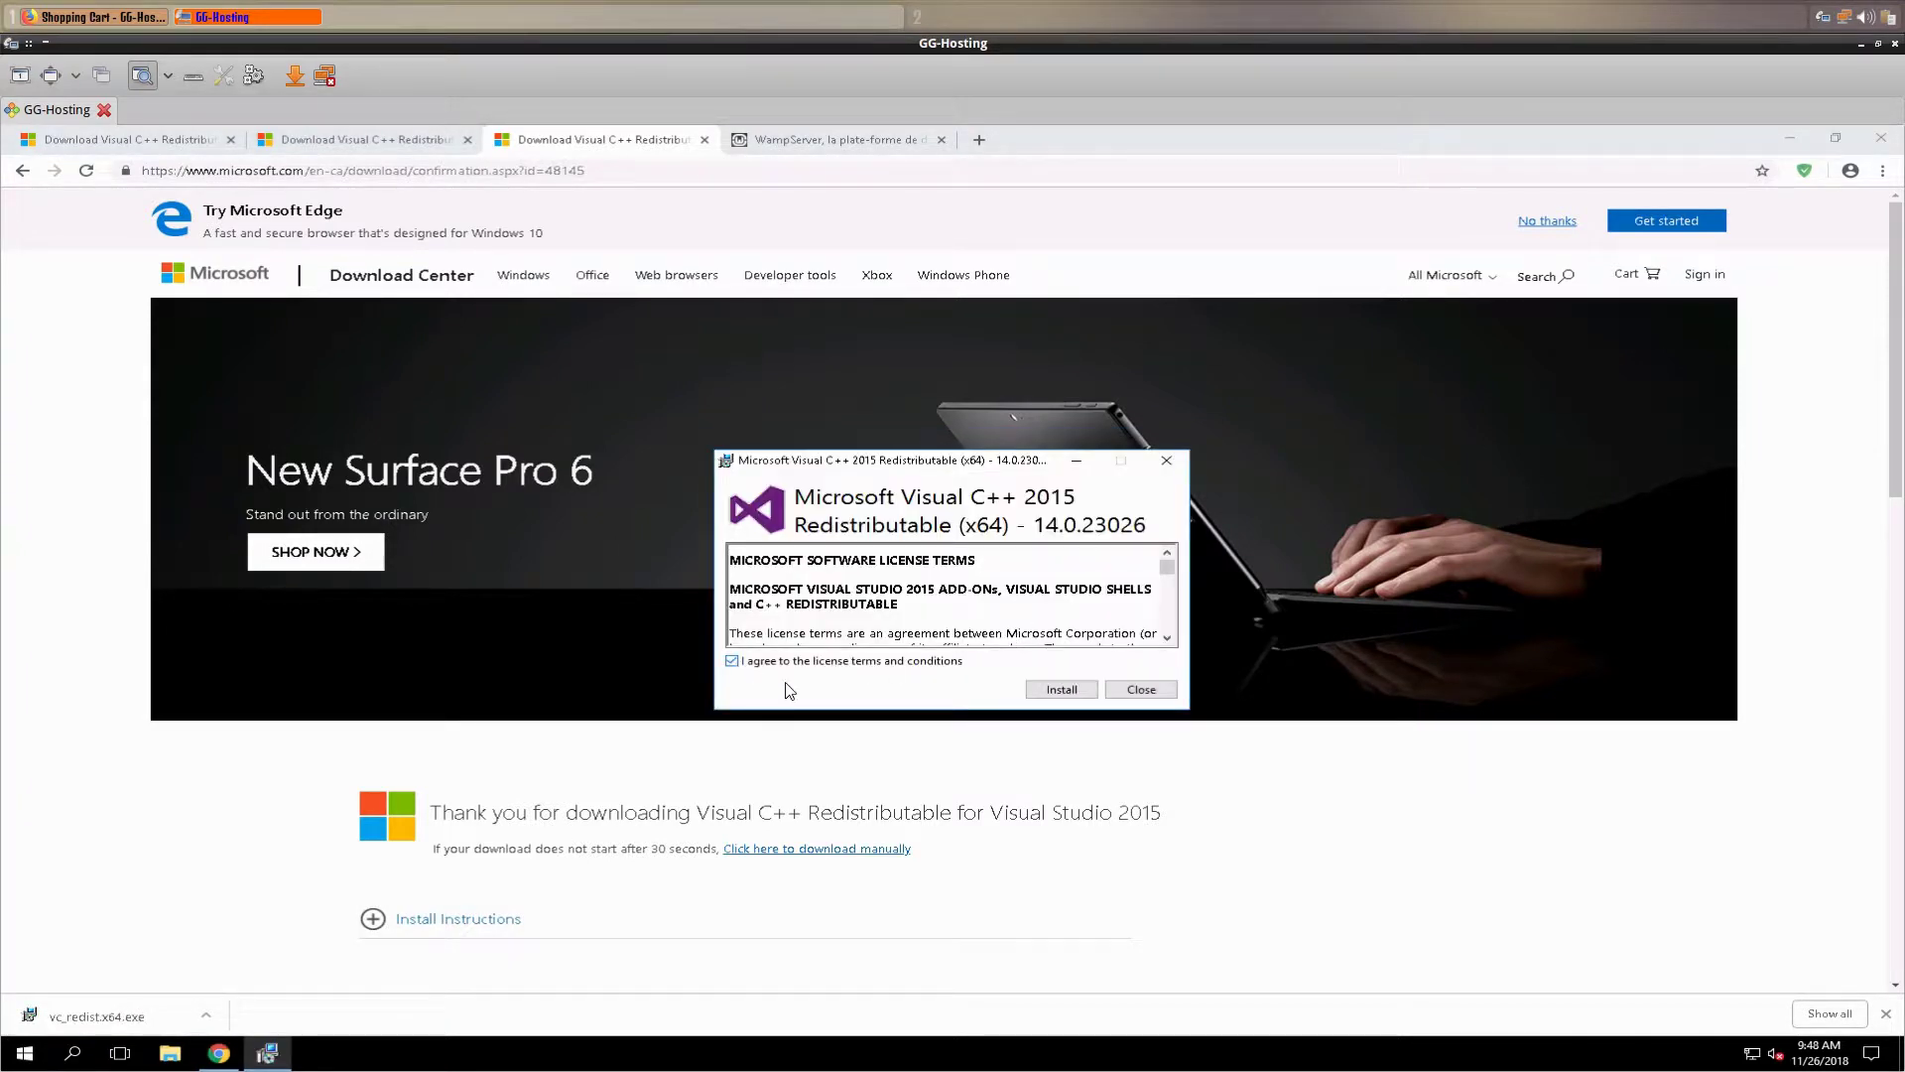
click(1057, 691)
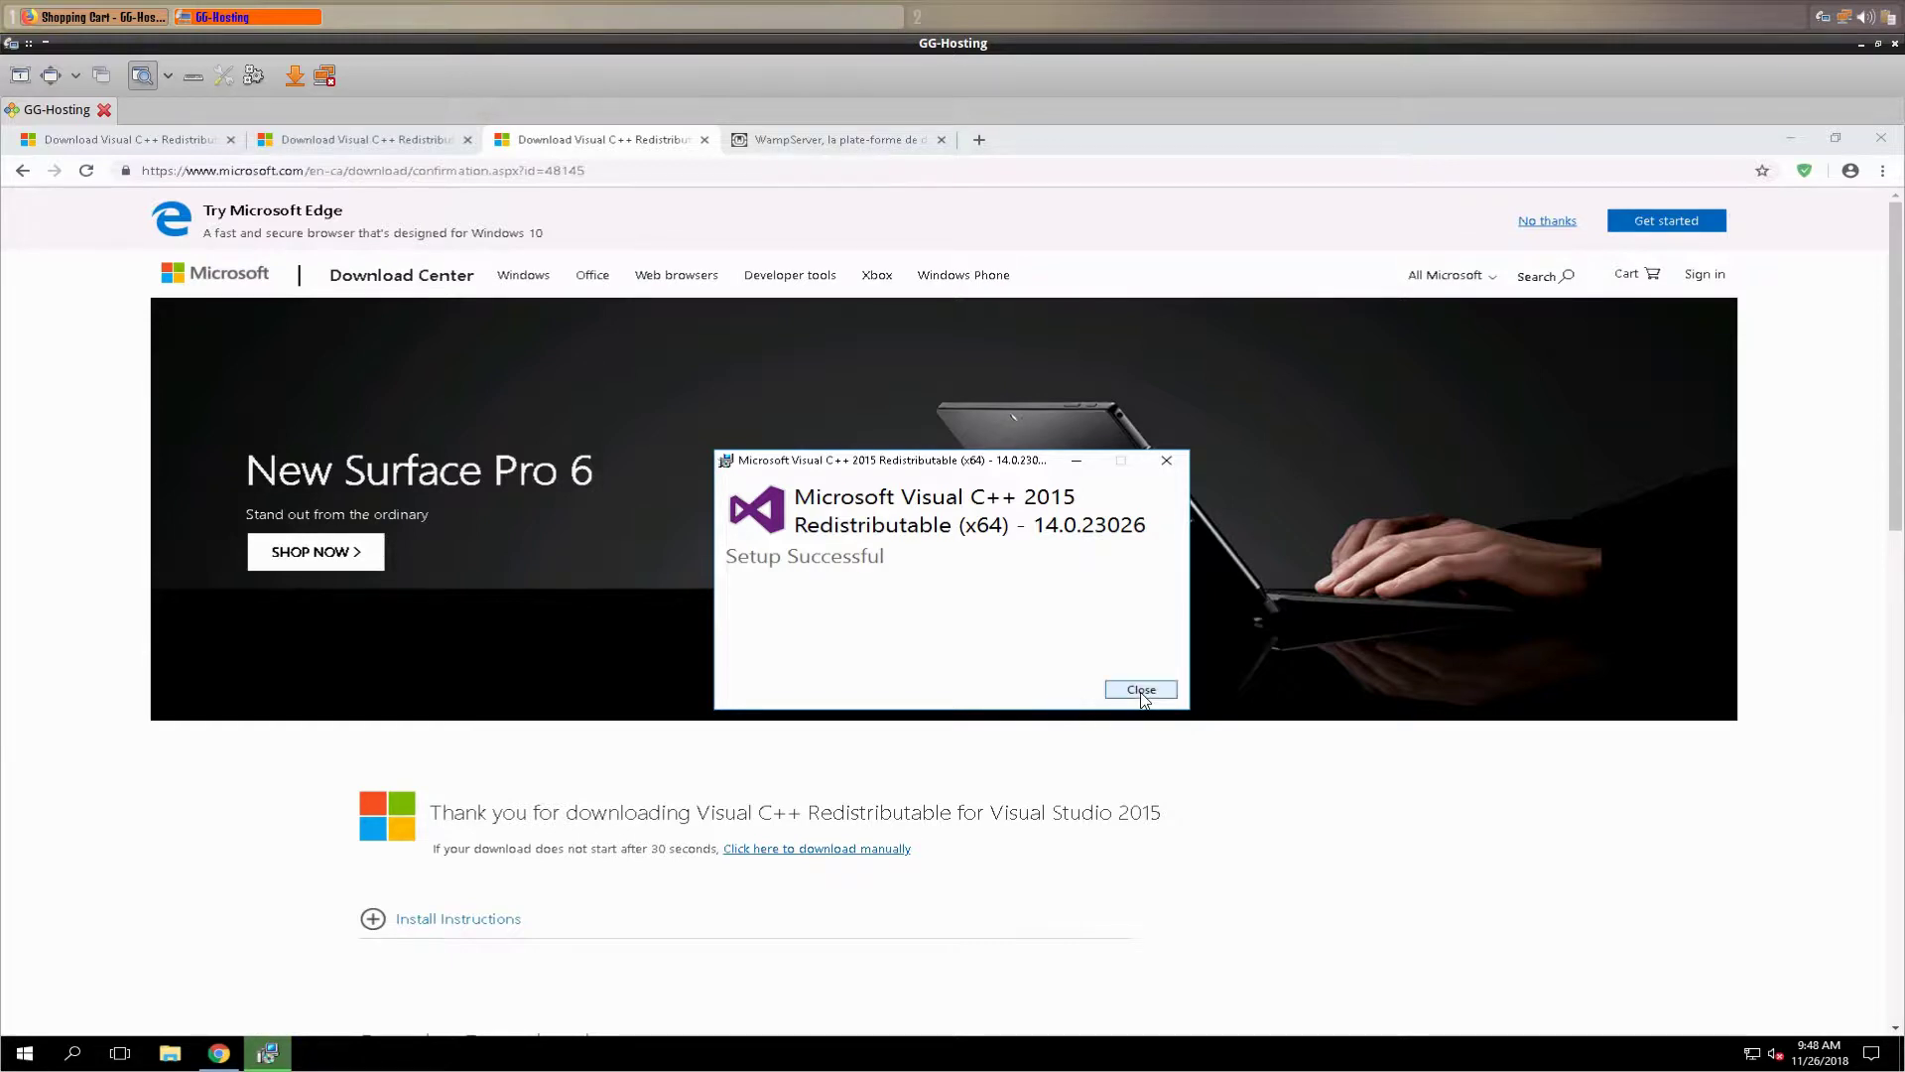
click(1142, 689)
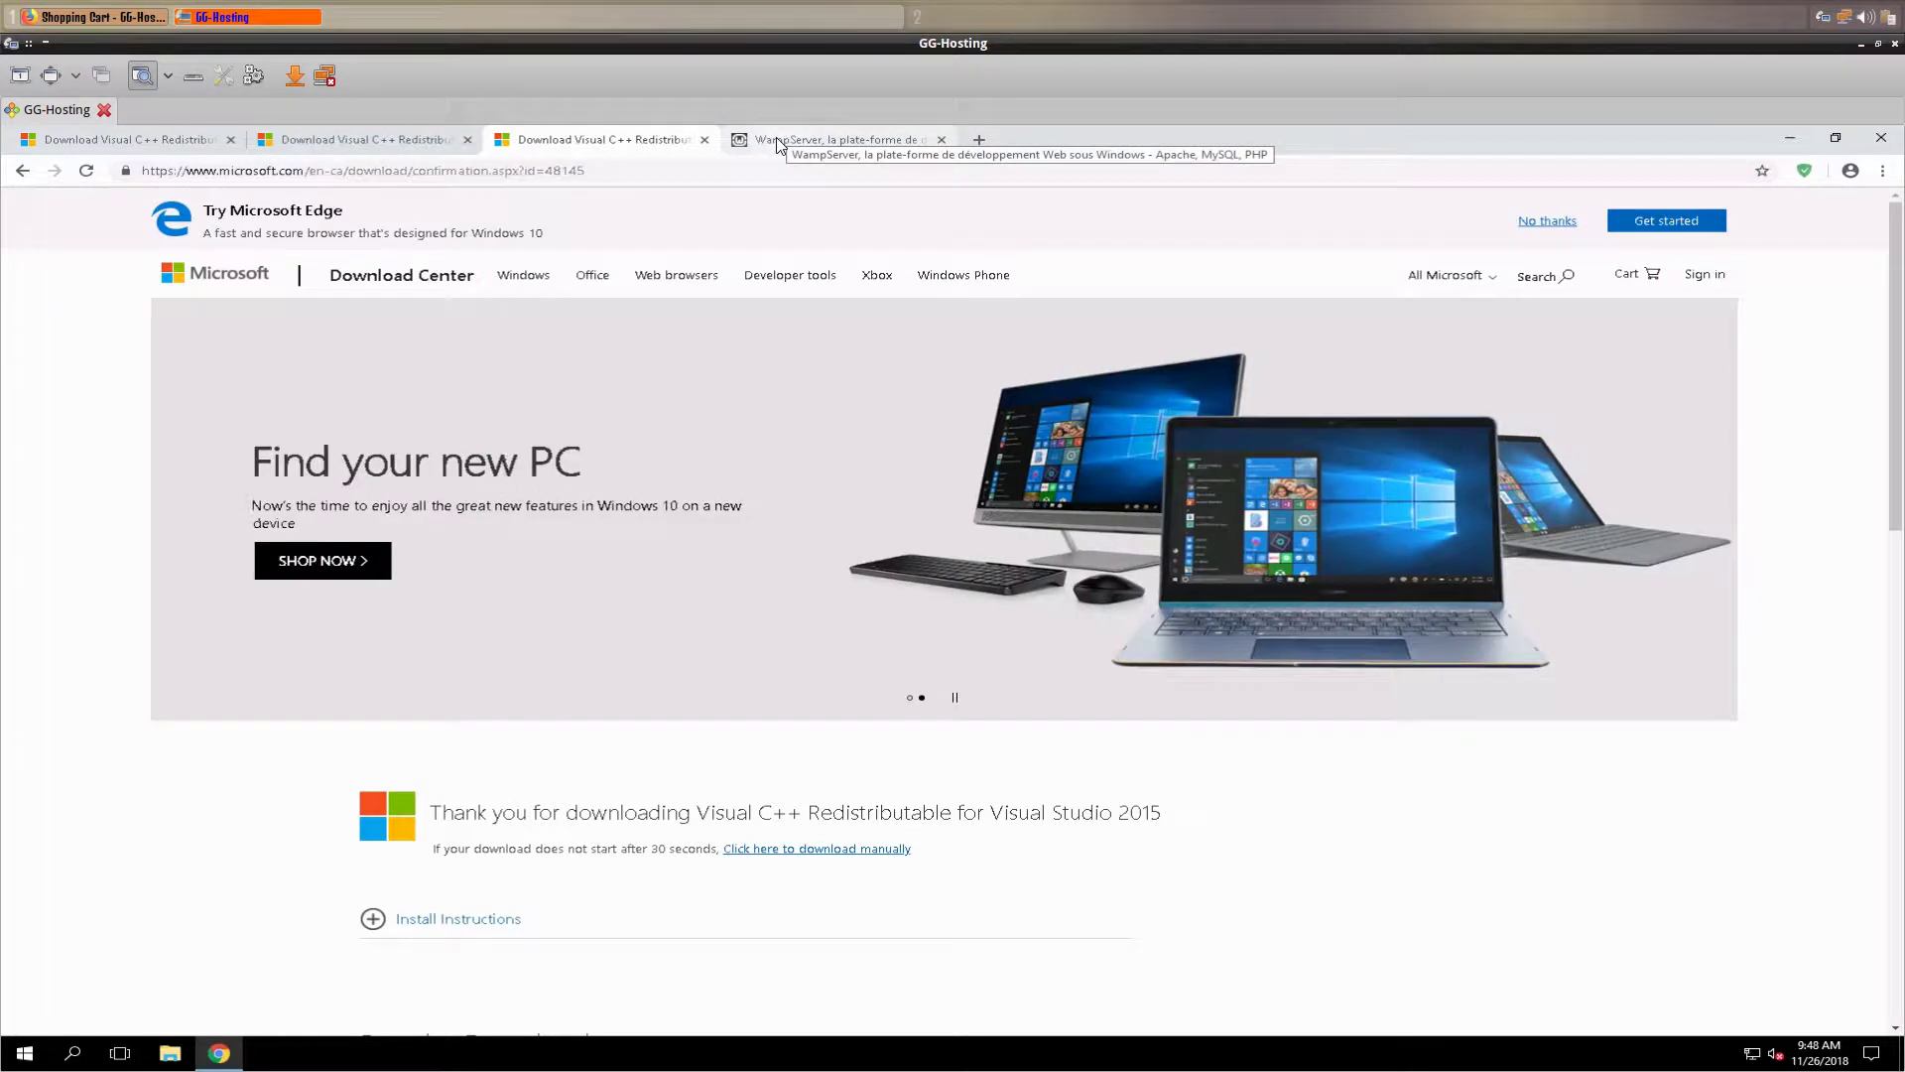
- Get wampserver3.1.4_x64.exe via the 64-bit direct download link on SourceForge
click(777, 144)
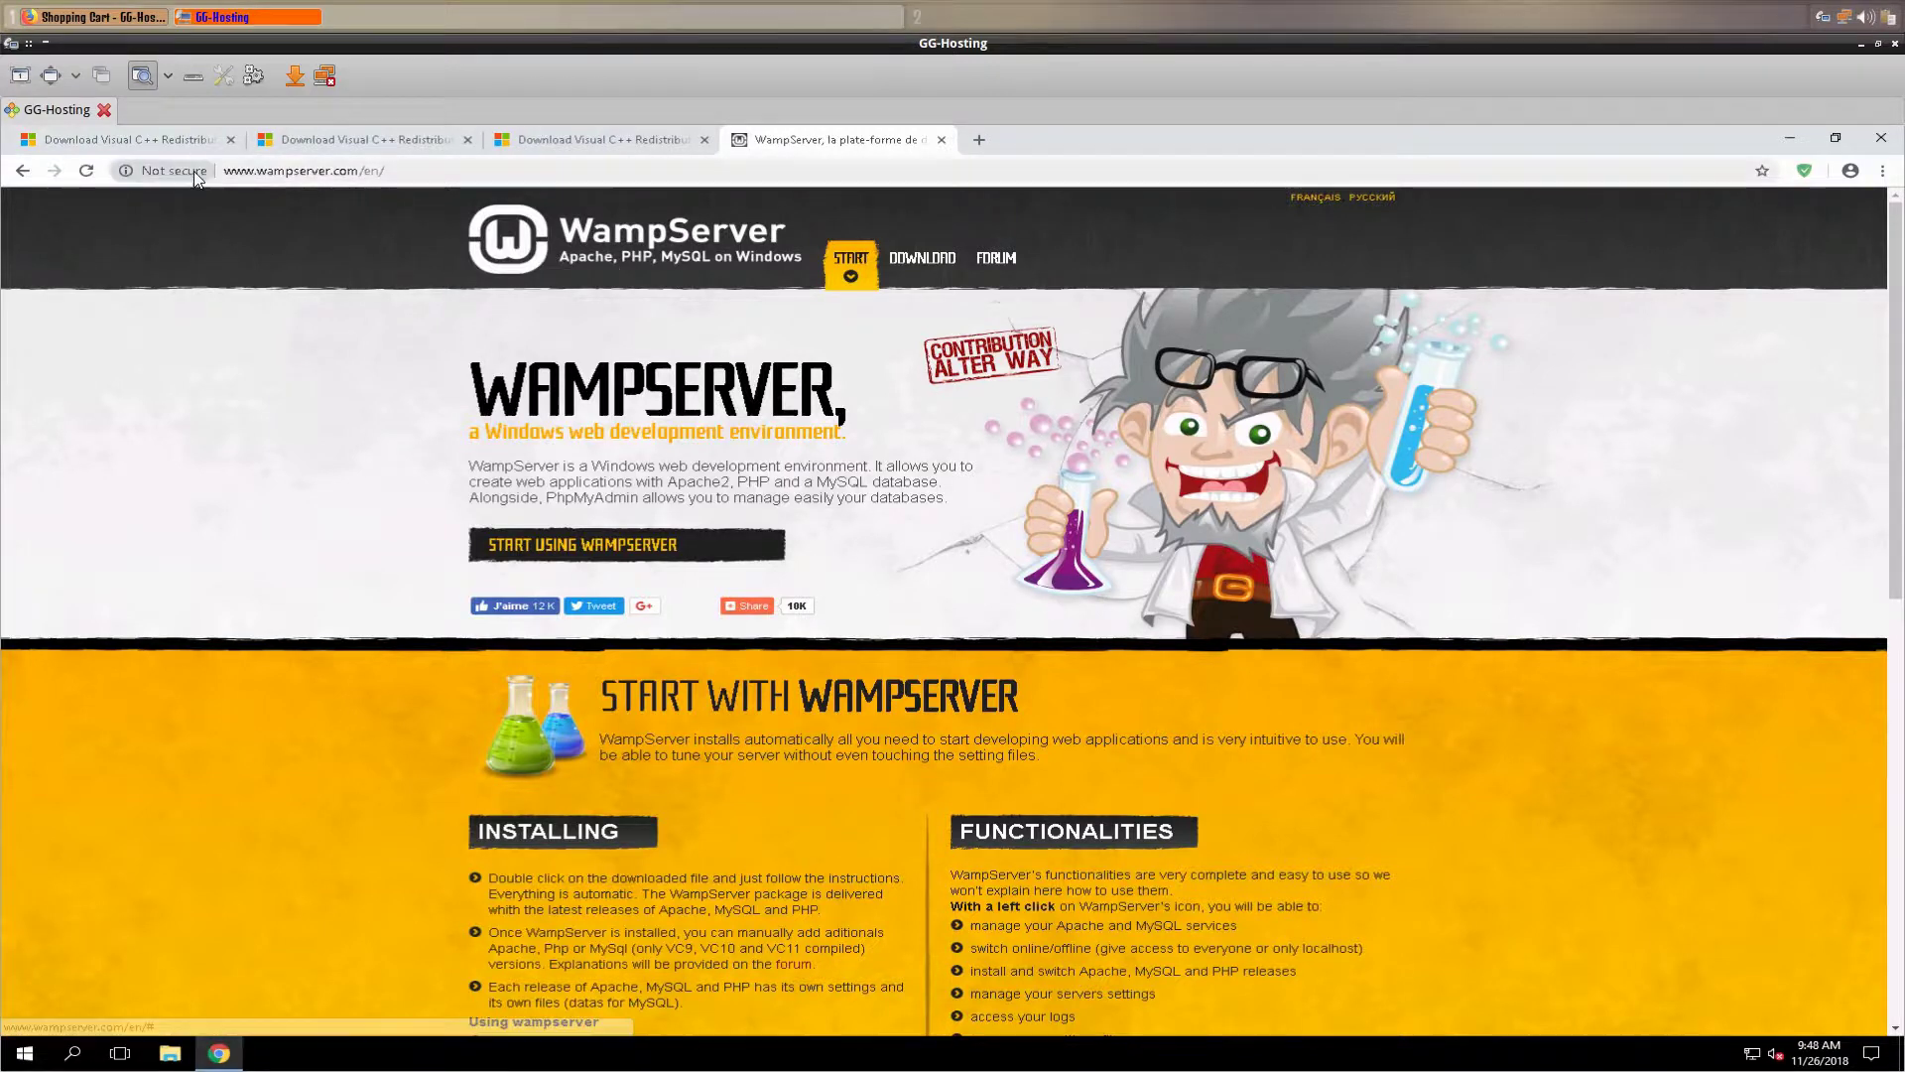
scroll(580, 341, down, 10)
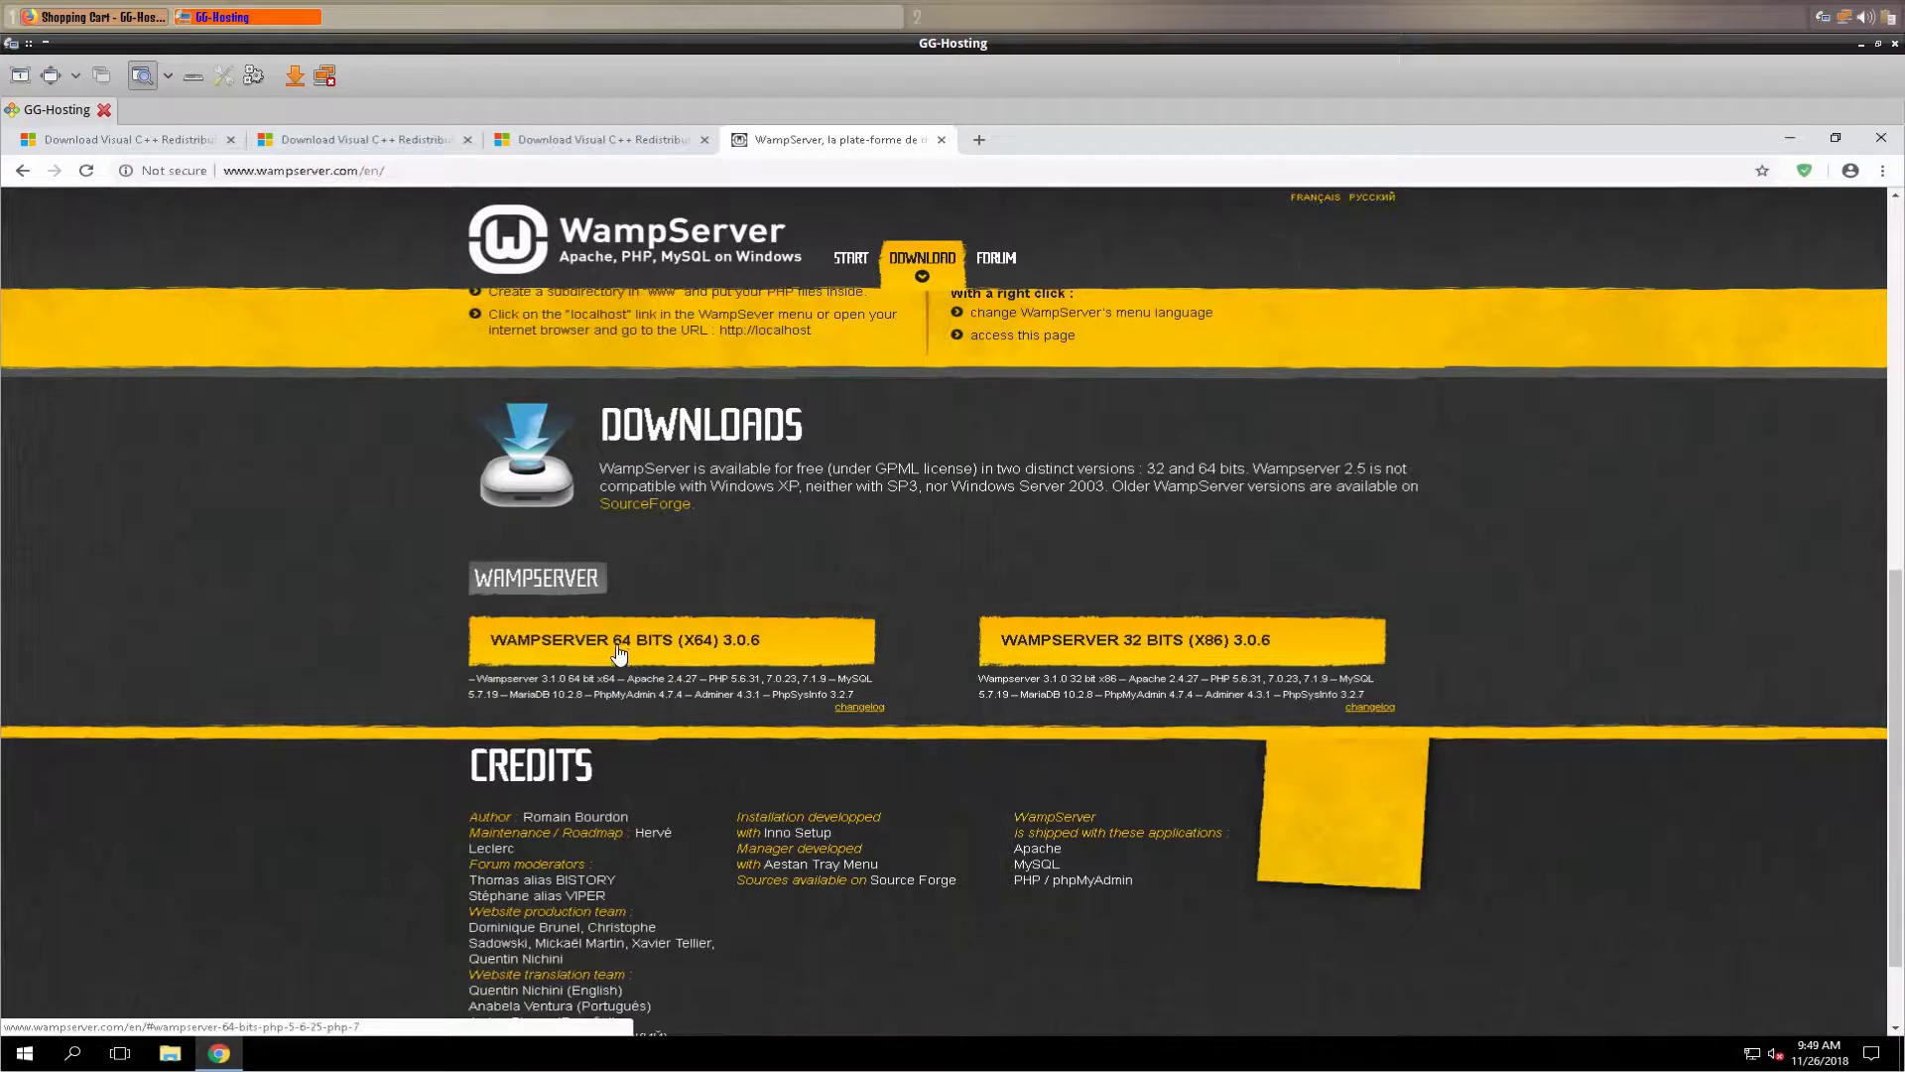
click(620, 636)
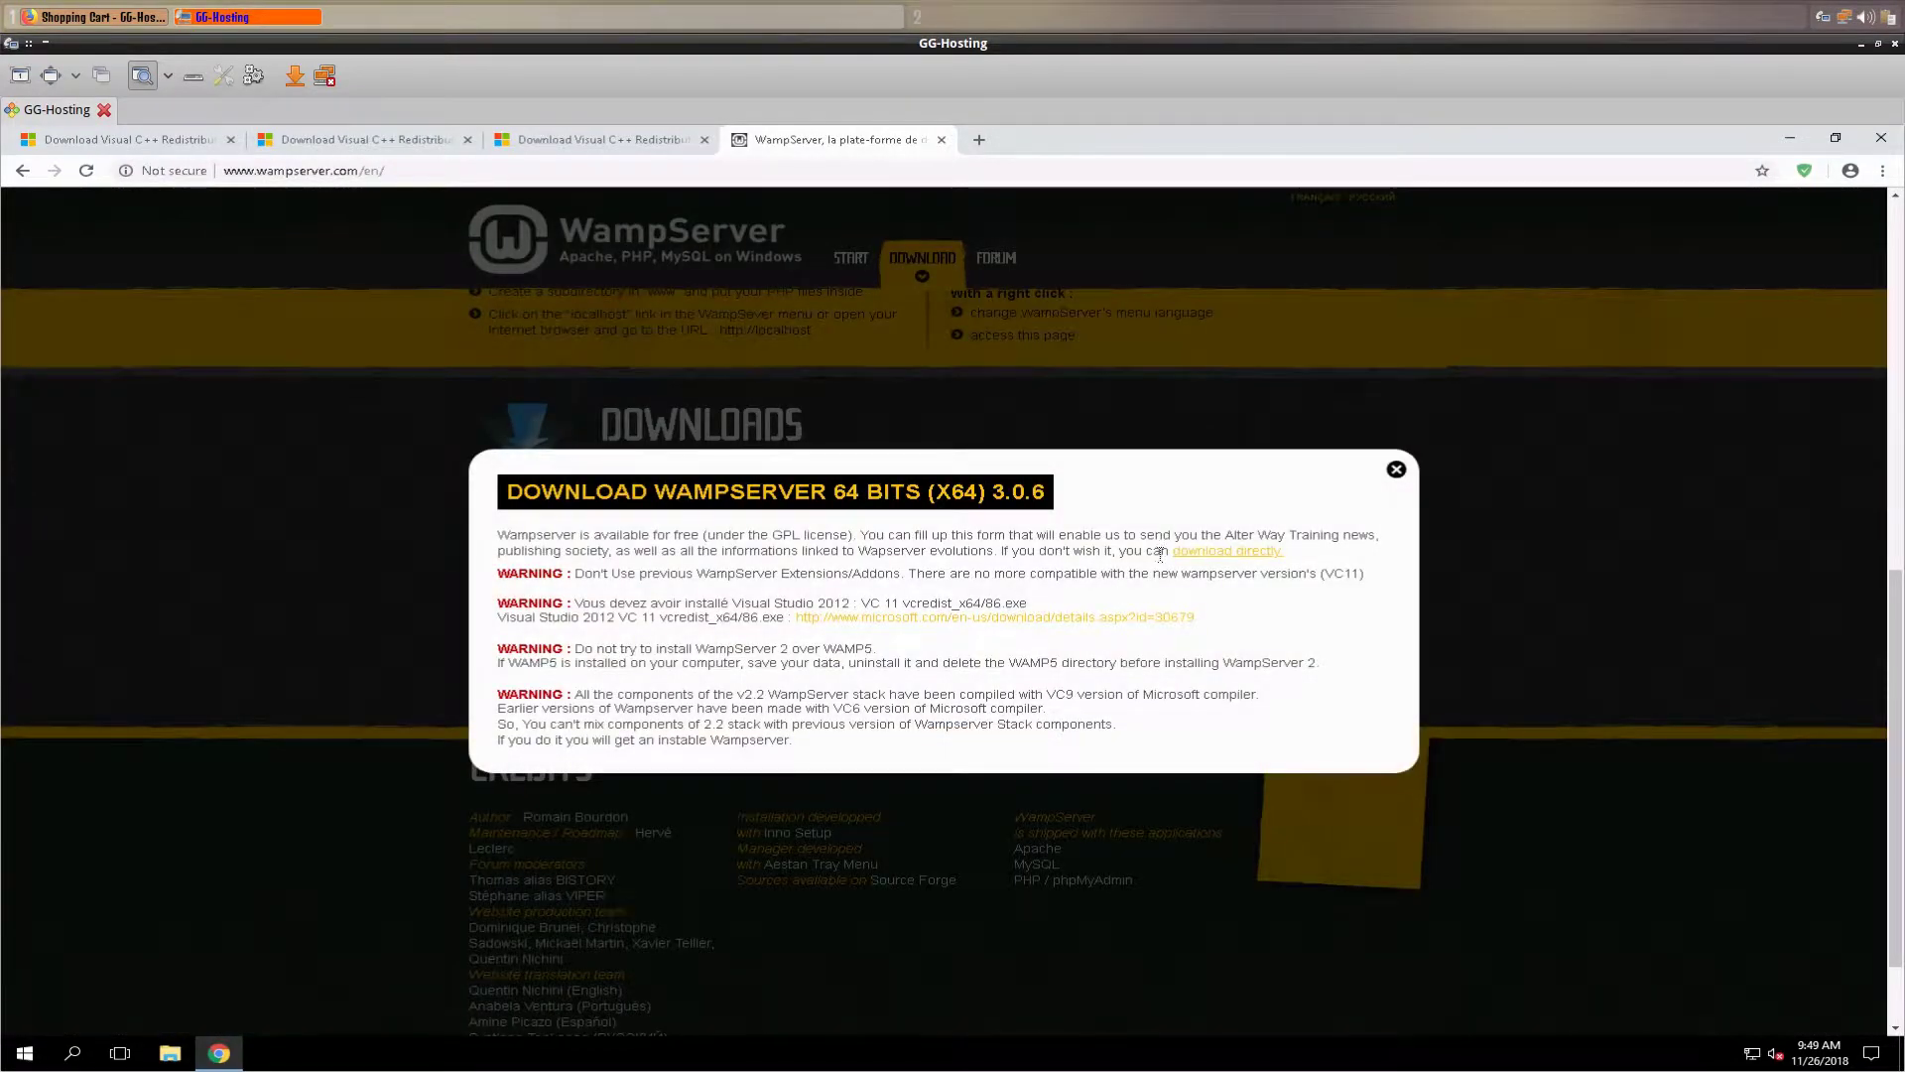
click(1261, 558)
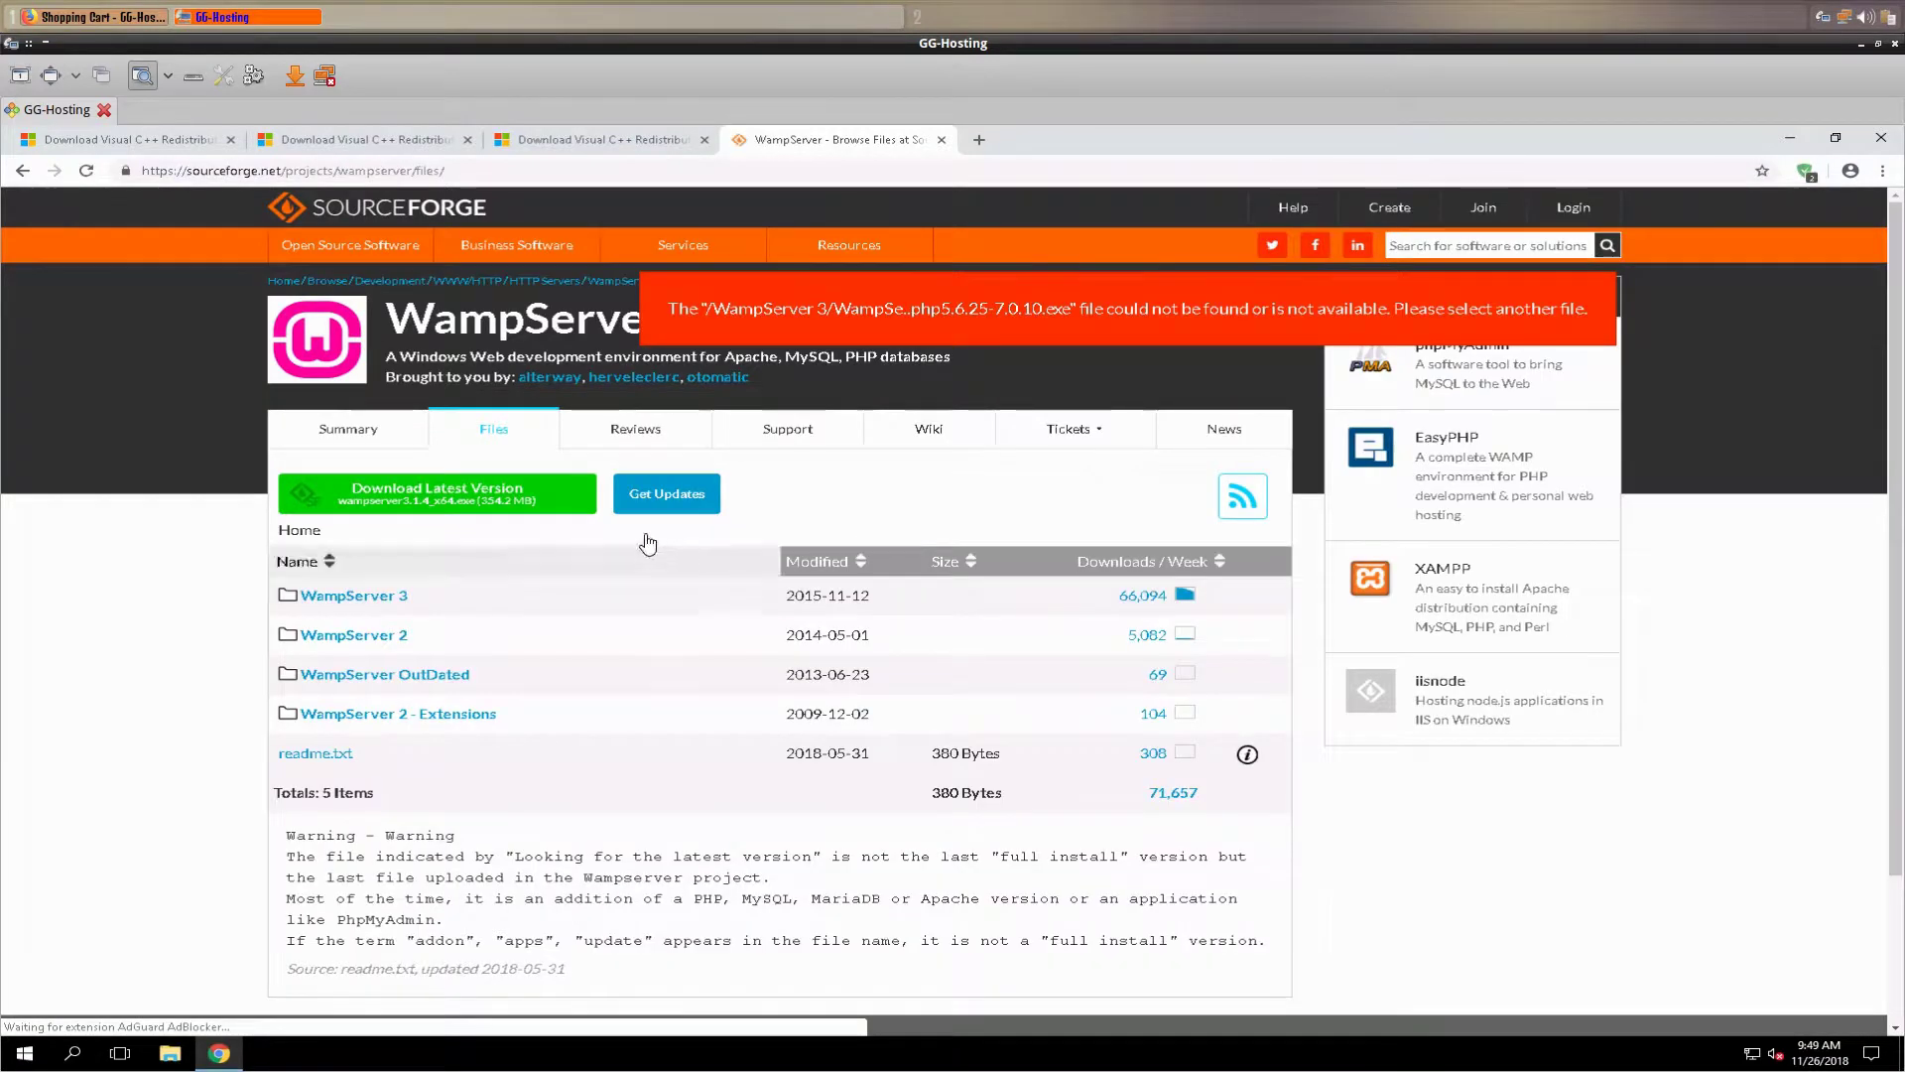
click(397, 501)
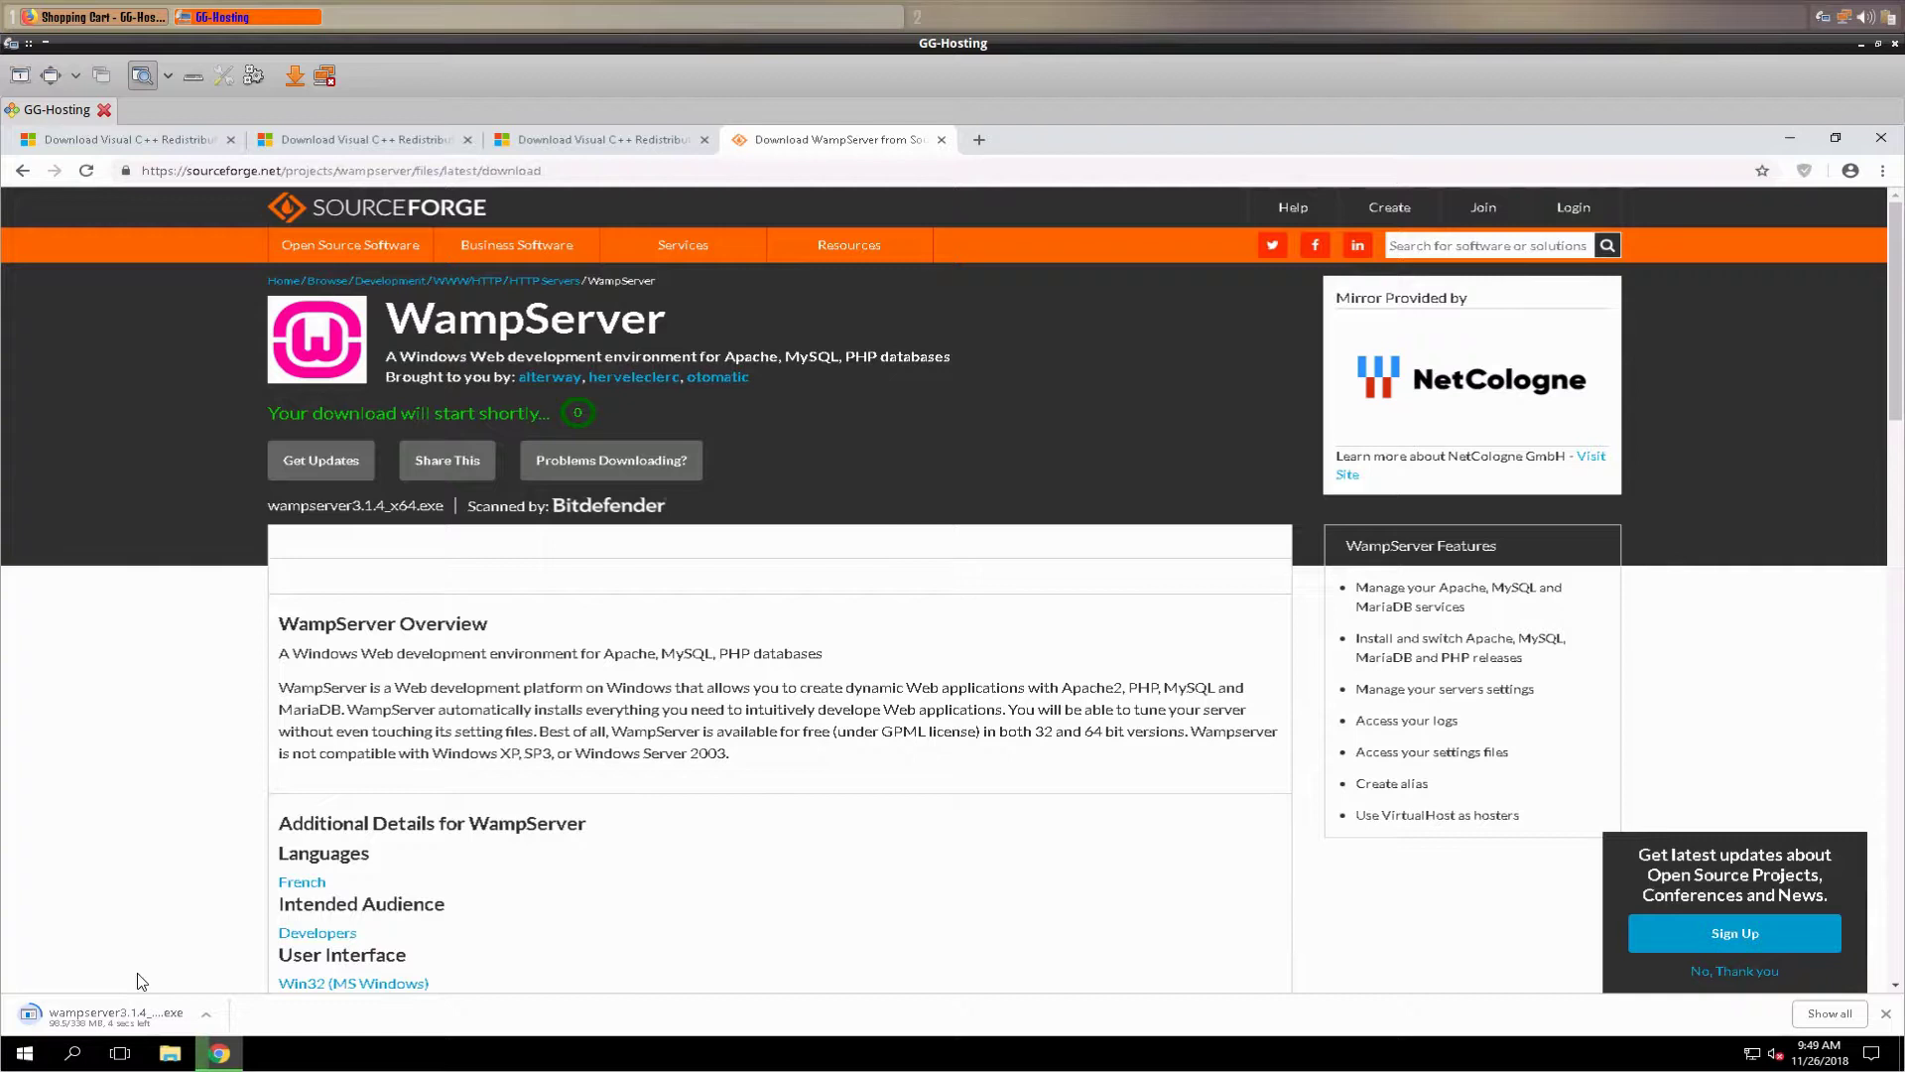
- Run the WampServer installer with default language and license accepted, installing to c:\wamp64
click(89, 1017)
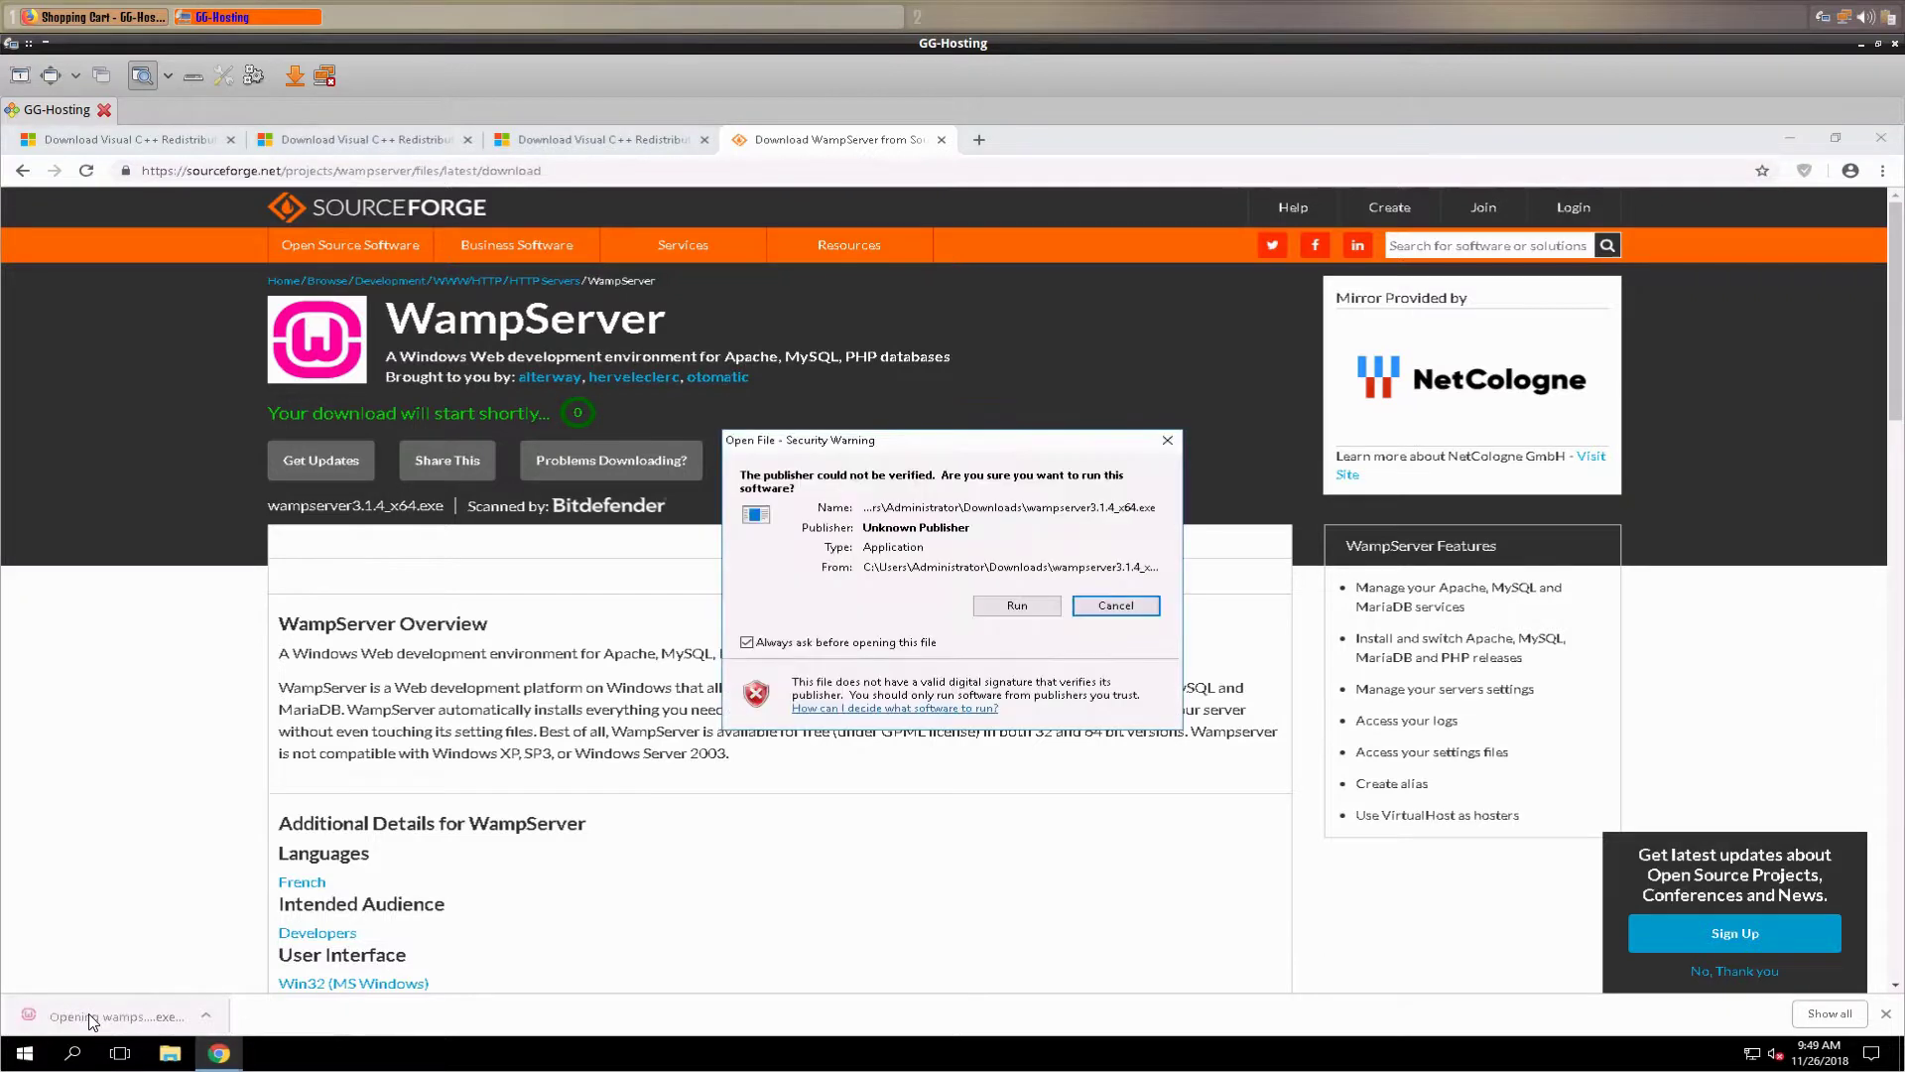
click(1008, 606)
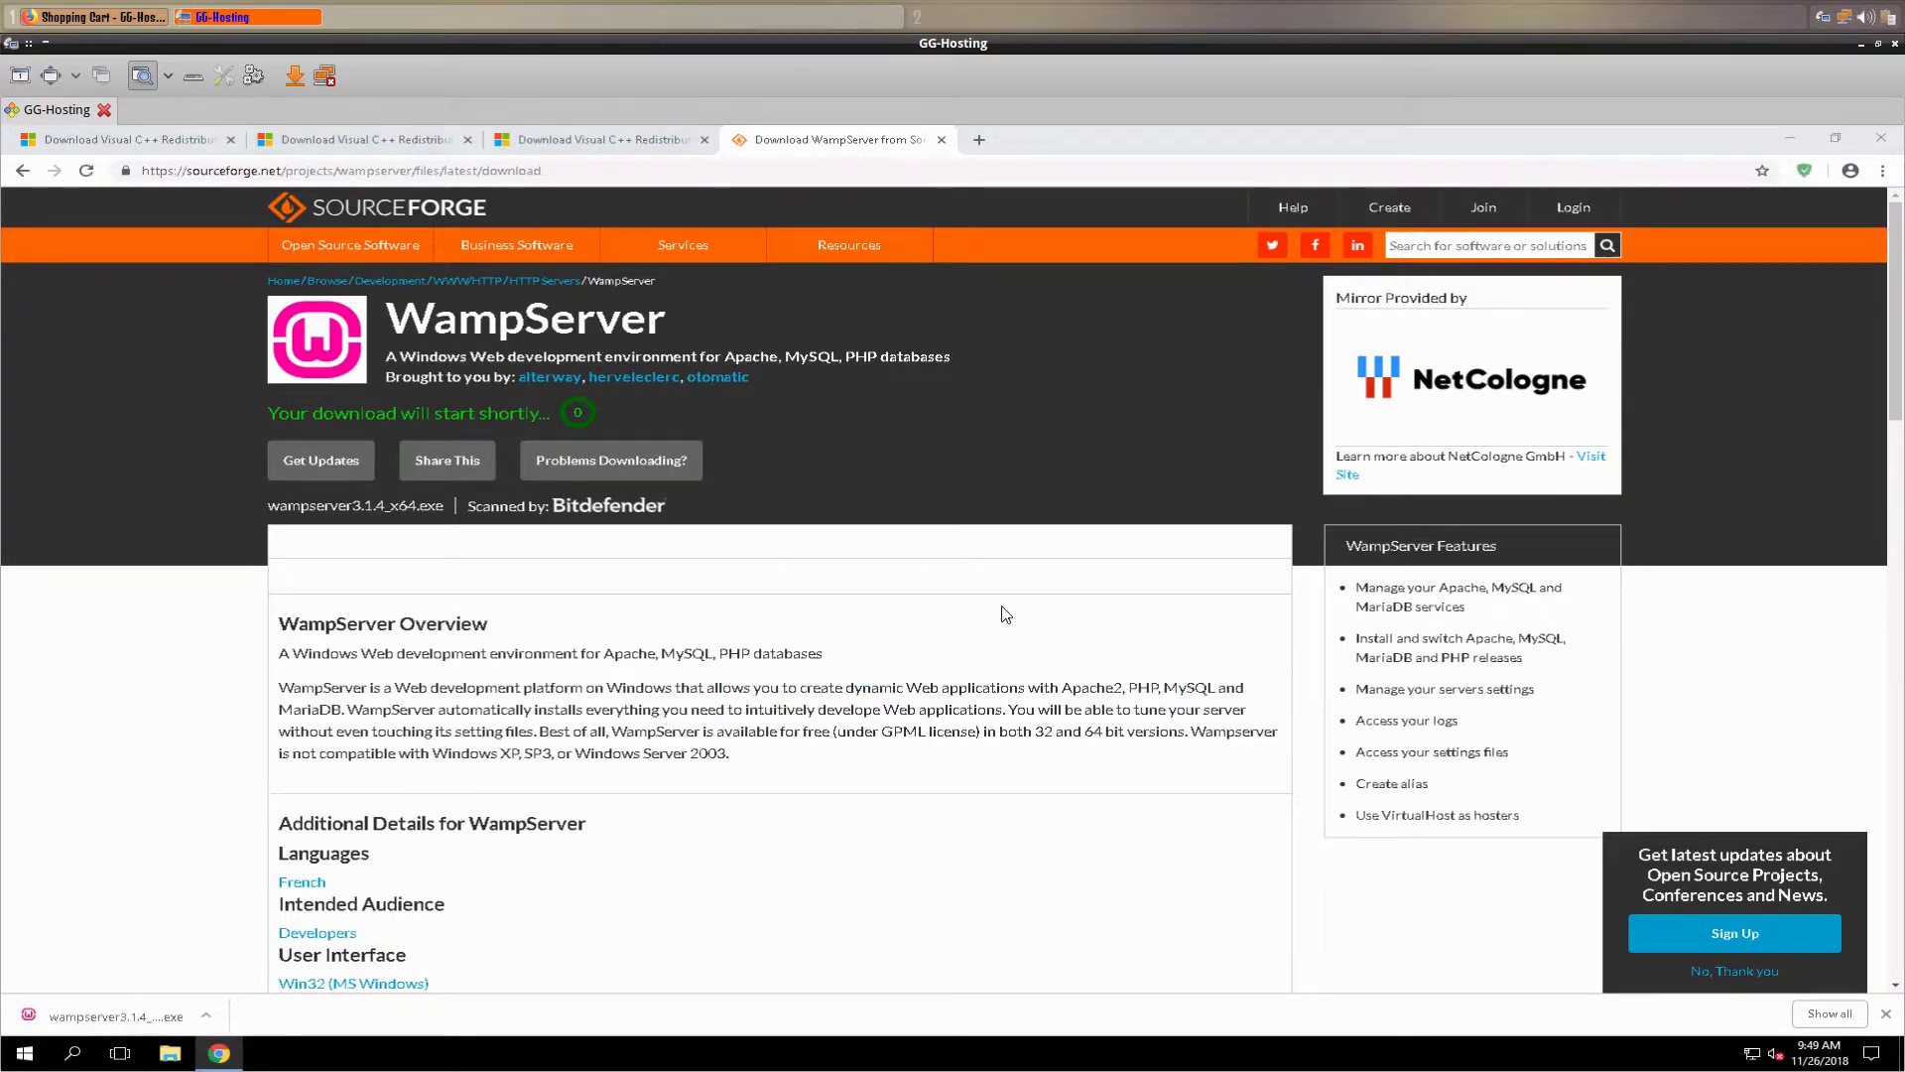
click(993, 626)
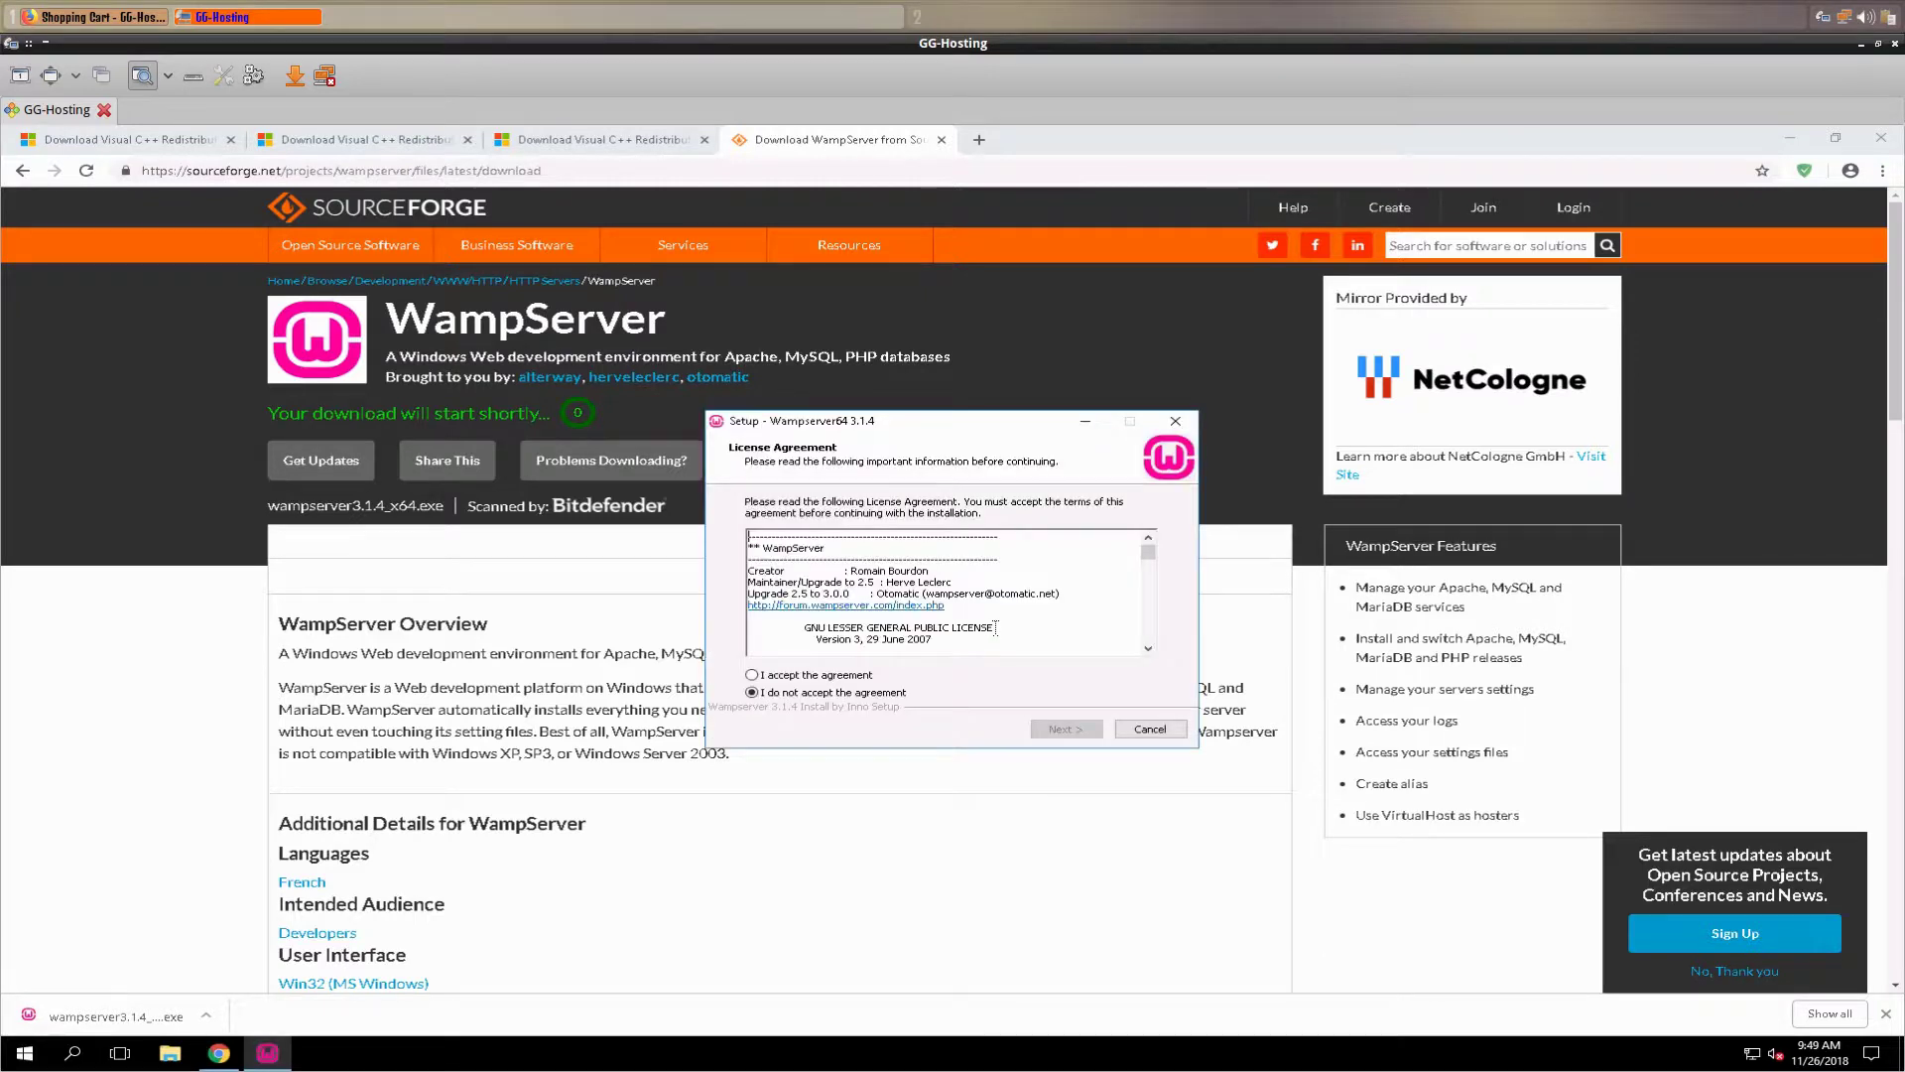
click(751, 676)
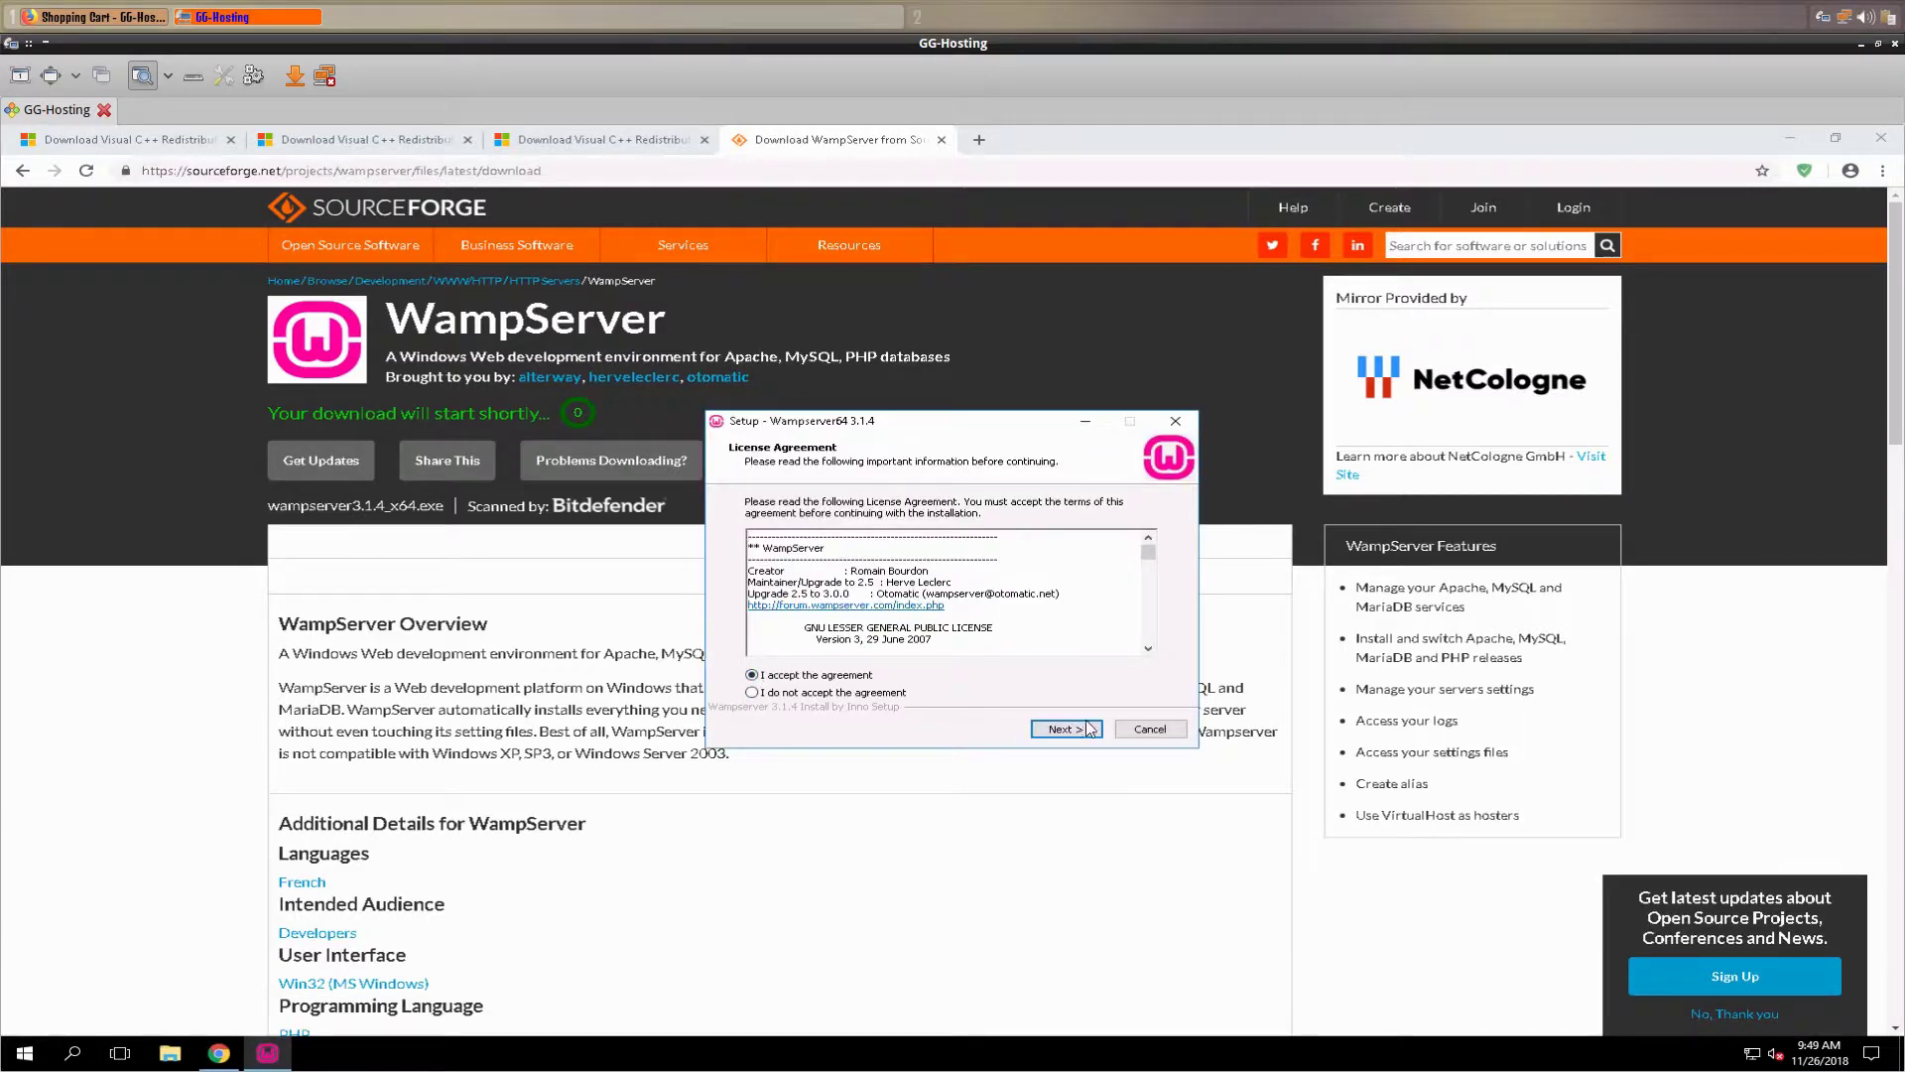
click(1066, 729)
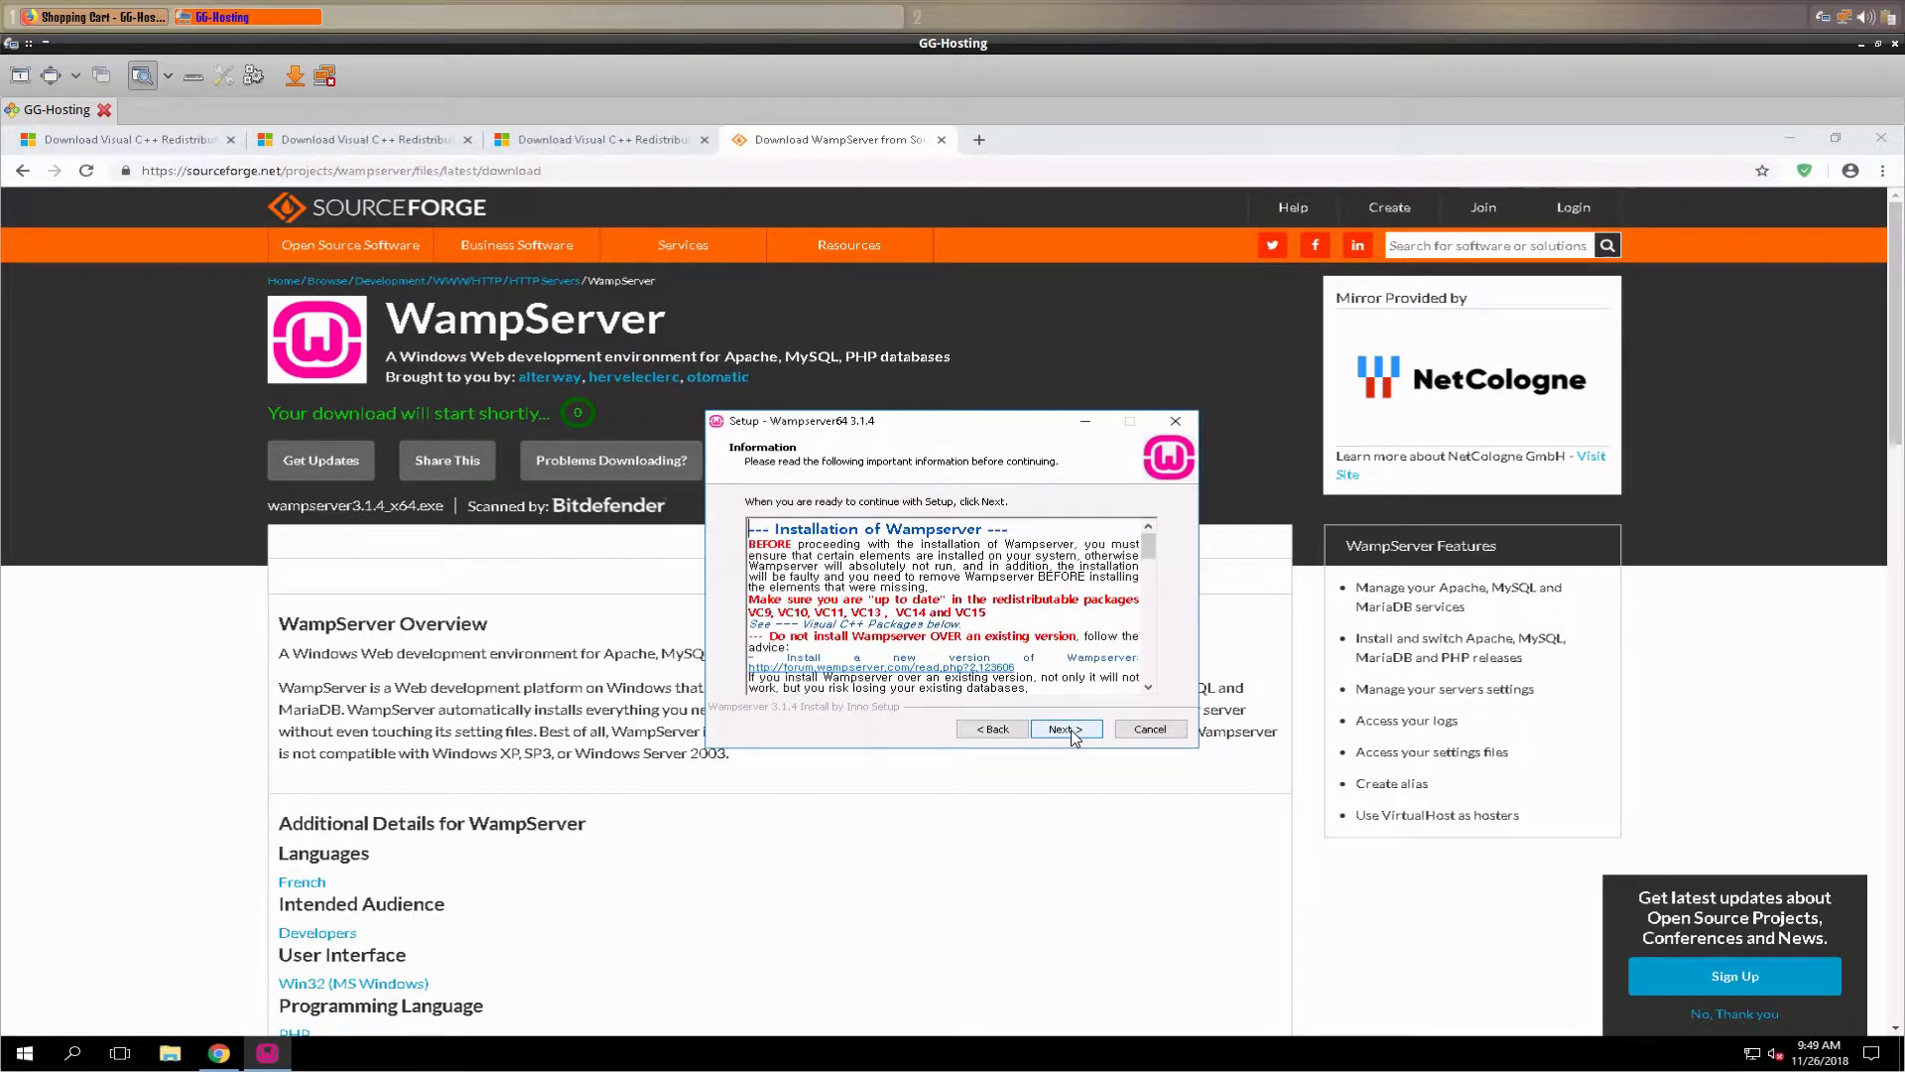
click(1067, 729)
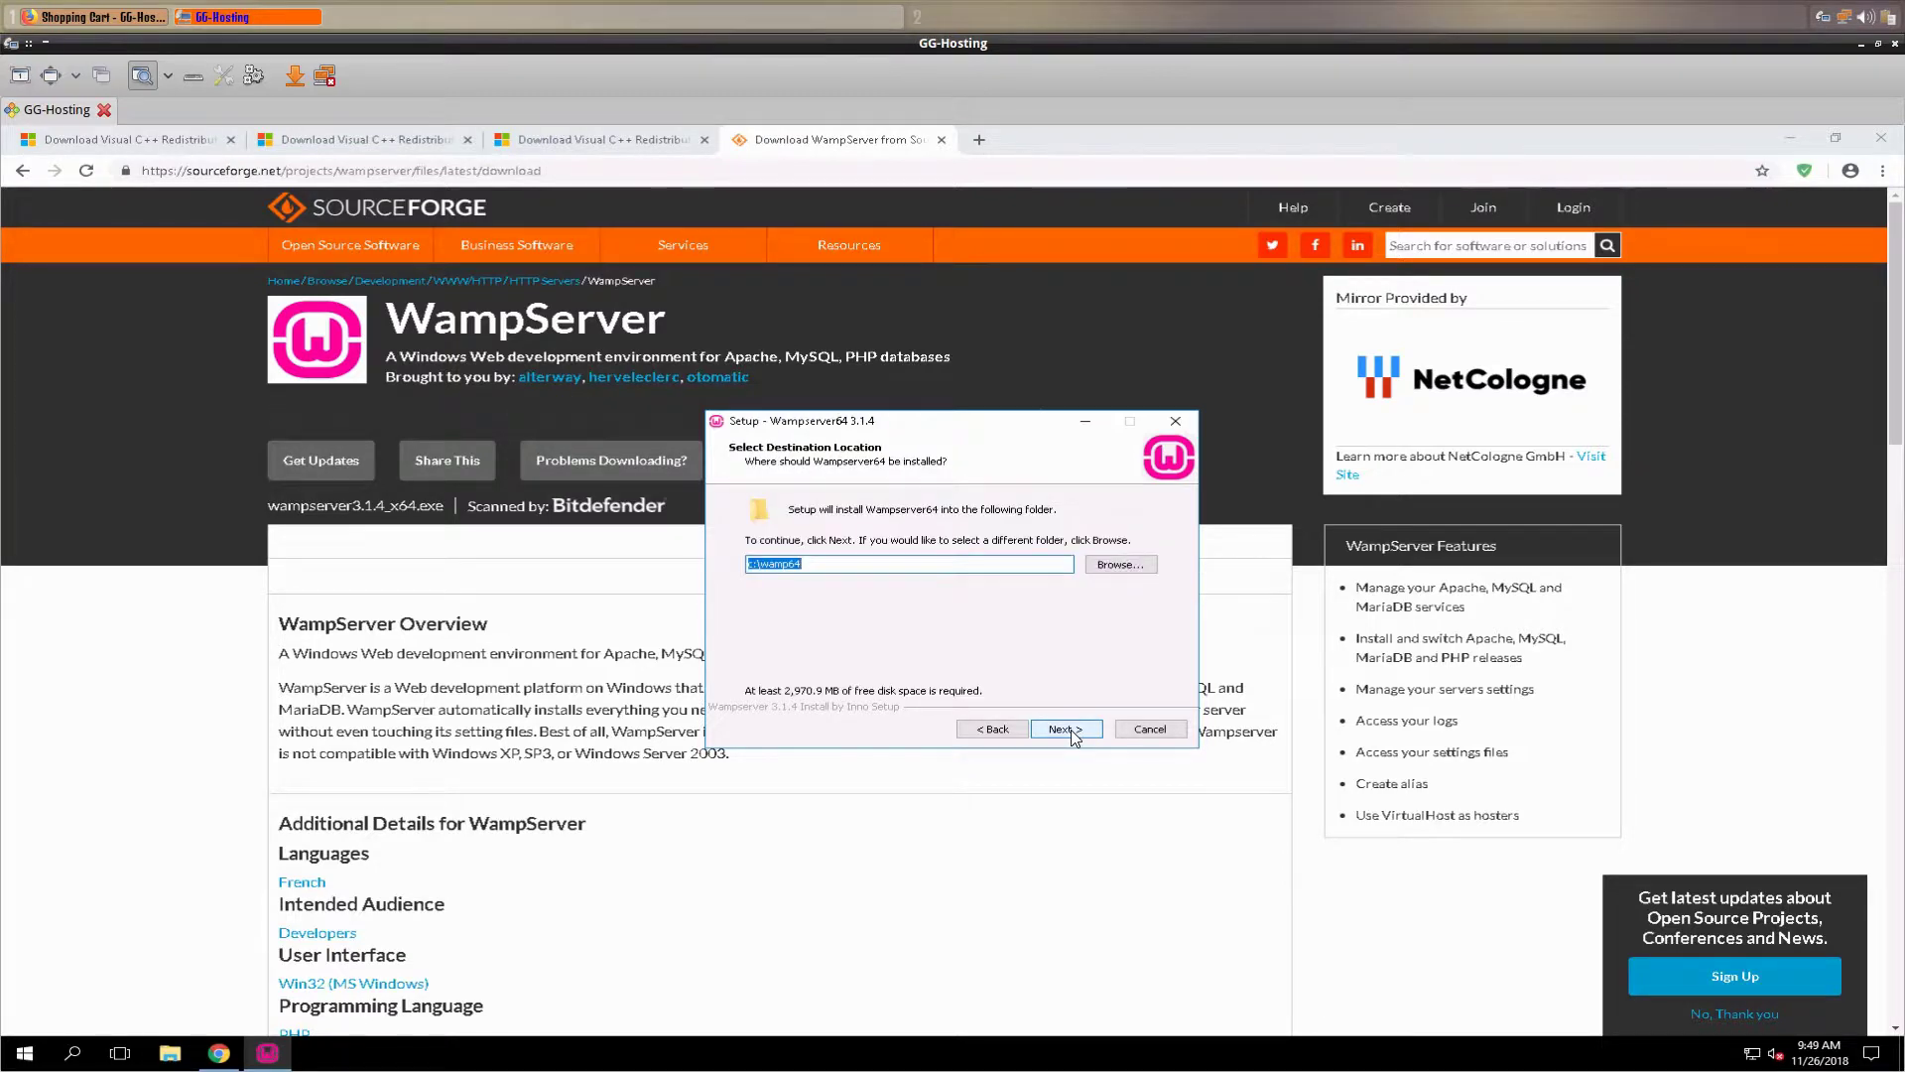
click(1067, 729)
click(1066, 729)
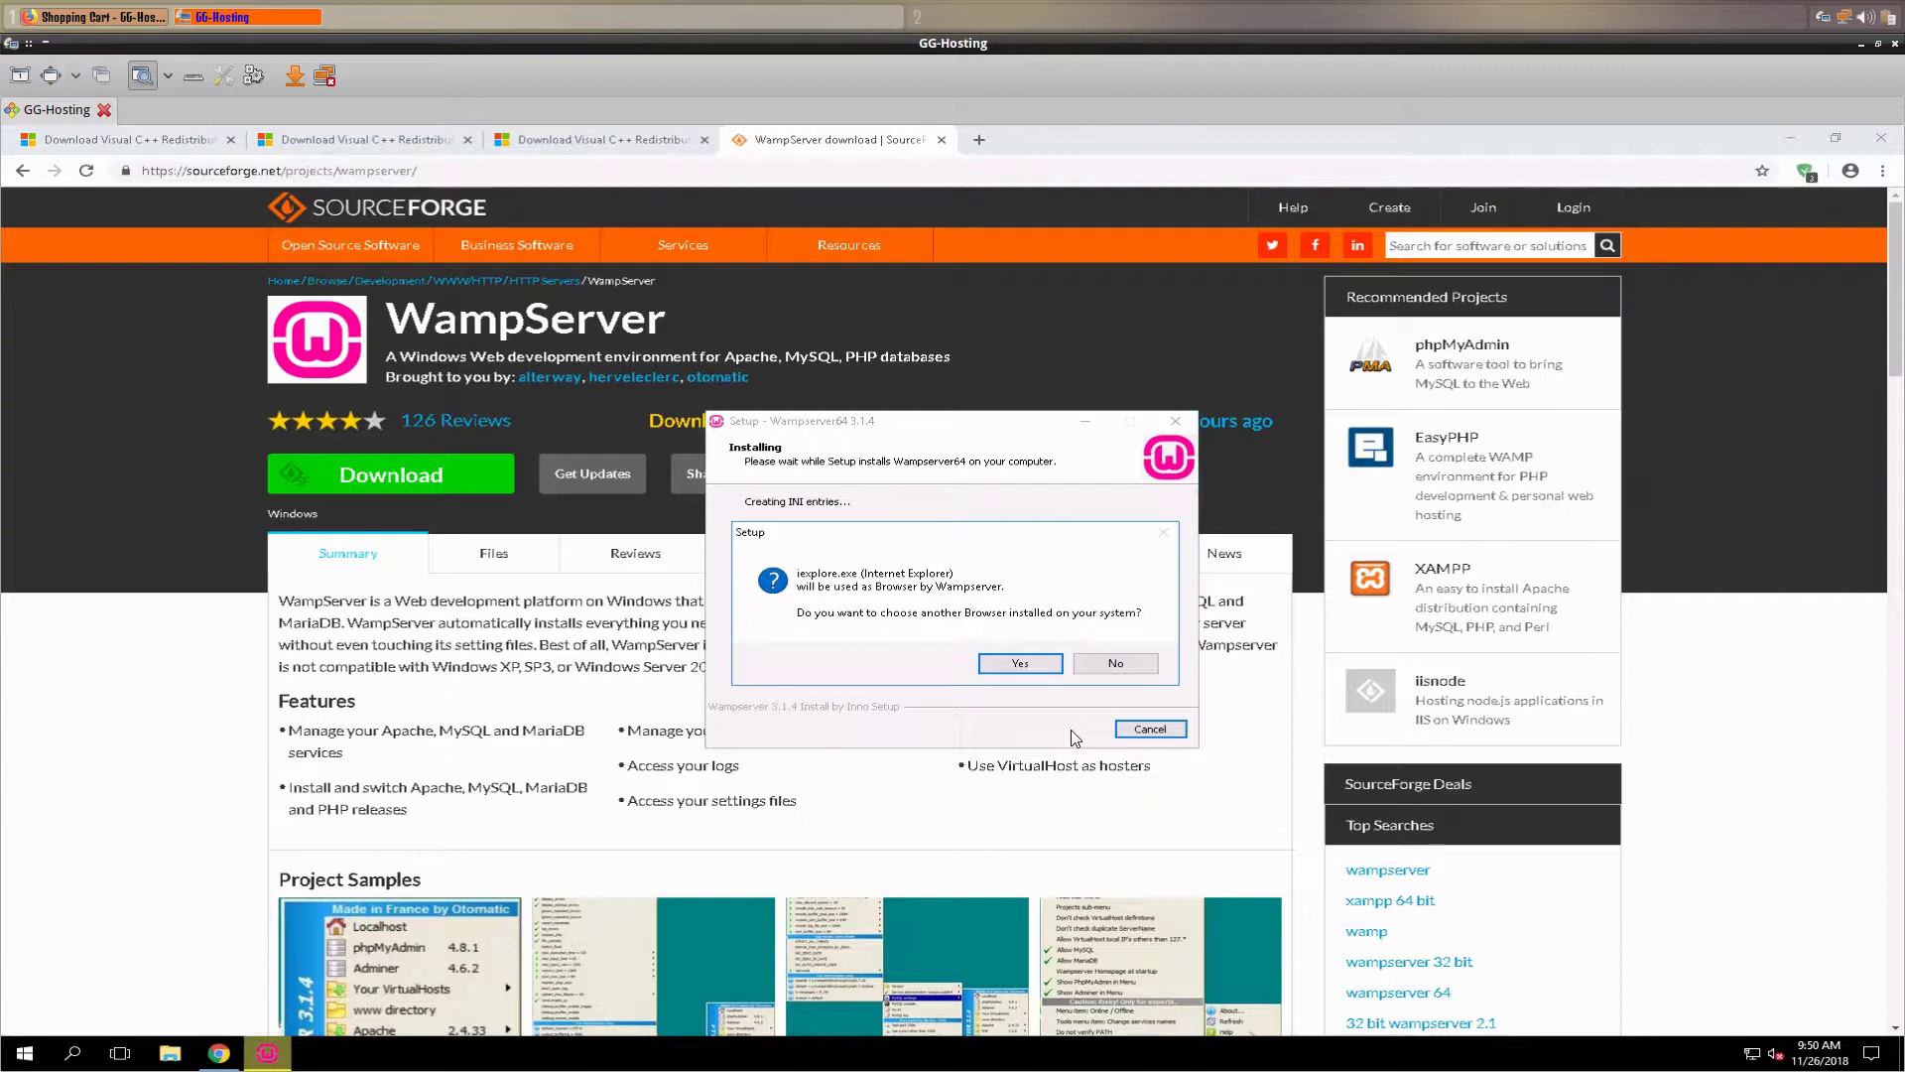
- Confirm the browser choice, keep Notepad as editor, and finish the WampServer 3.1.4 setup
click(1011, 665)
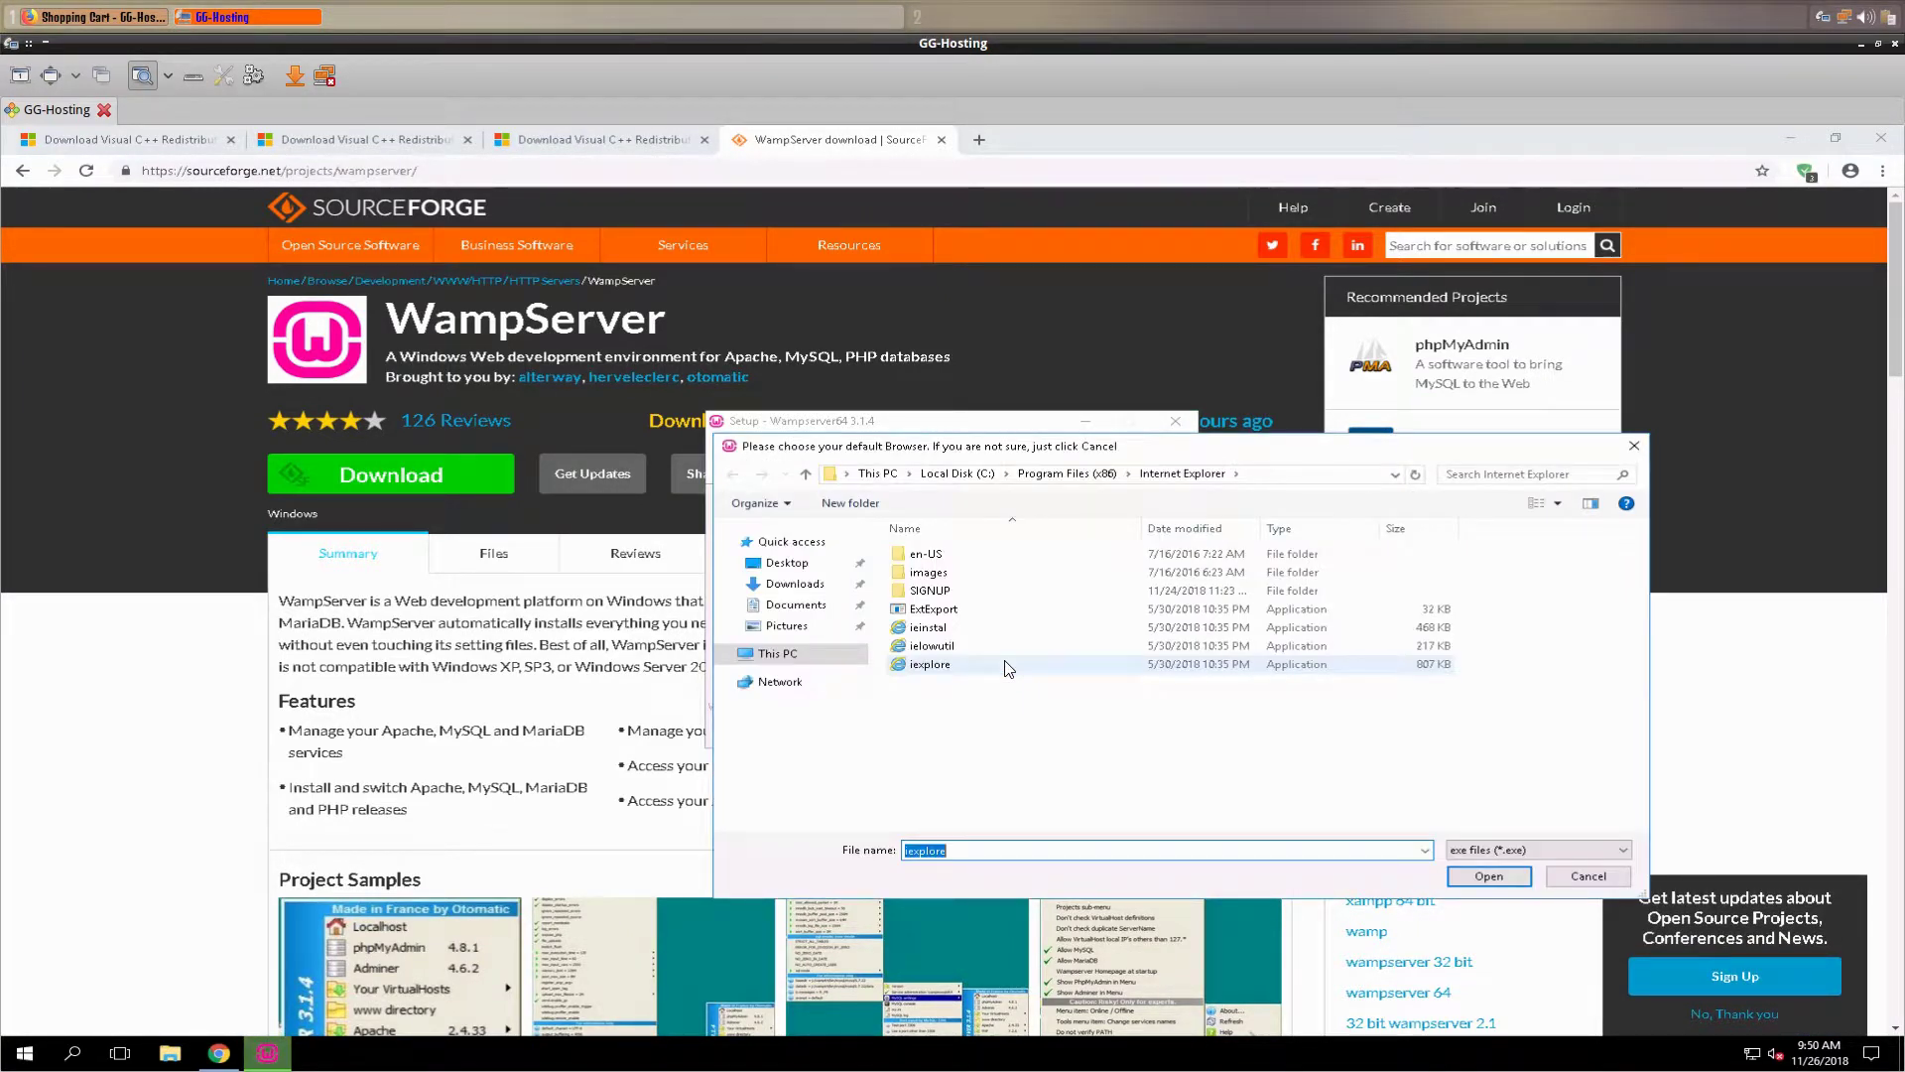
click(1633, 445)
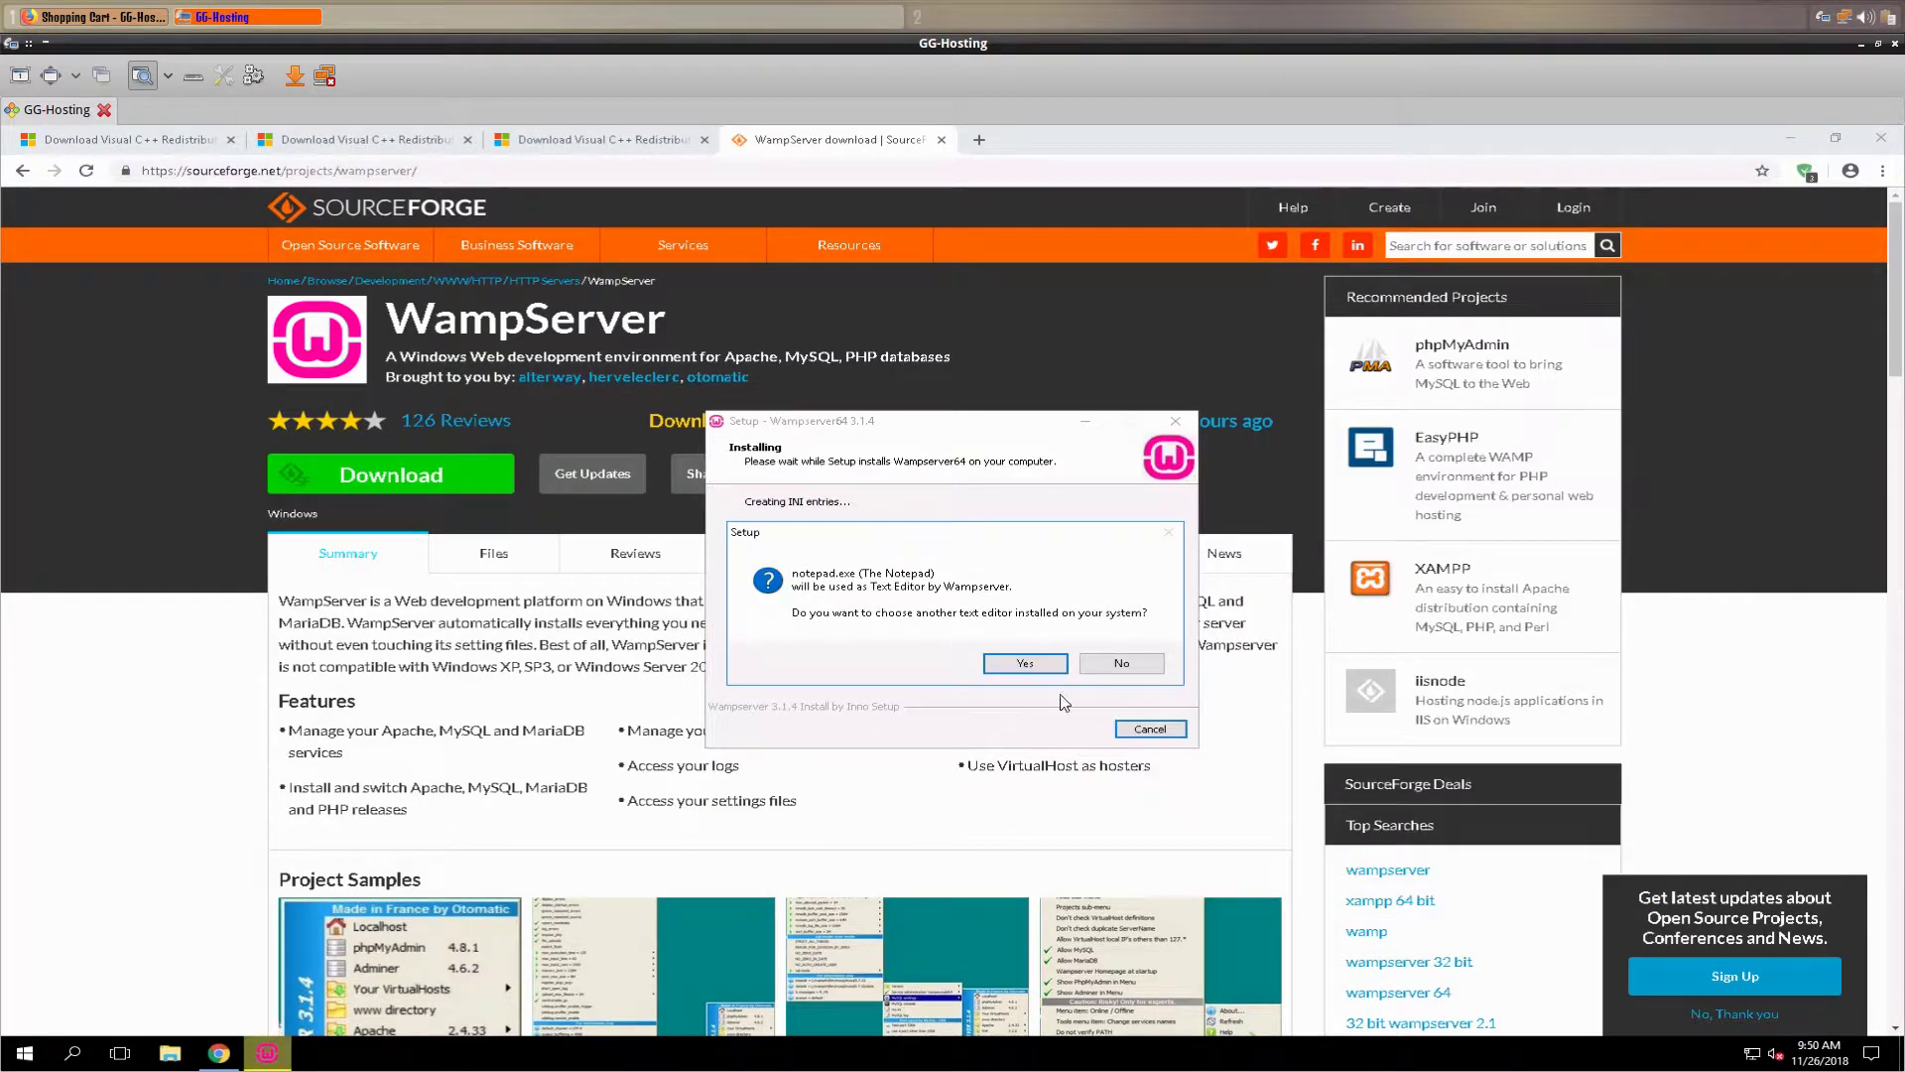
click(1143, 665)
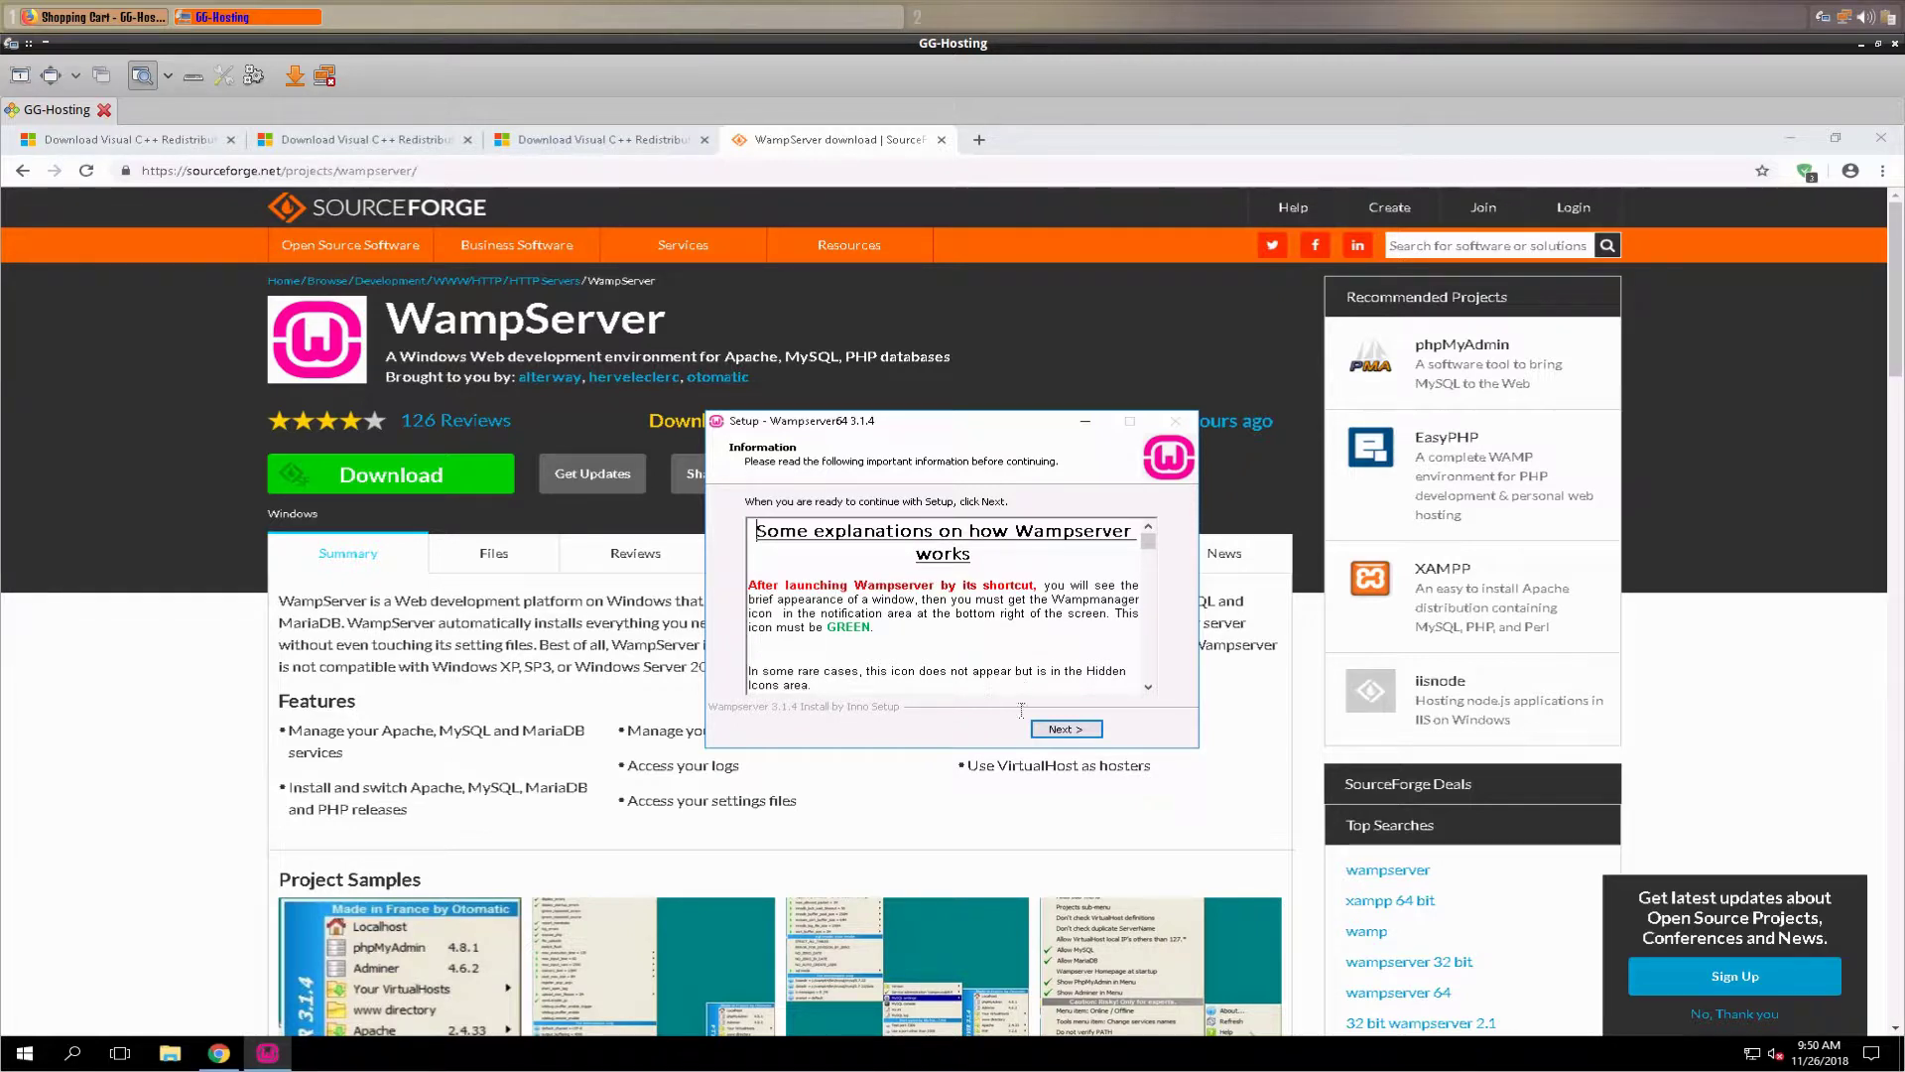
click(1064, 729)
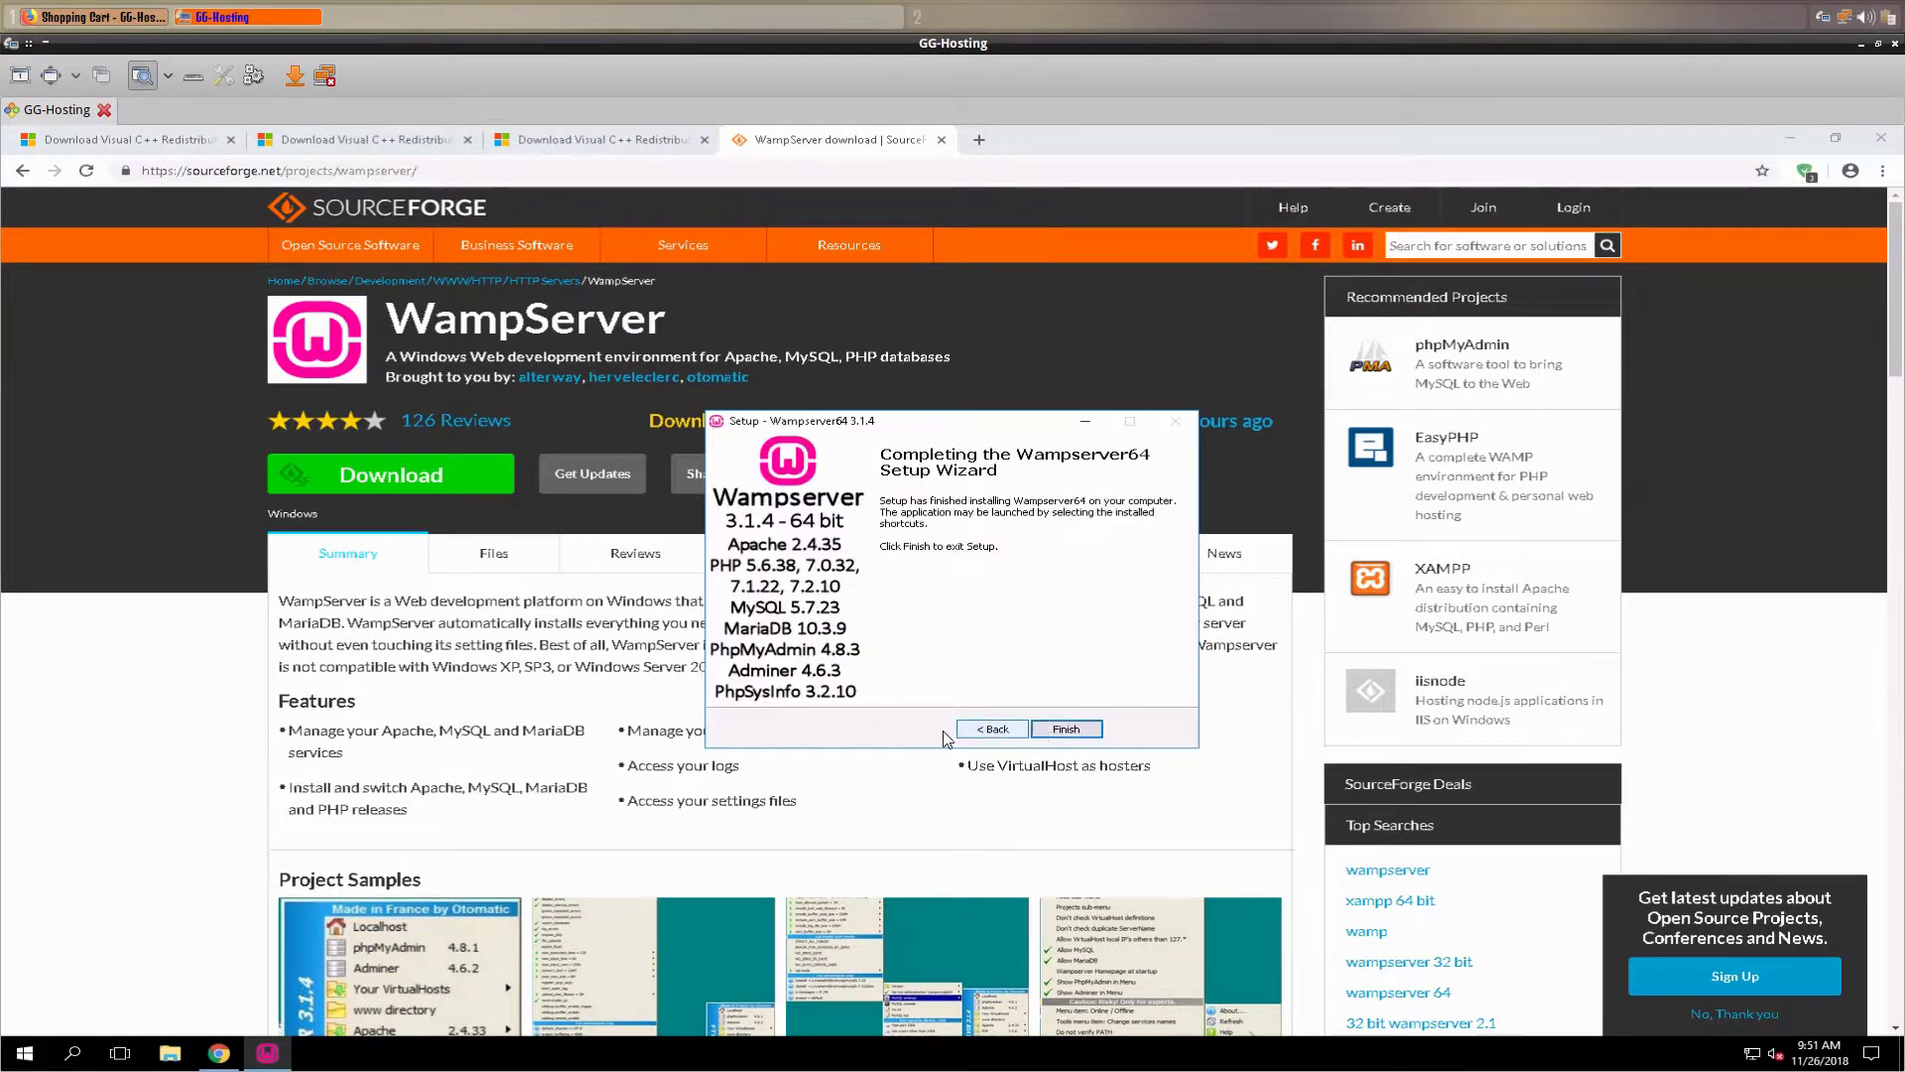
click(1066, 730)
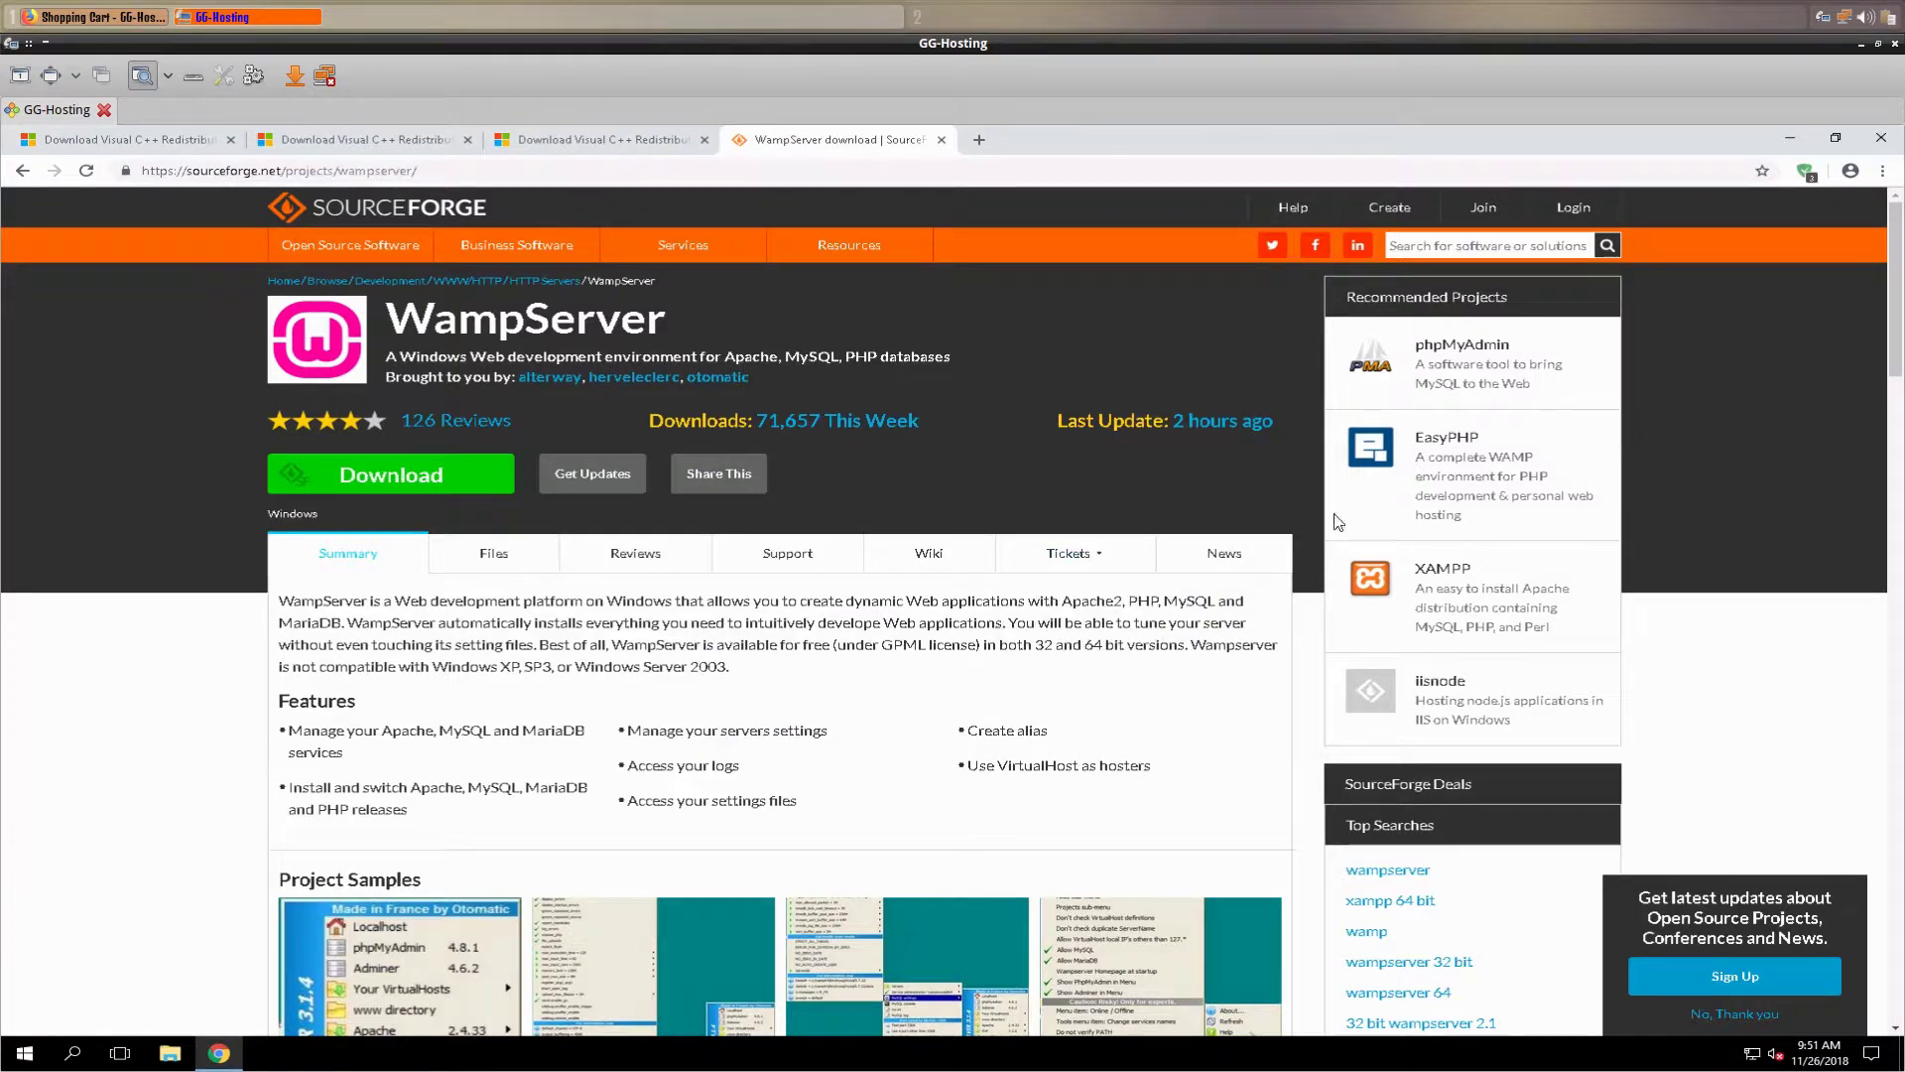
- Launch WampServer from its desktop icon and check its tray menu
click(1792, 140)
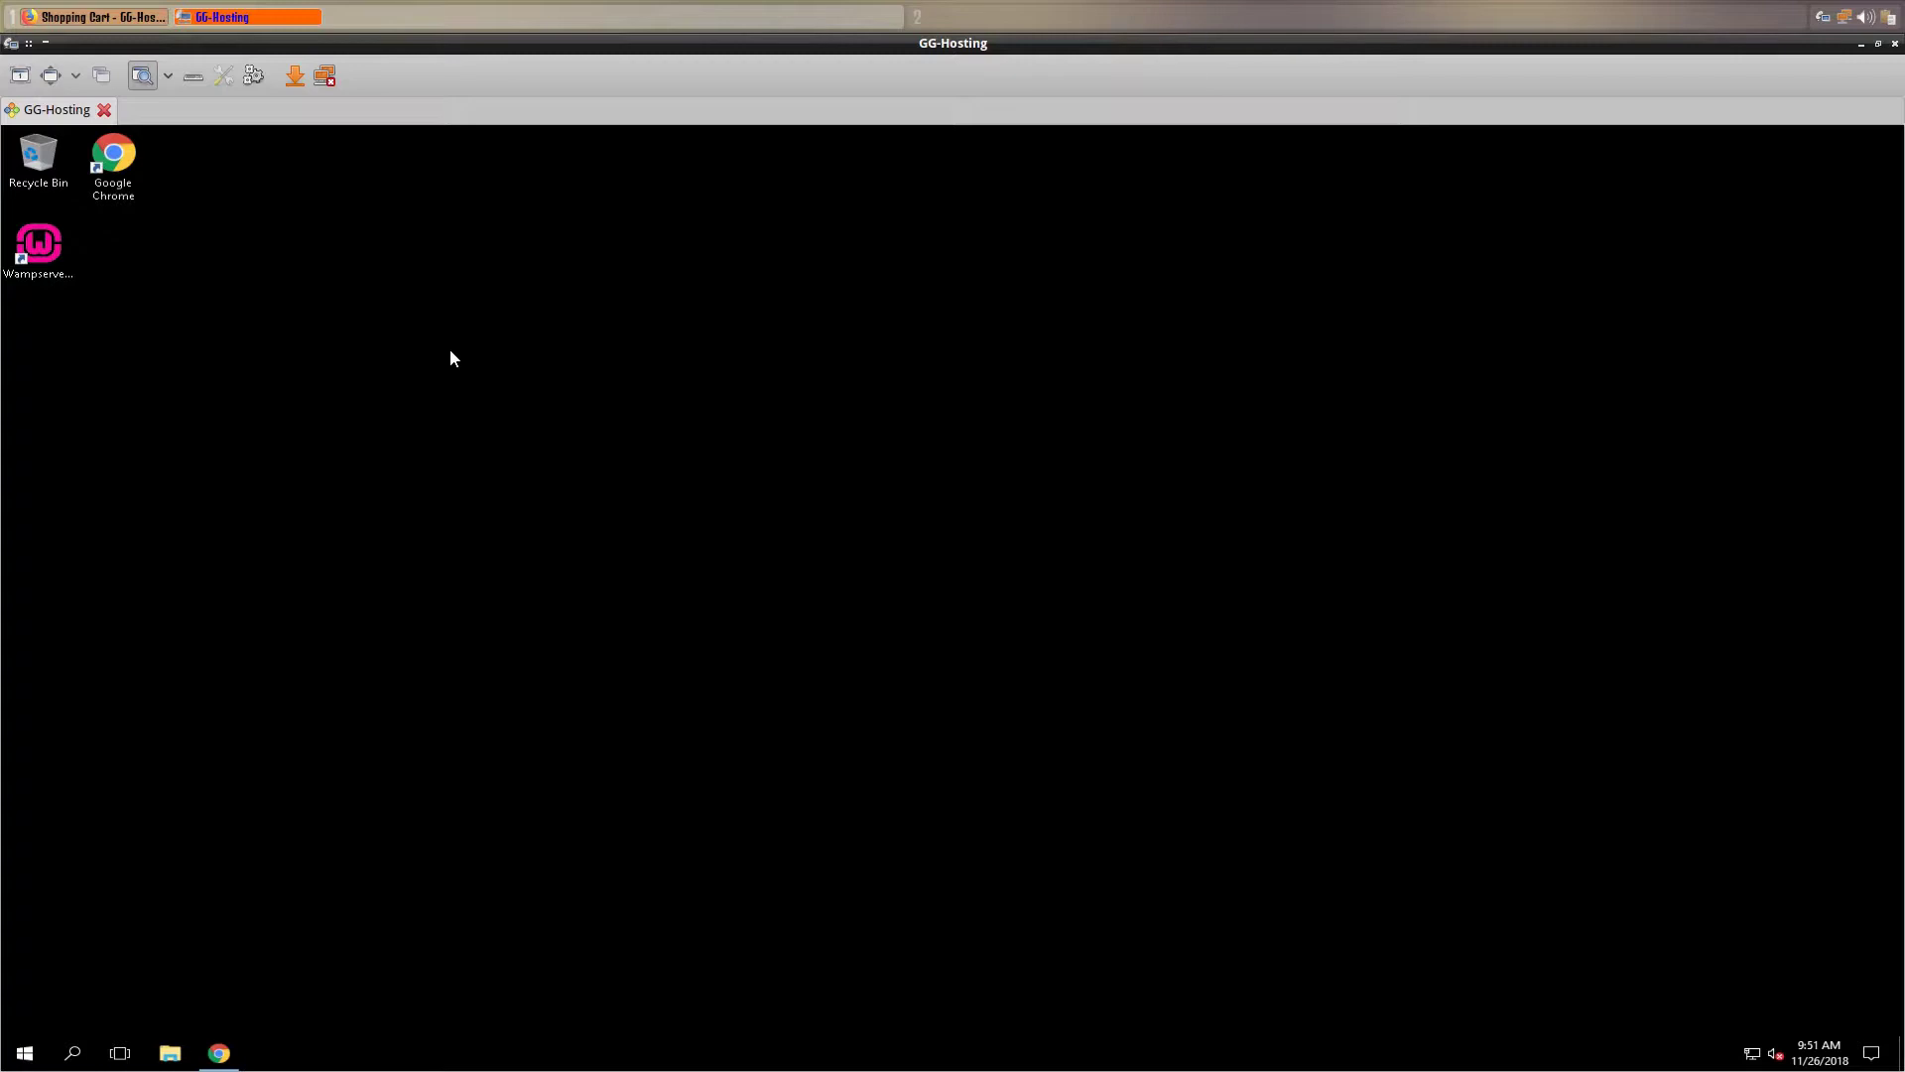
double_click(32, 256)
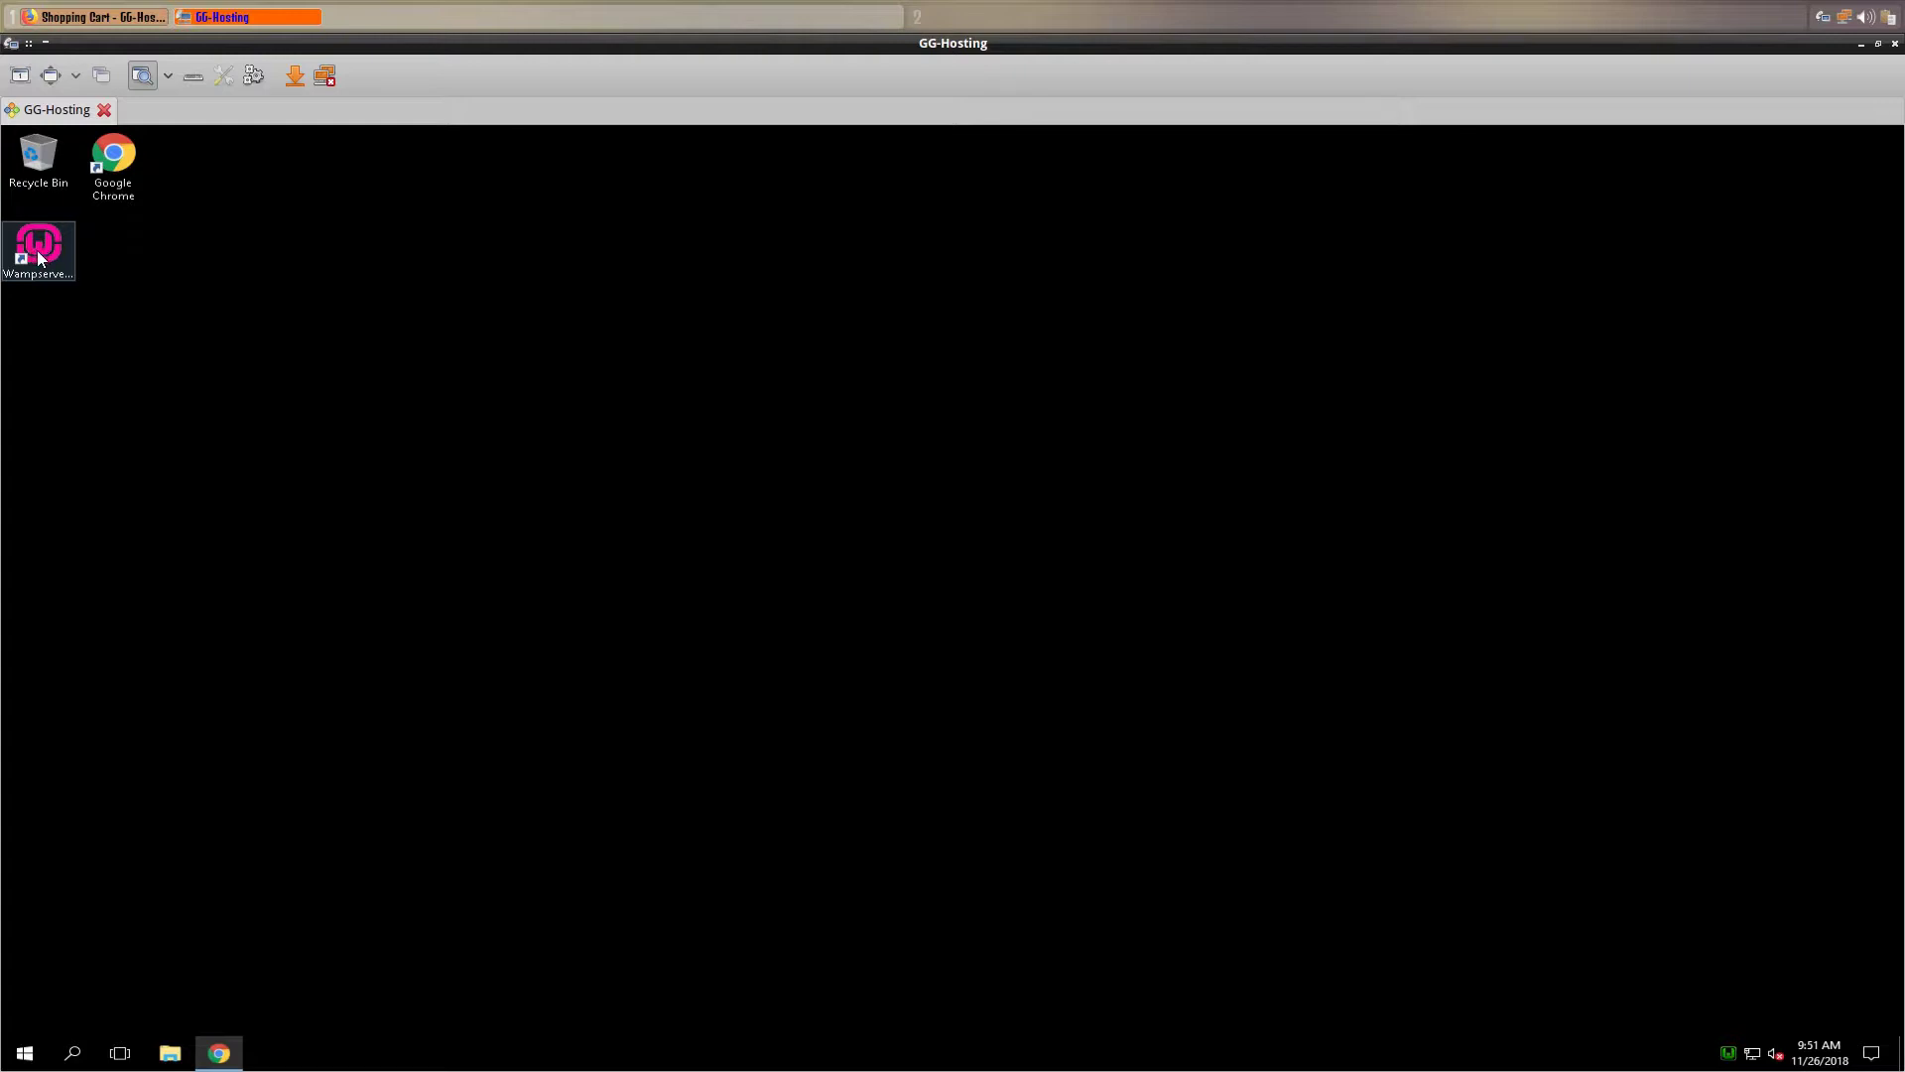
right_click(1729, 1054)
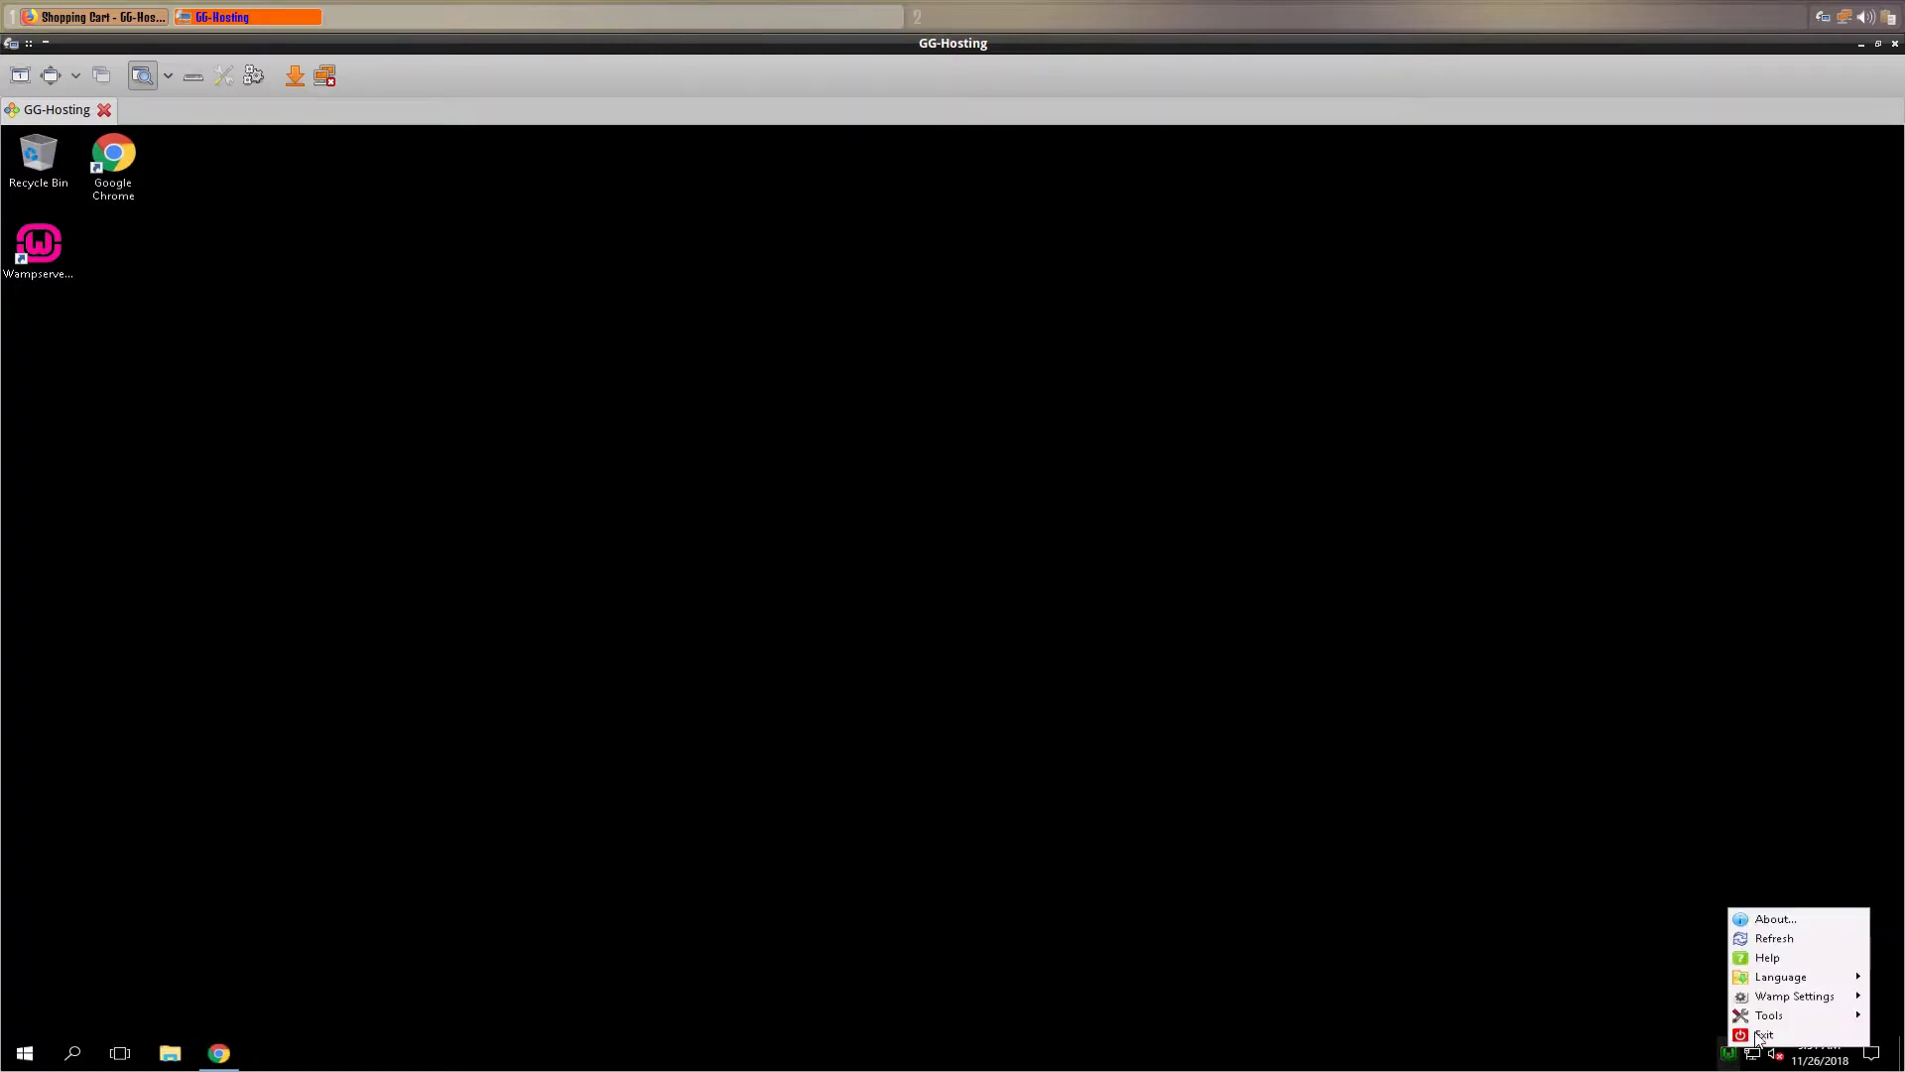
mouse_move(1774, 1017)
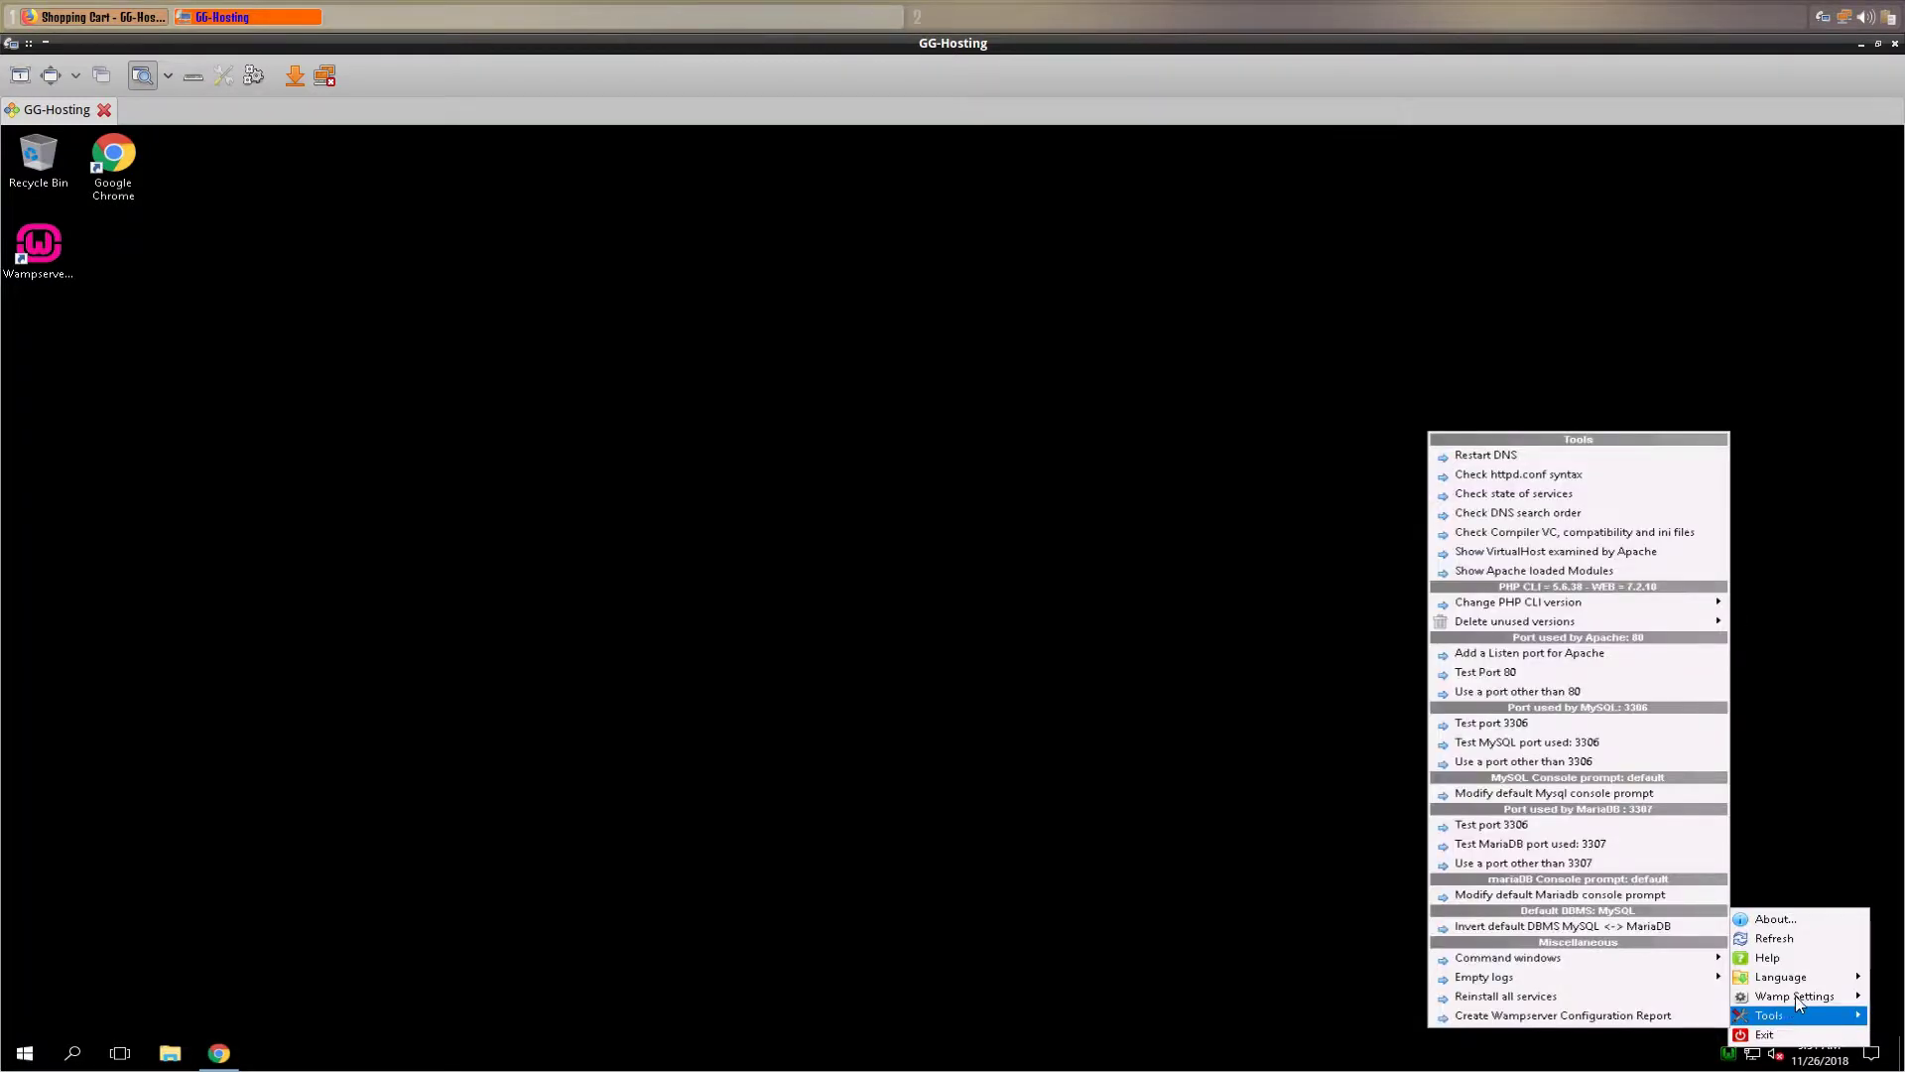
click(677, 784)
click(218, 1054)
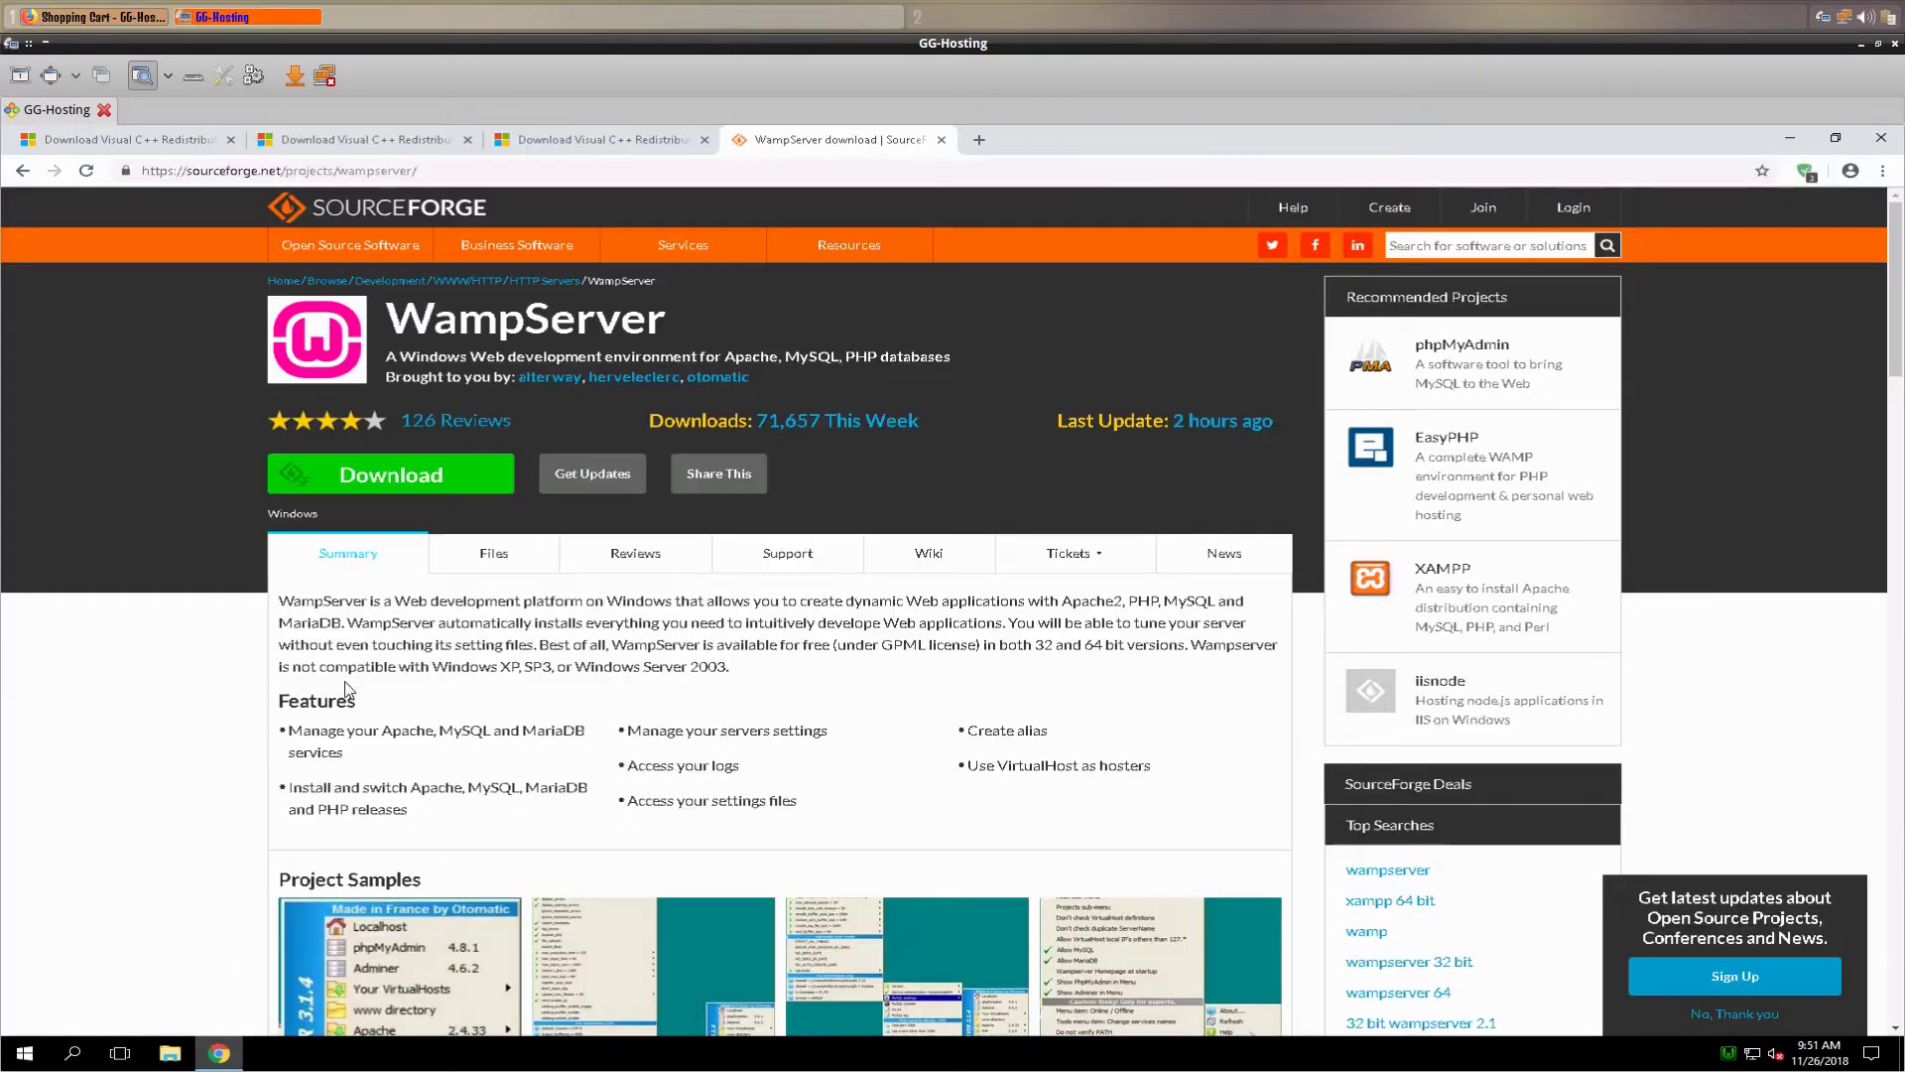
- Load localhost in a new tab to show the WampServer page, then add an empty tab
click(974, 140)
text(localhost)
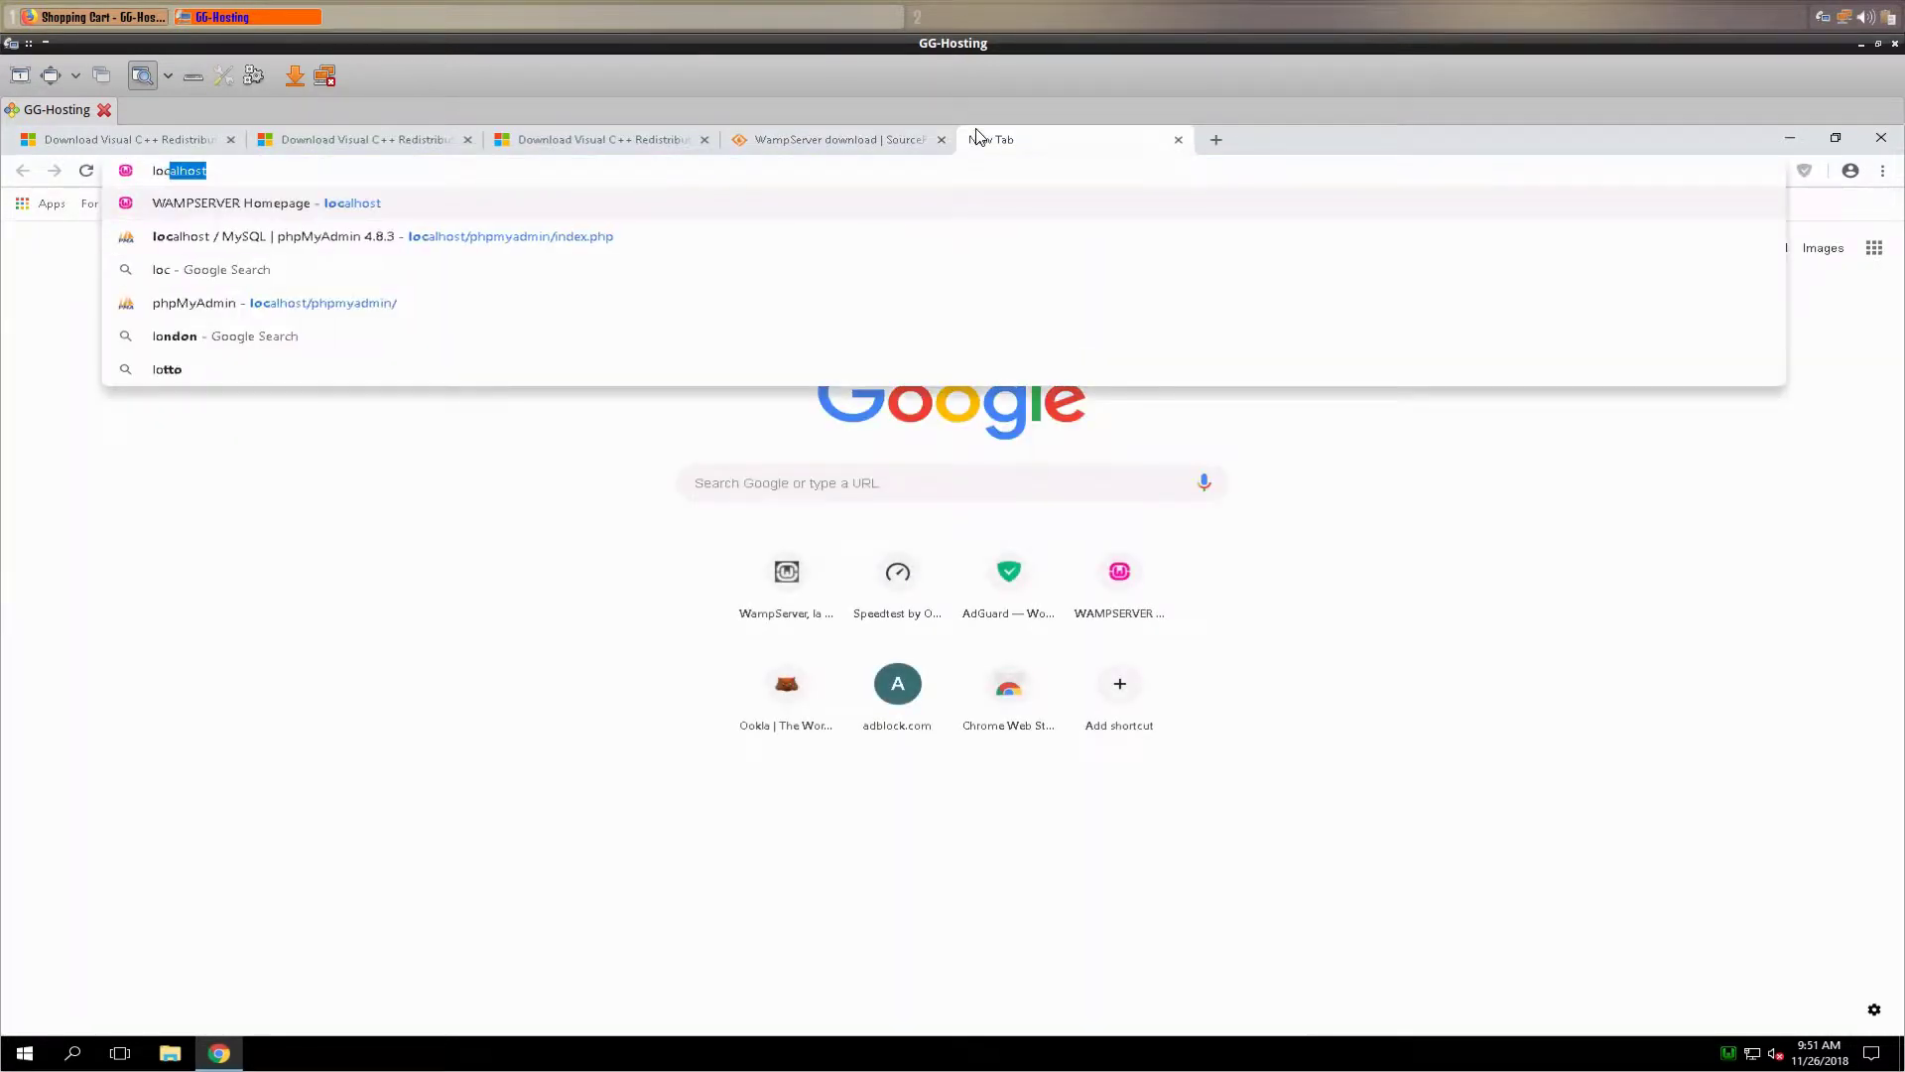
key(Return)
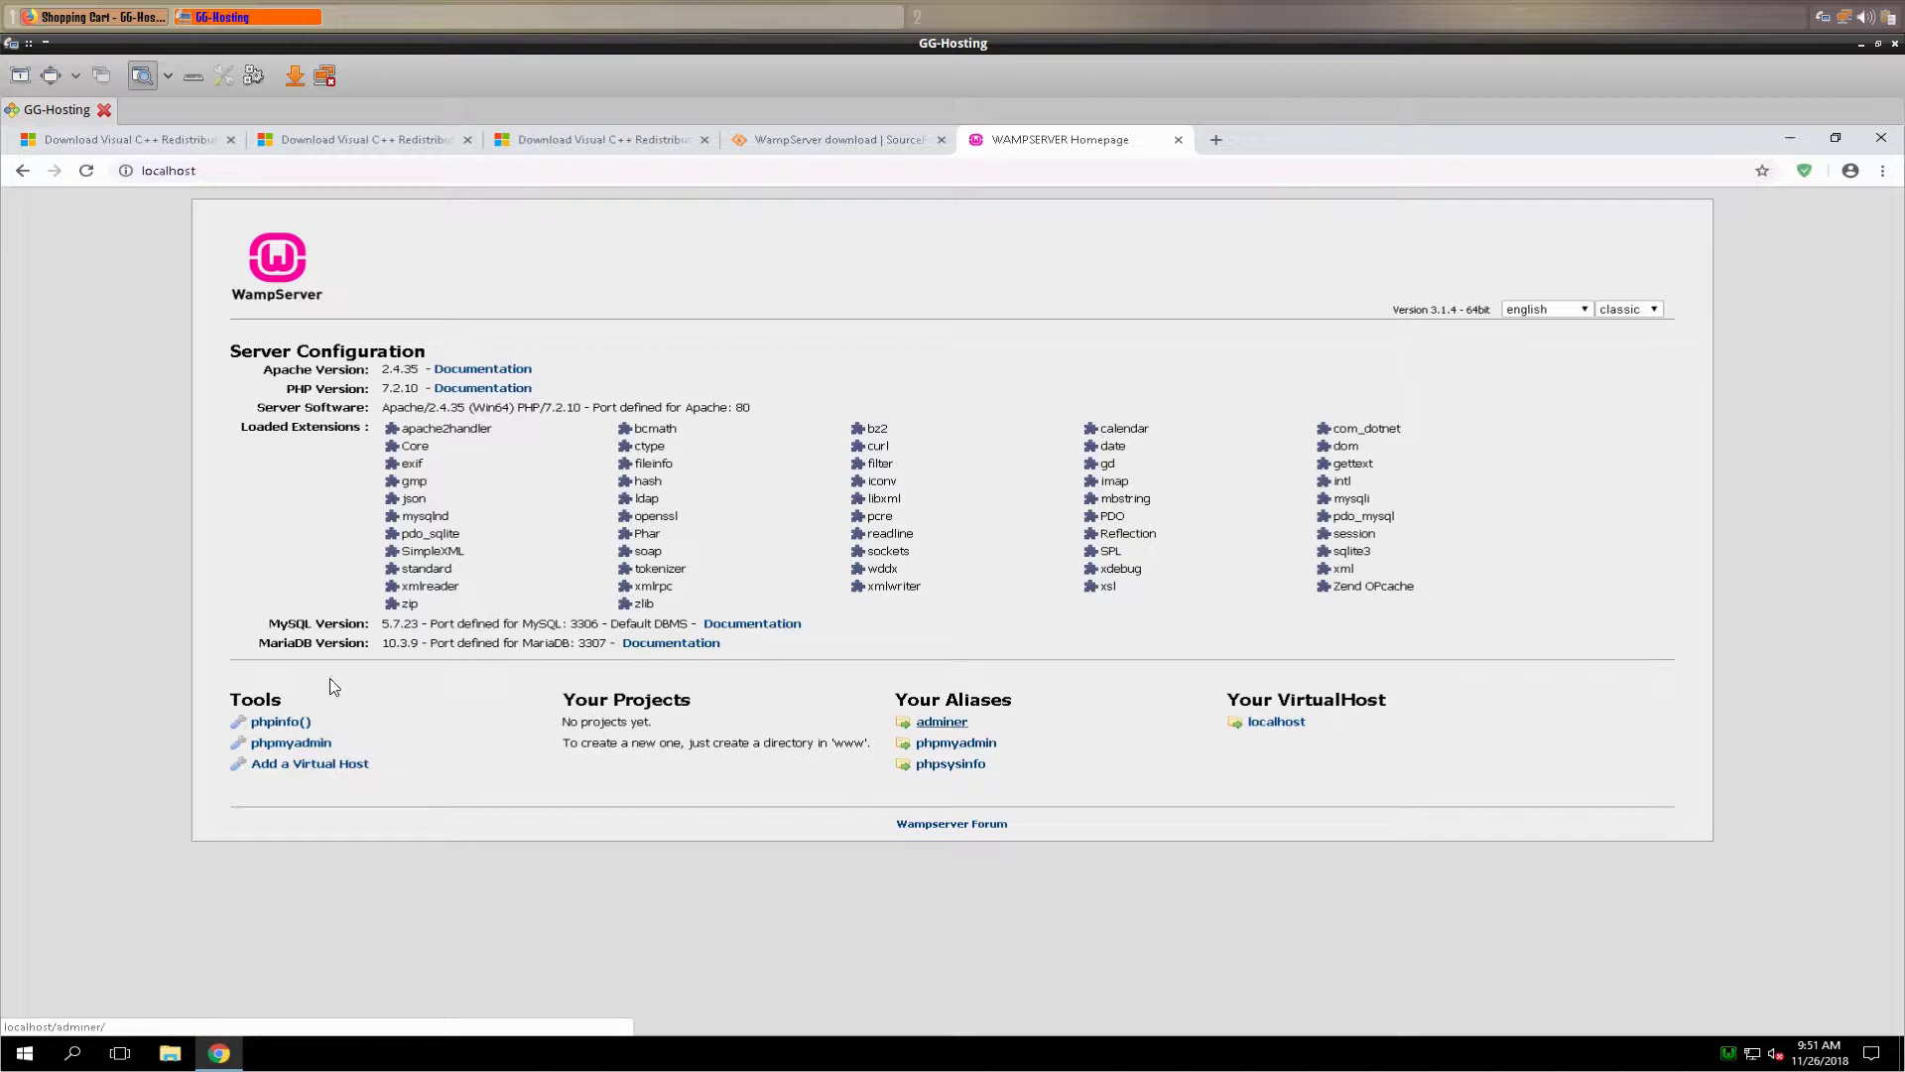
click(1216, 145)
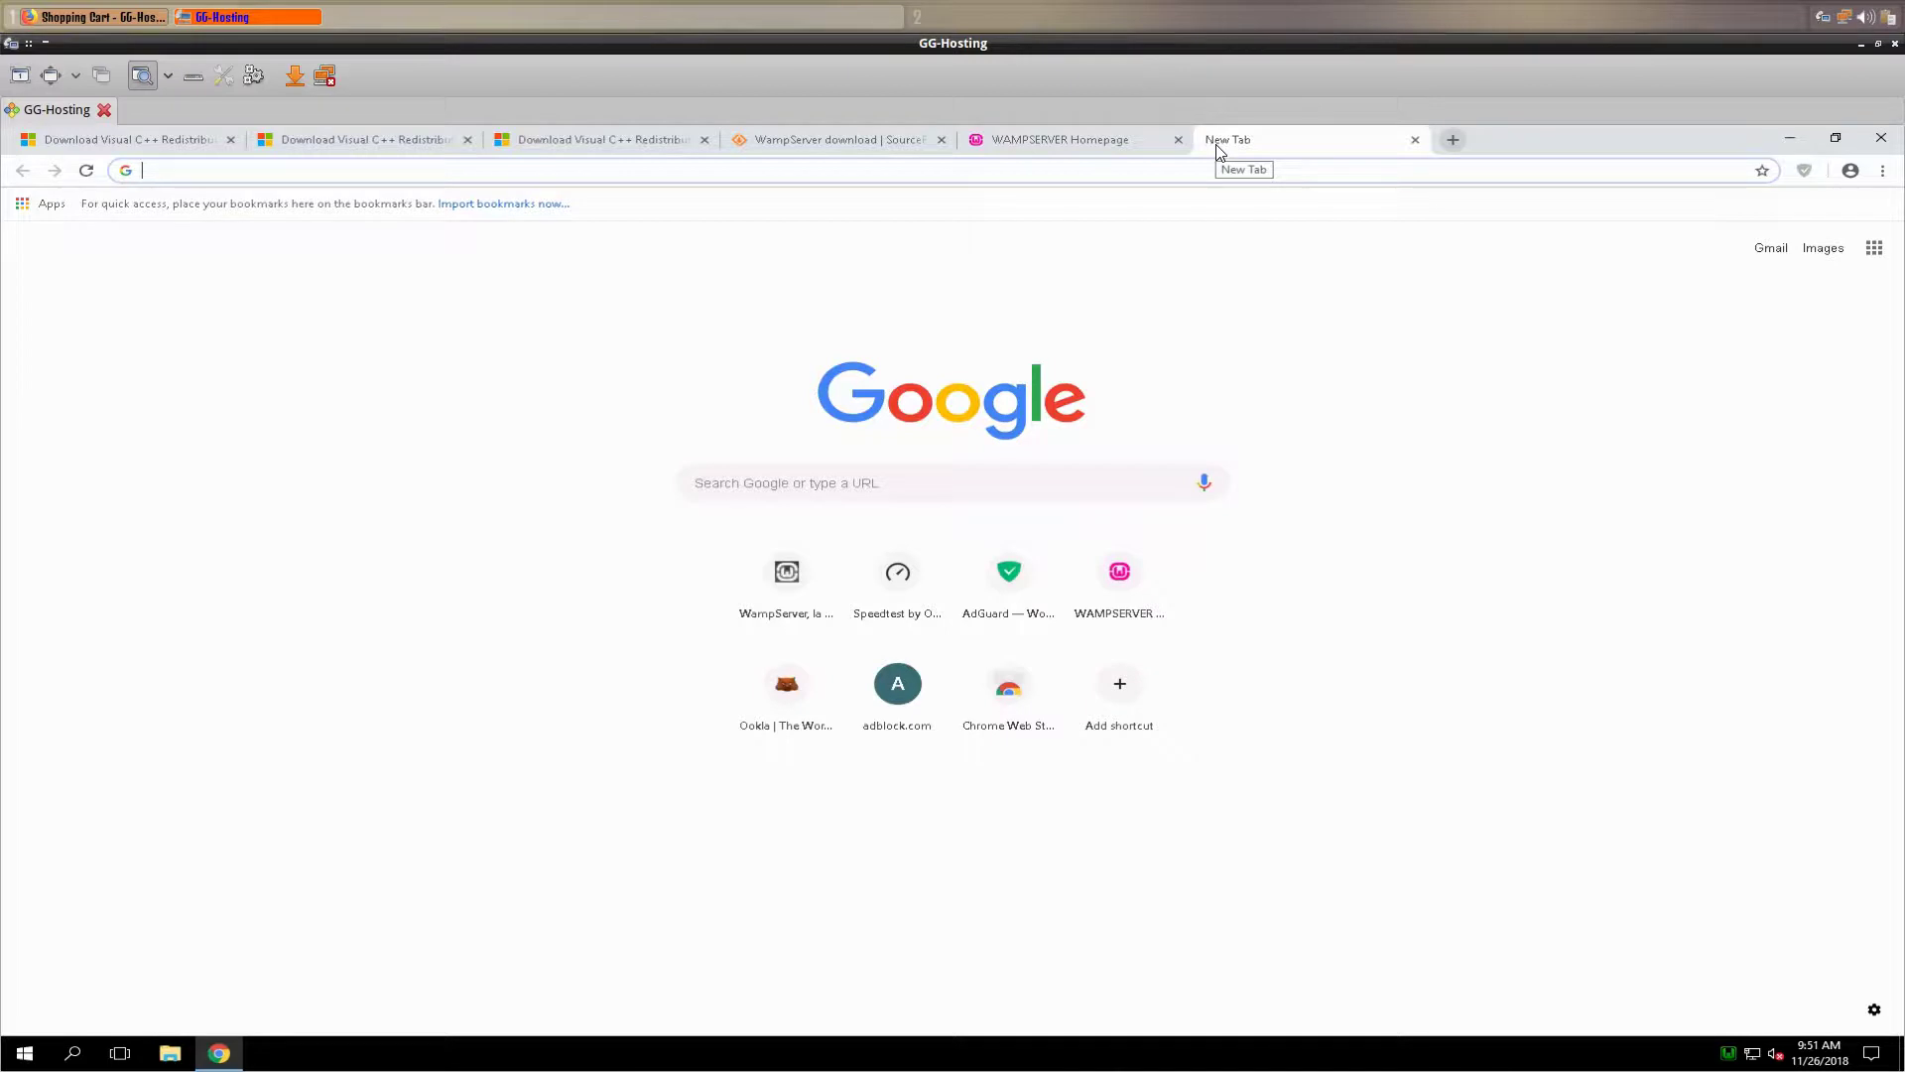
- Open localhost phpMyAdmin from the address suggestions and log in
text(loc)
key(BackSpace)
key(Up)
key(Return)
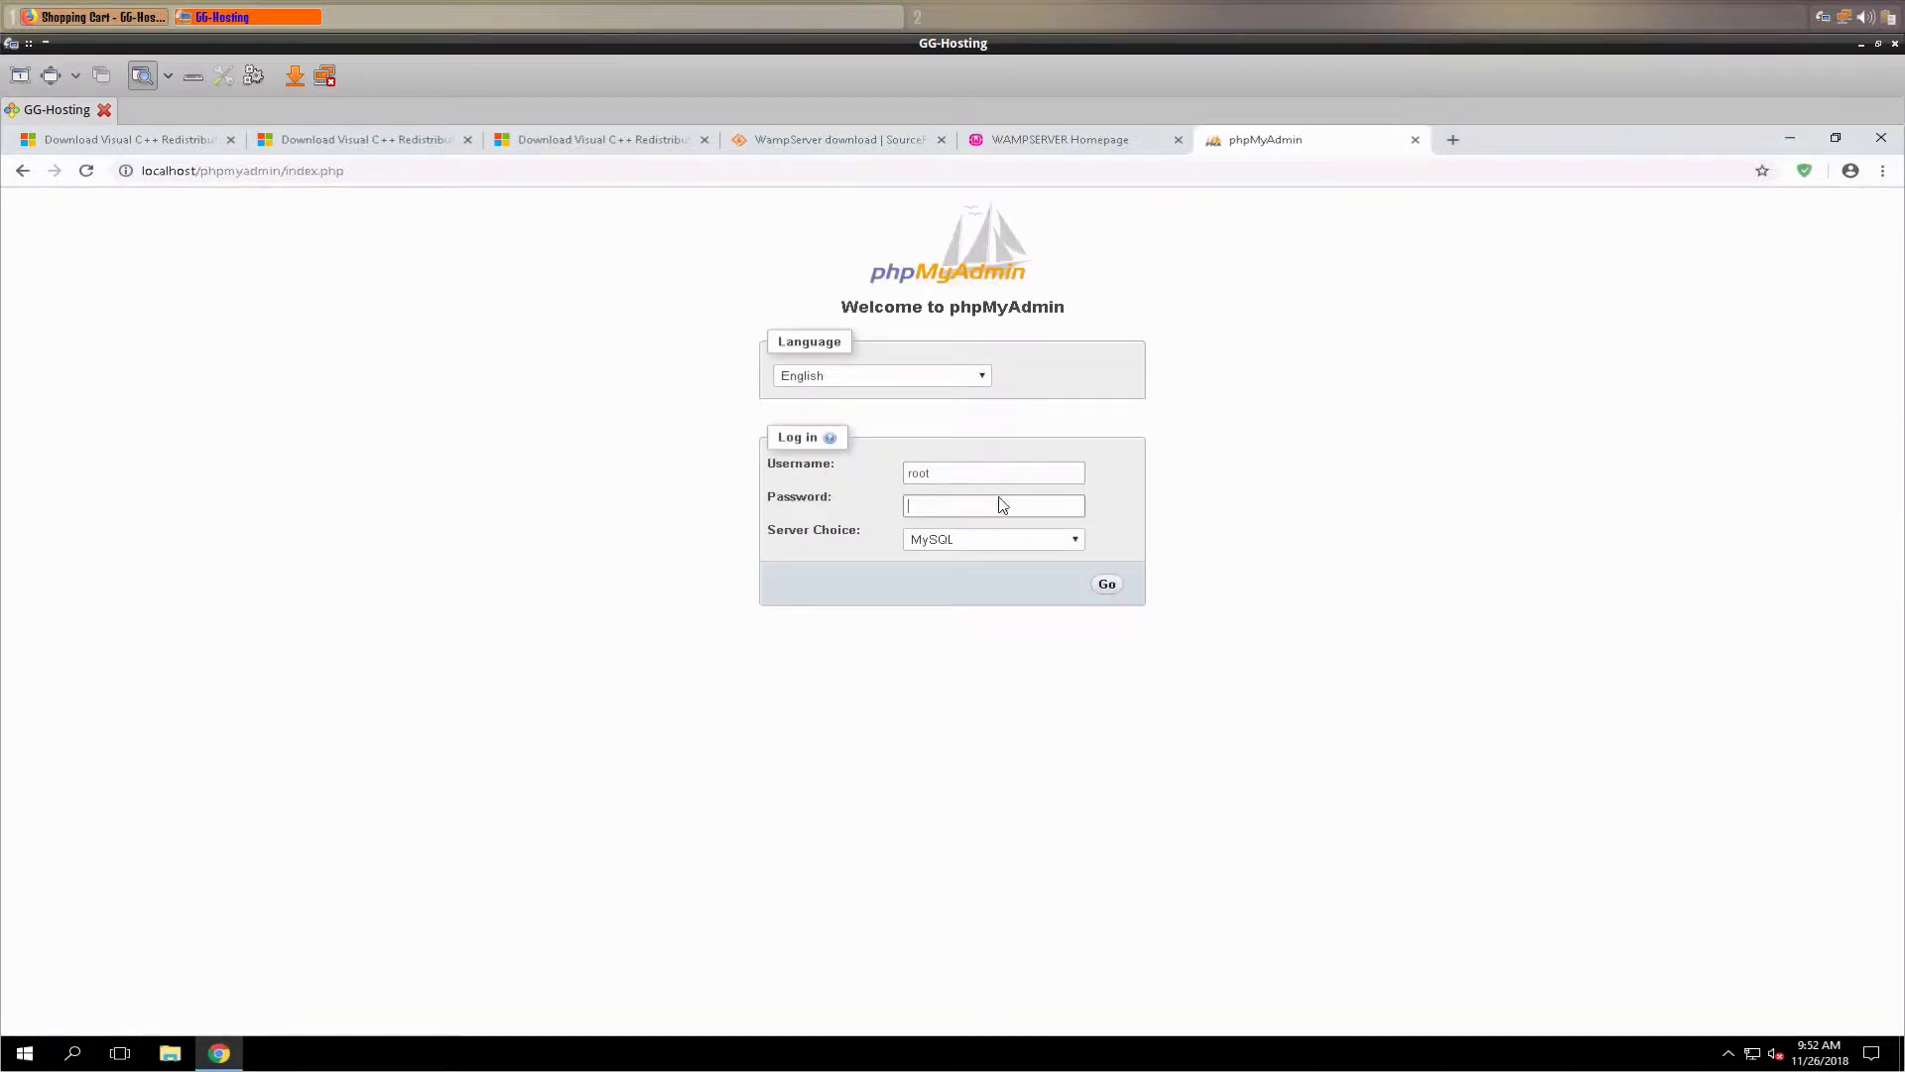
click(1108, 585)
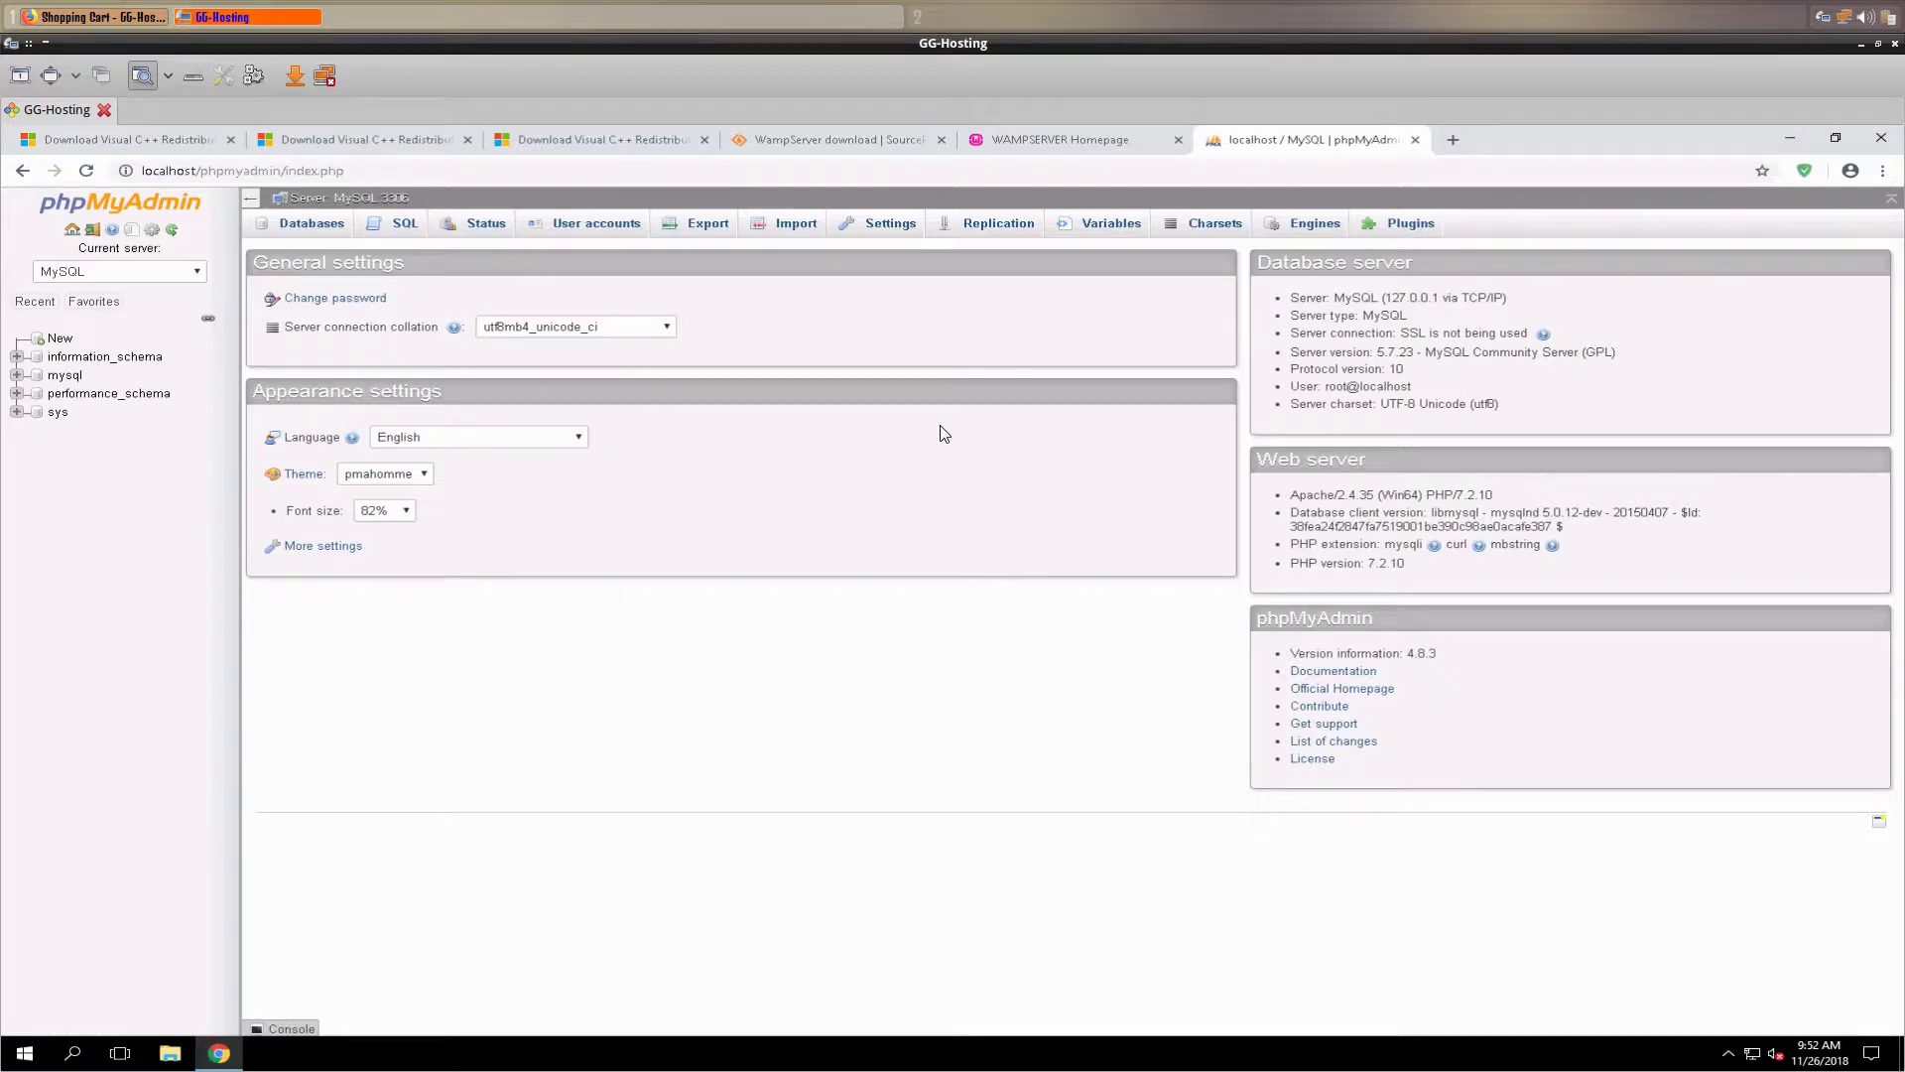
- Compare the WampServer homepage with phpMyAdmin, then bring up the remote Start menu
click(1059, 141)
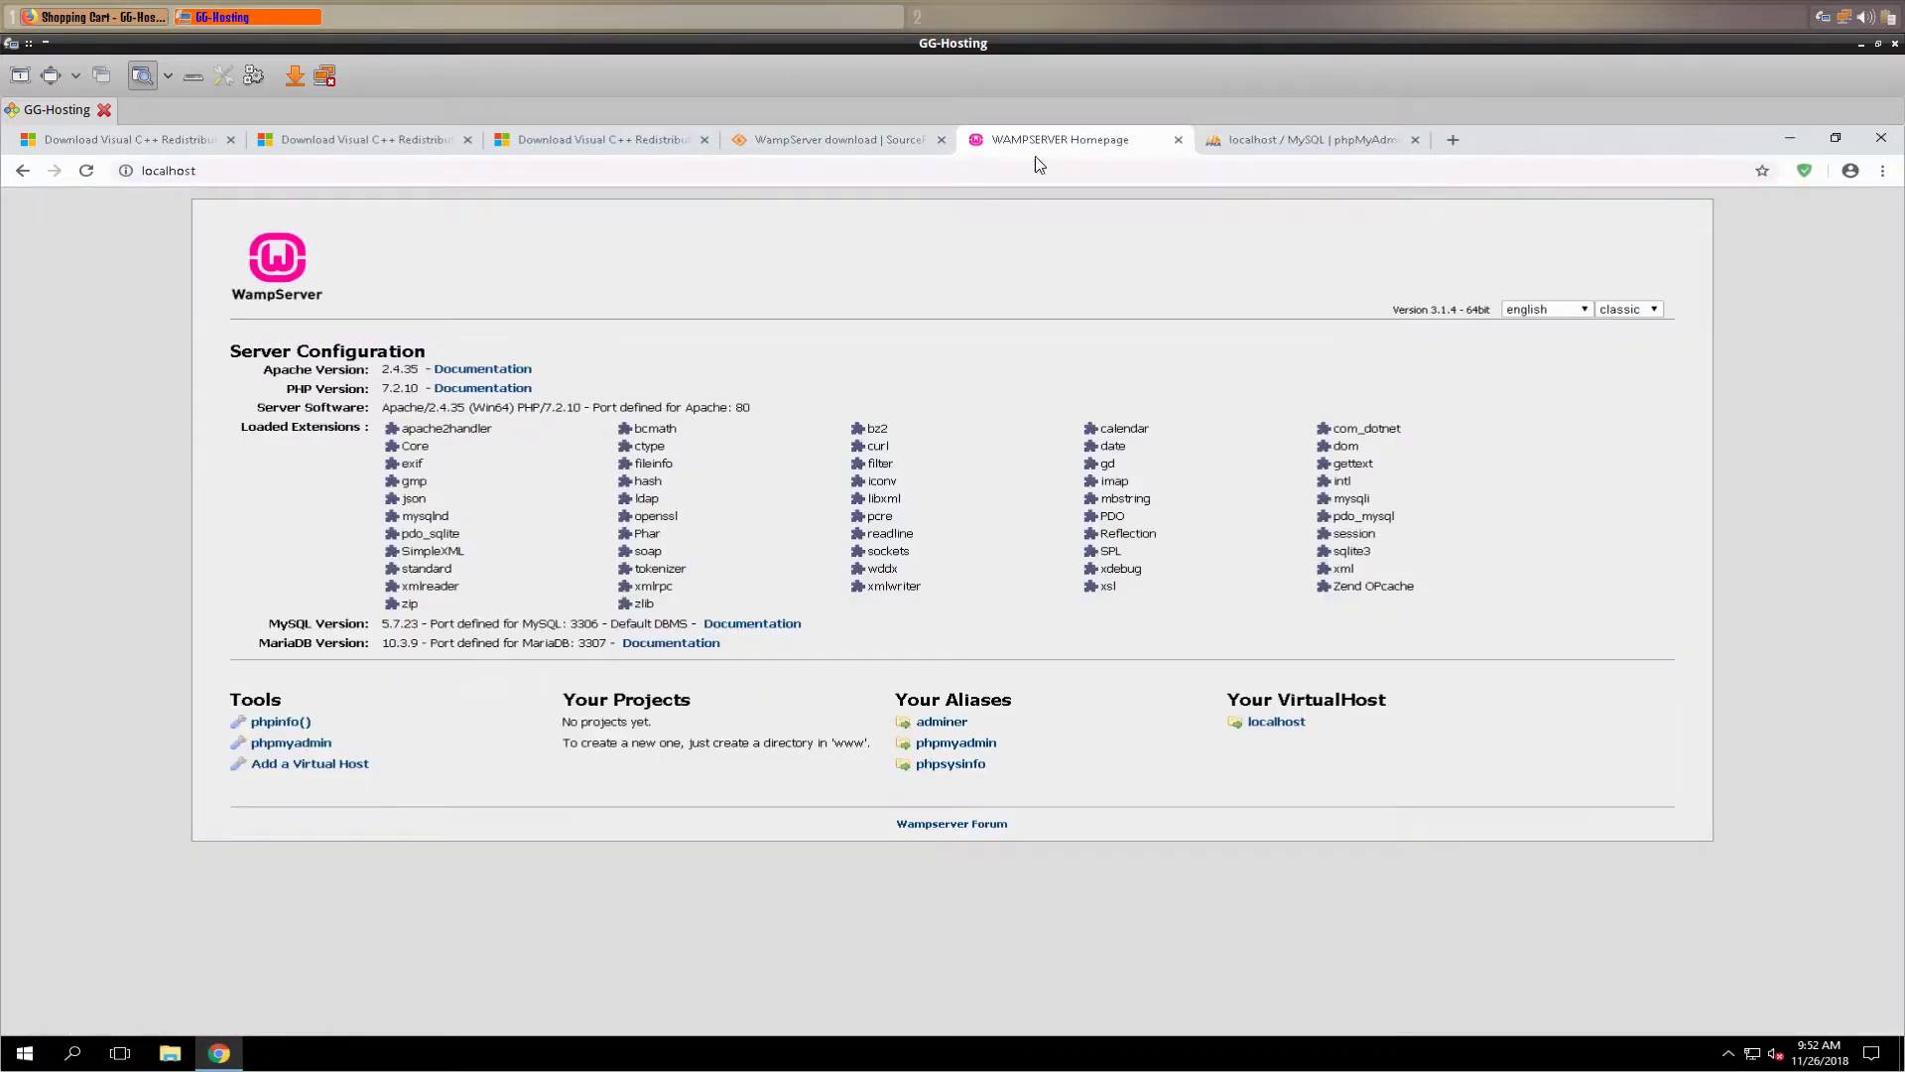
click(1301, 145)
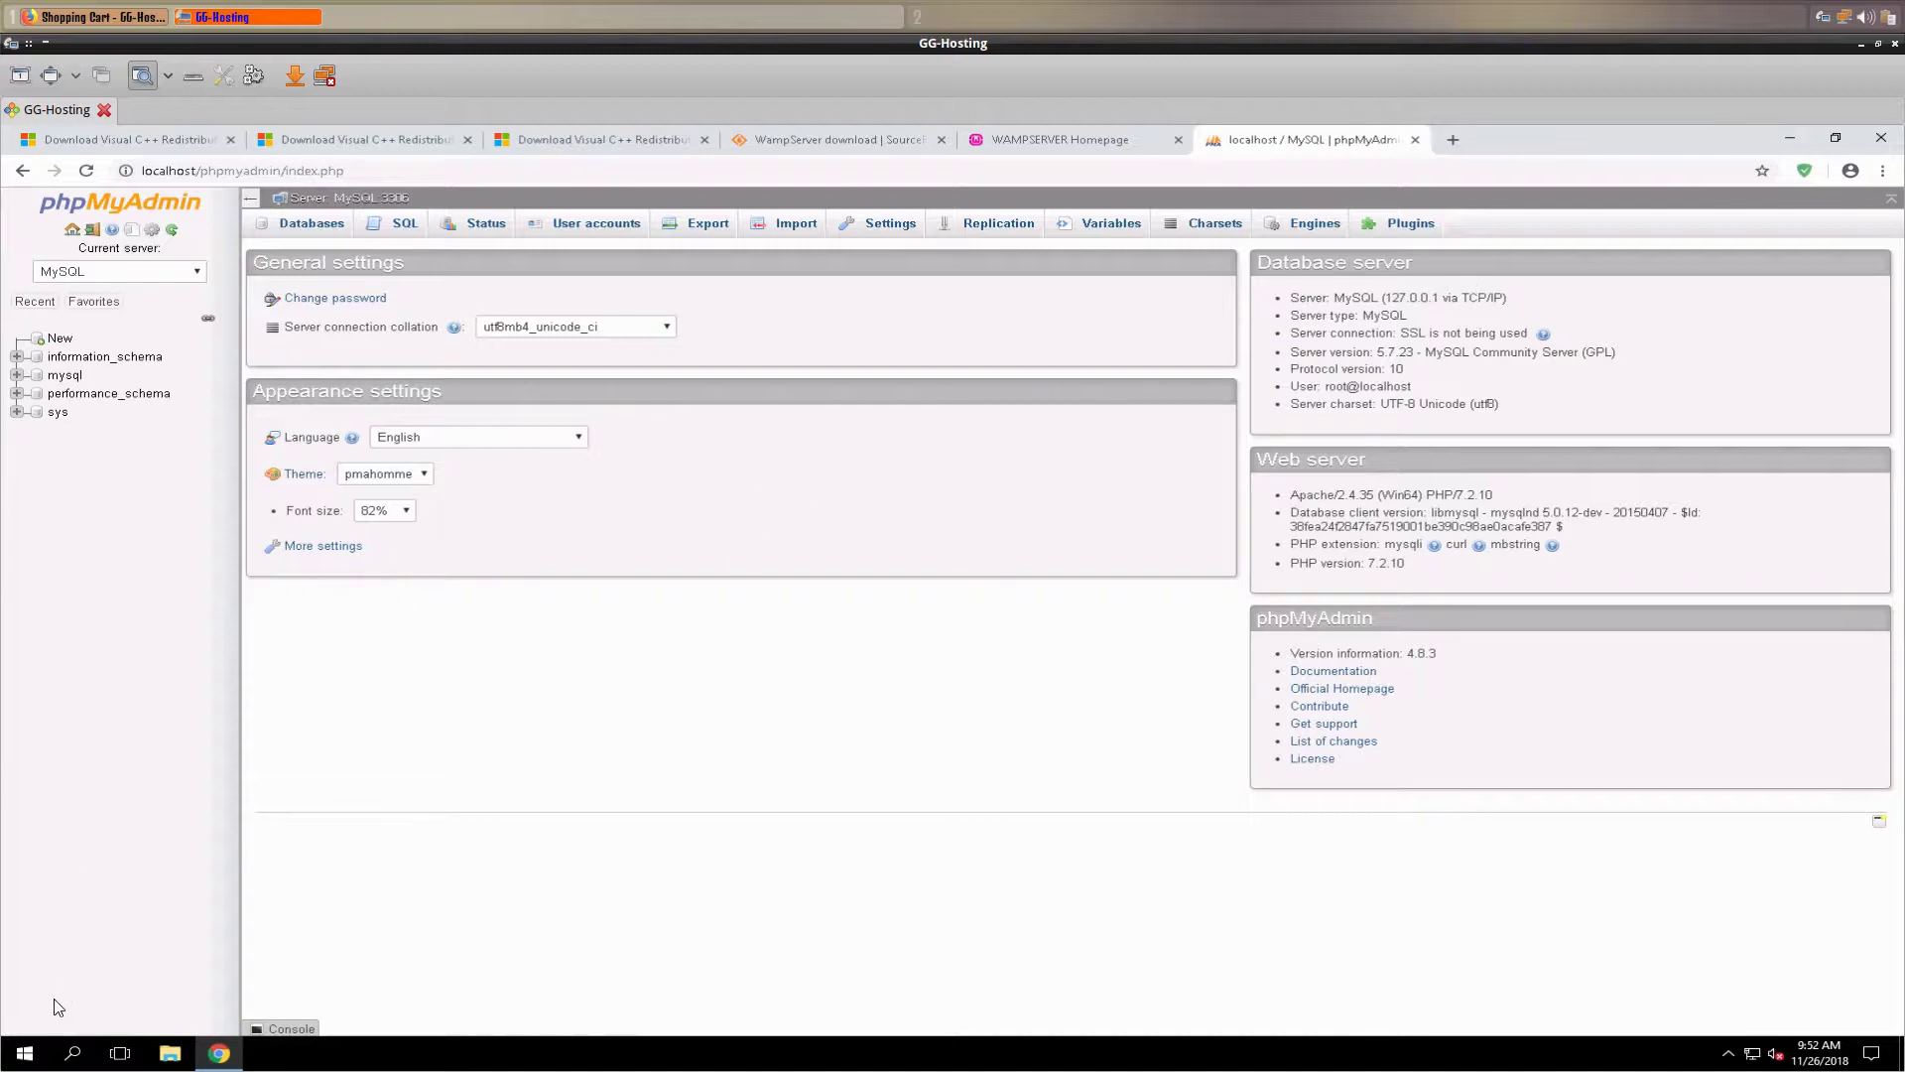
click(1865, 44)
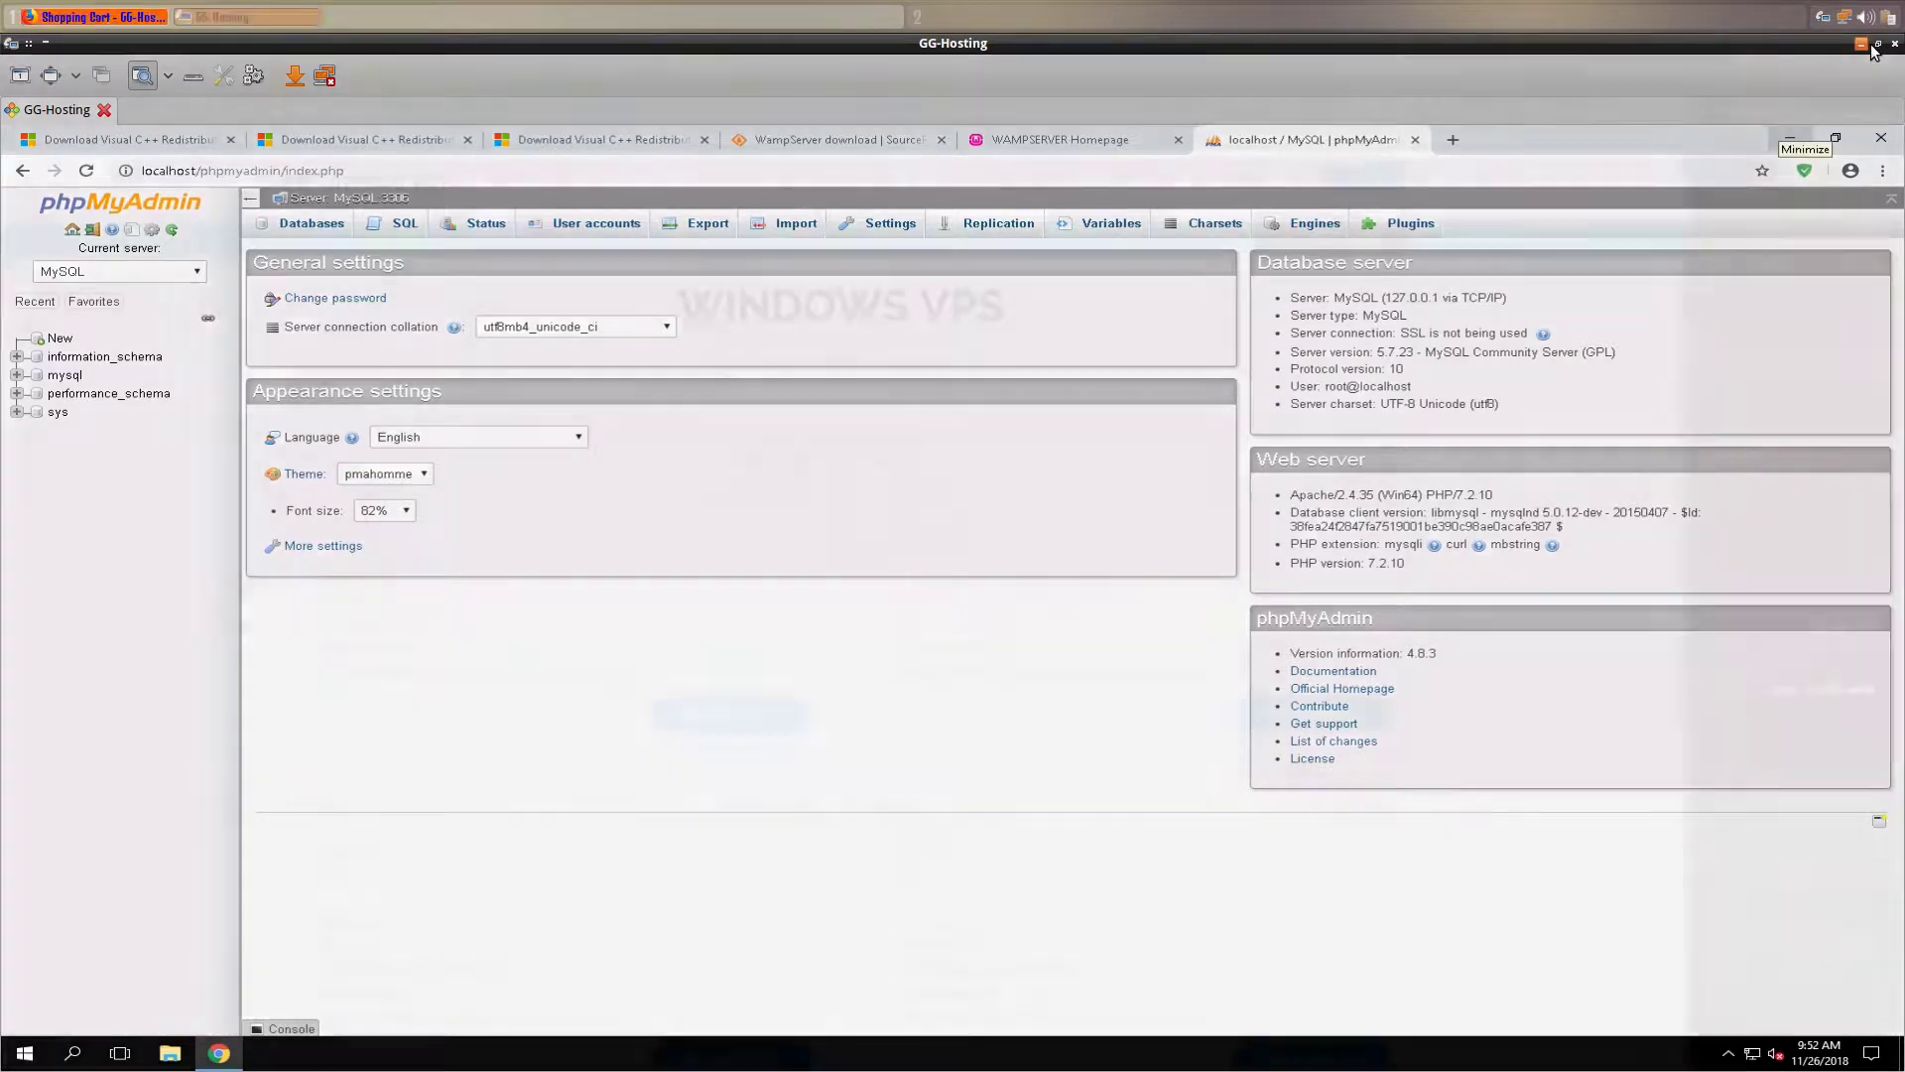
click(311, 18)
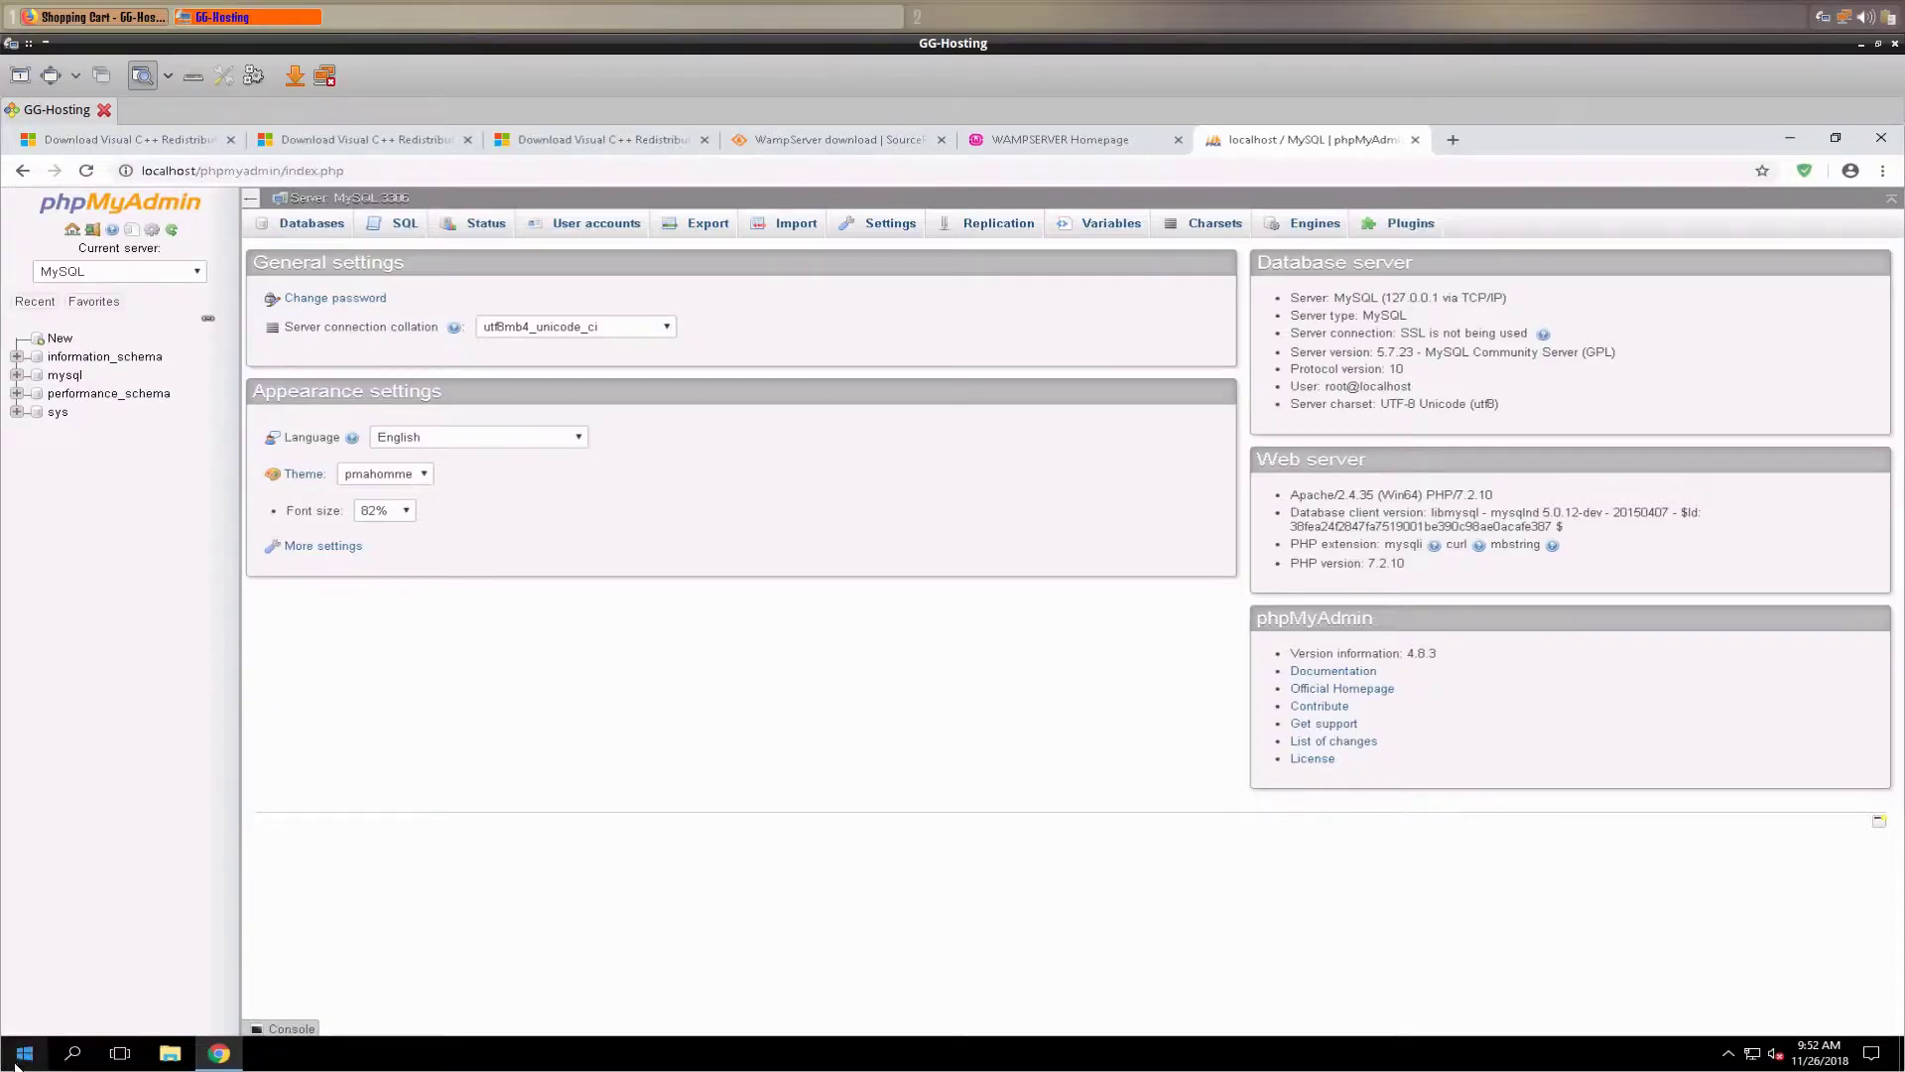
click(25, 1053)
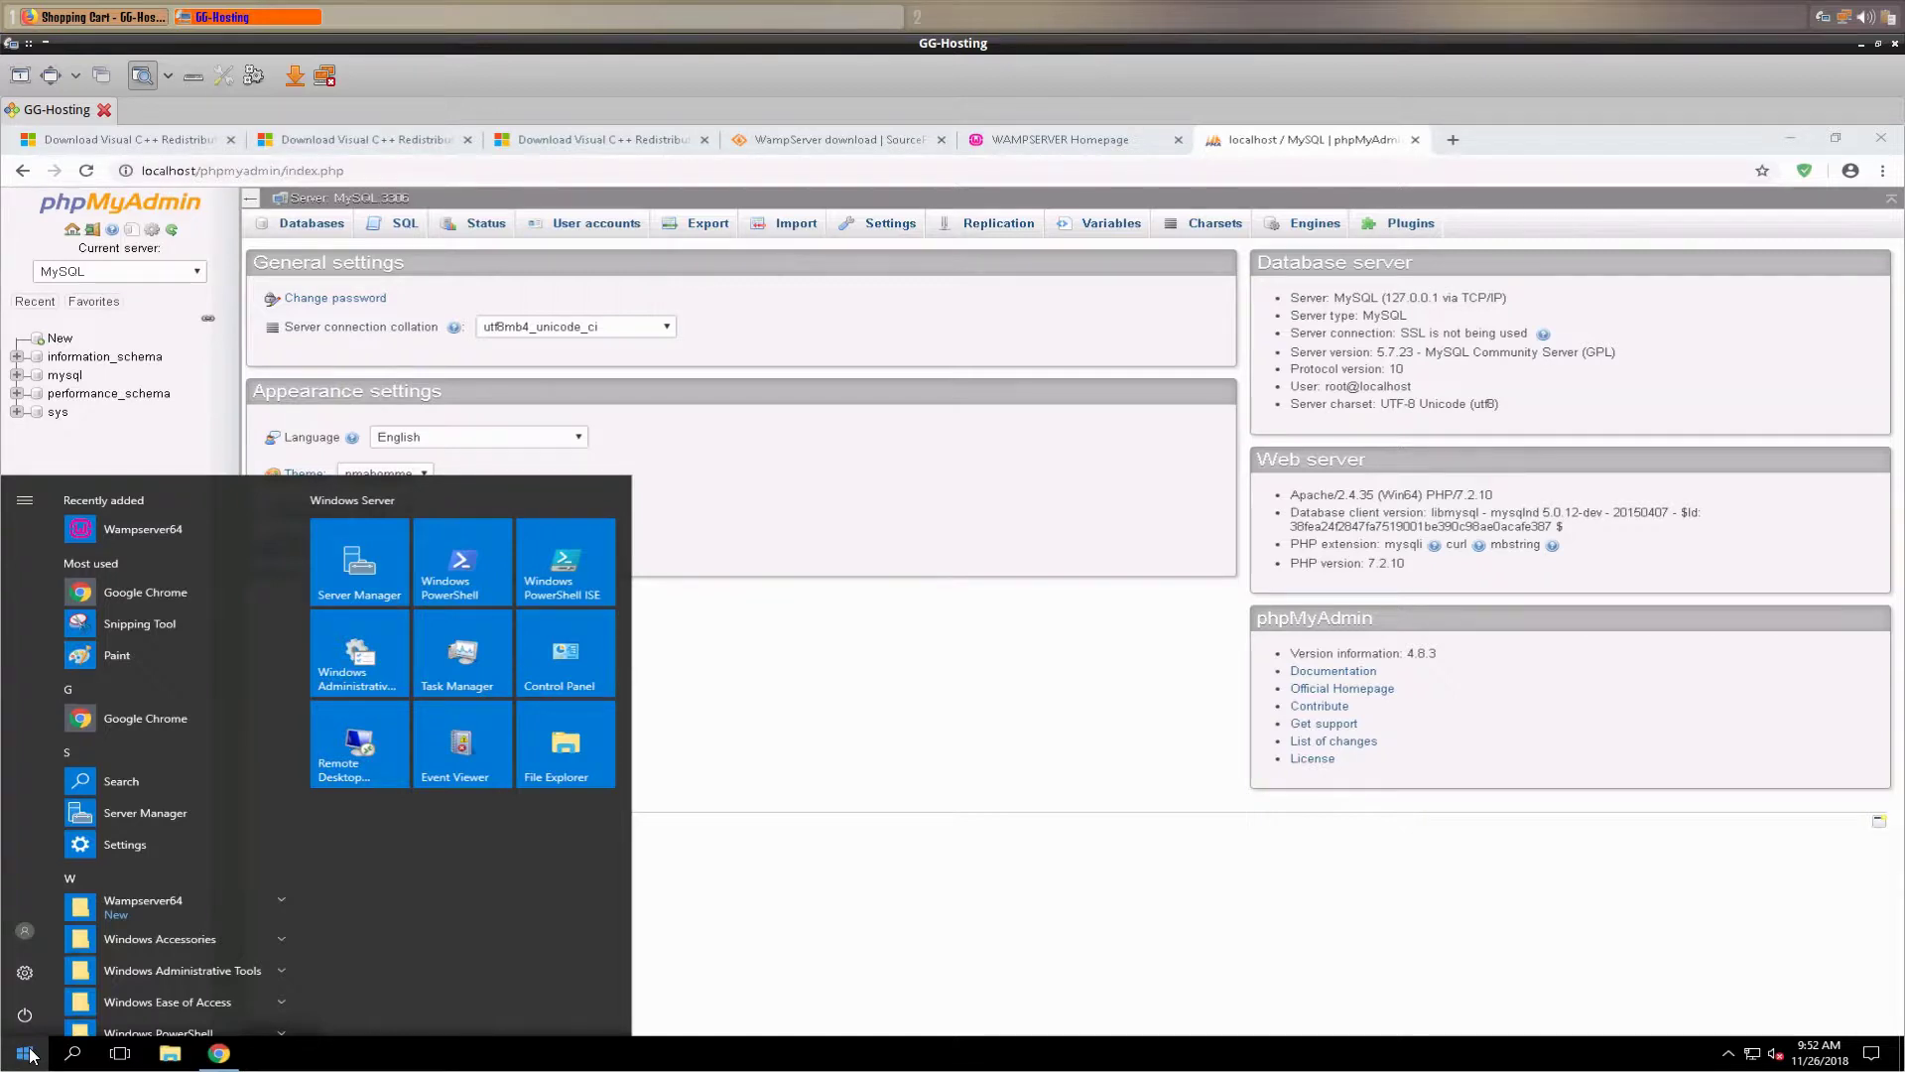
- Open the Services console maximized and inspect wampapache64, wampmariadb64 and wampmysqld64
text(ser)
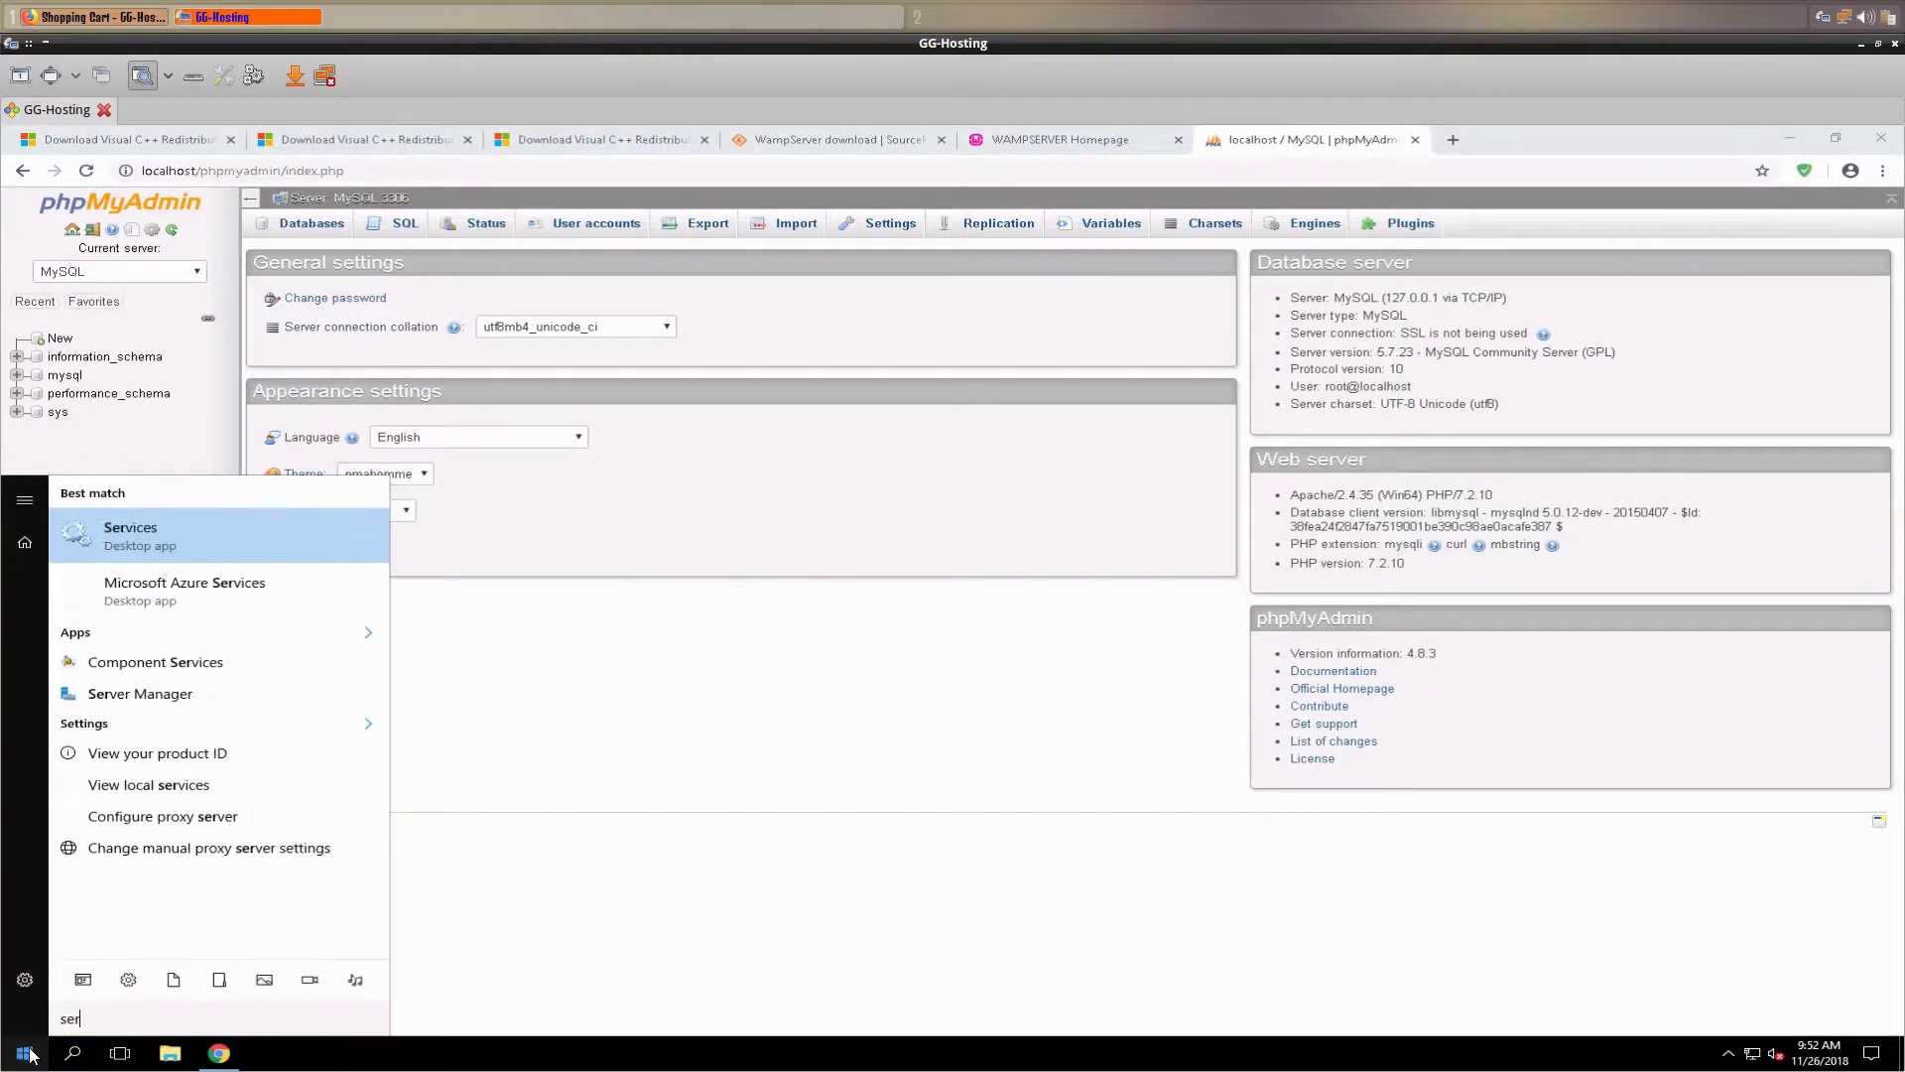
text(vic)
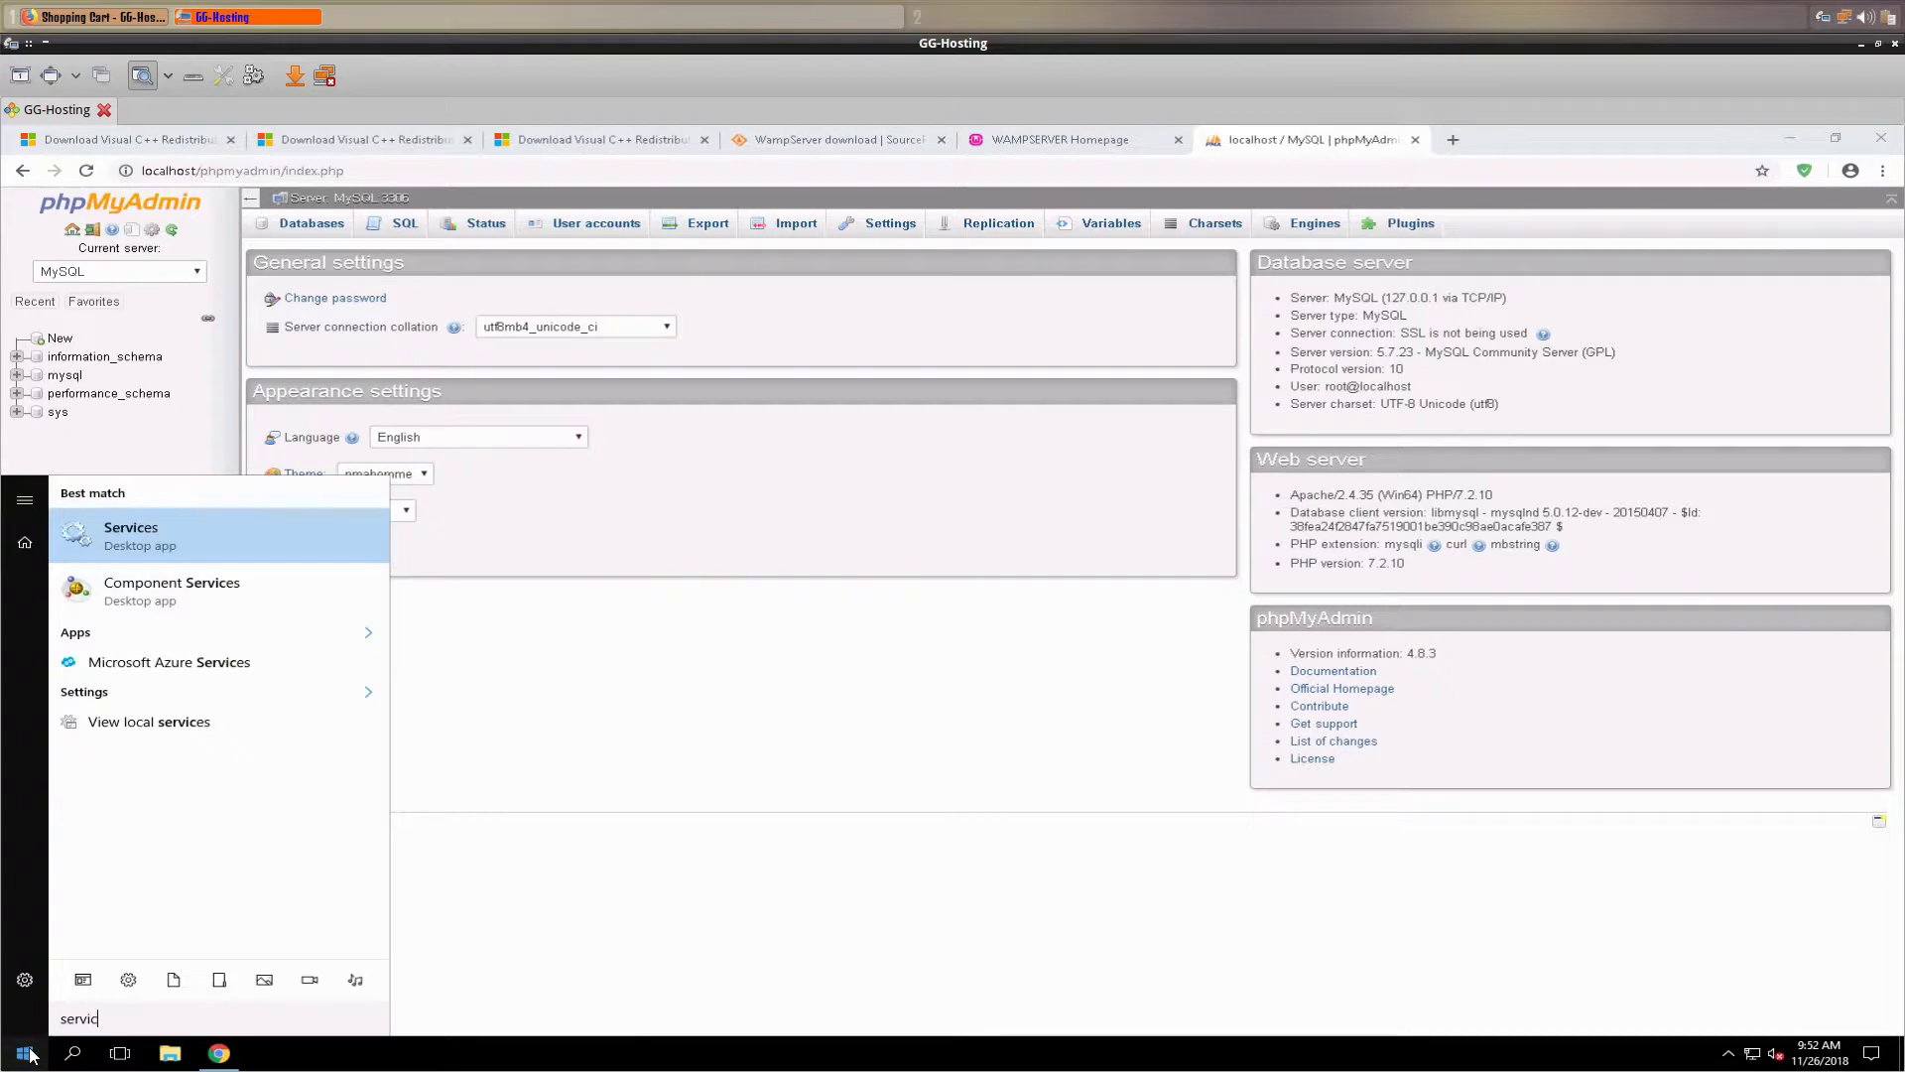
text(es.msc)
key(Return)
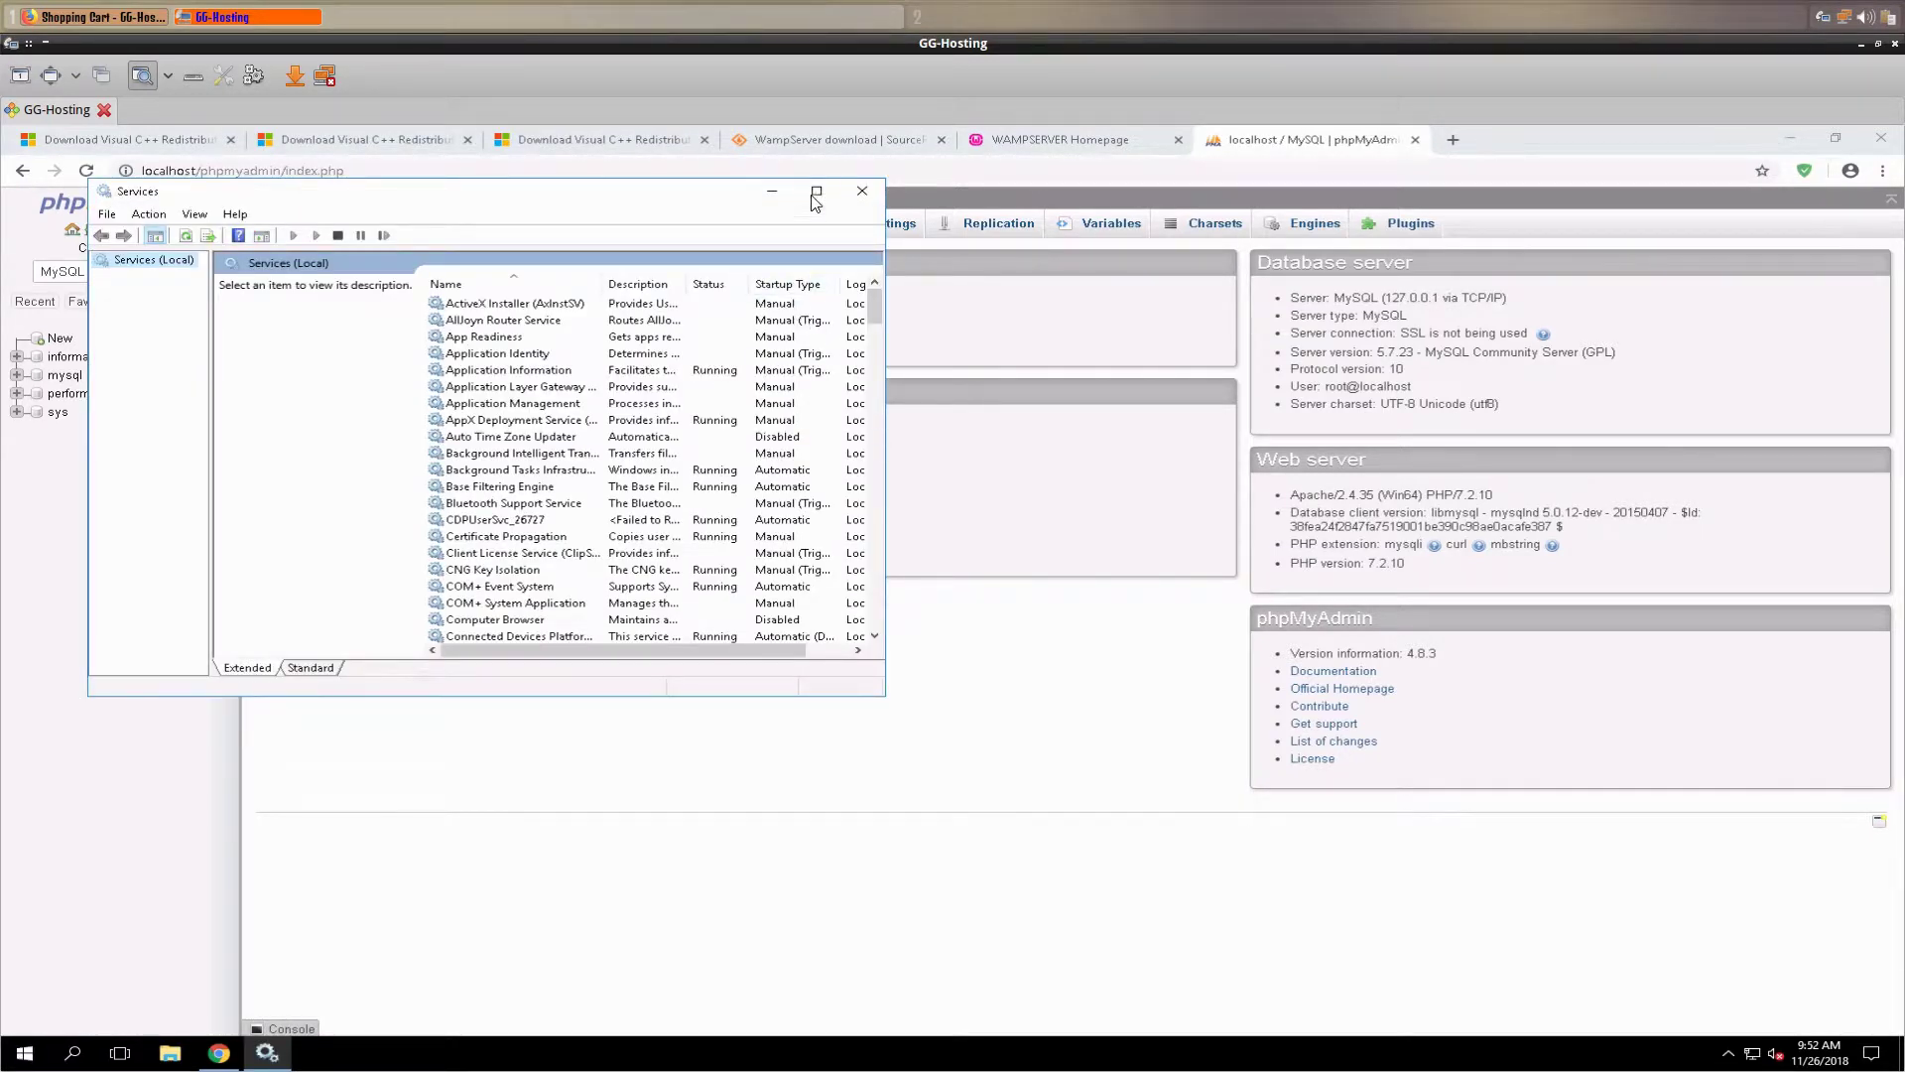
click(815, 192)
scroll(559, 410, down, 5)
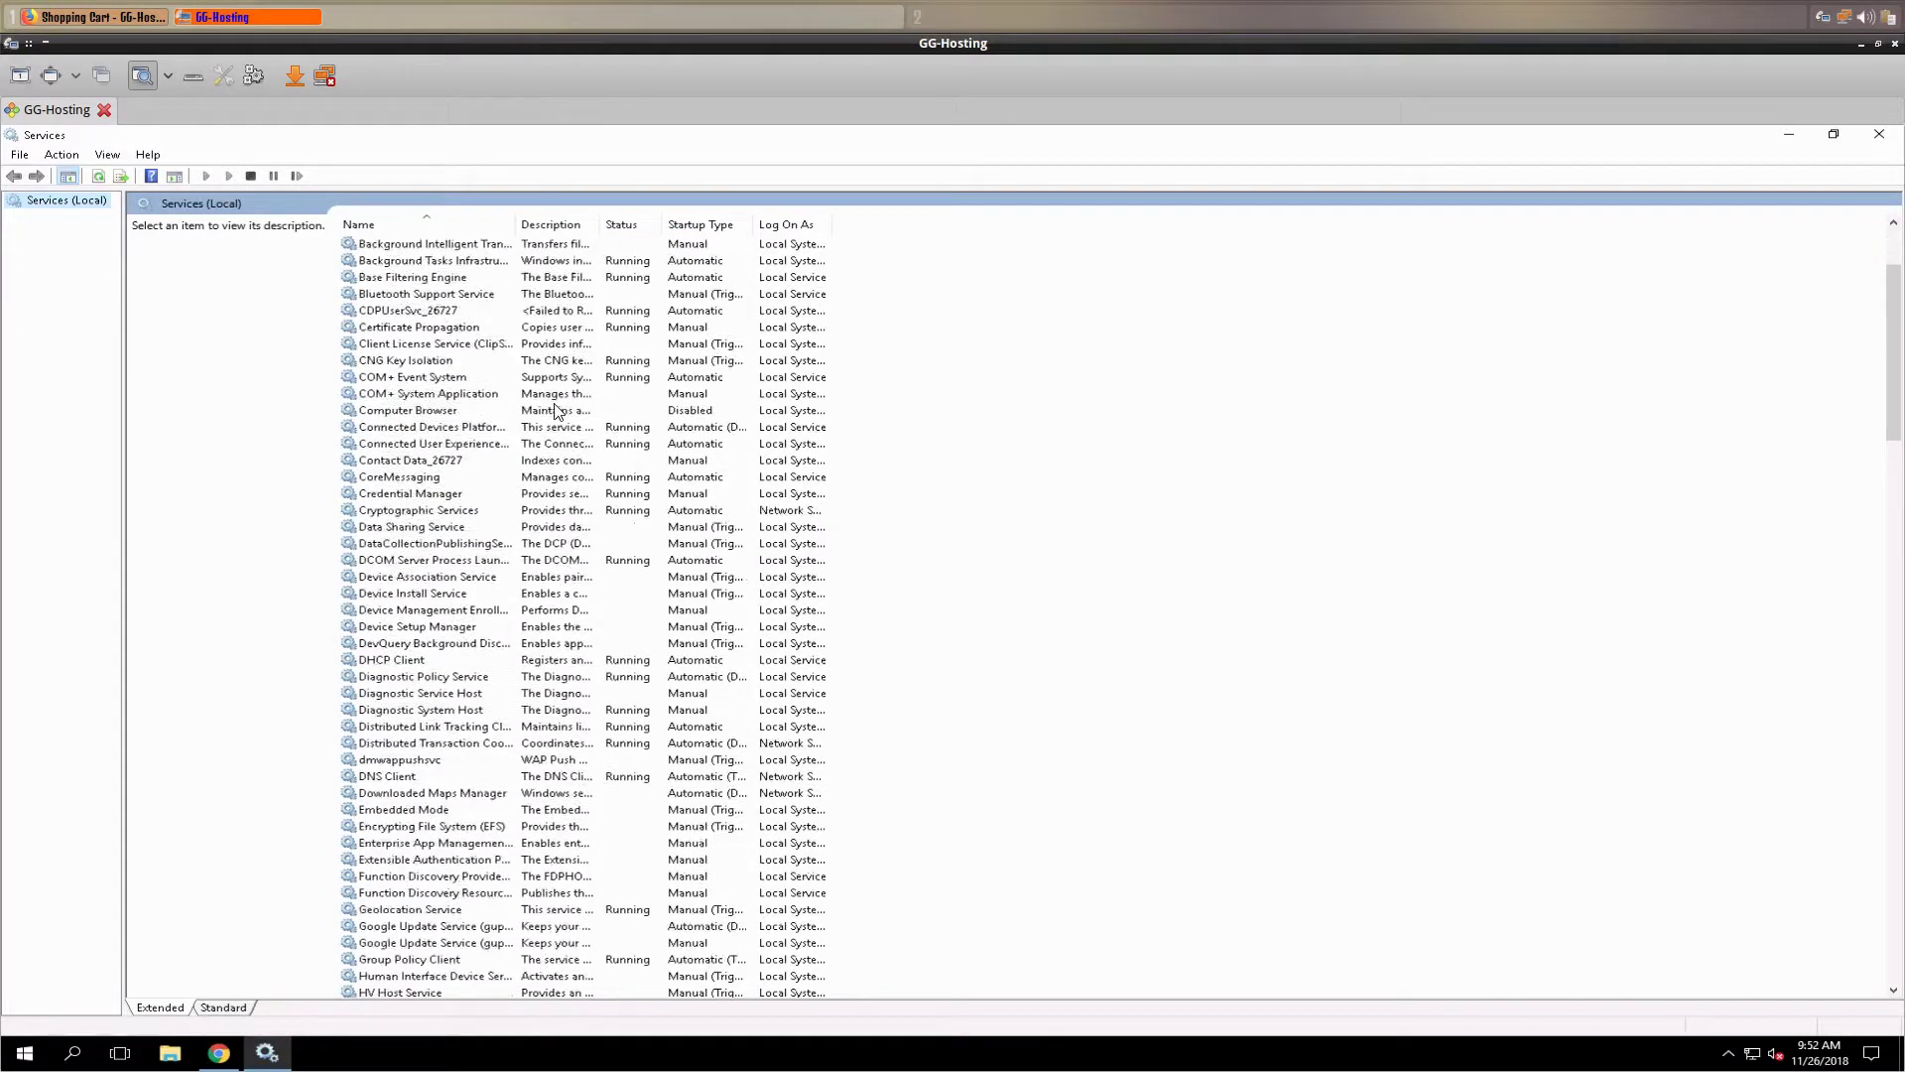
scroll(558, 410, down, 12)
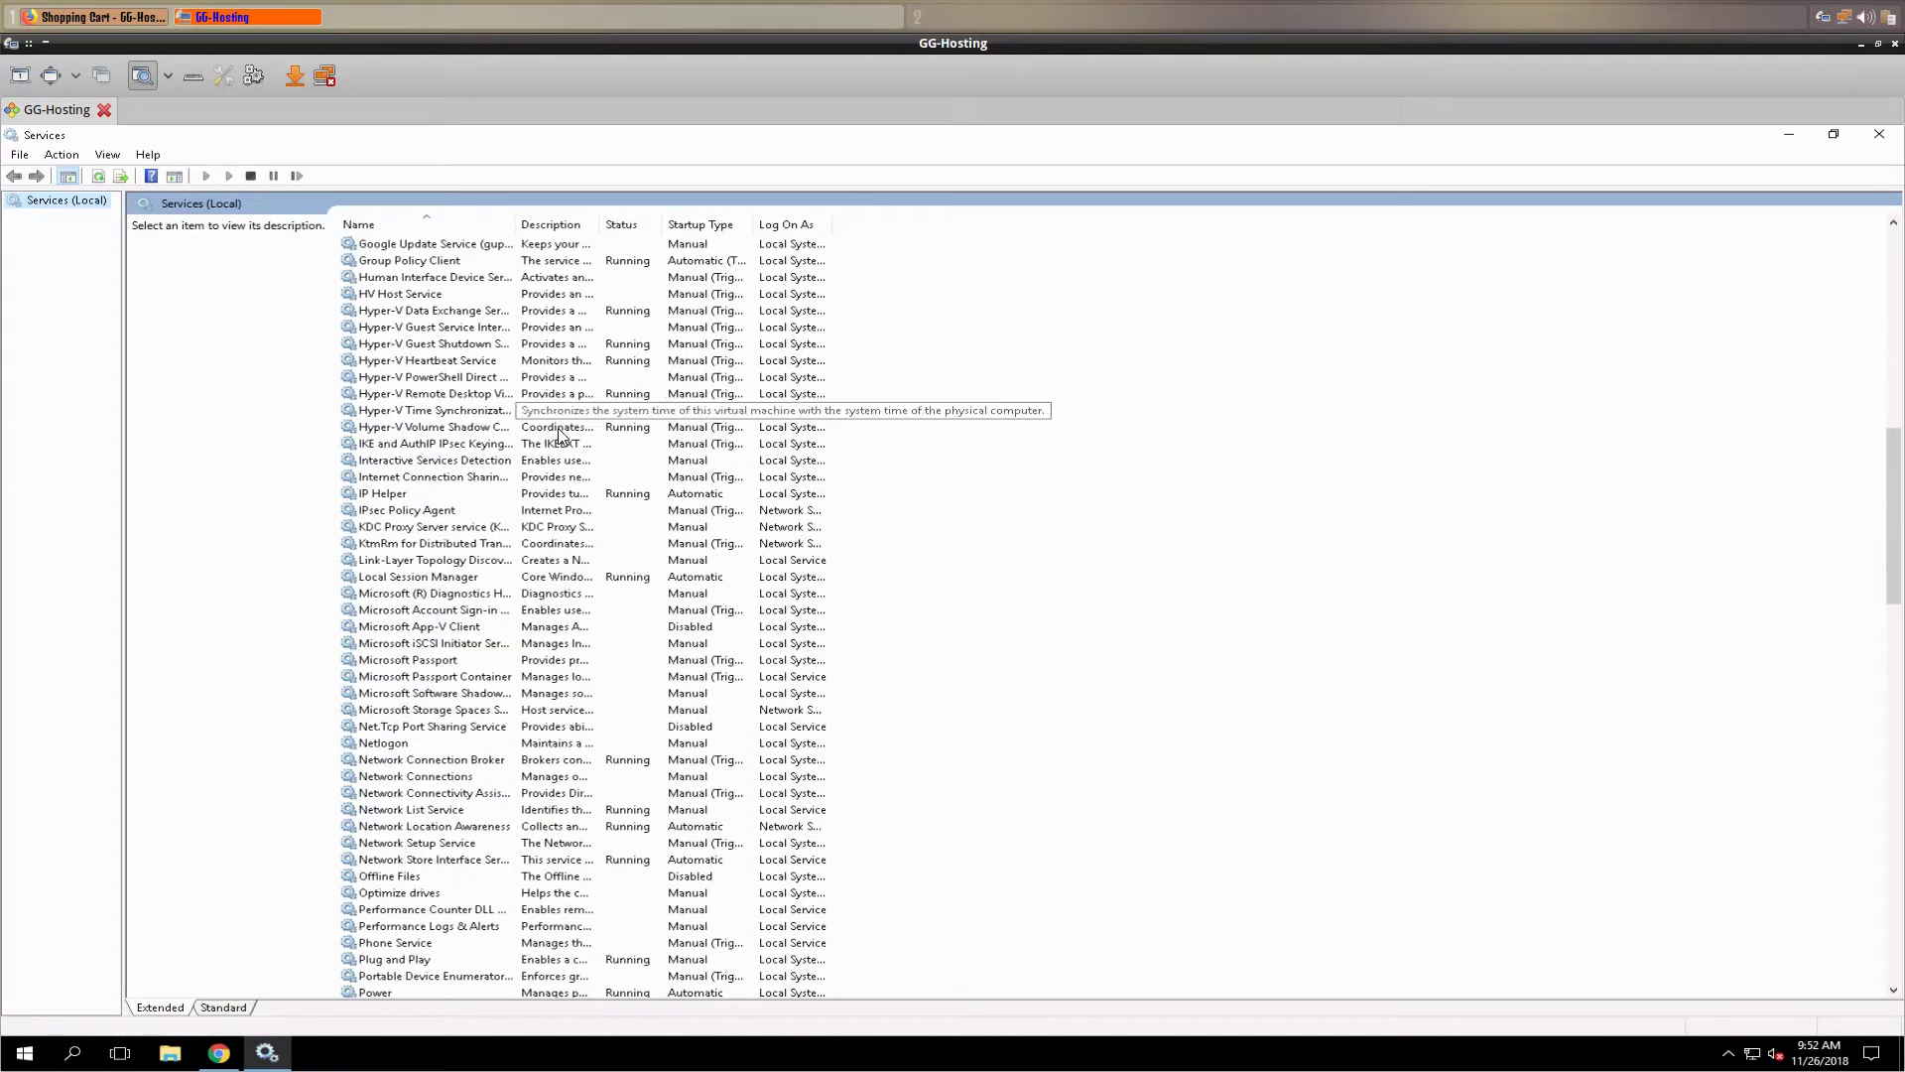
scroll(561, 437, down, 8)
scroll(561, 444, down, 6)
scroll(561, 454, down, 9)
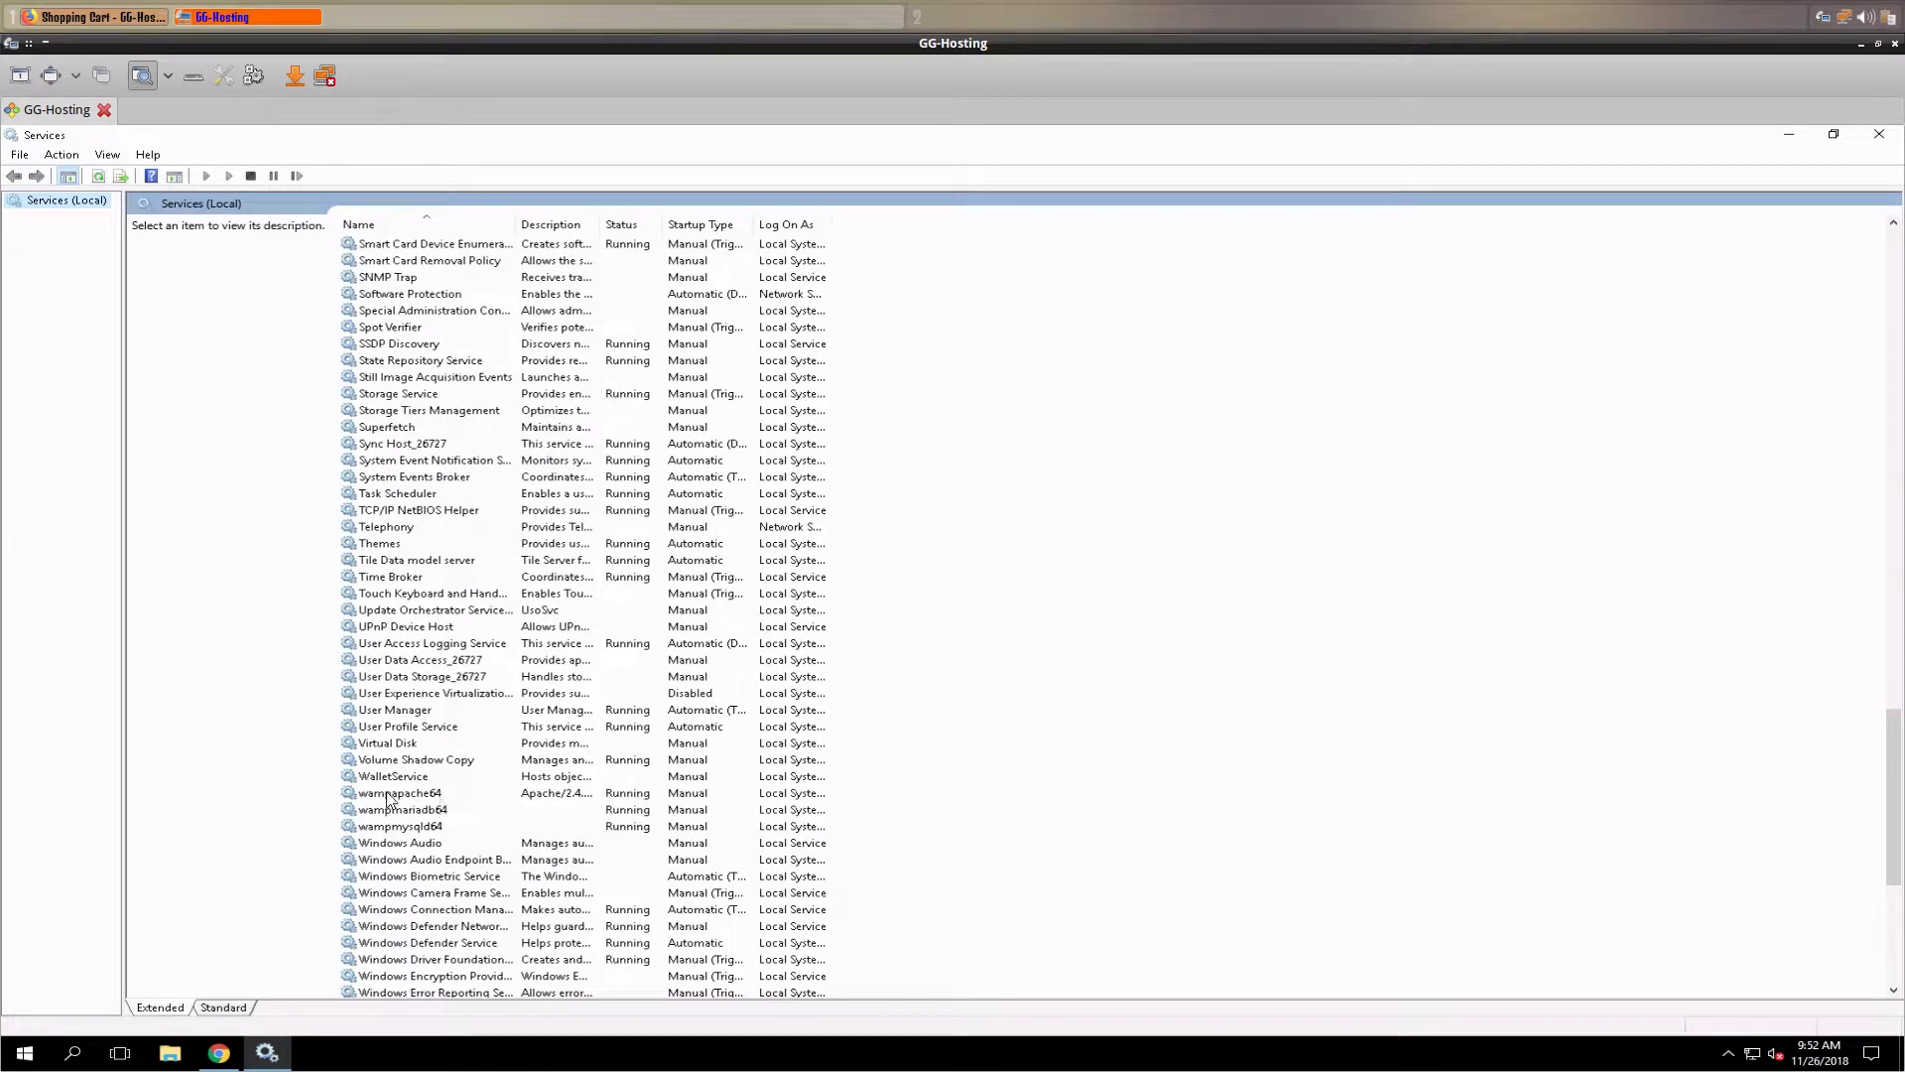
click(387, 794)
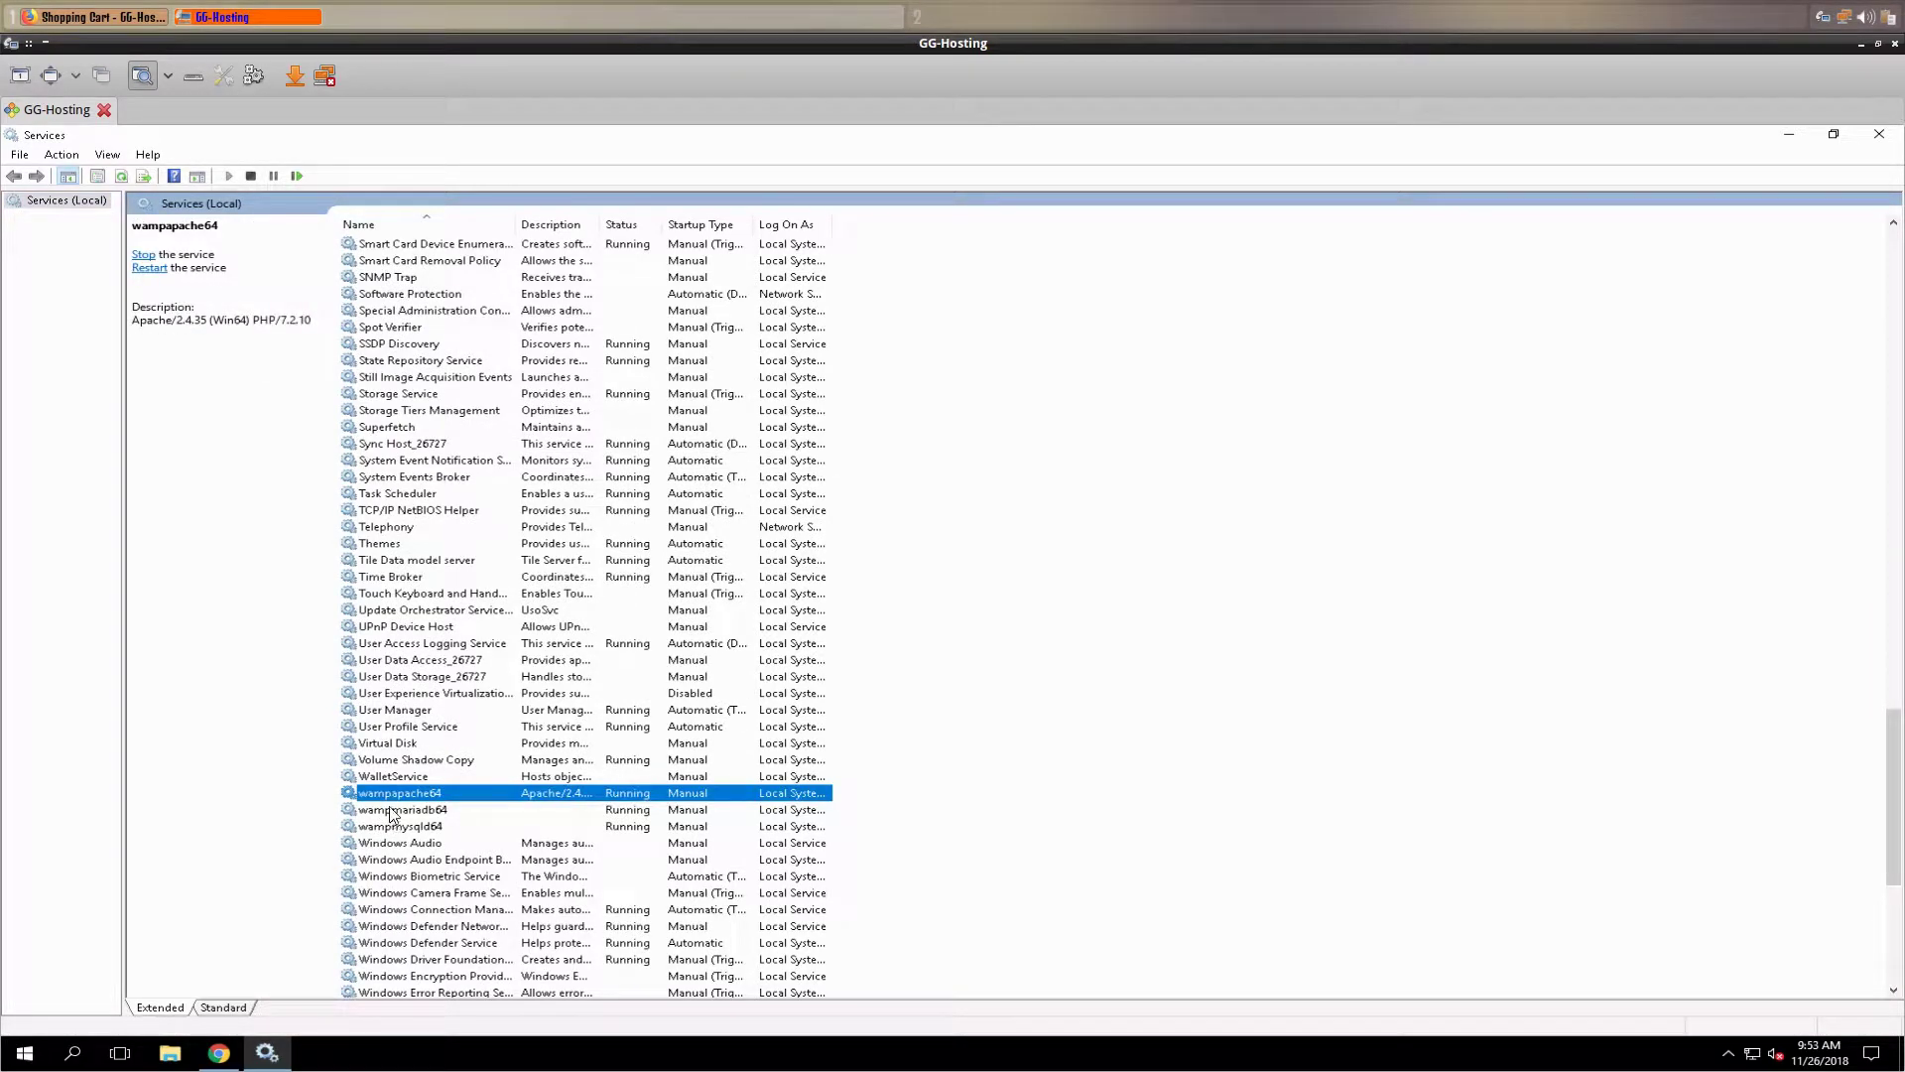
click(393, 811)
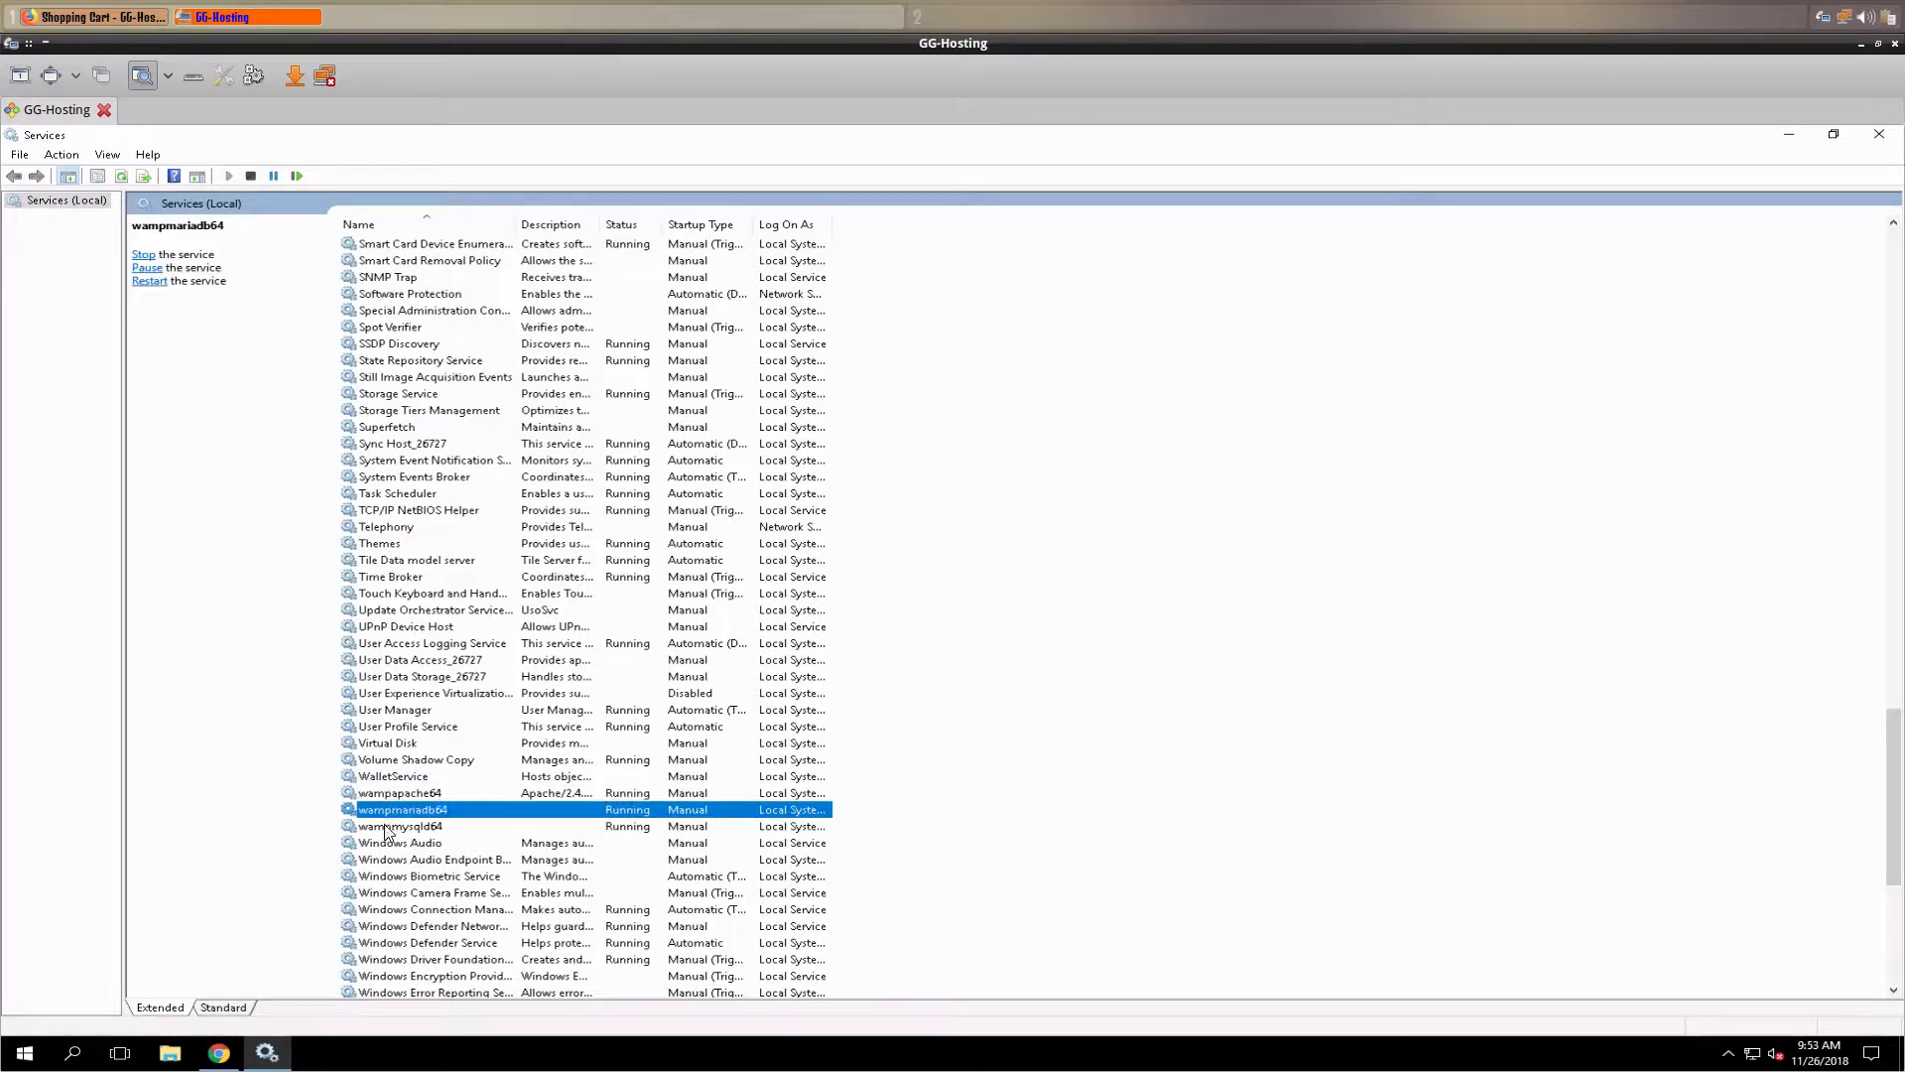
click(386, 829)
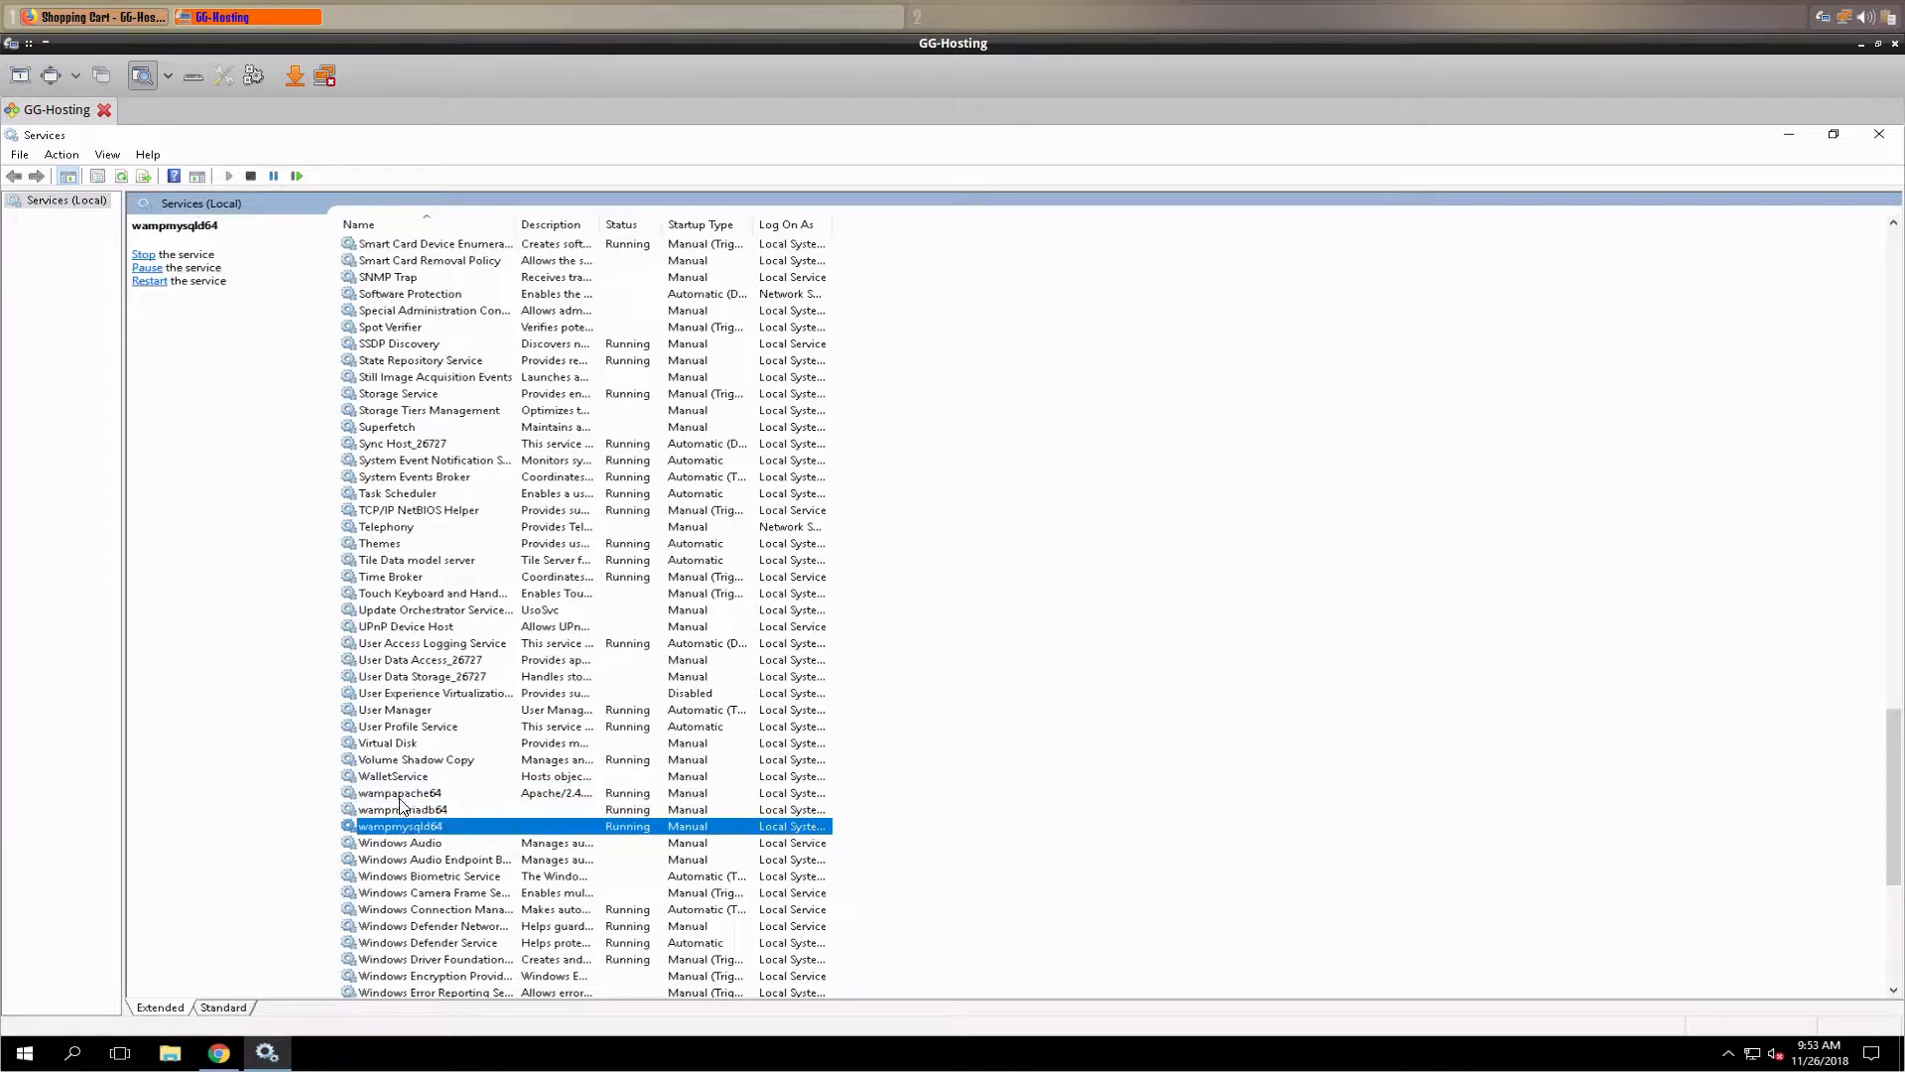
- Set wampapache64's startup type to Automatic
double_click(399, 793)
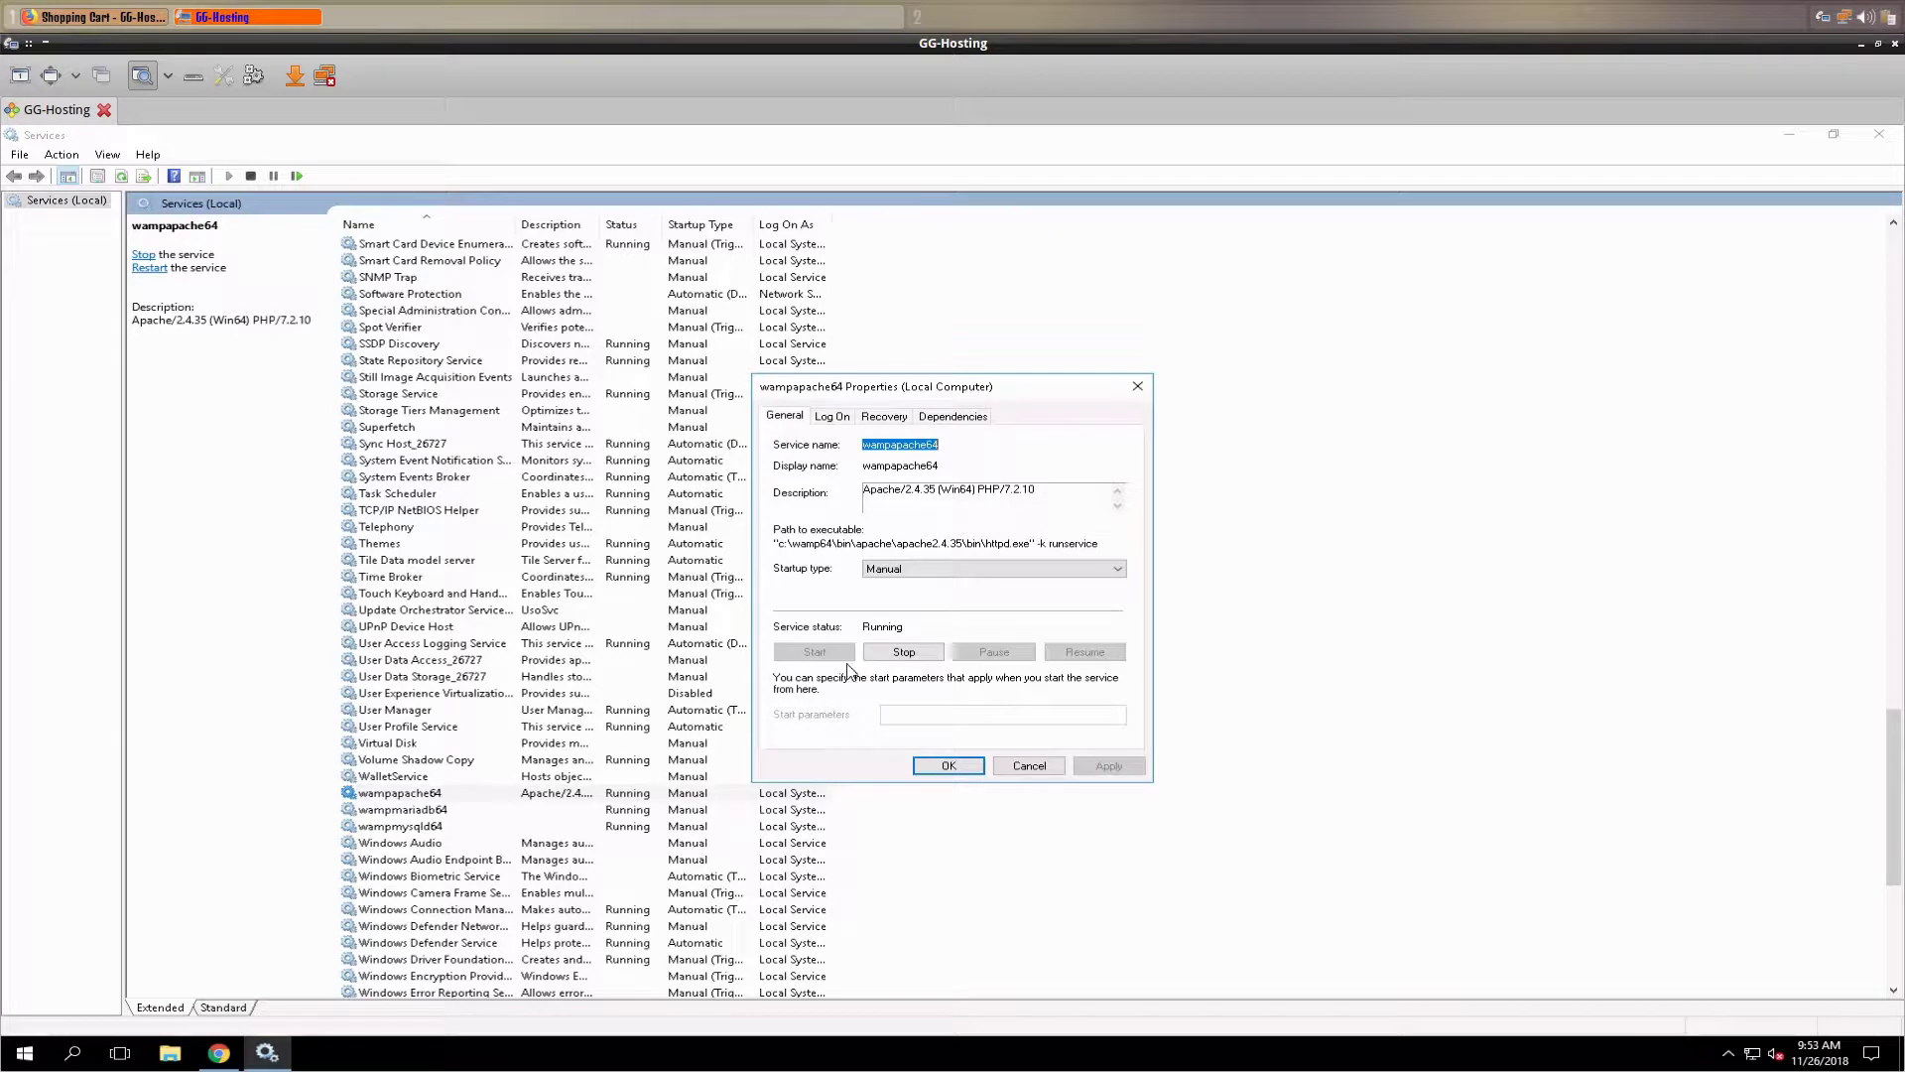
click(936, 570)
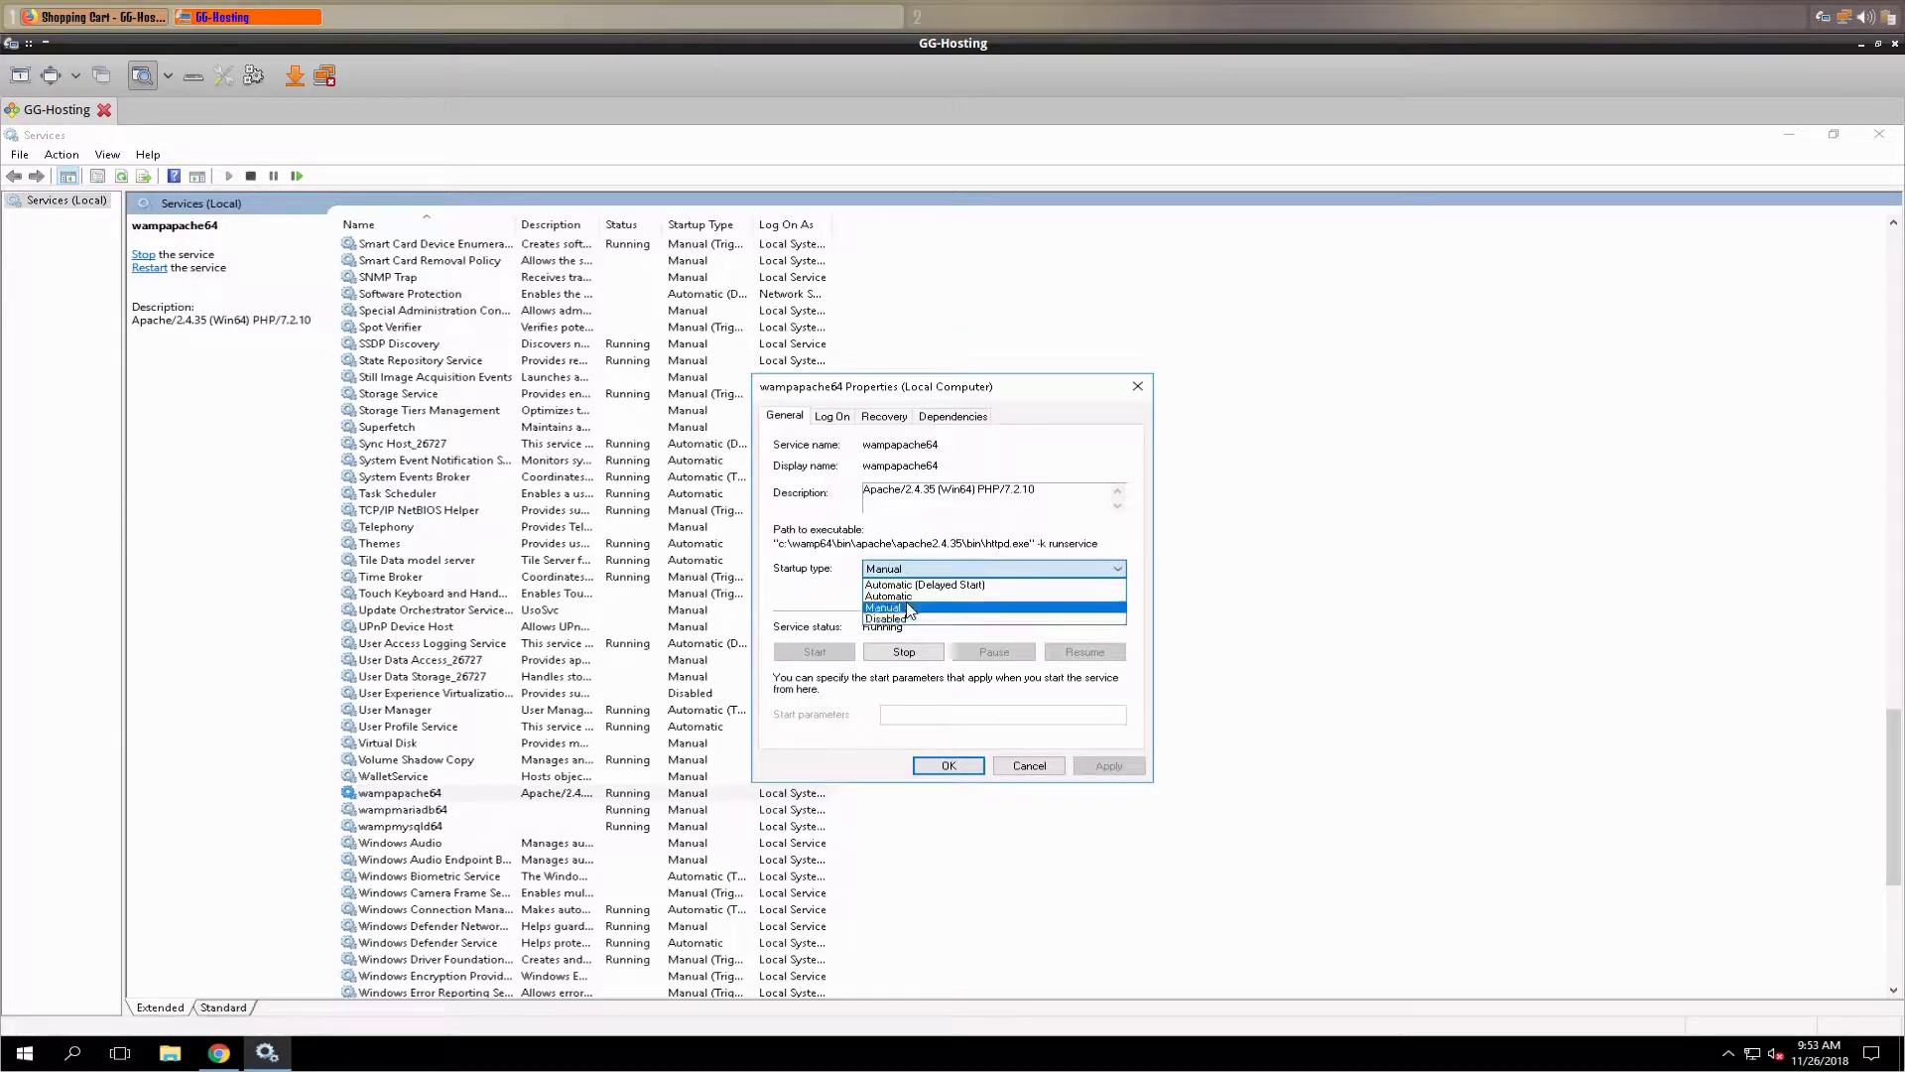
click(907, 597)
click(1103, 765)
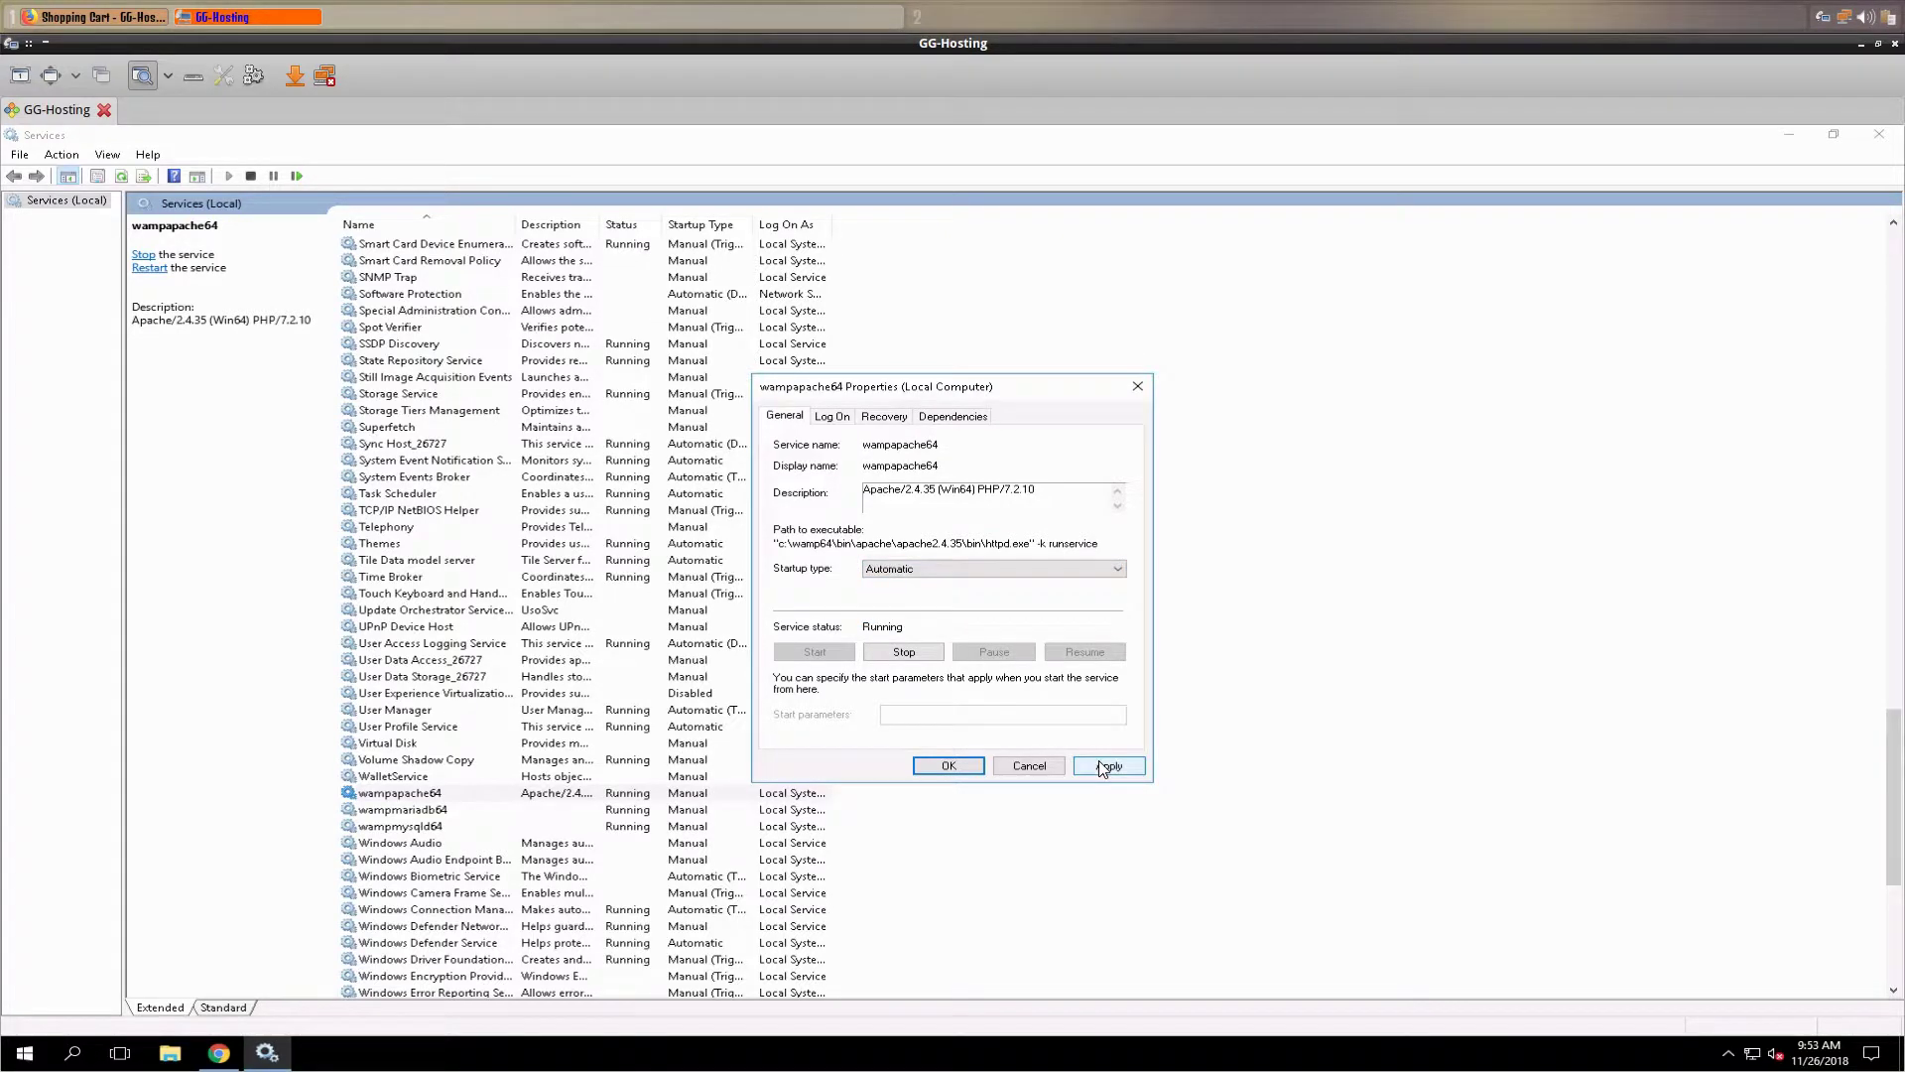
click(950, 767)
- Set wampmariadb64's startup type to Automatic
click(422, 809)
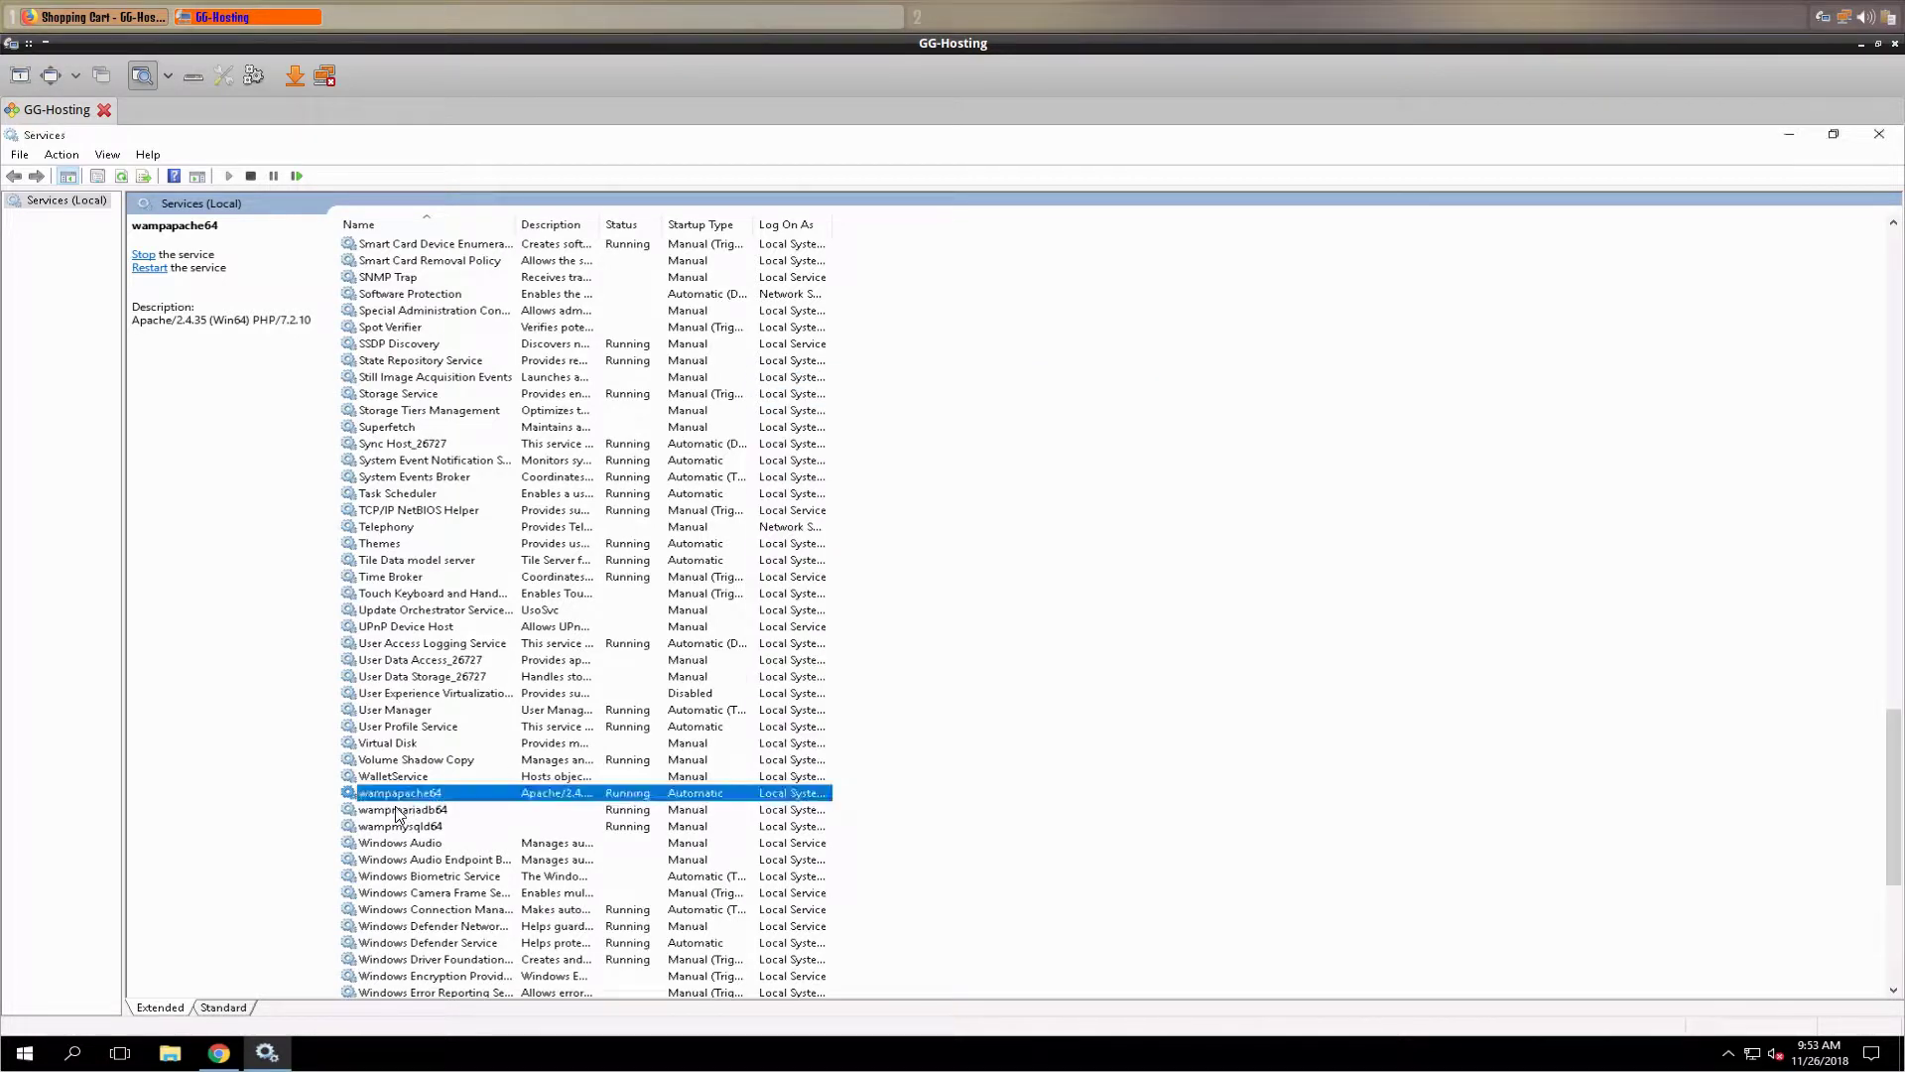
double_click(422, 811)
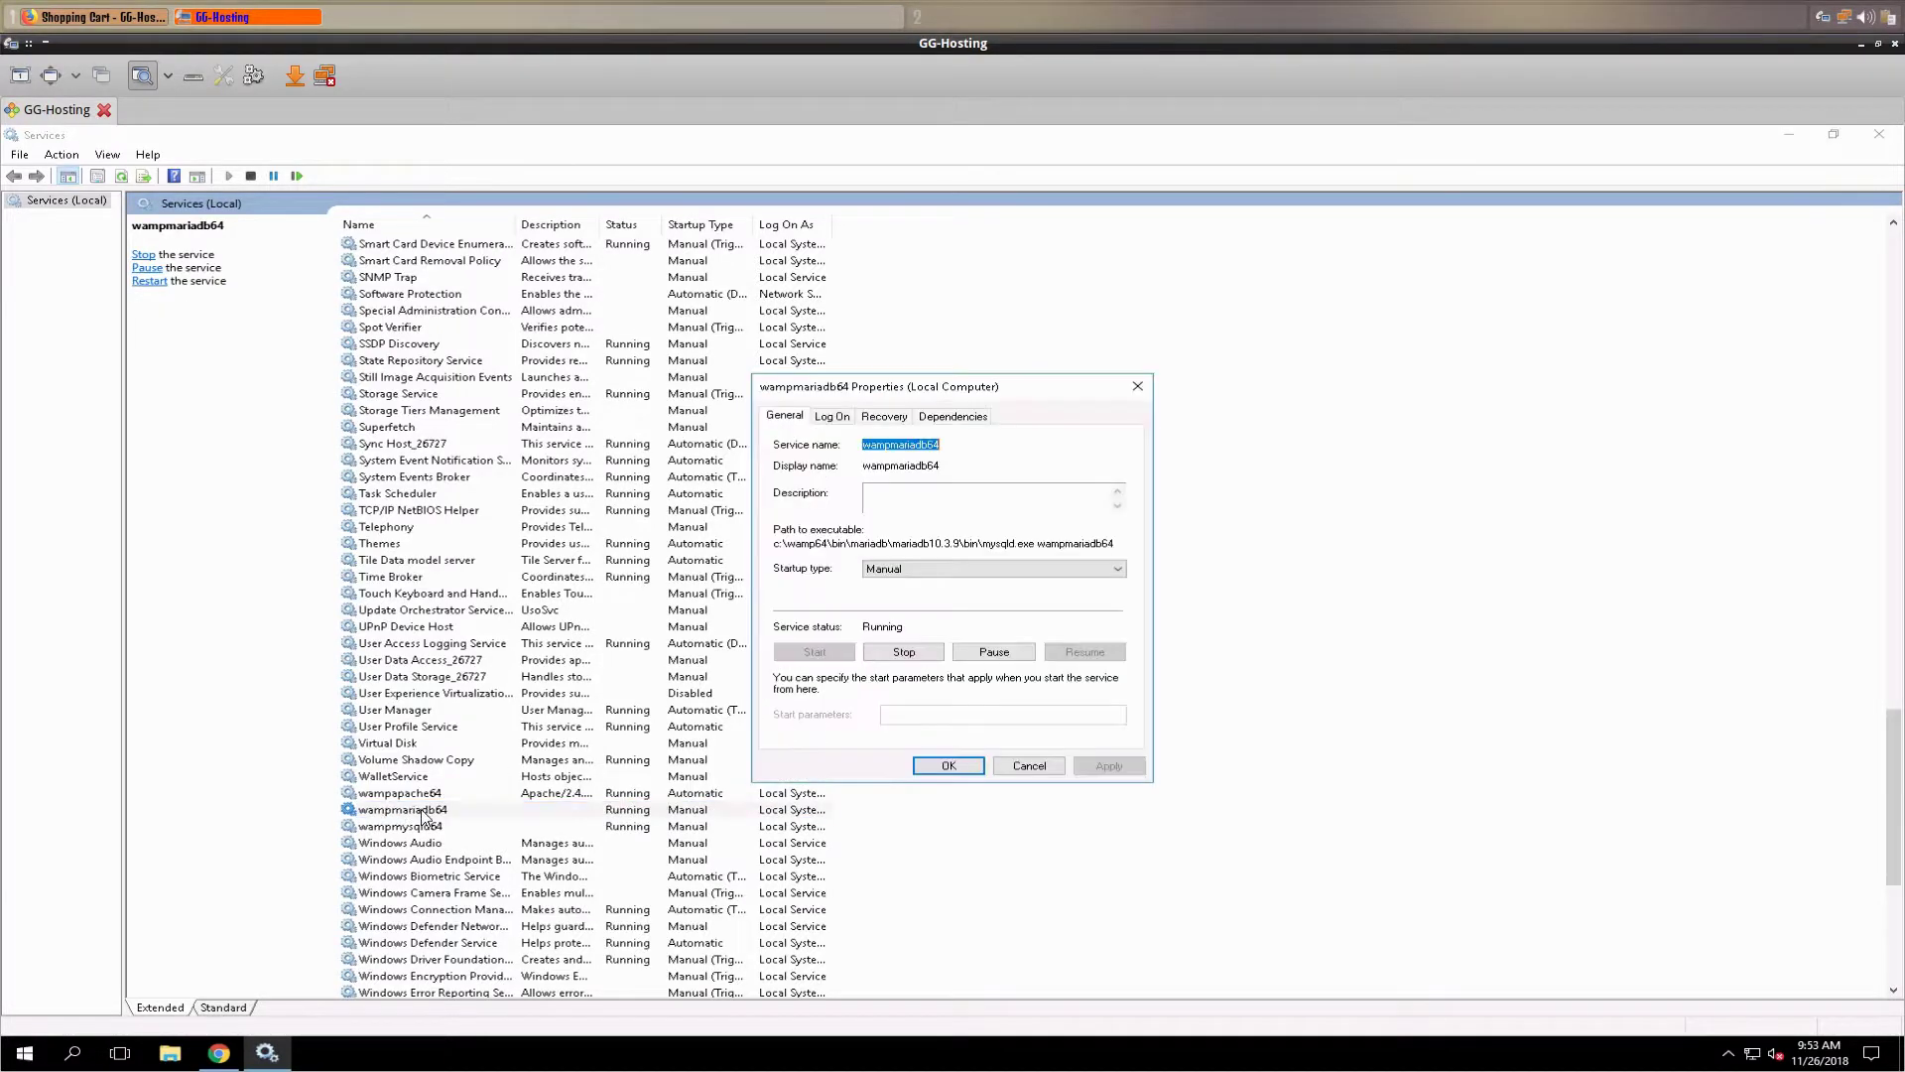
click(958, 570)
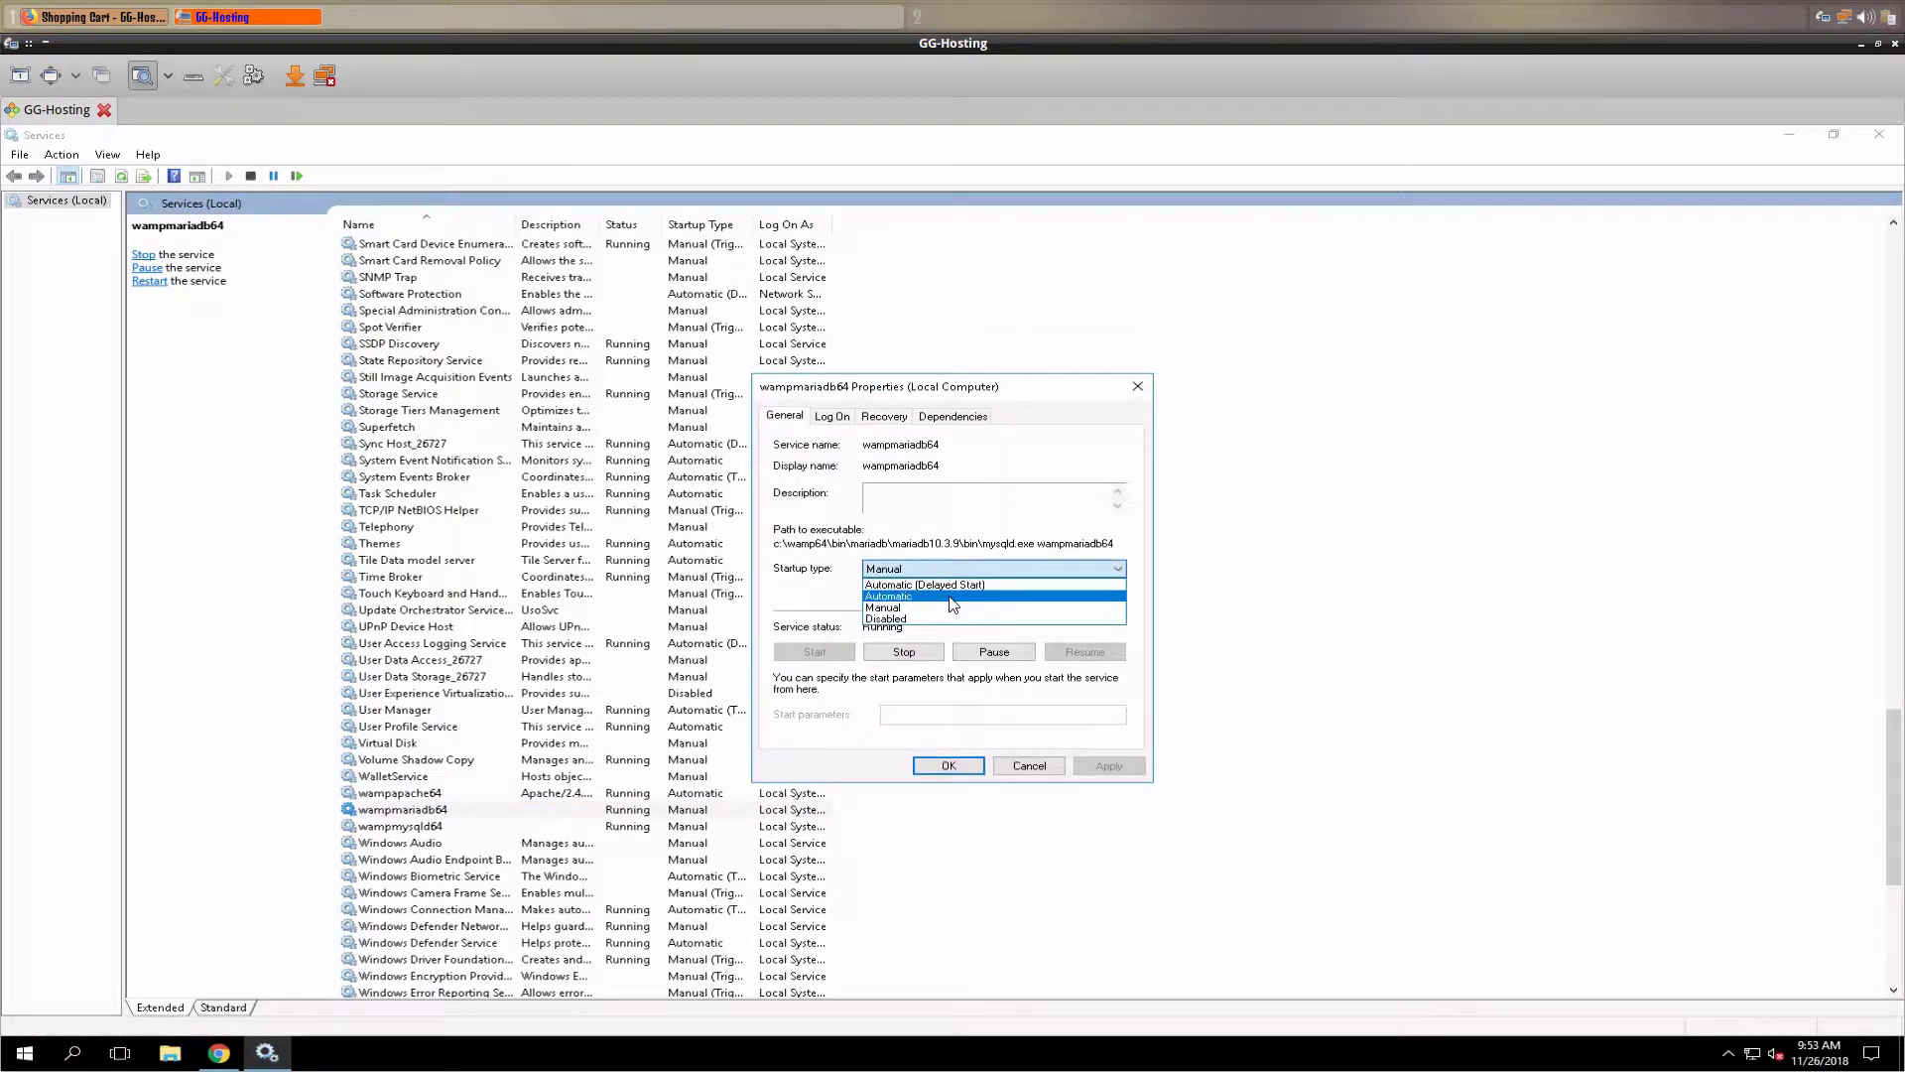
click(957, 597)
click(1081, 770)
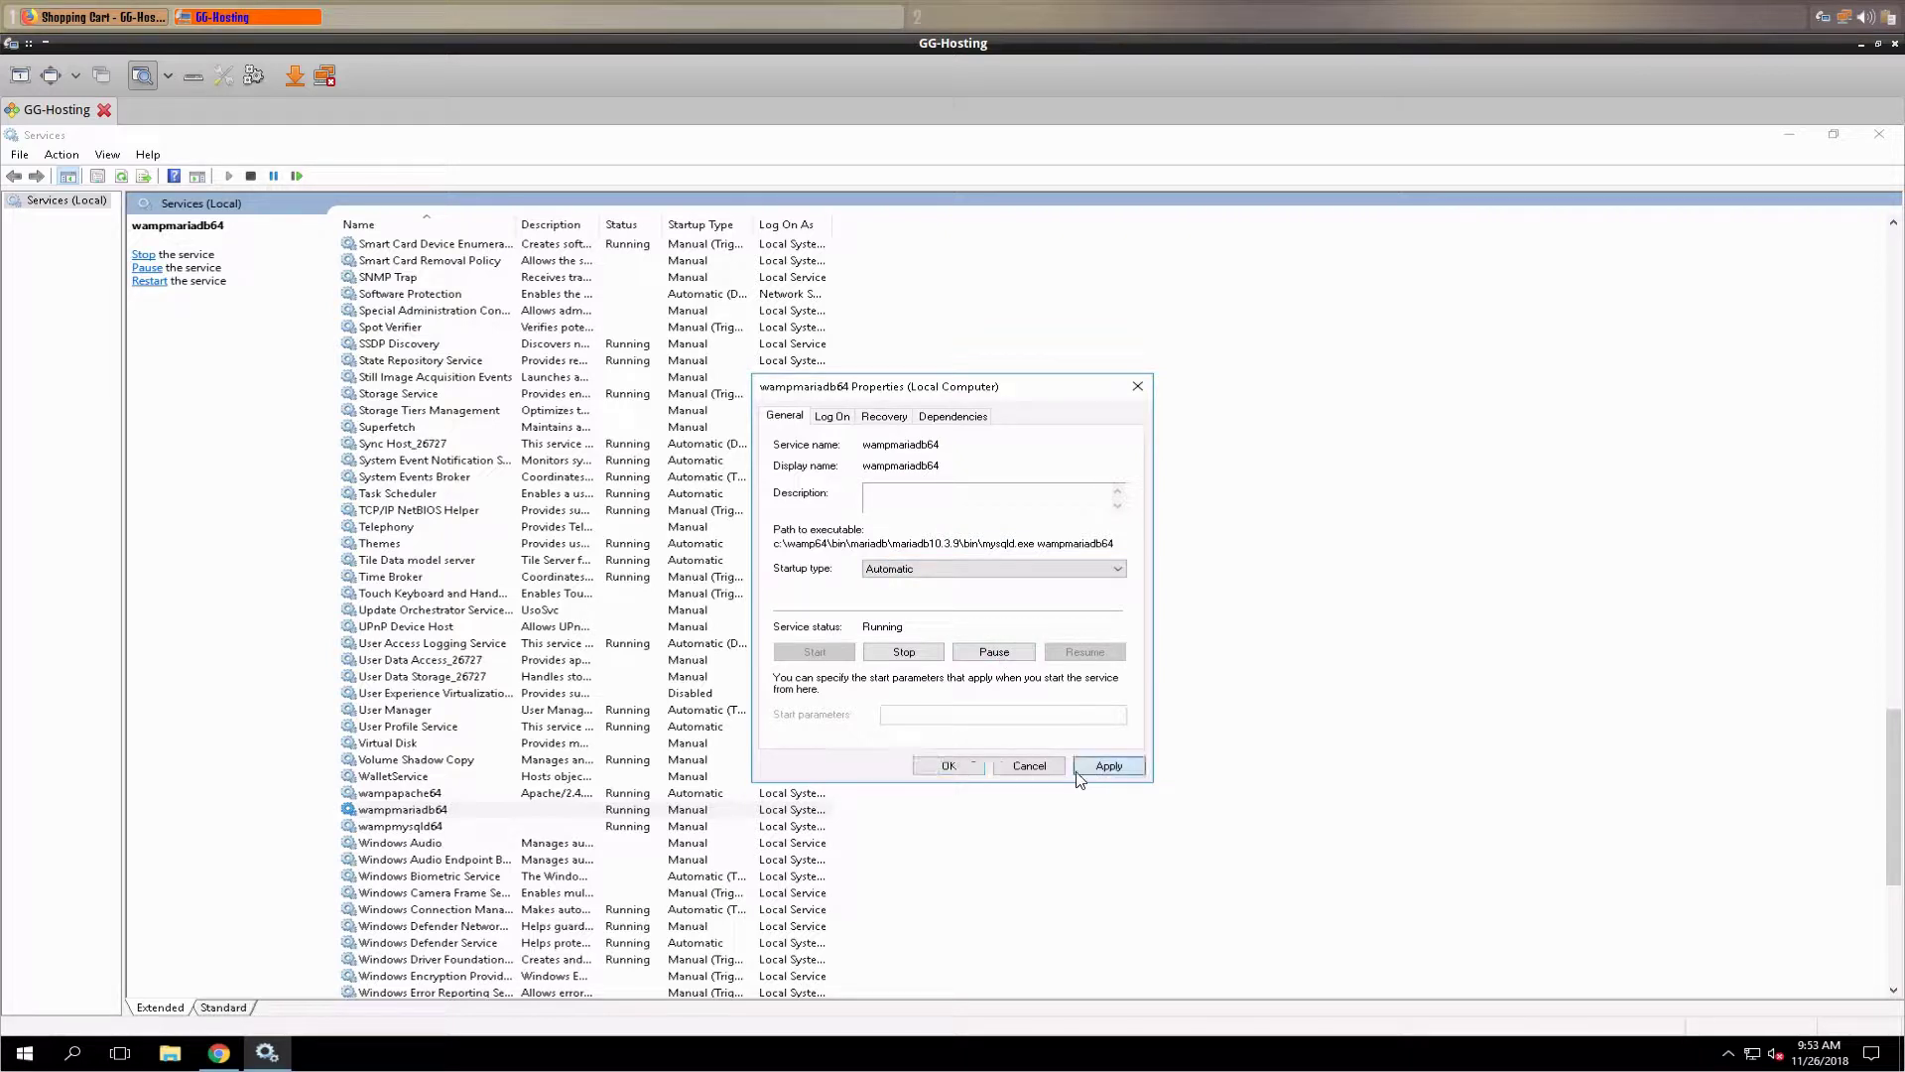
click(937, 768)
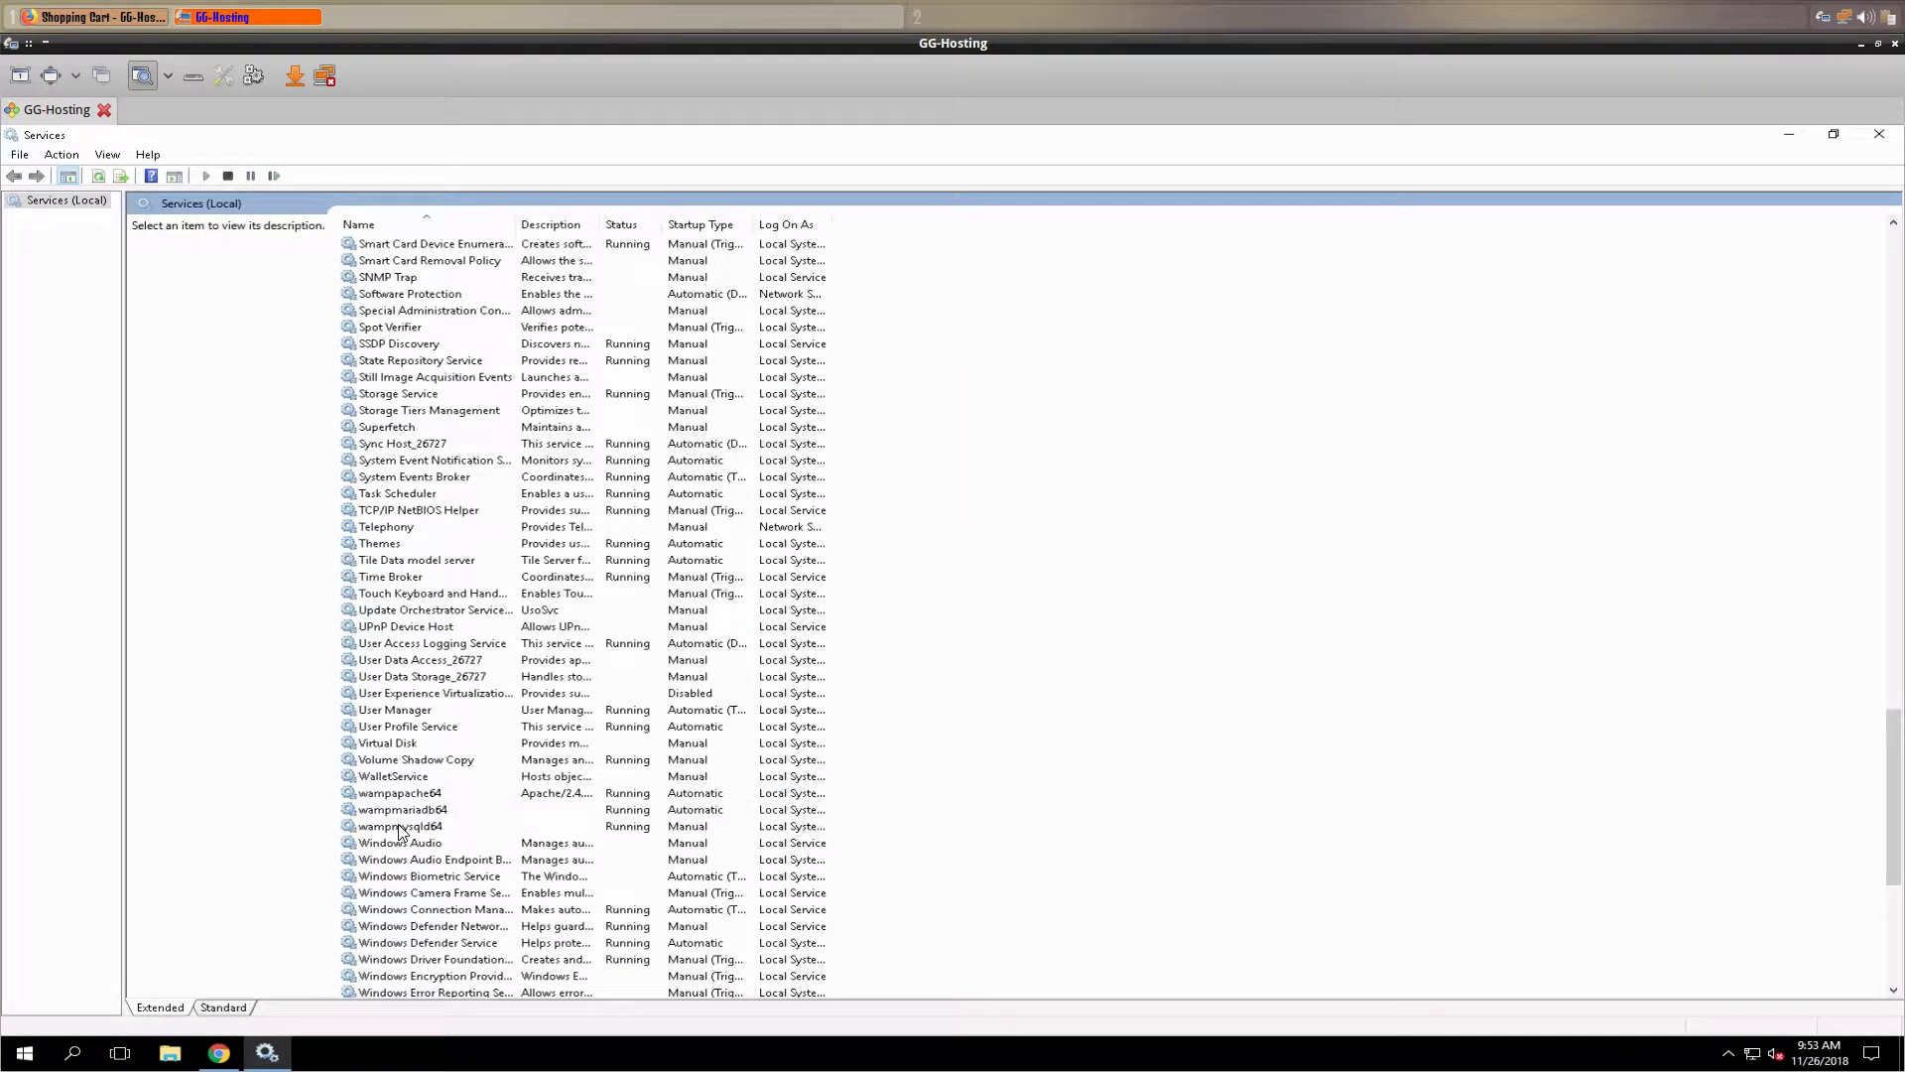
- Switch wampmysqld64 from Manual to Automatic and recheck all three wamp services
double_click(442, 826)
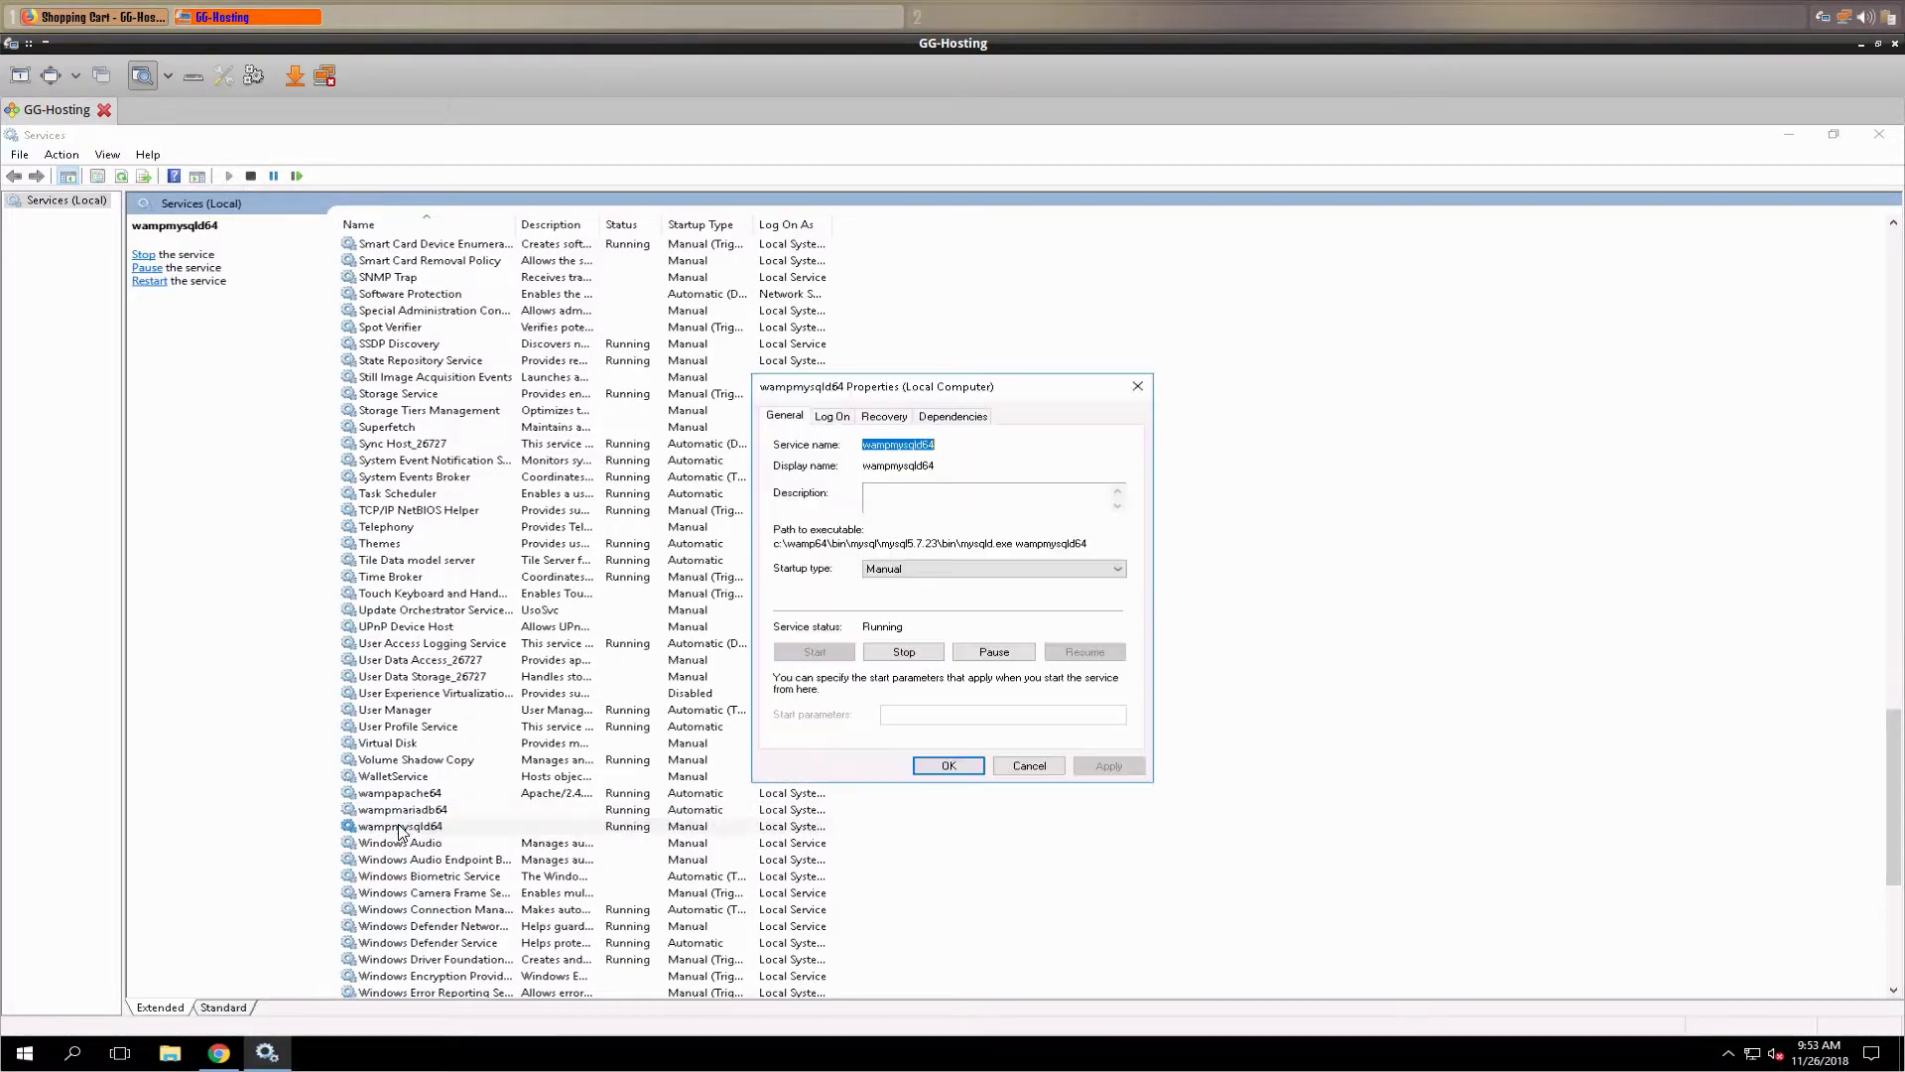
click(953, 569)
click(929, 595)
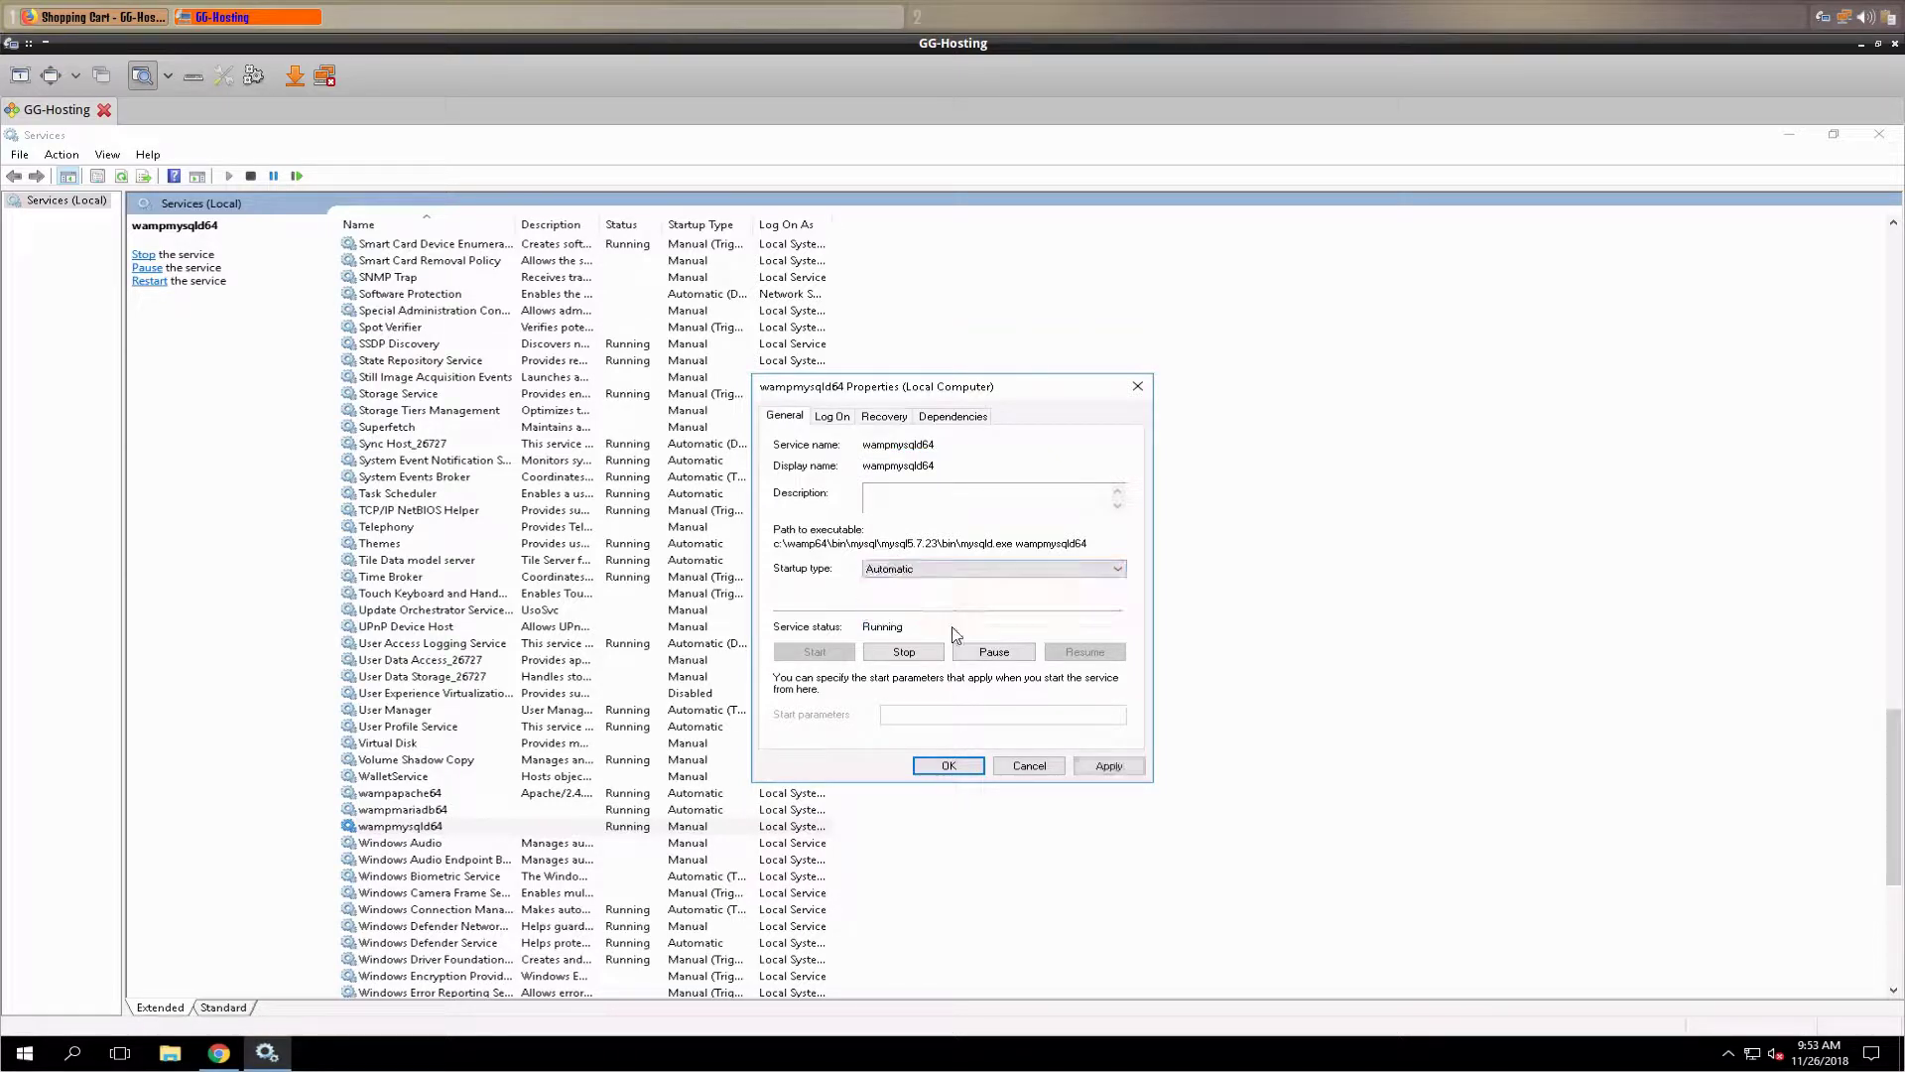
click(1101, 769)
click(951, 772)
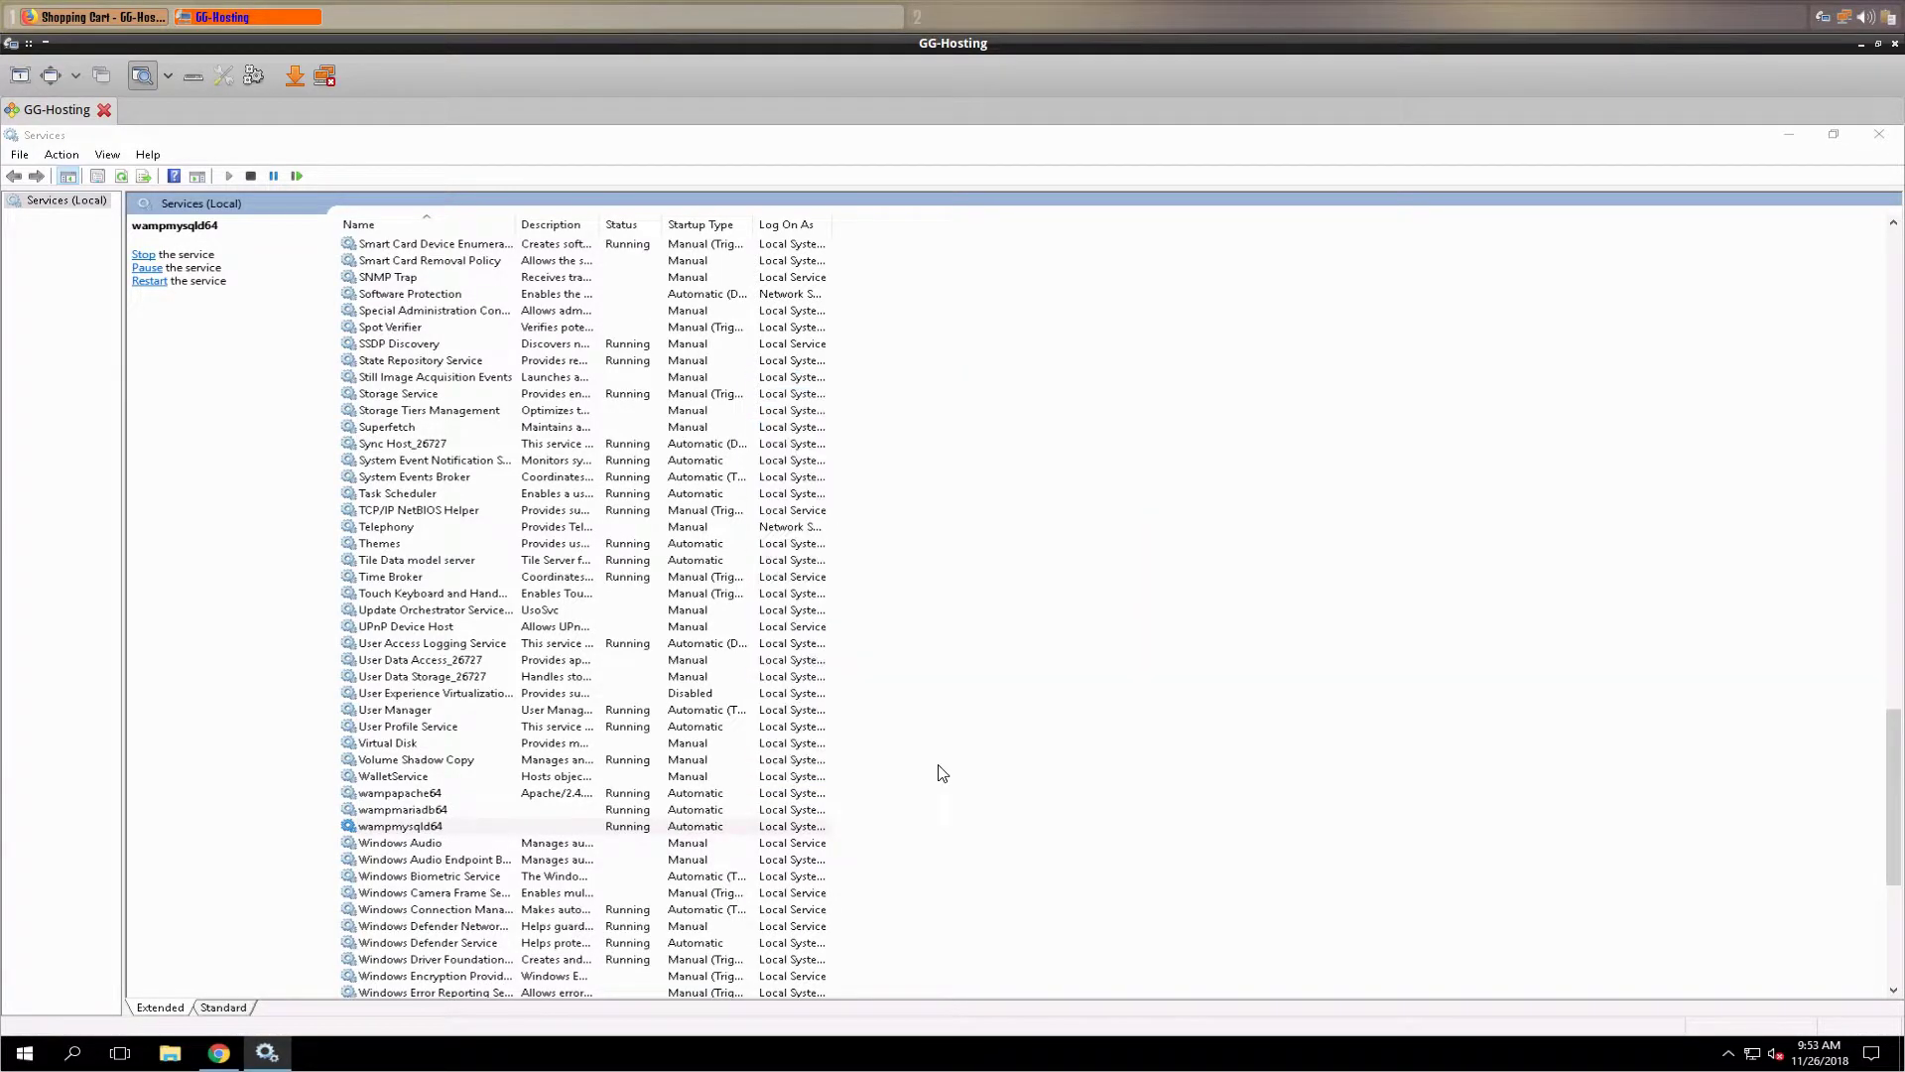
click(421, 797)
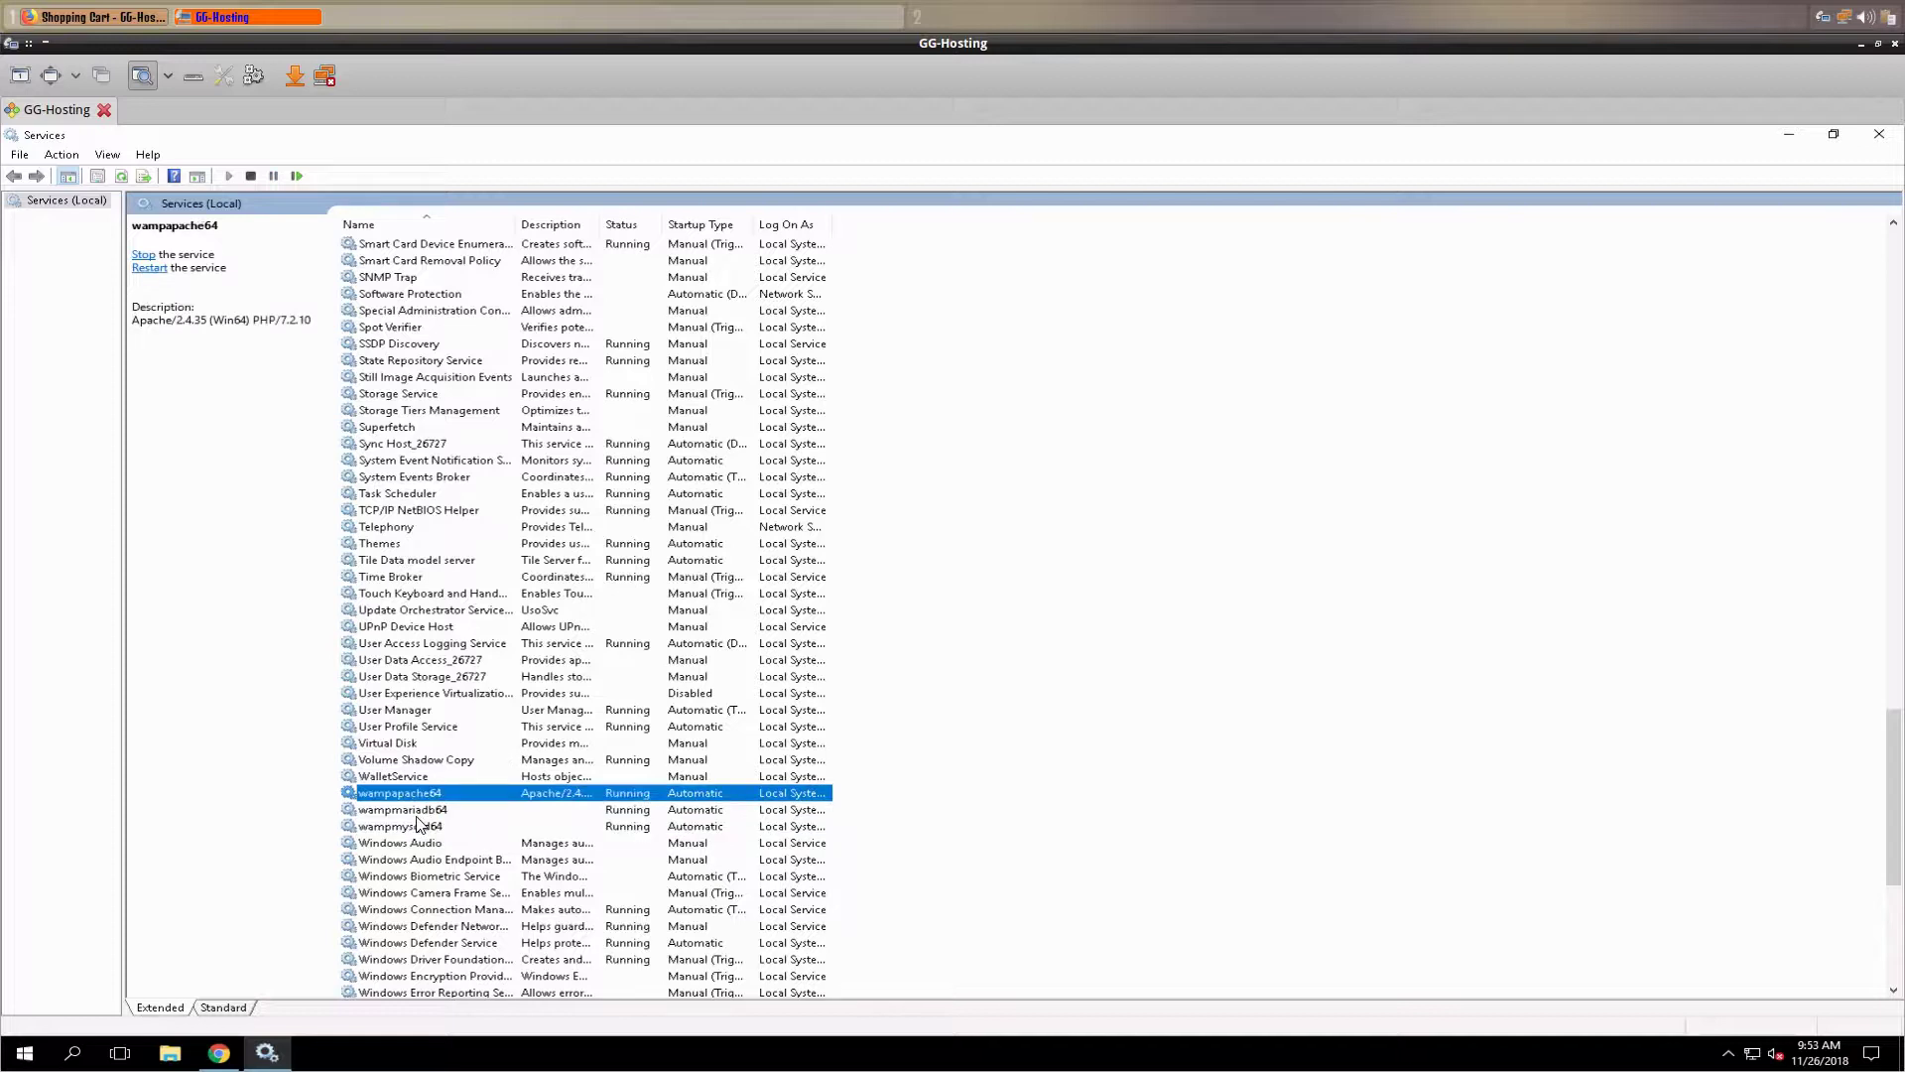
click(417, 810)
click(415, 827)
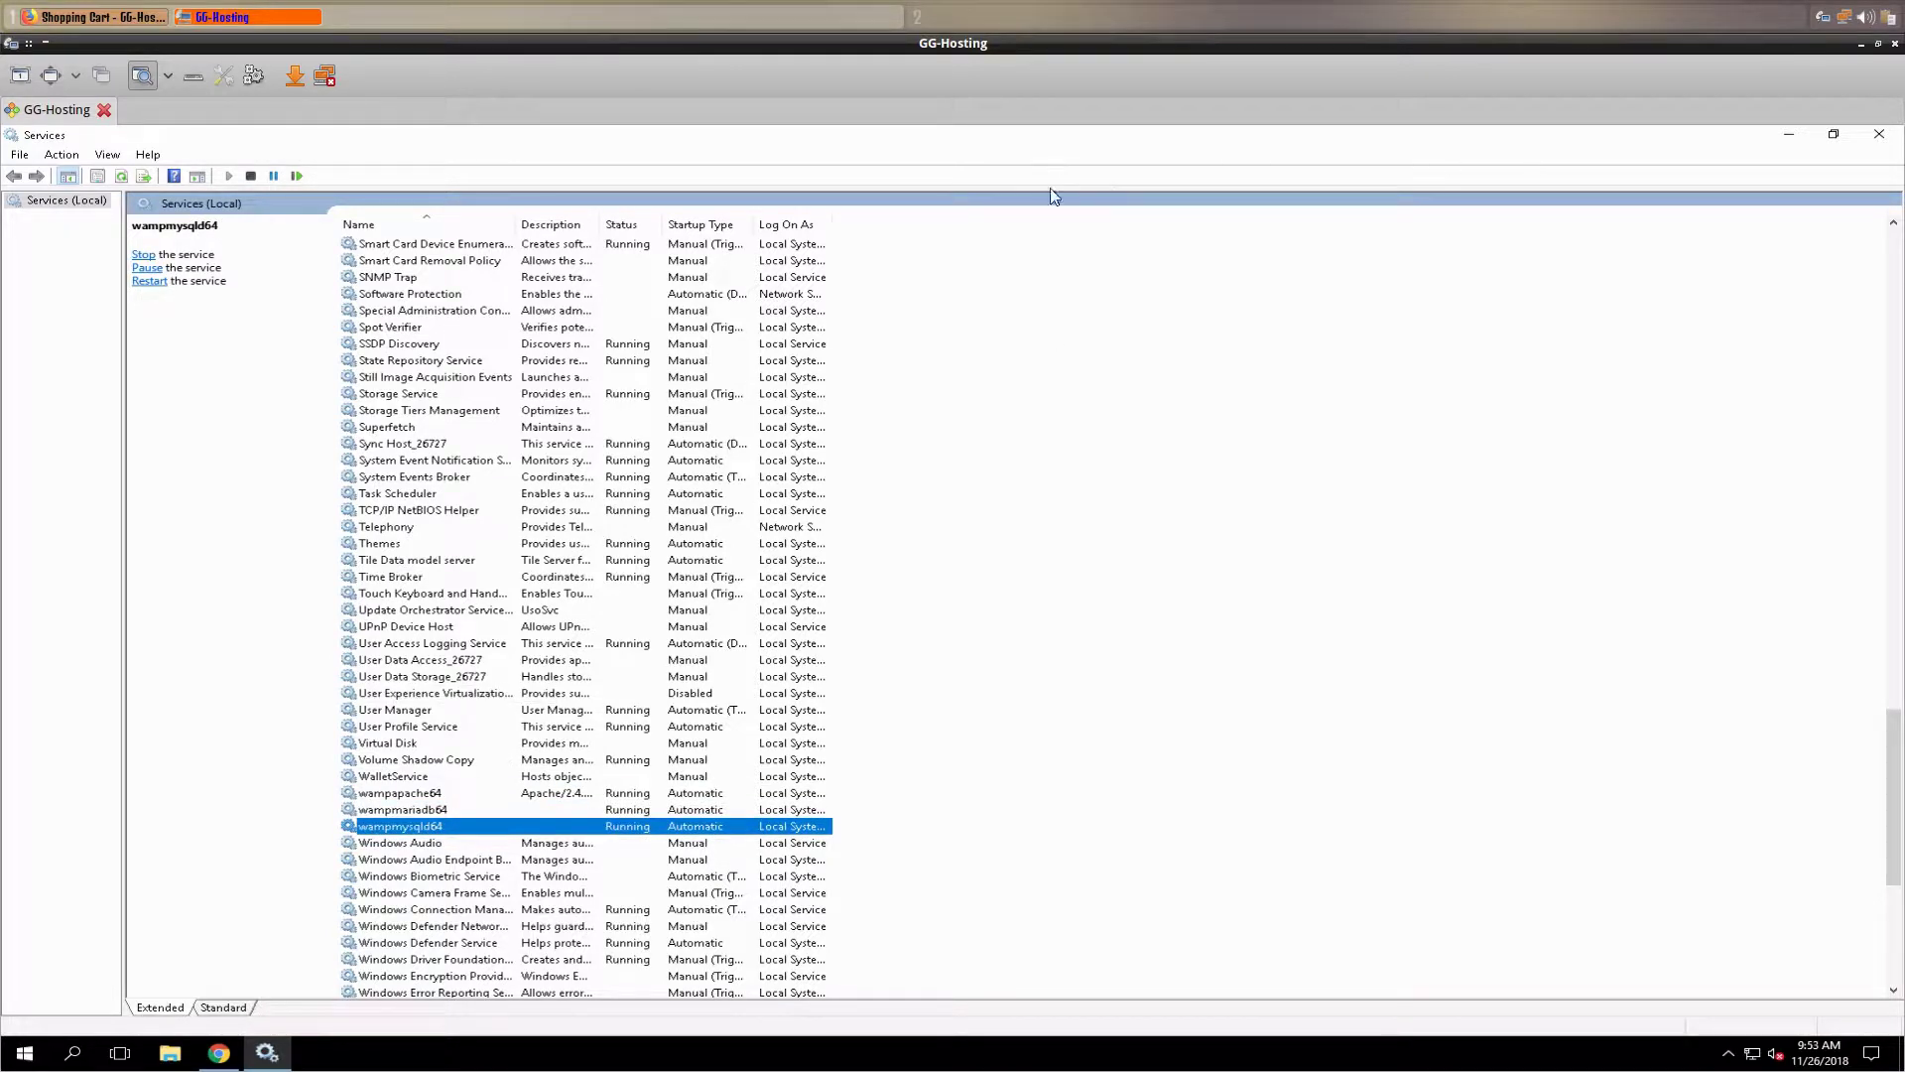
- Close the Services console and return to the WAMPSERVER Homepage tab in Chrome
click(1878, 138)
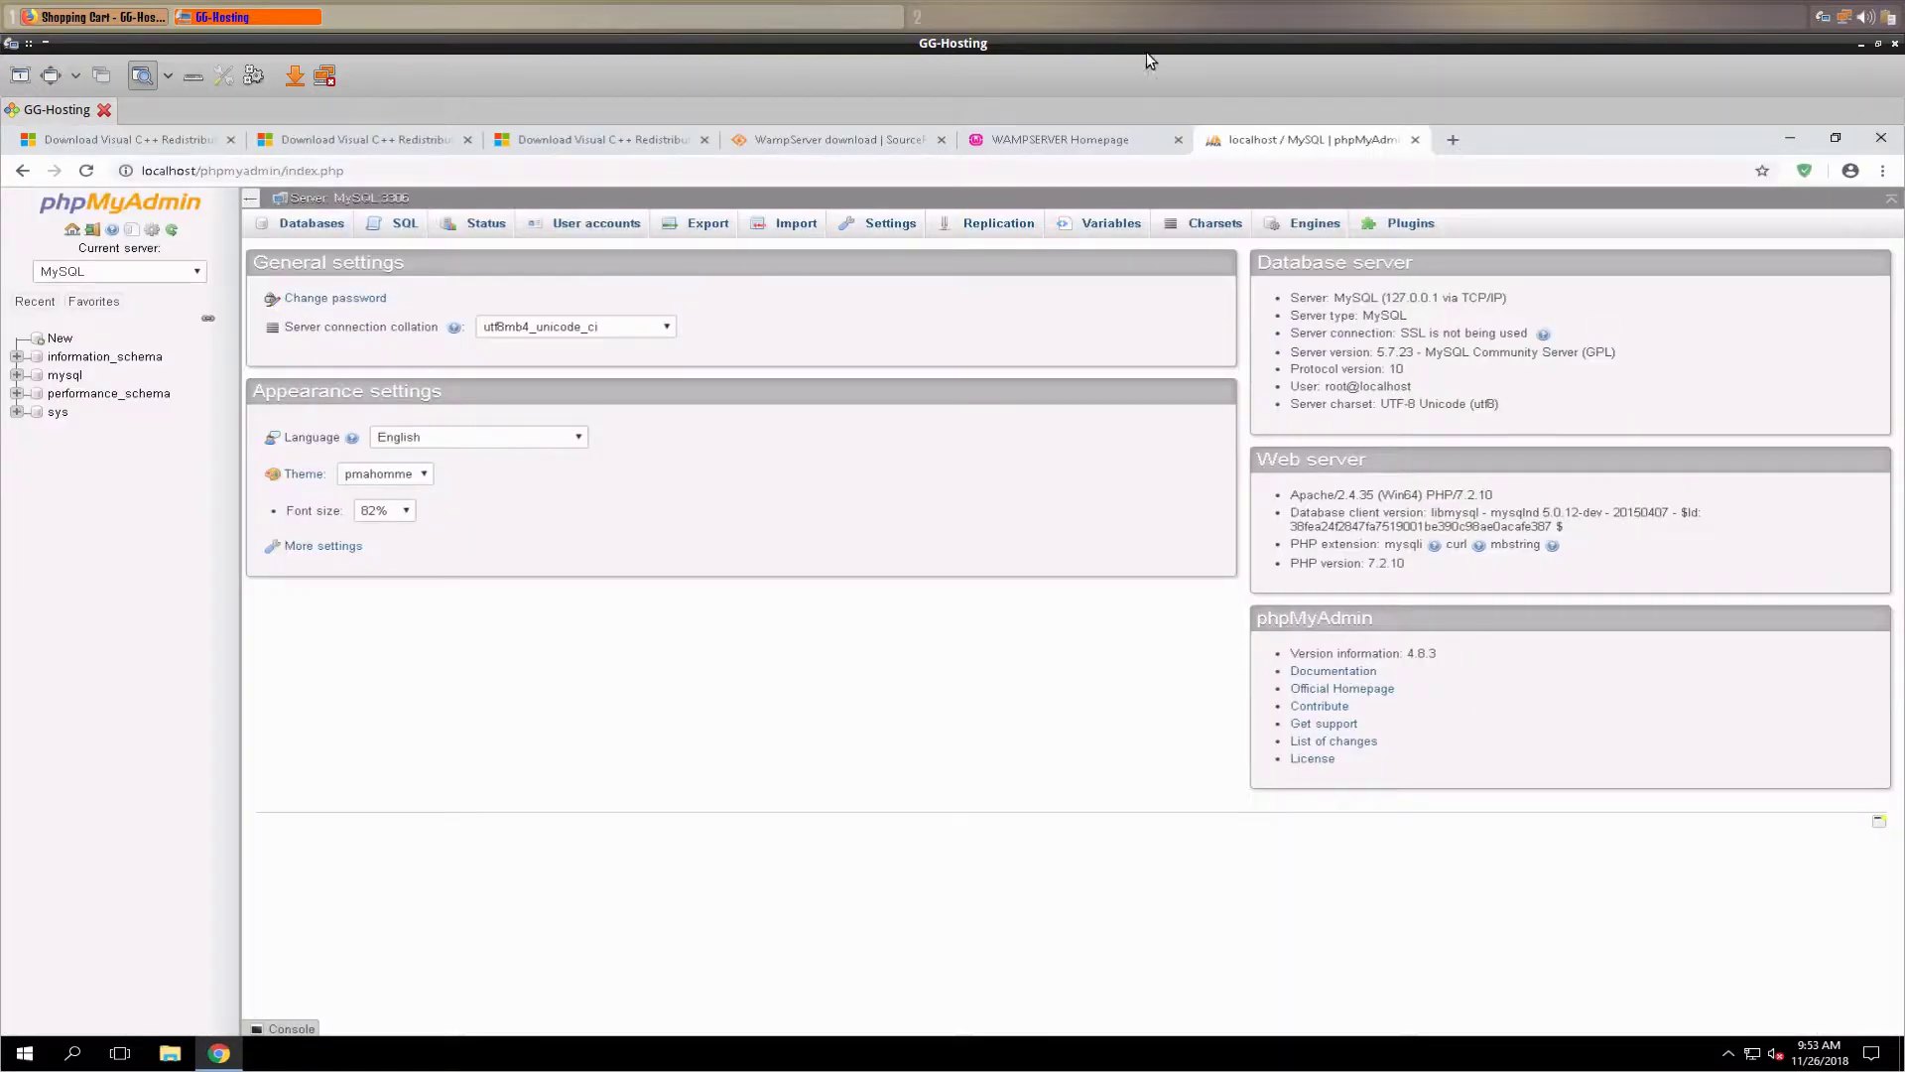
click(1034, 131)
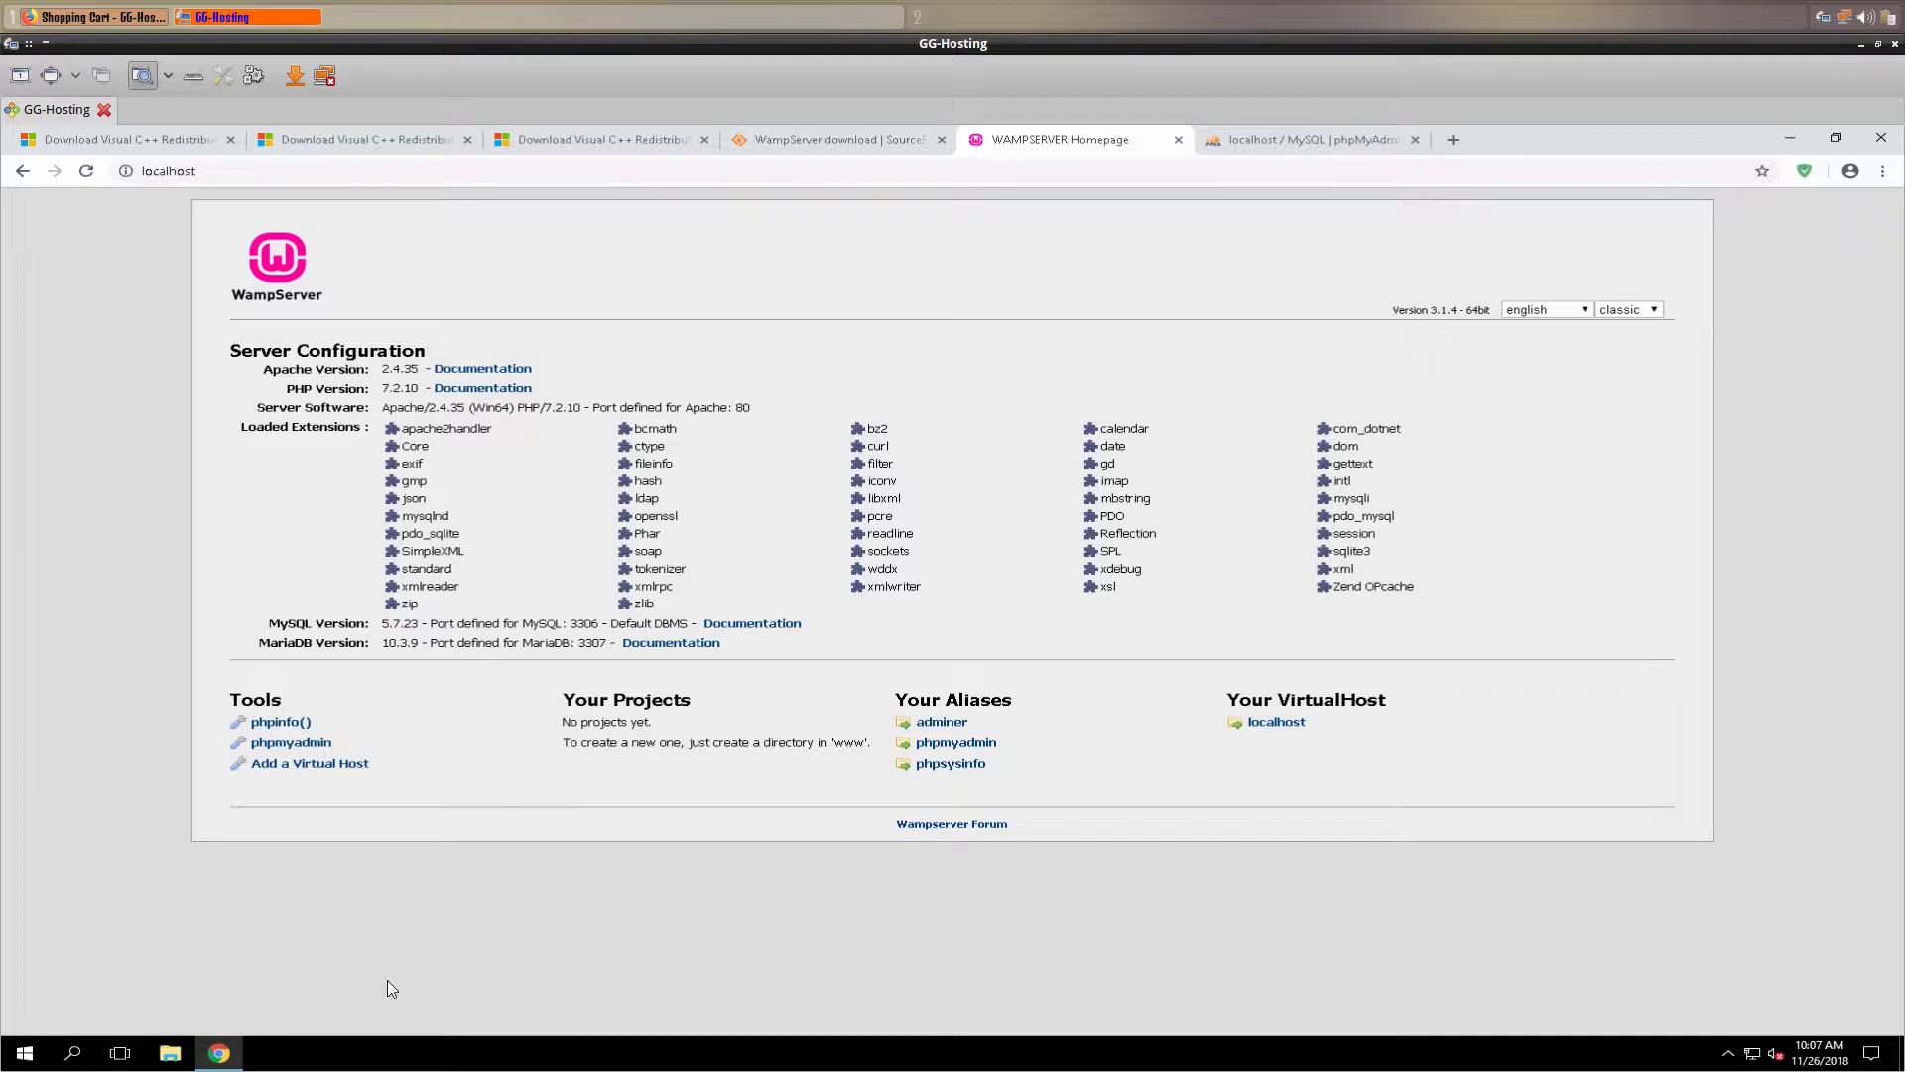
- Create a new folder named www at the root of the C: drive
click(171, 1054)
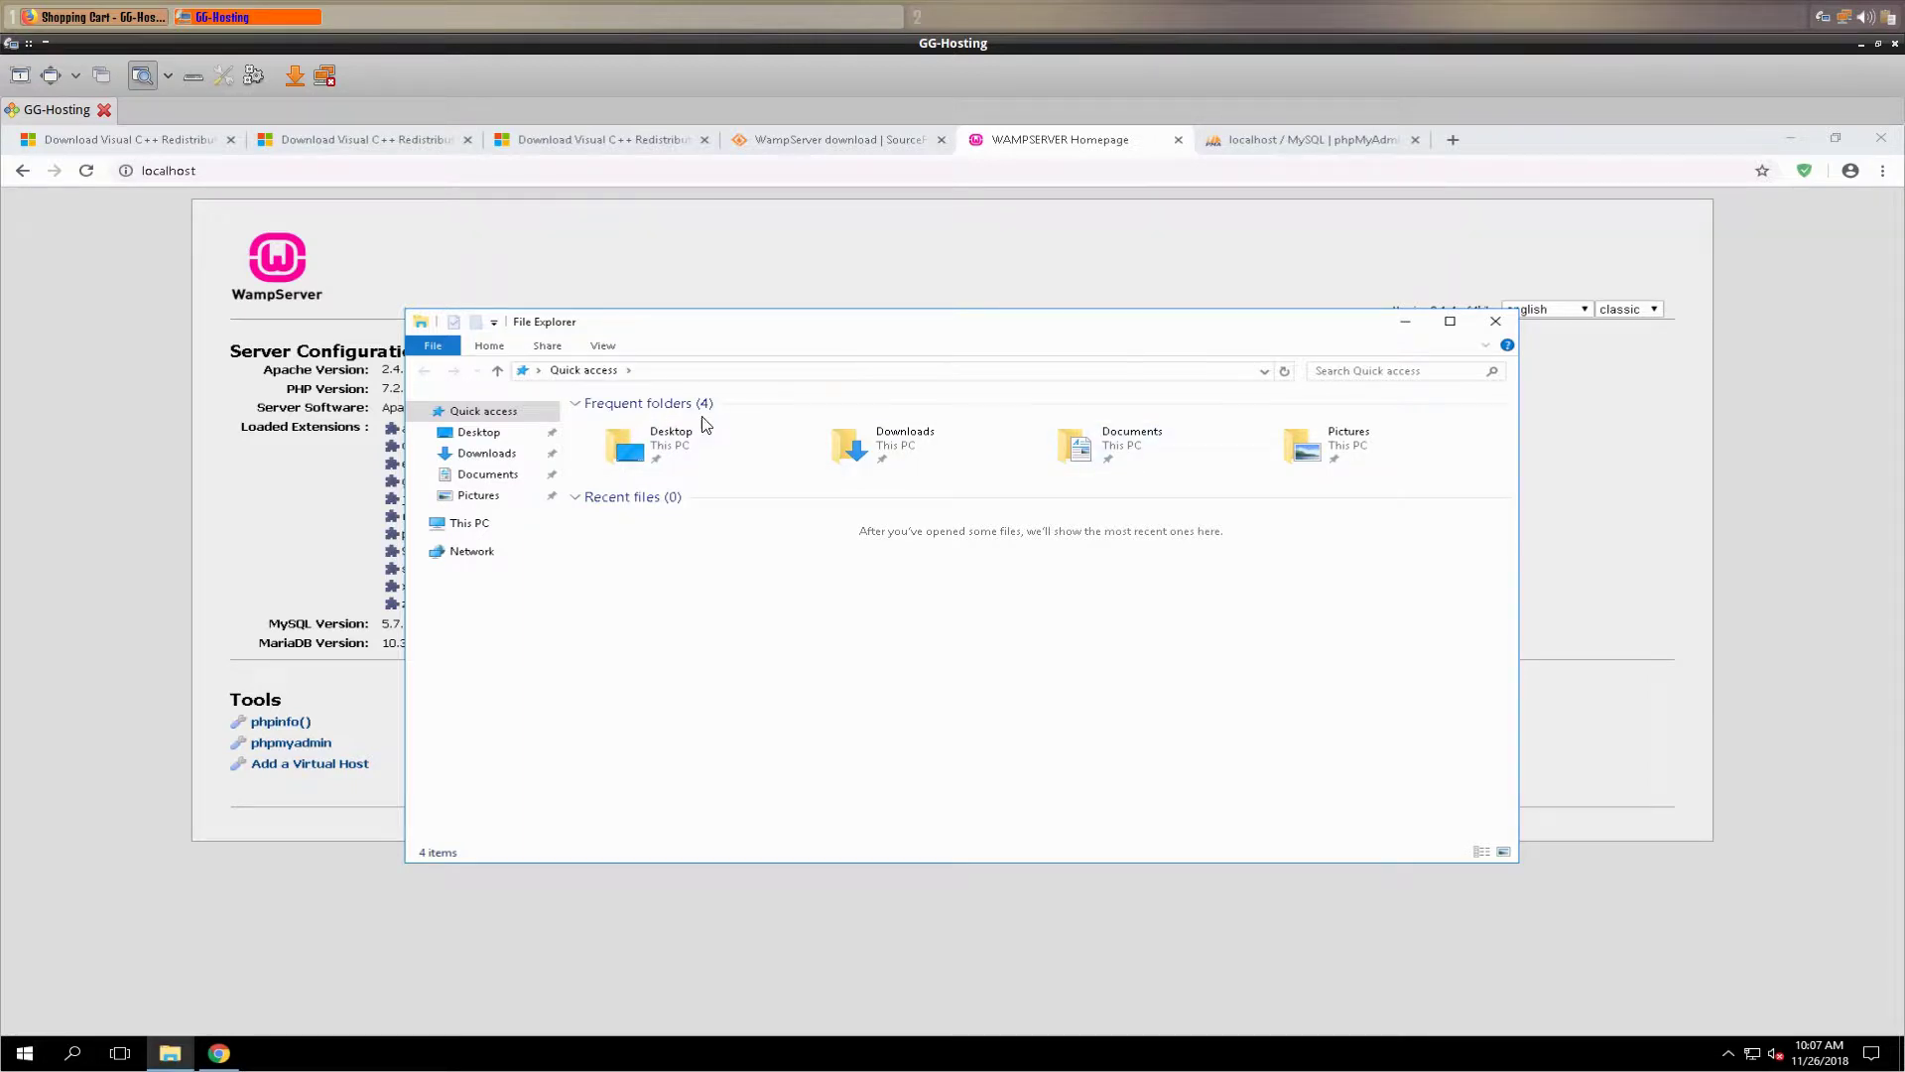
click(464, 524)
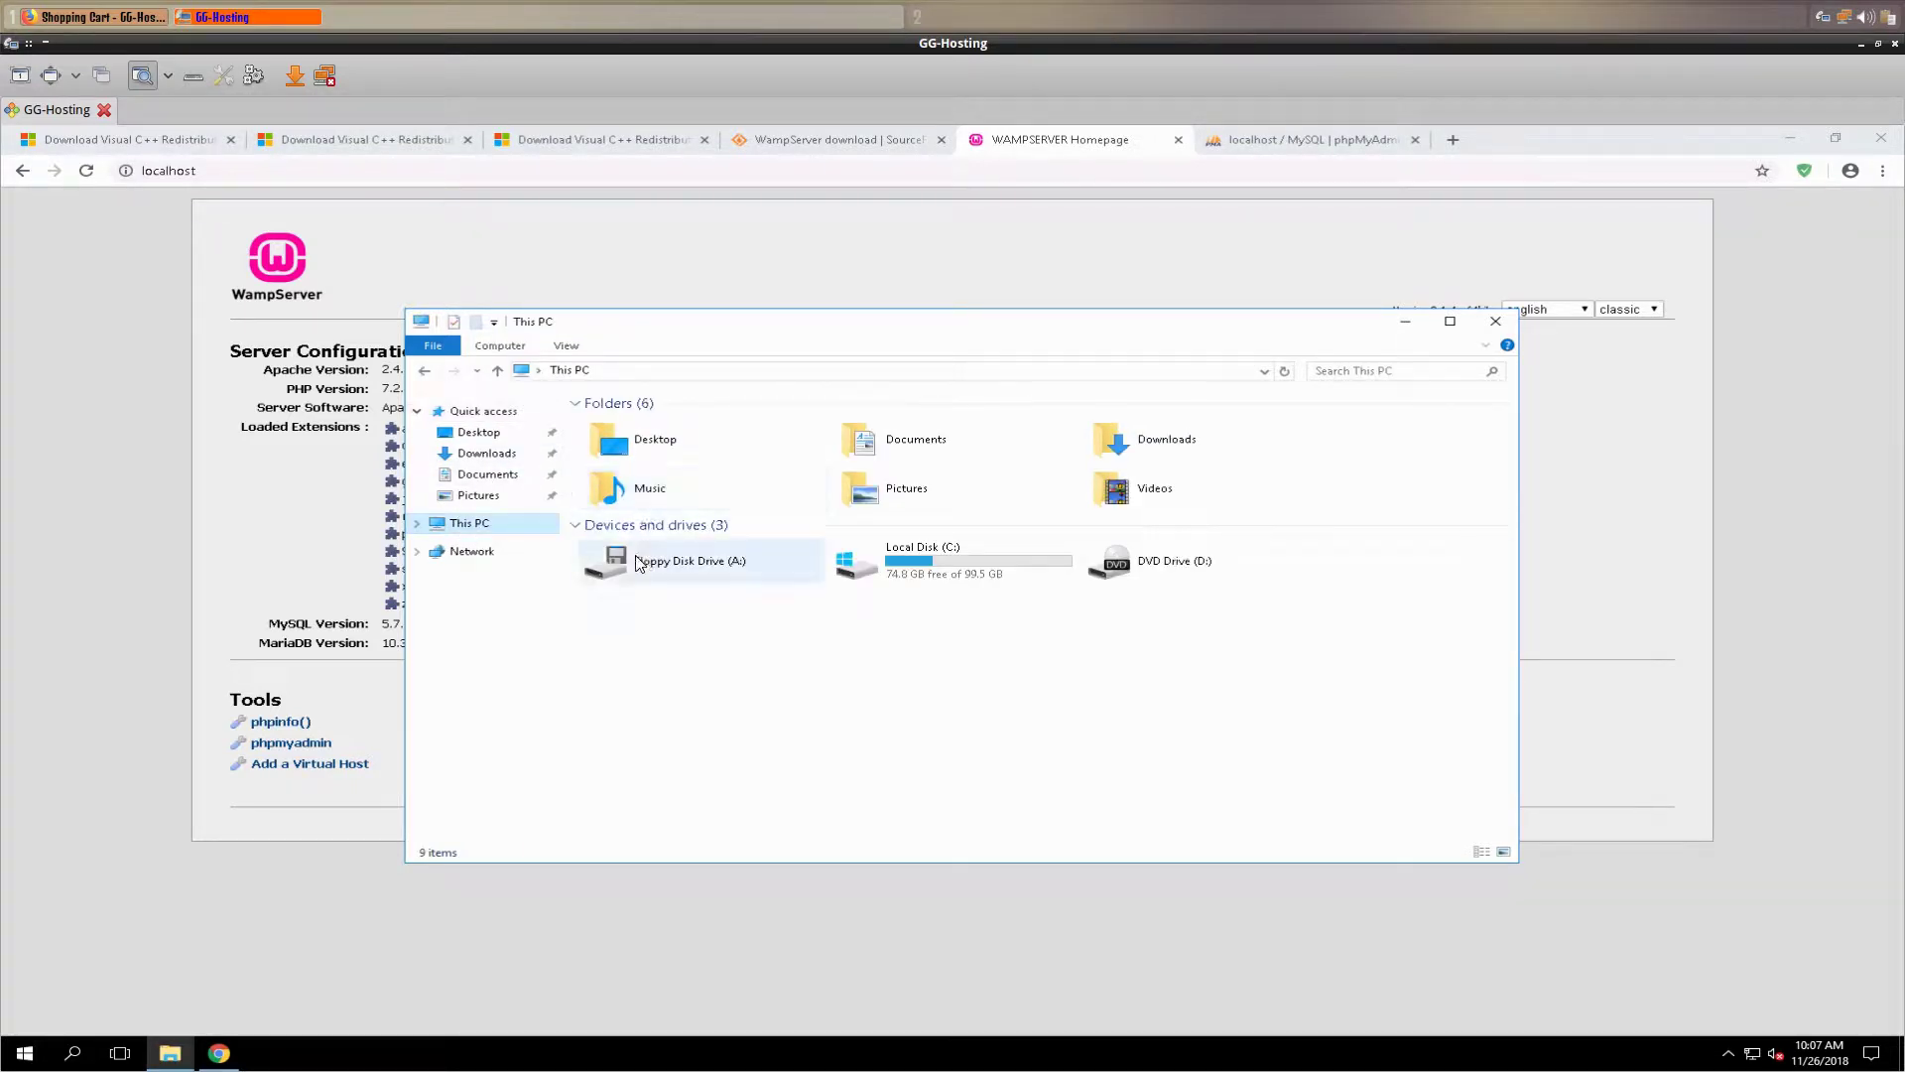
double_click(1006, 556)
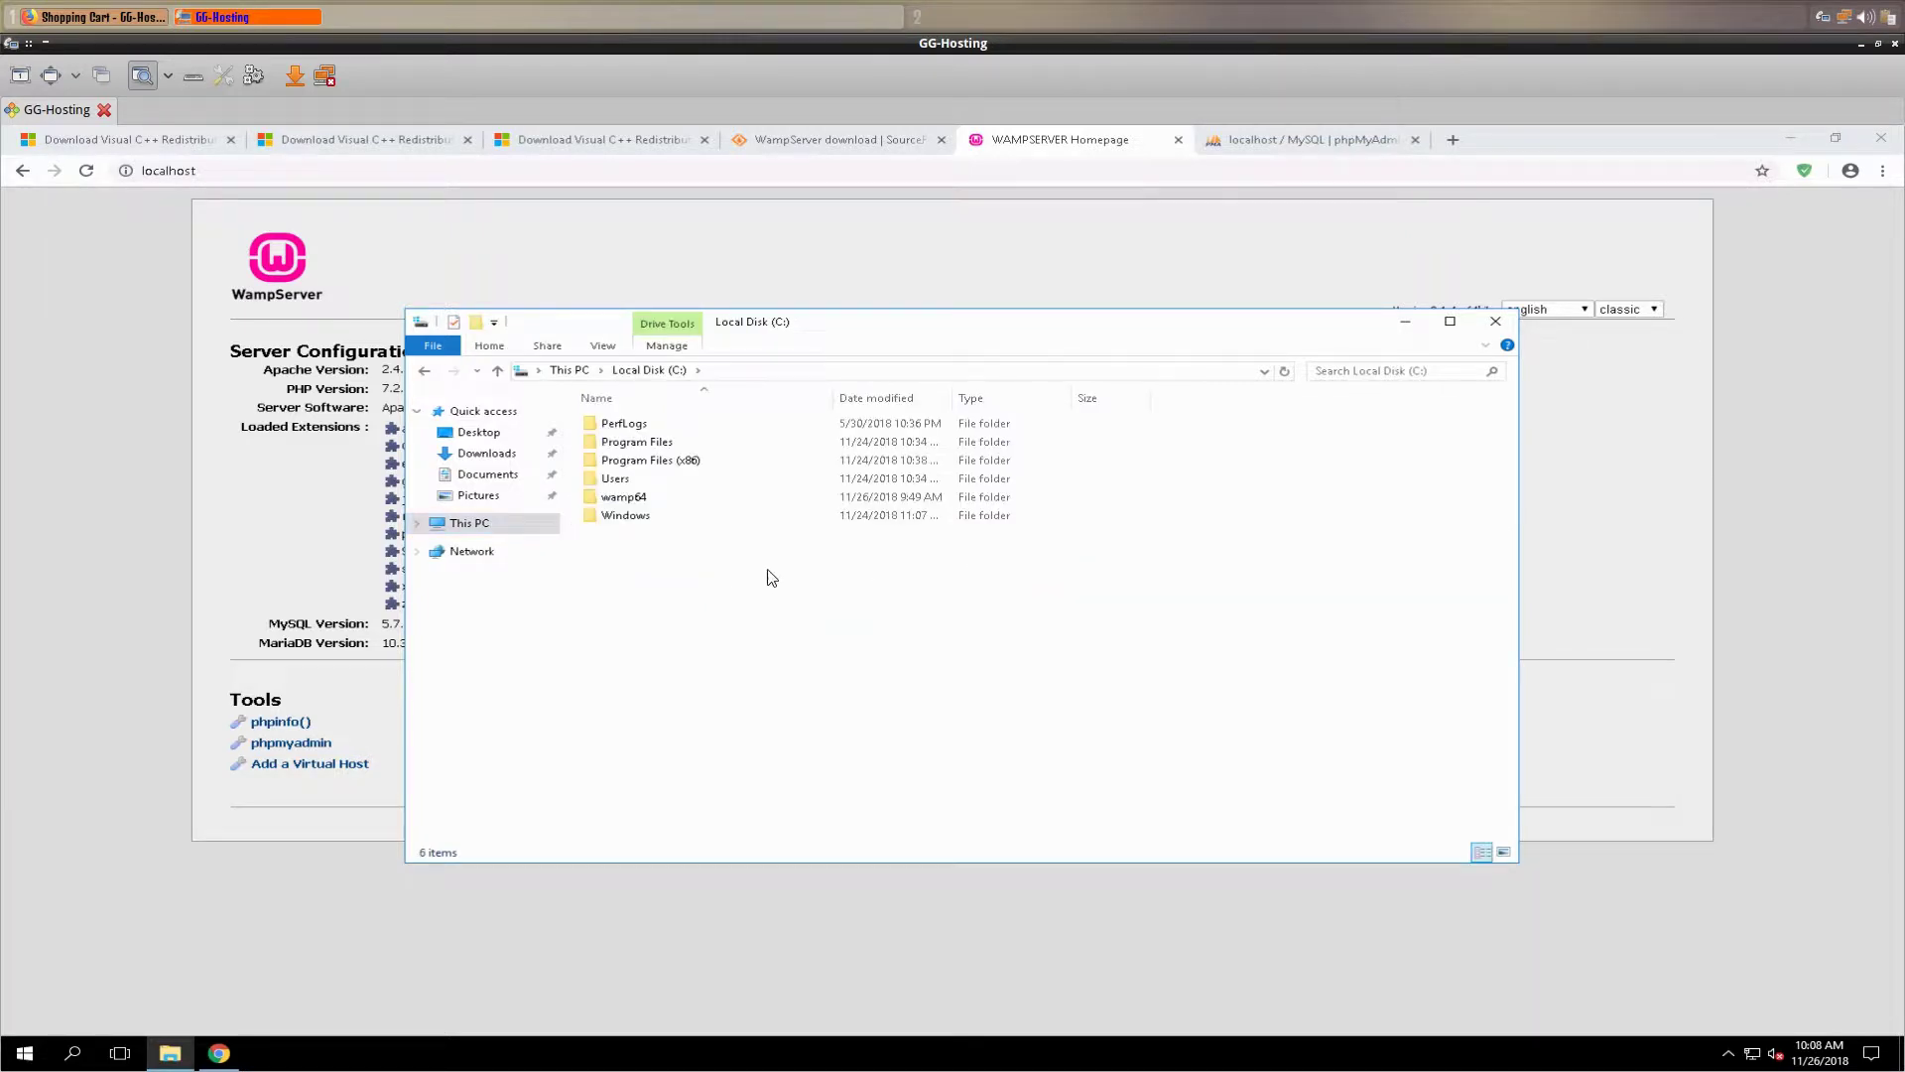
right_click(740, 560)
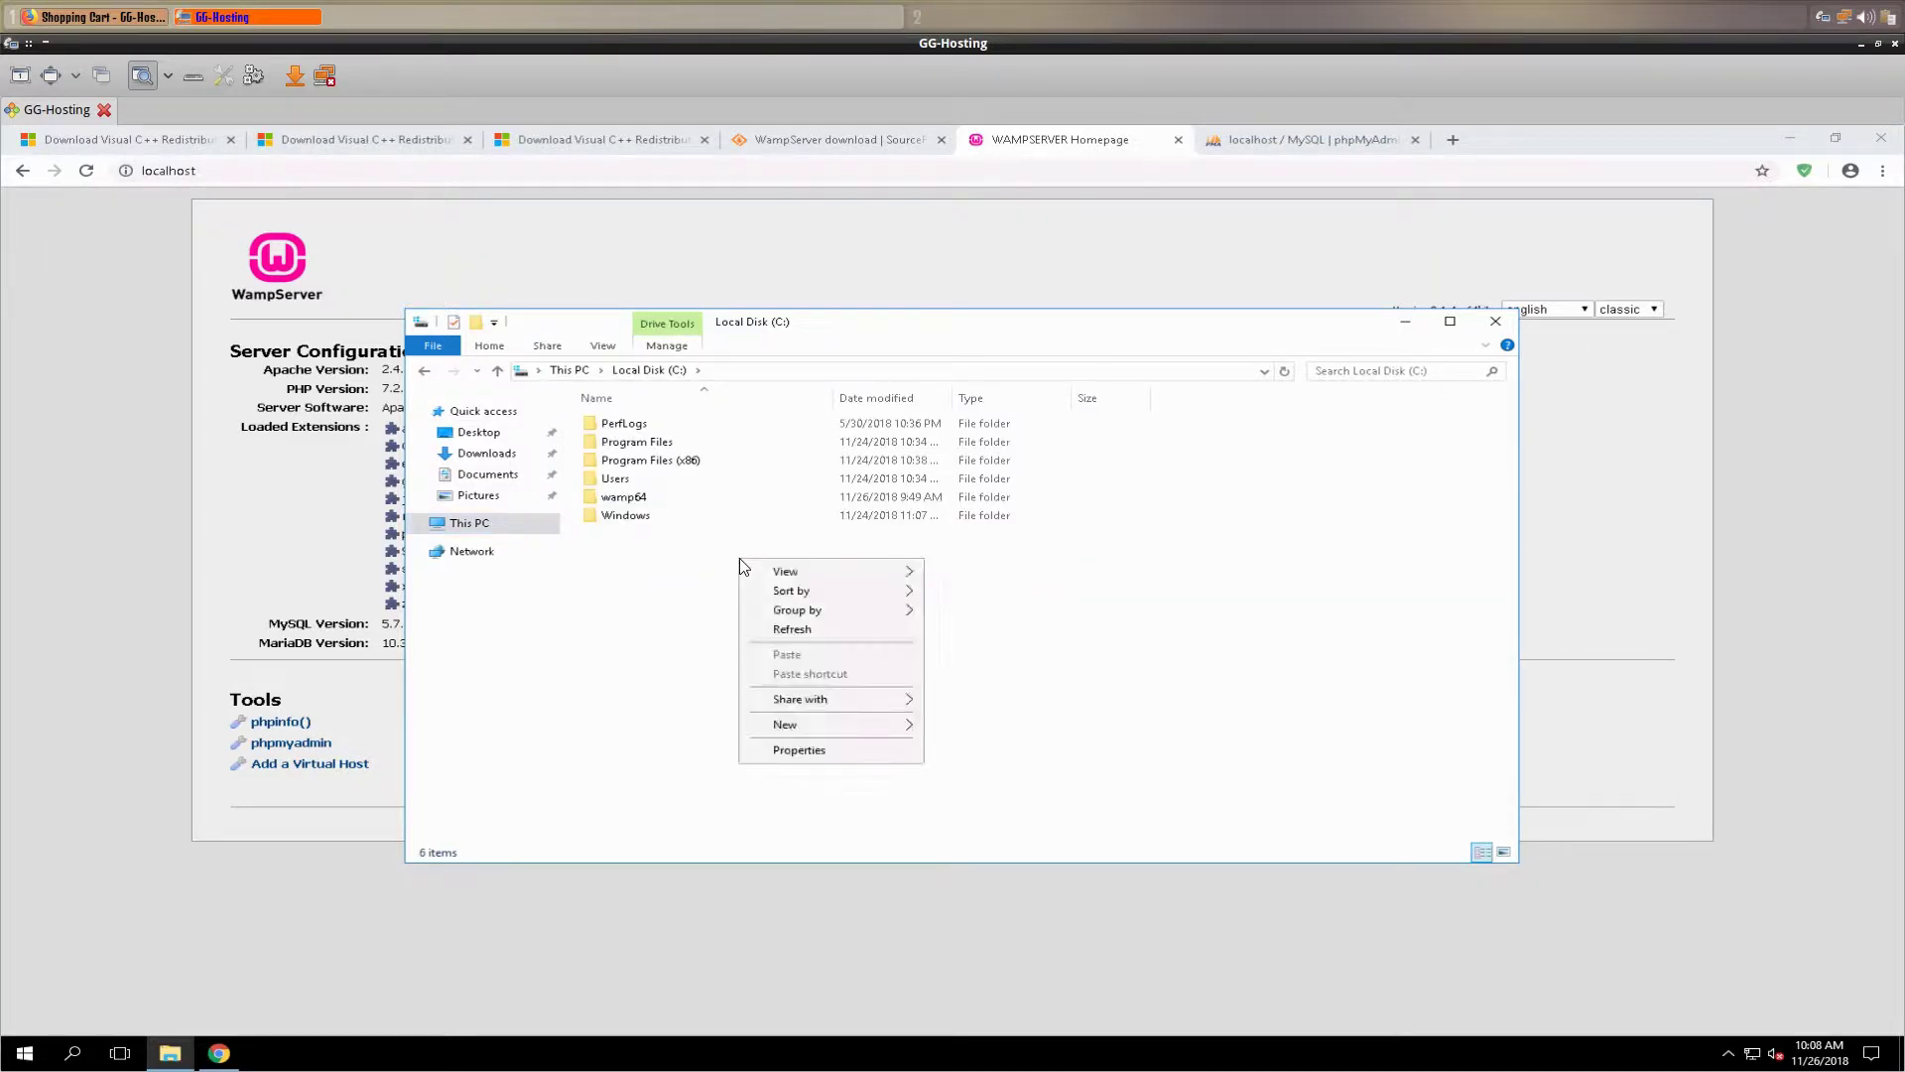
mouse_move(866, 725)
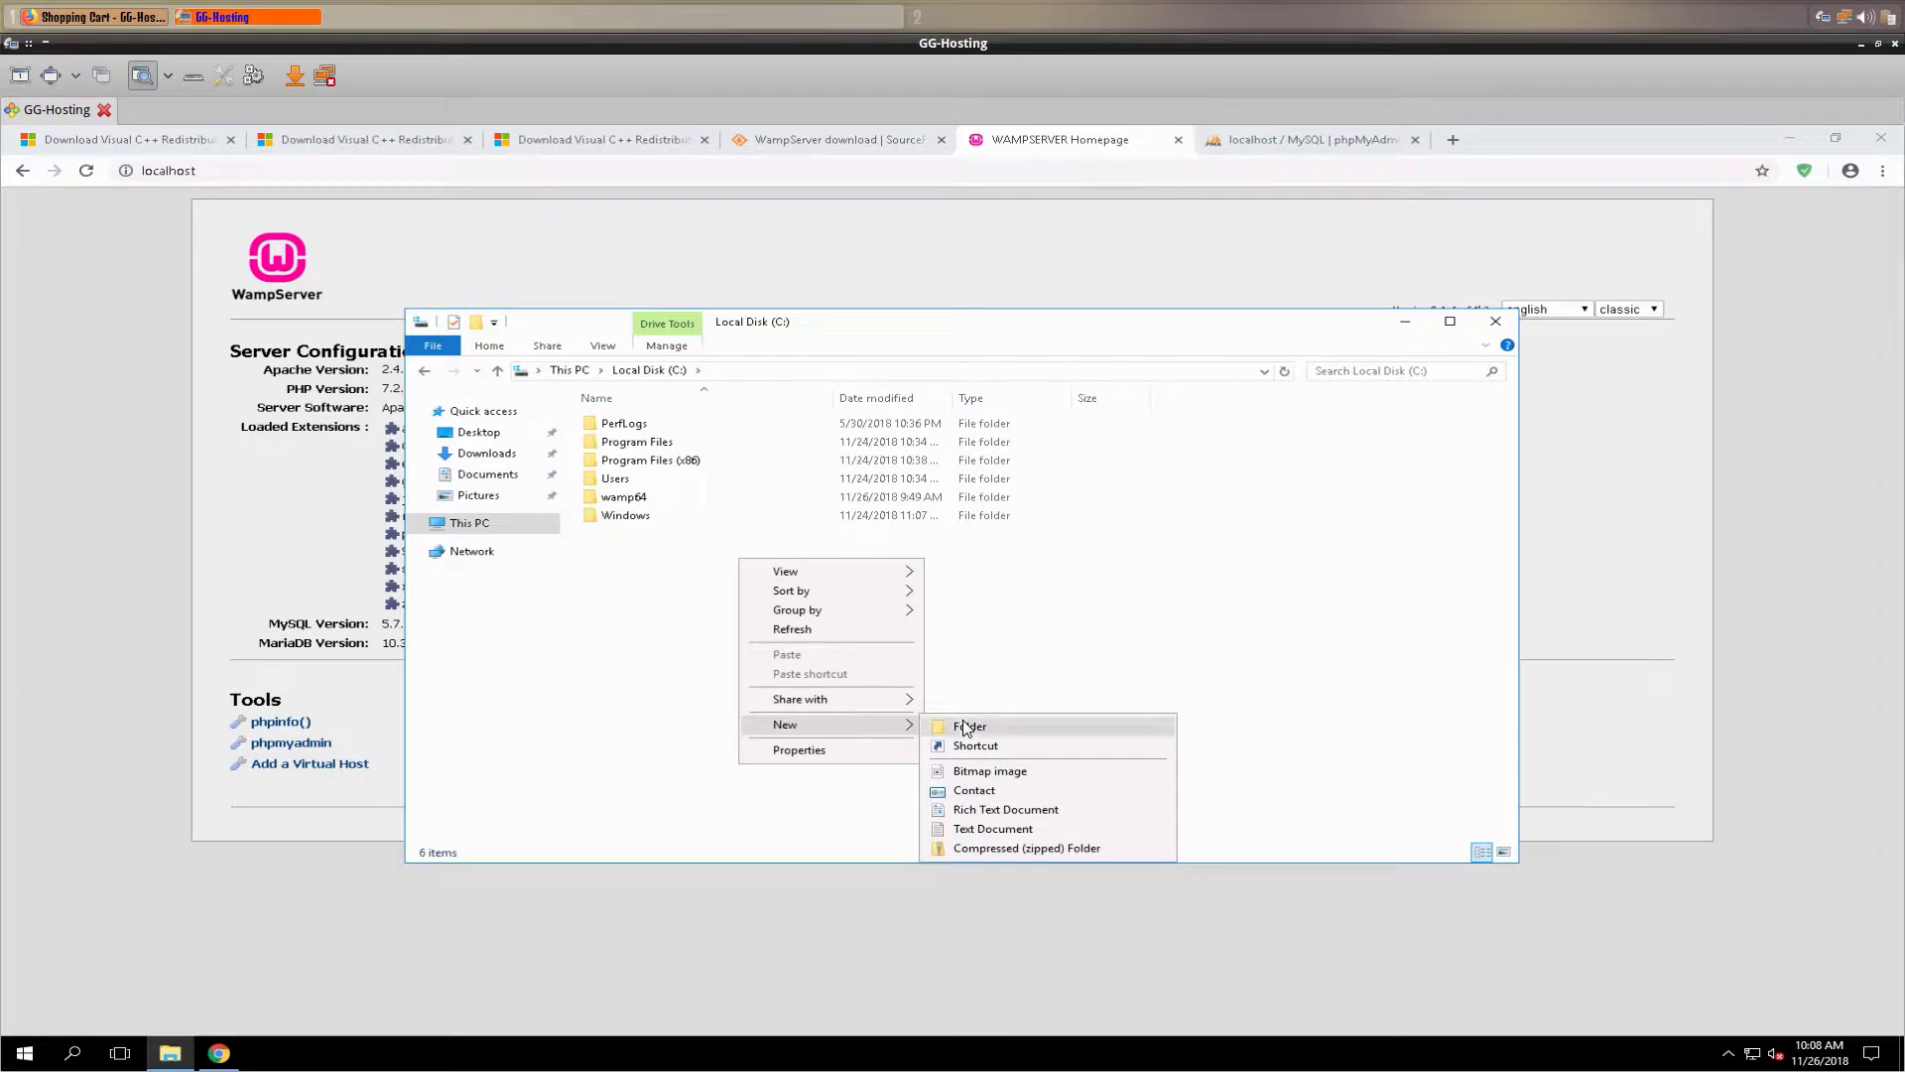
click(969, 725)
text(www)
key(Return)
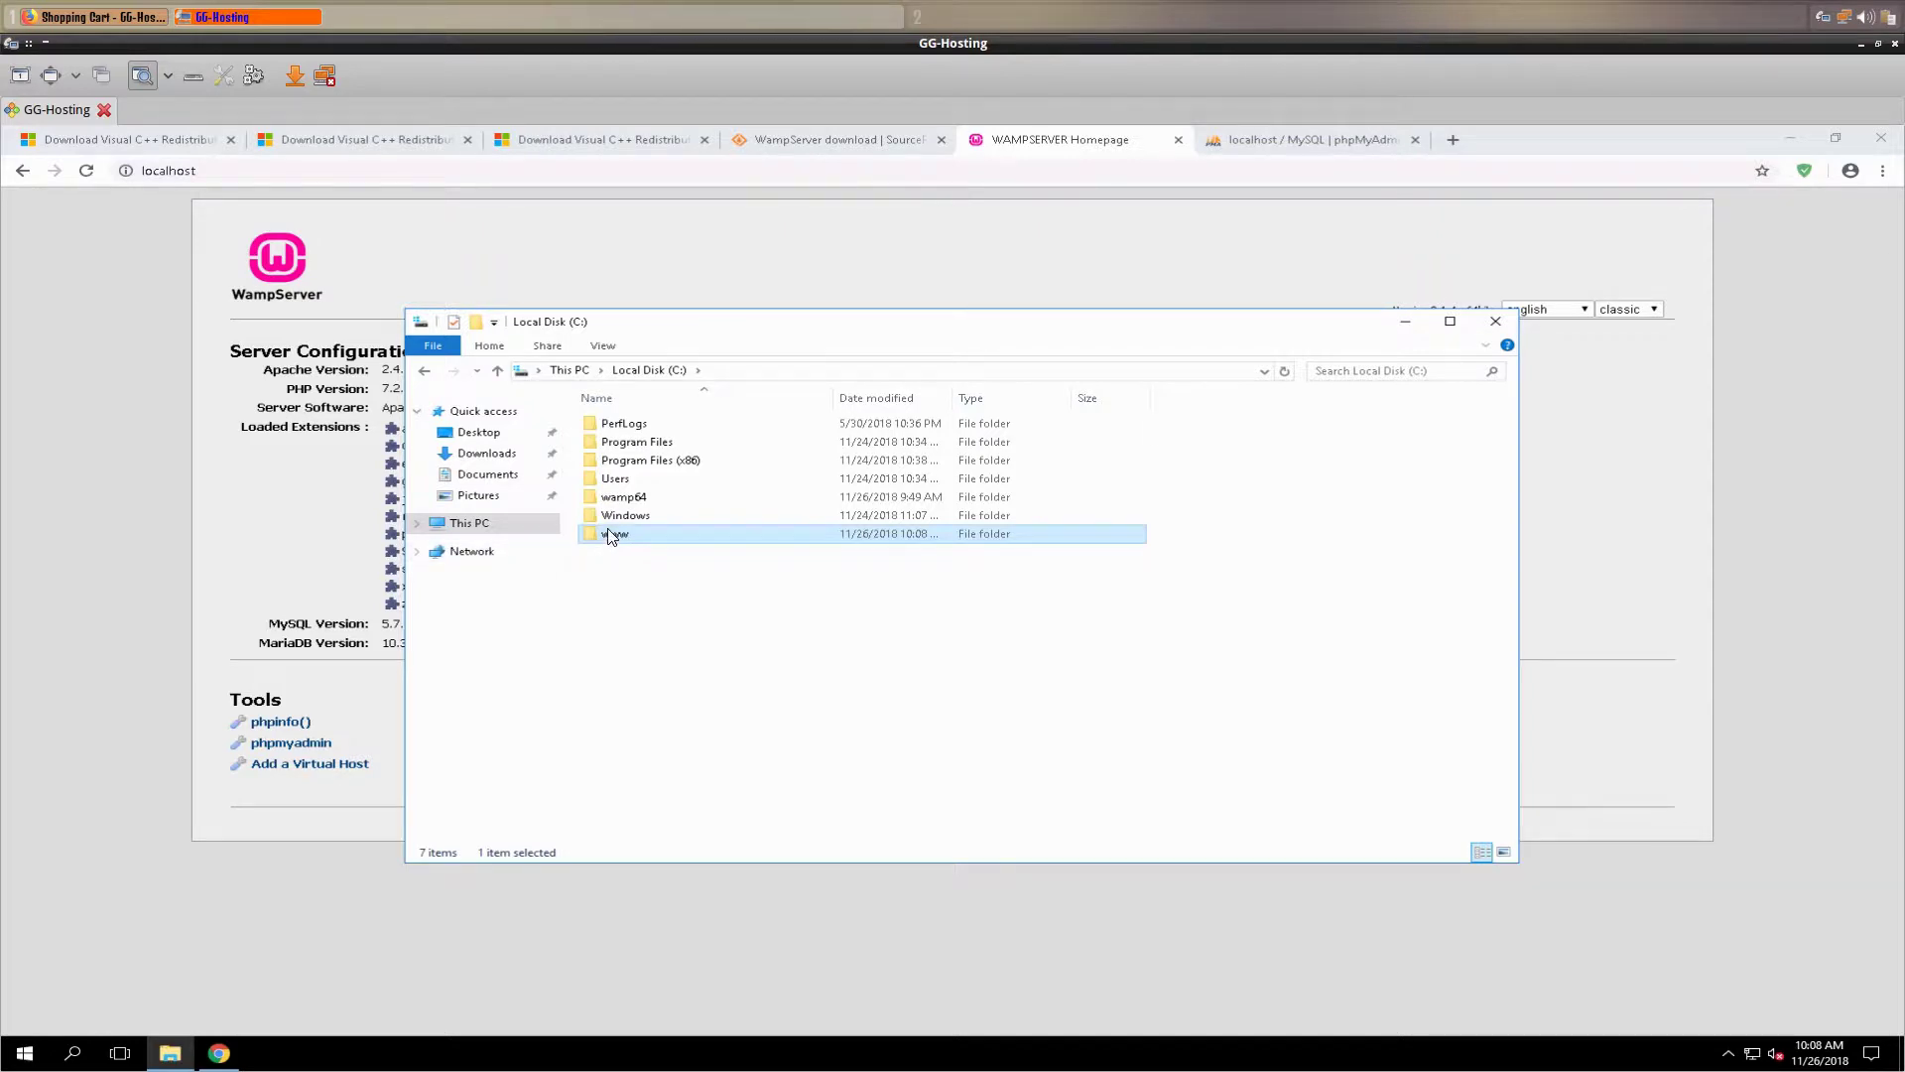
- Inside www, create and open a 3amigos folder, then add a new text document there
double_click(611, 534)
right_click(716, 565)
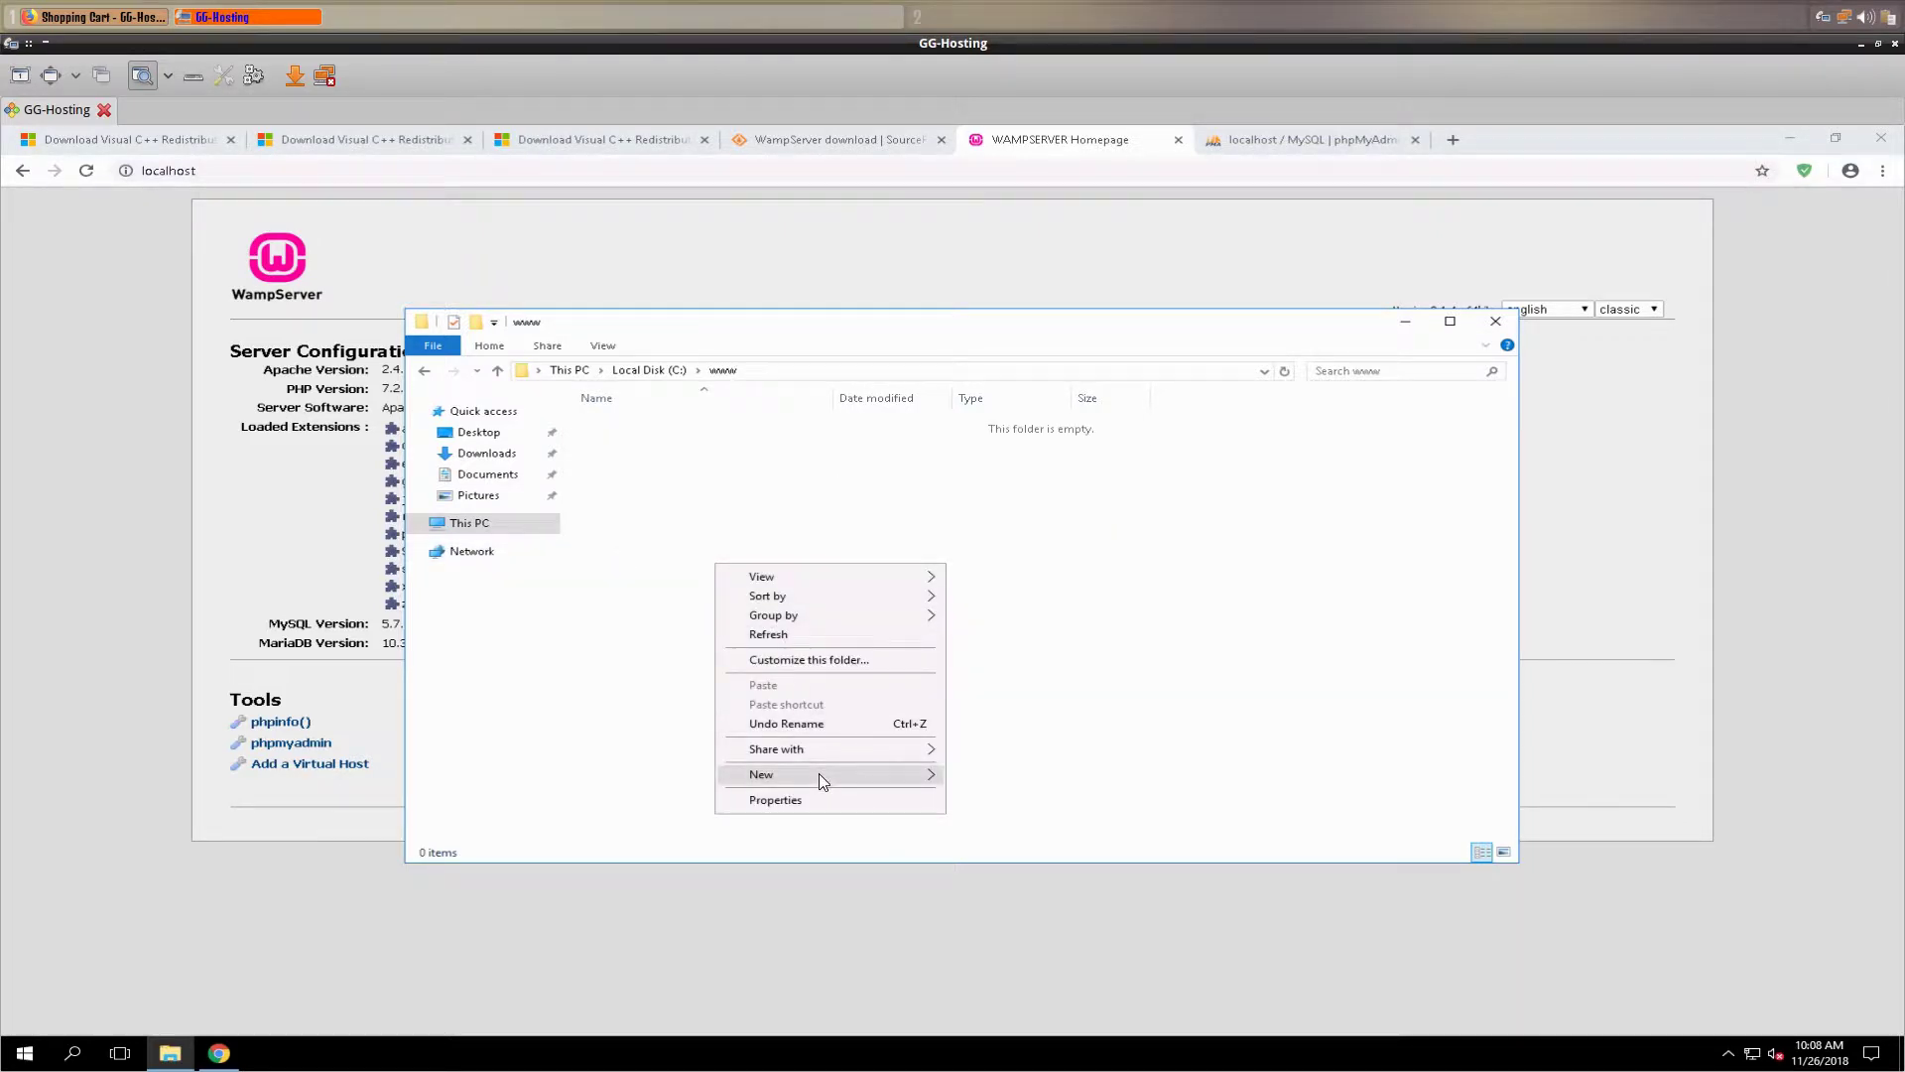
mouse_move(819, 774)
click(992, 777)
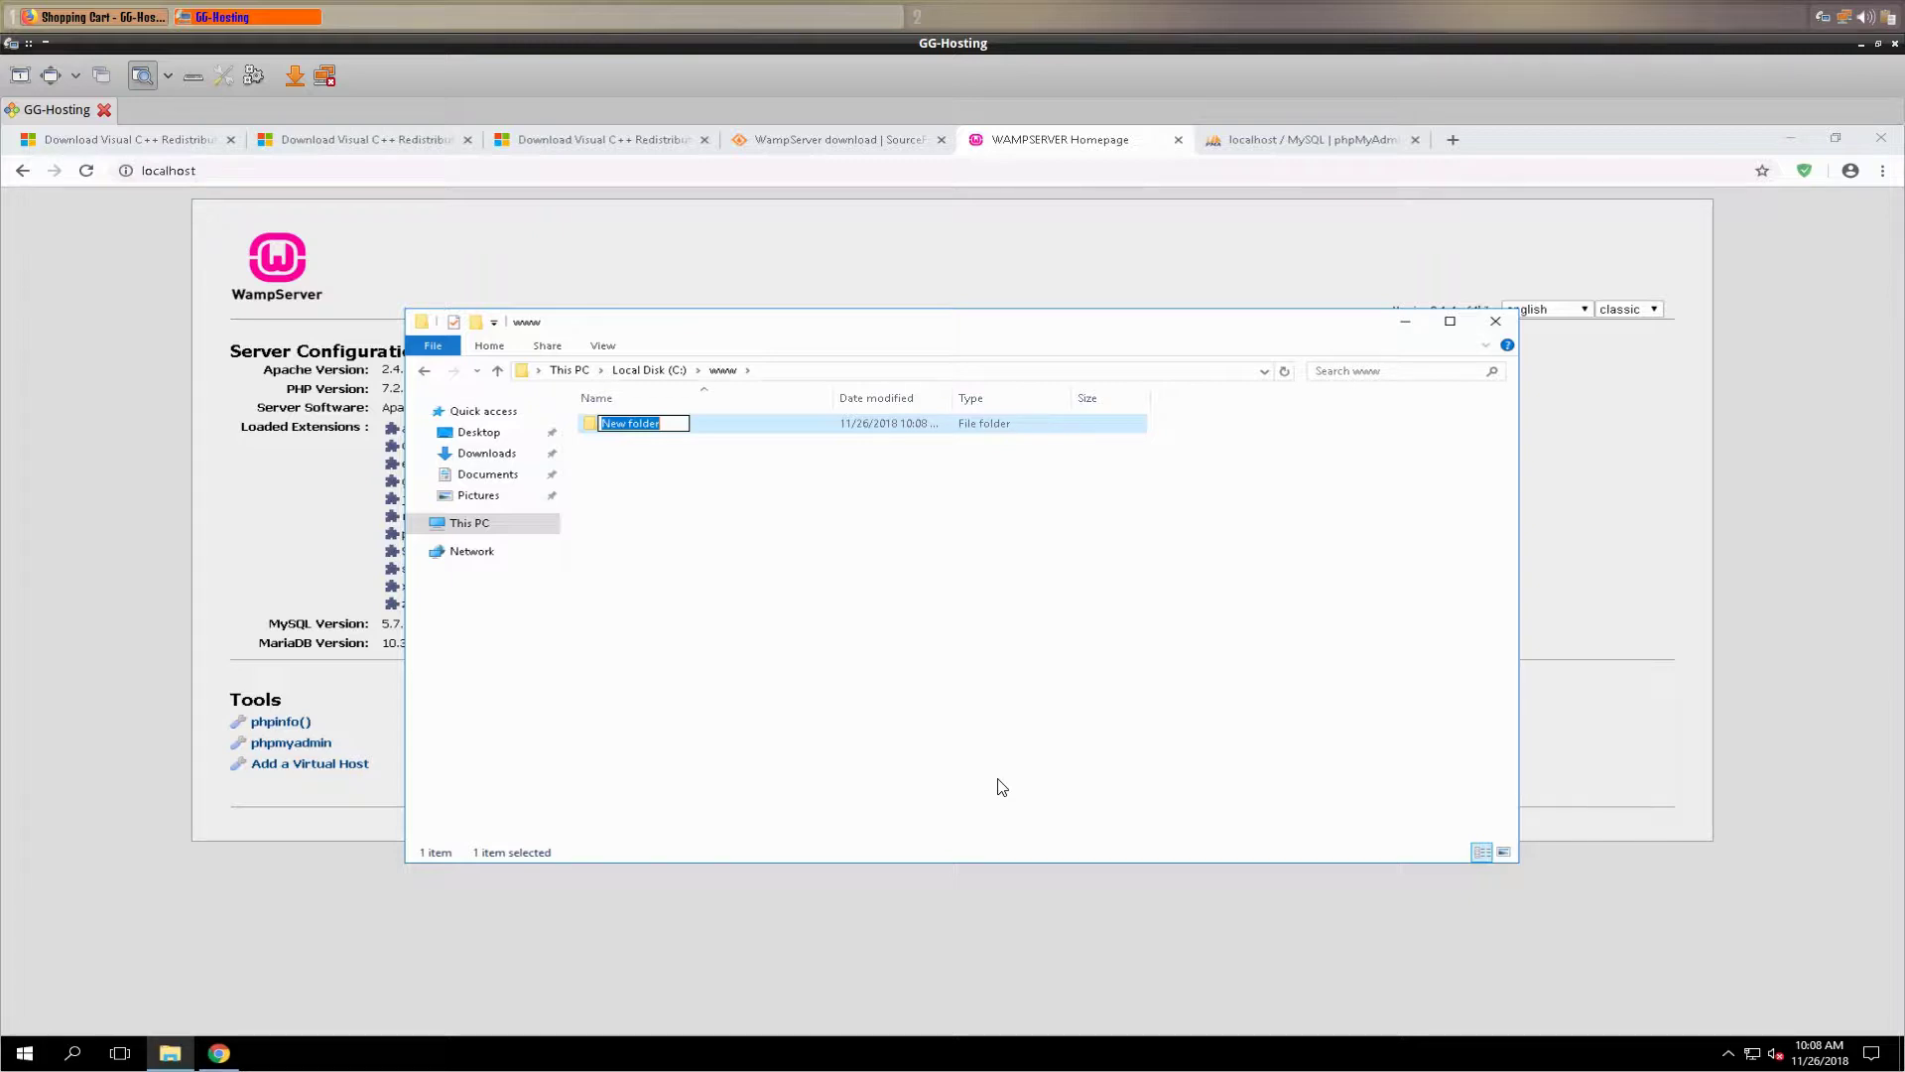
text(3amigos)
key(Return)
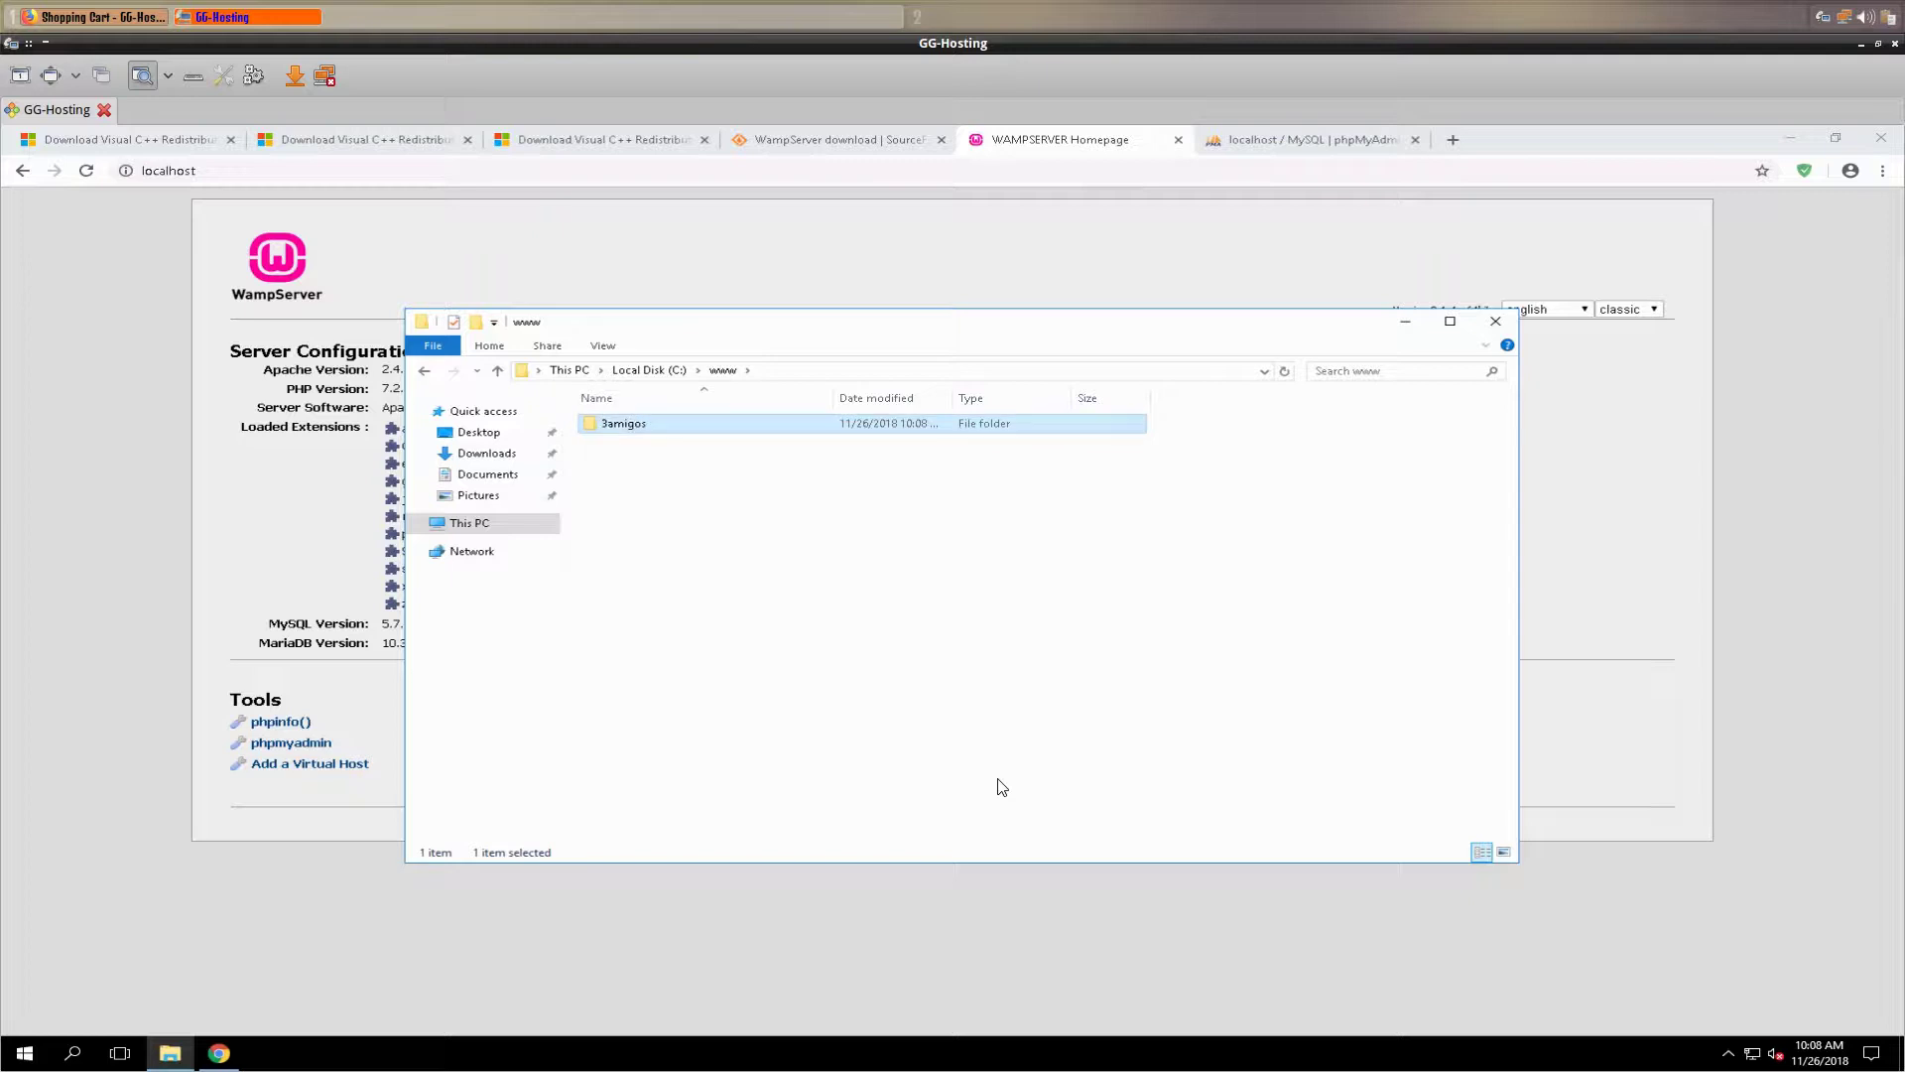
double_click(645, 427)
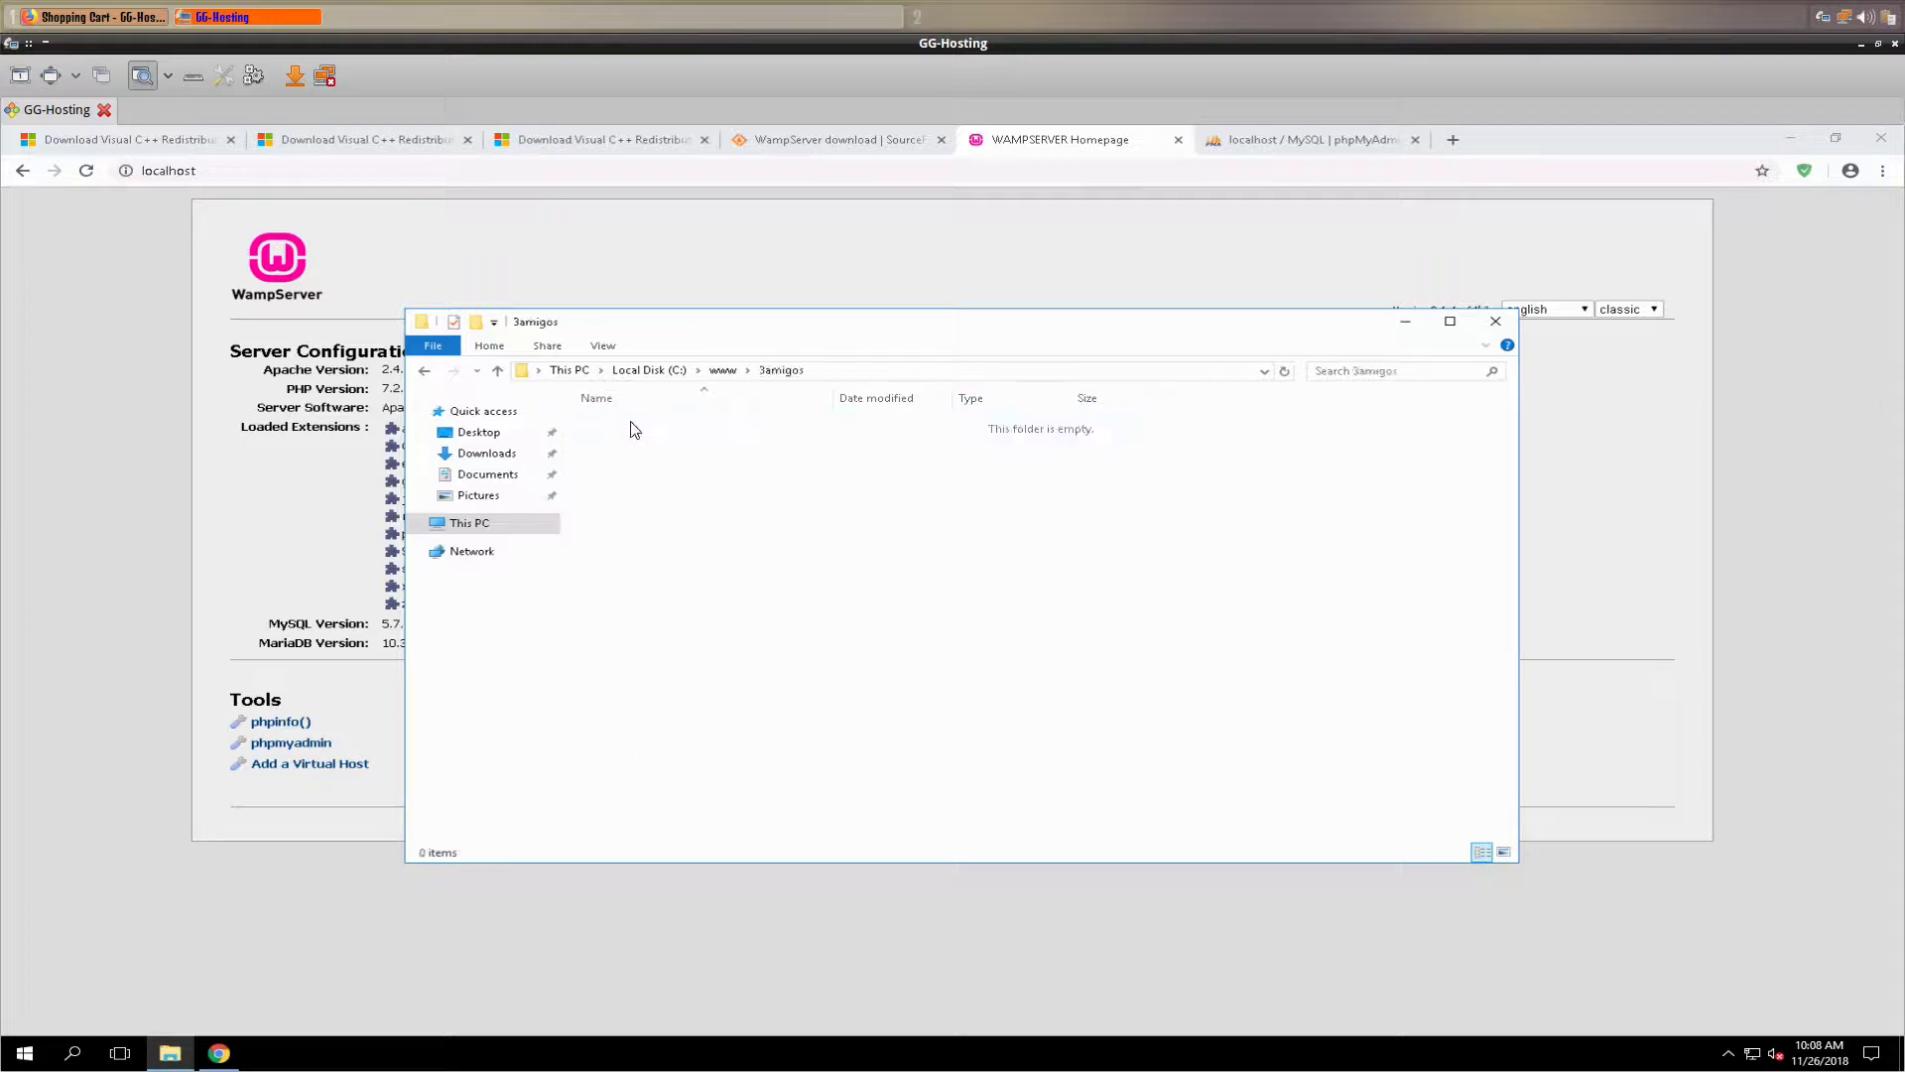
right_click(669, 457)
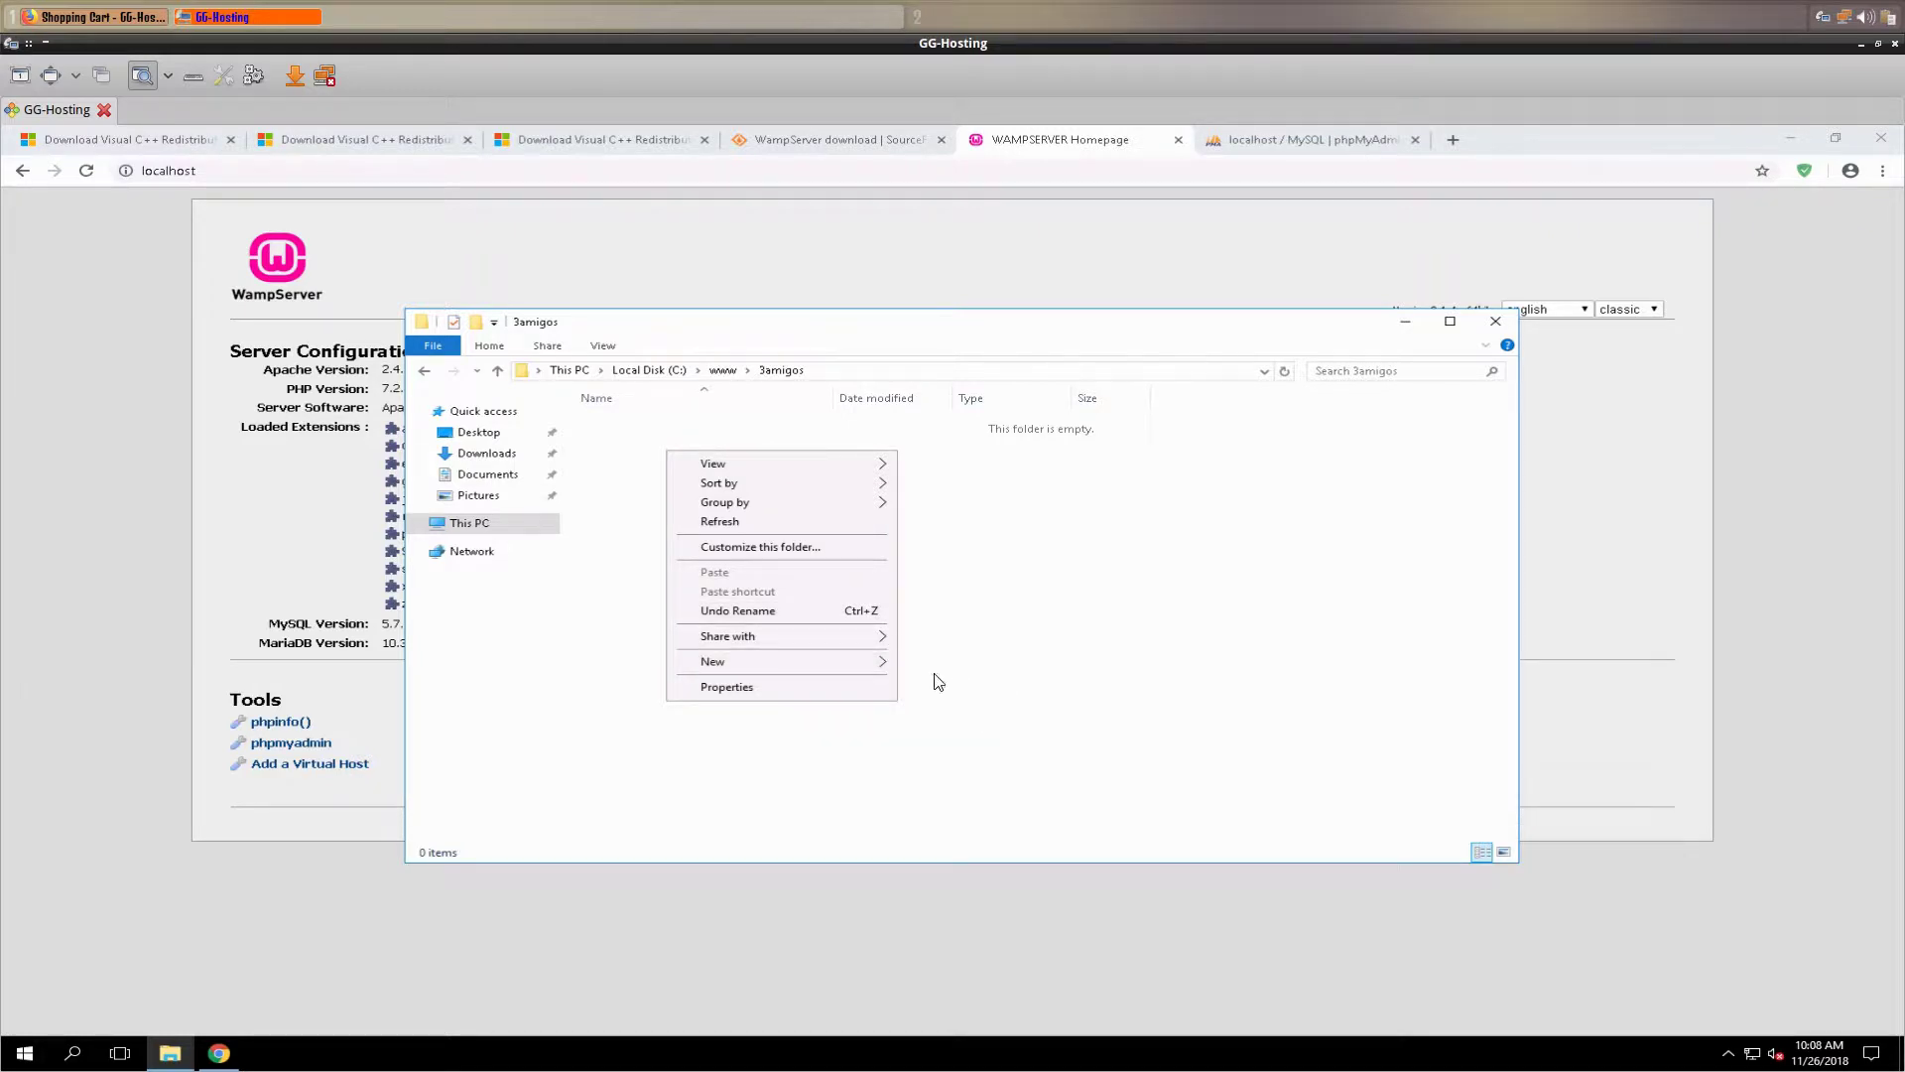
mouse_move(848, 657)
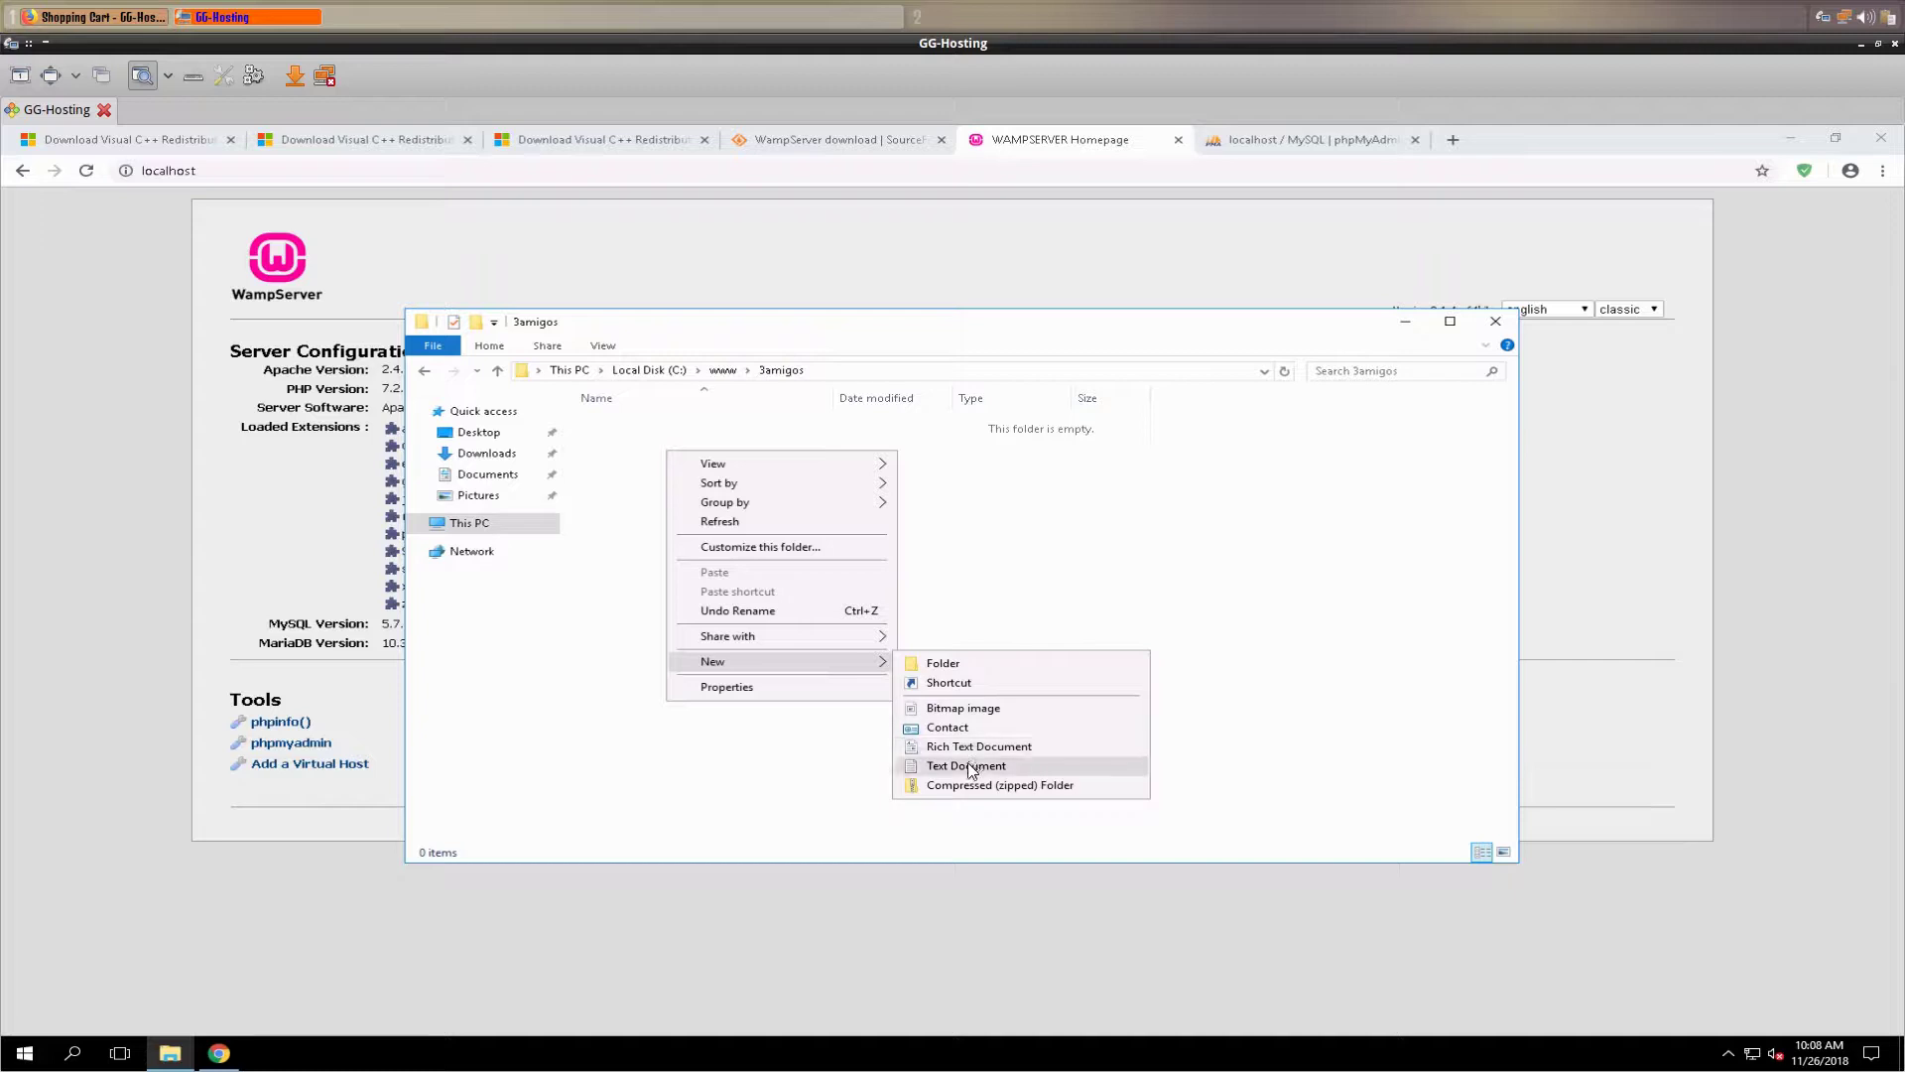
click(967, 766)
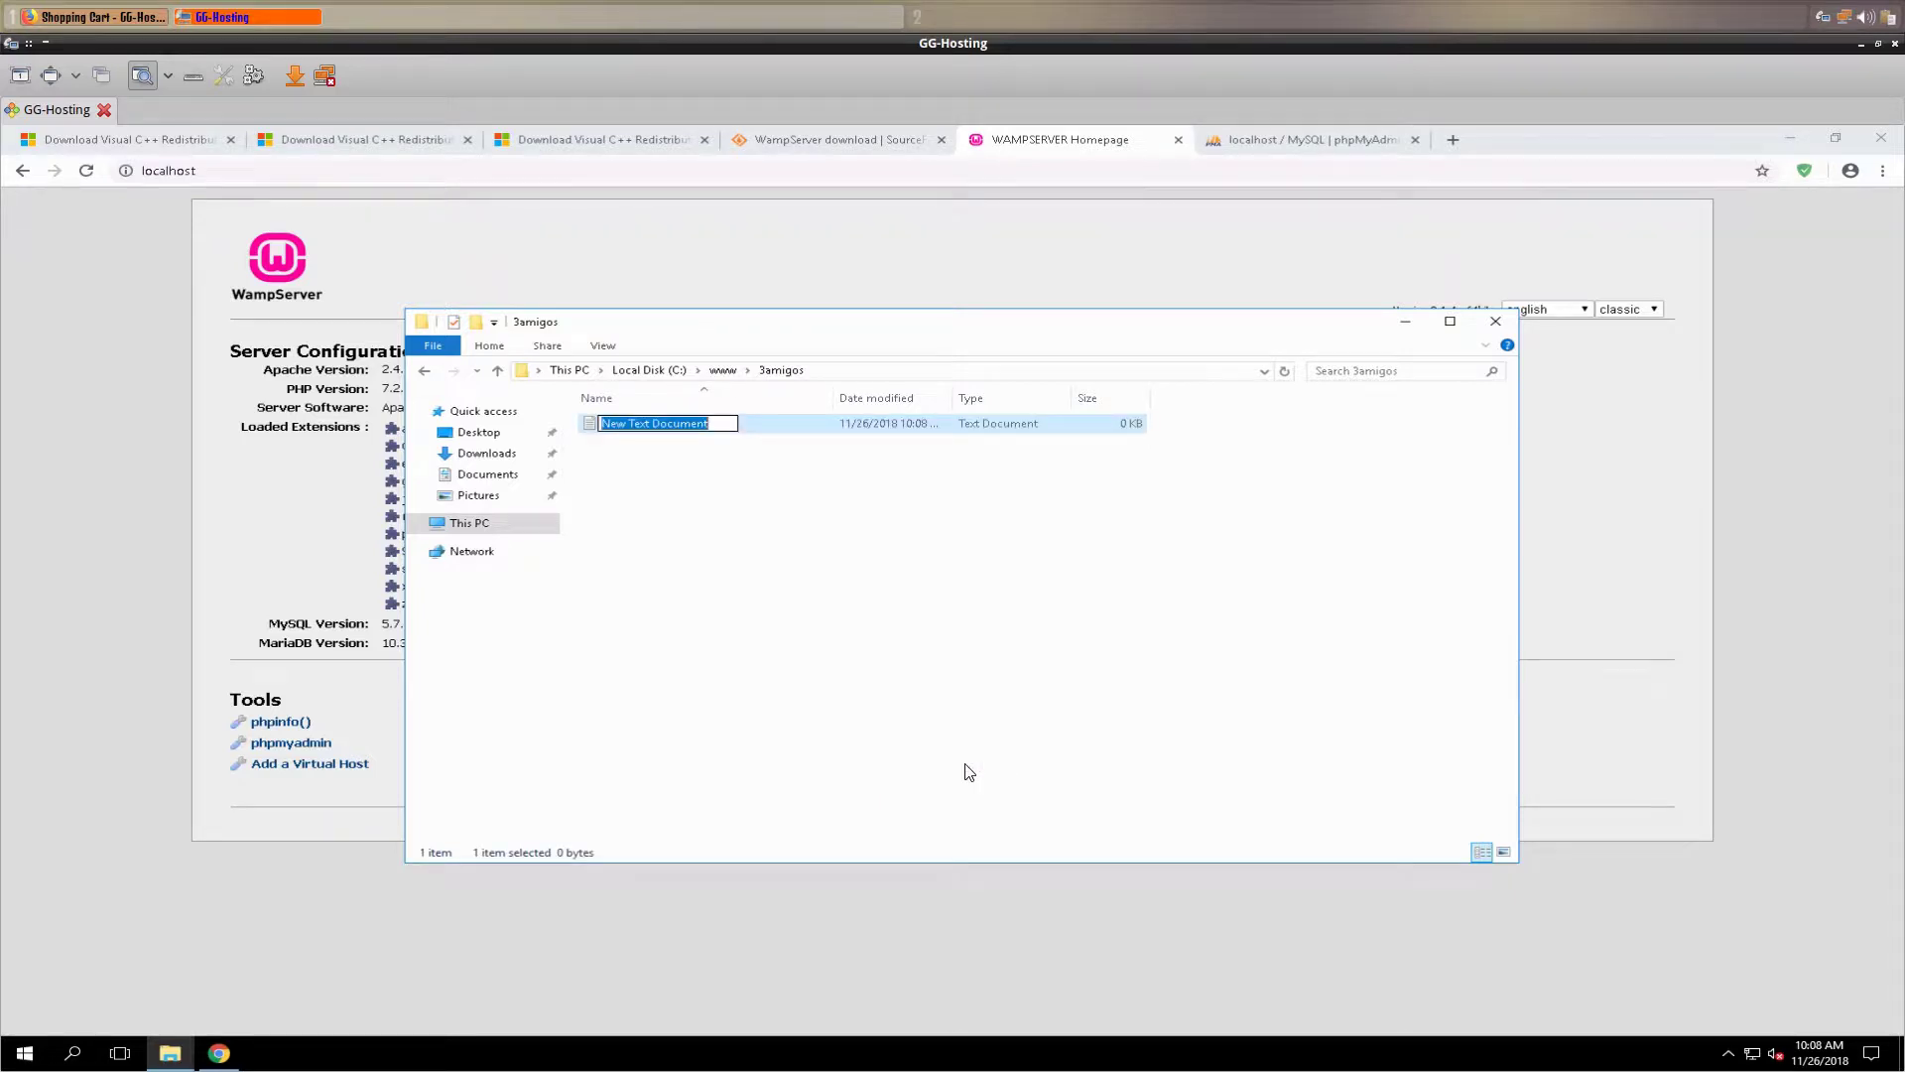
- Name the new text document index.html and turn on file name extensions in View
text(inde)
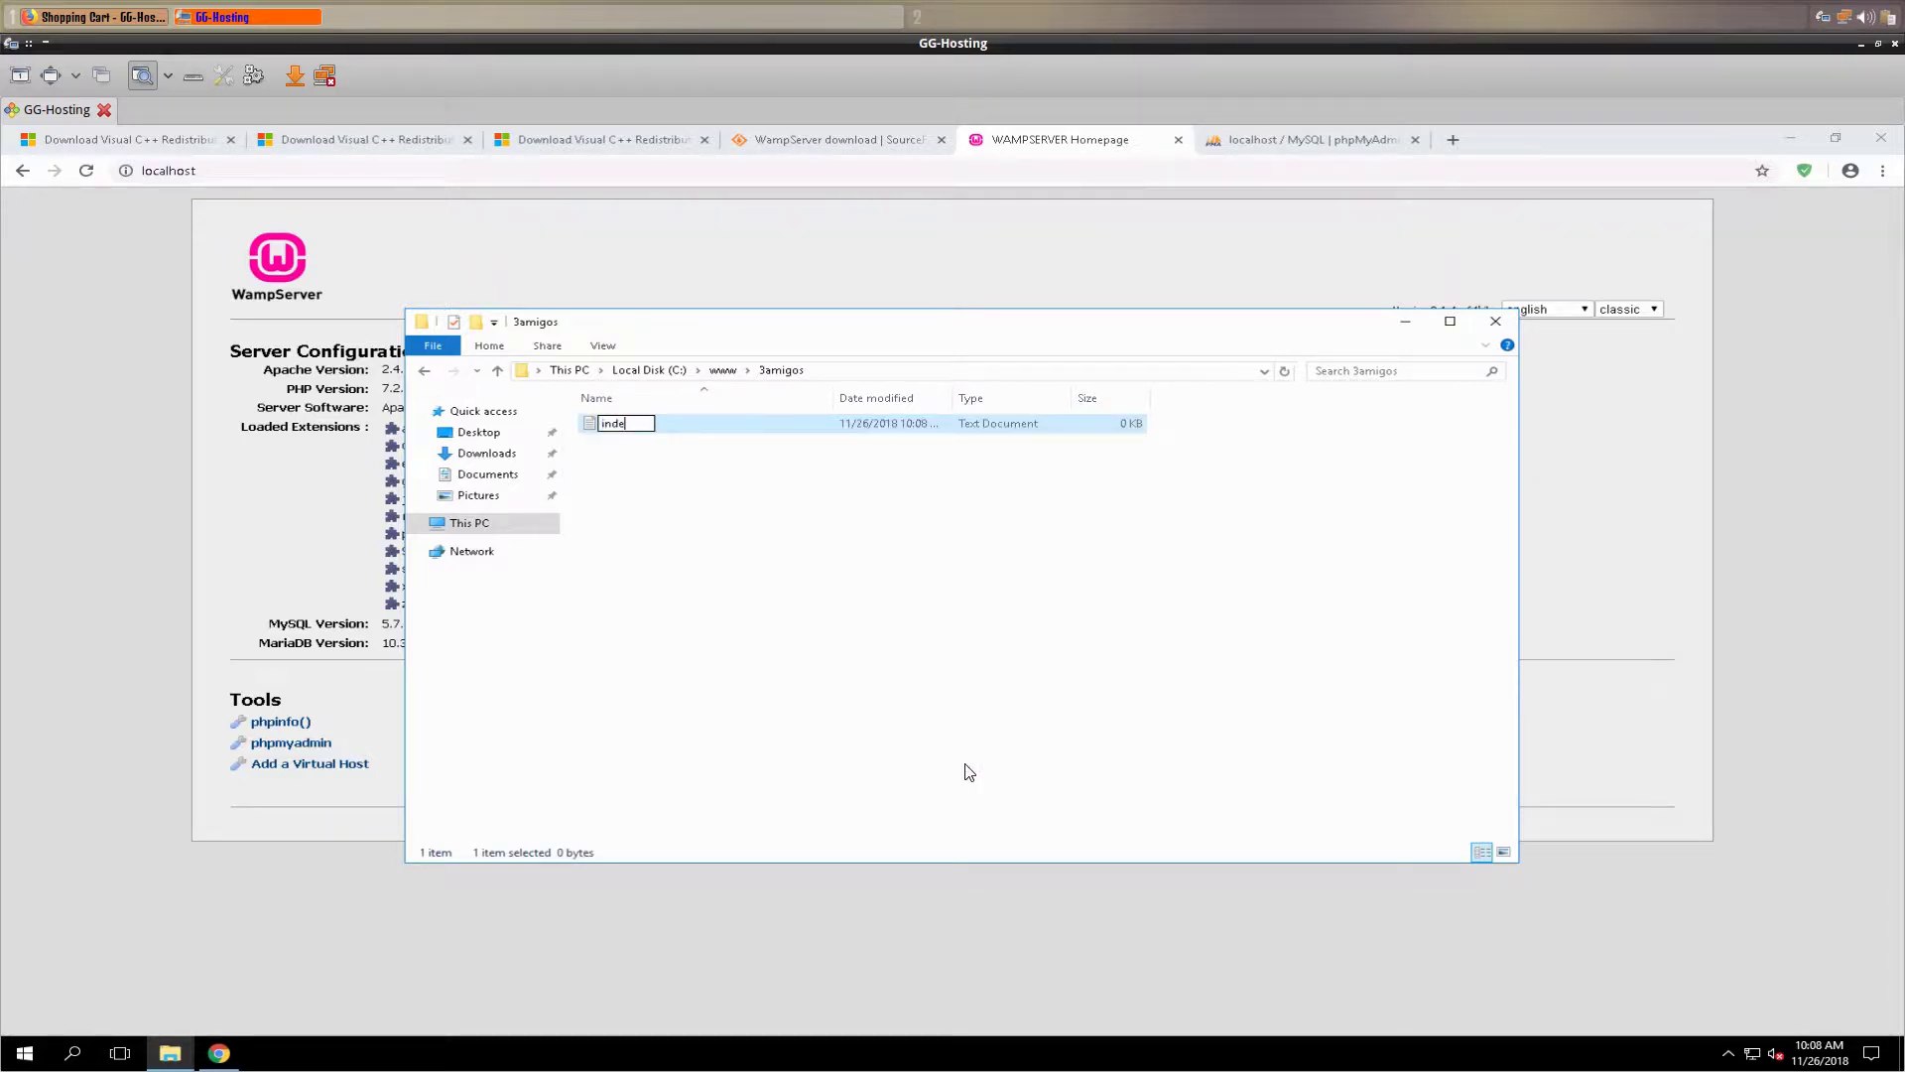
text(x.html)
key(Return)
click(493, 323)
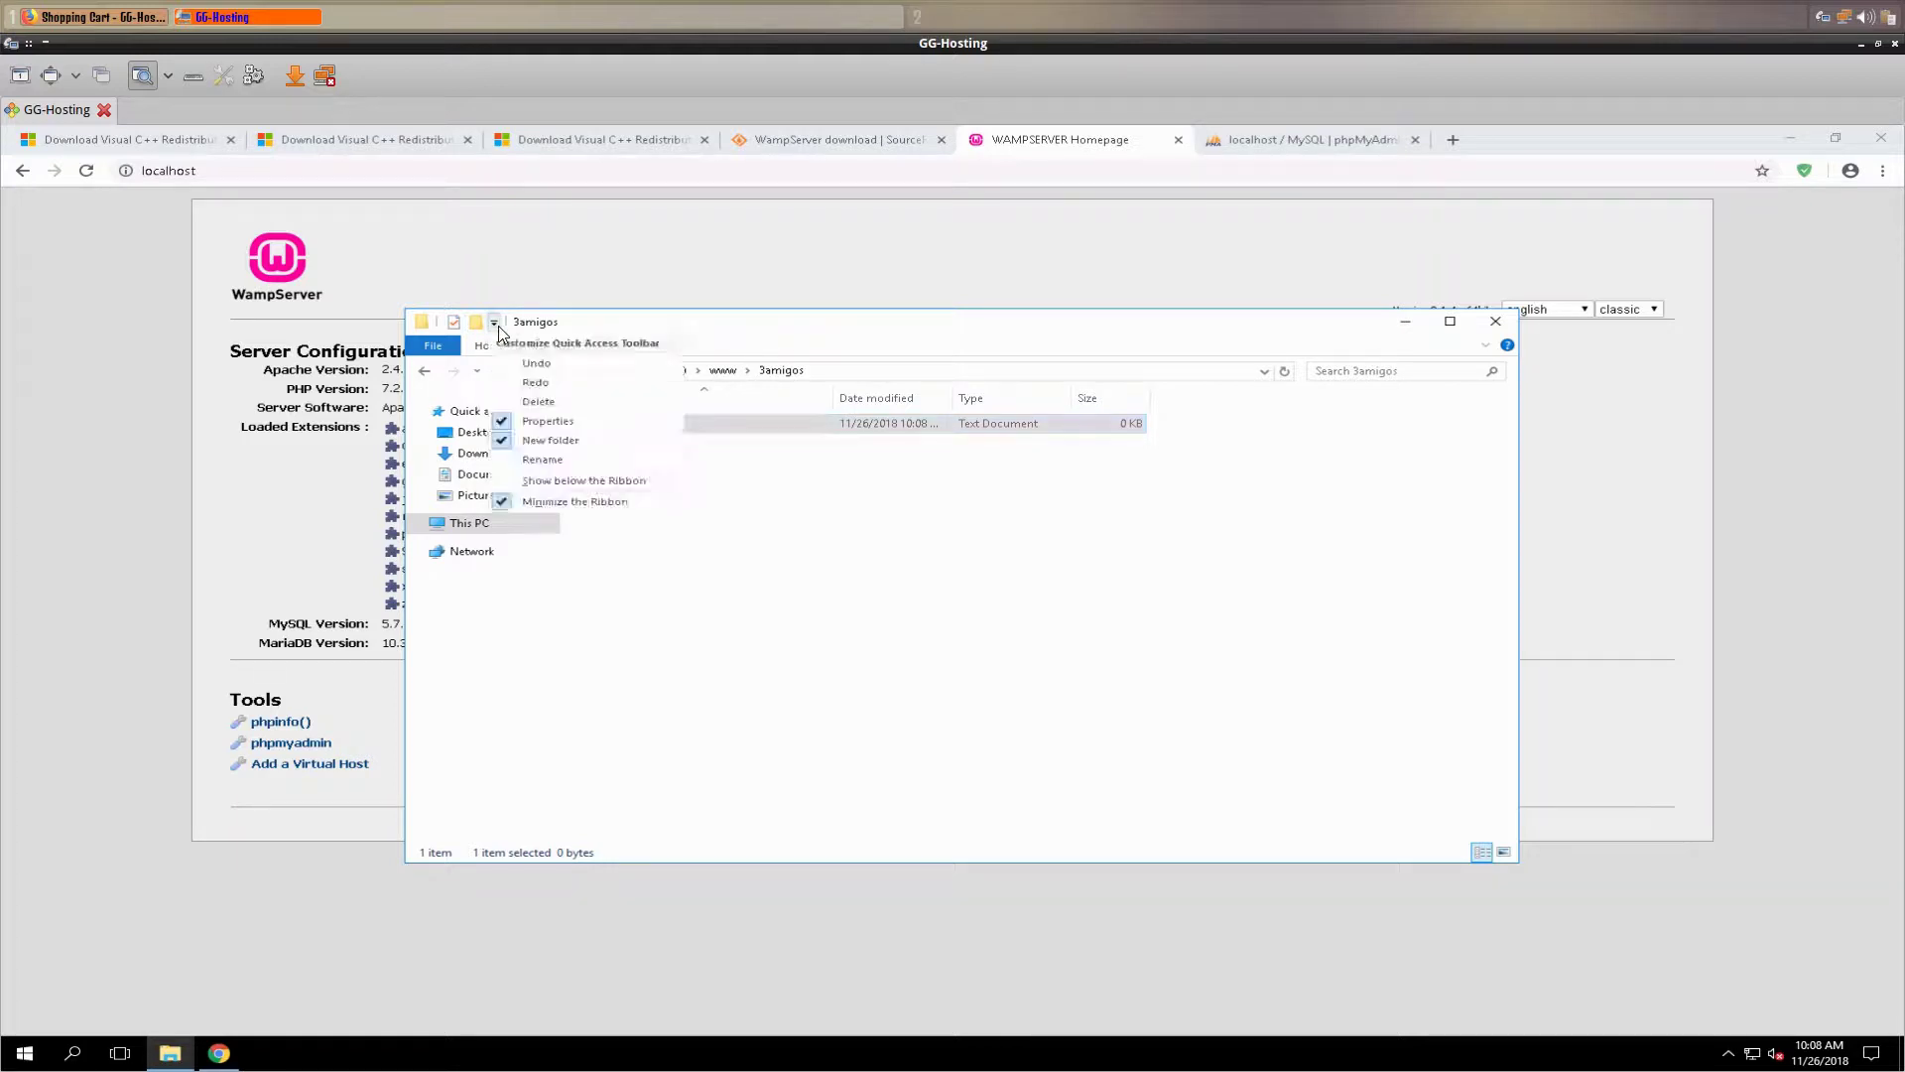
click(783, 349)
click(602, 347)
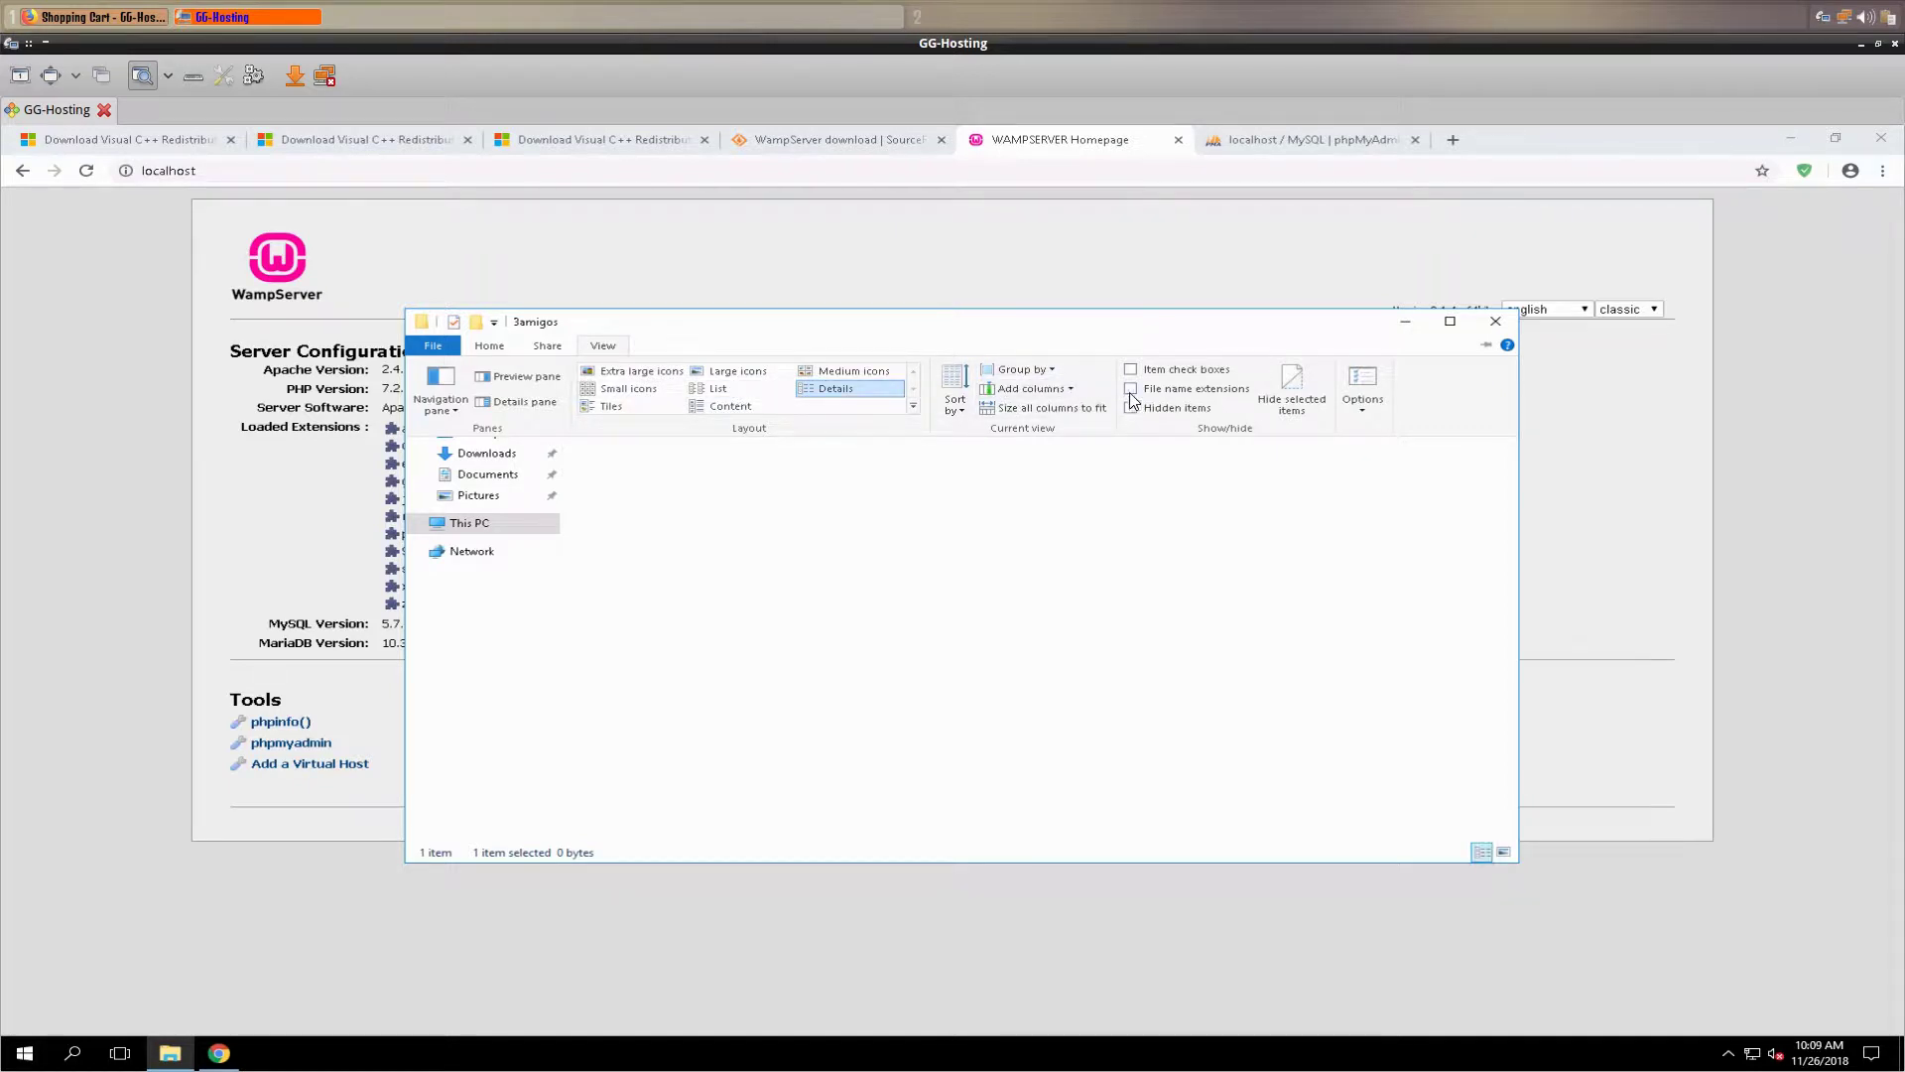
click(1215, 506)
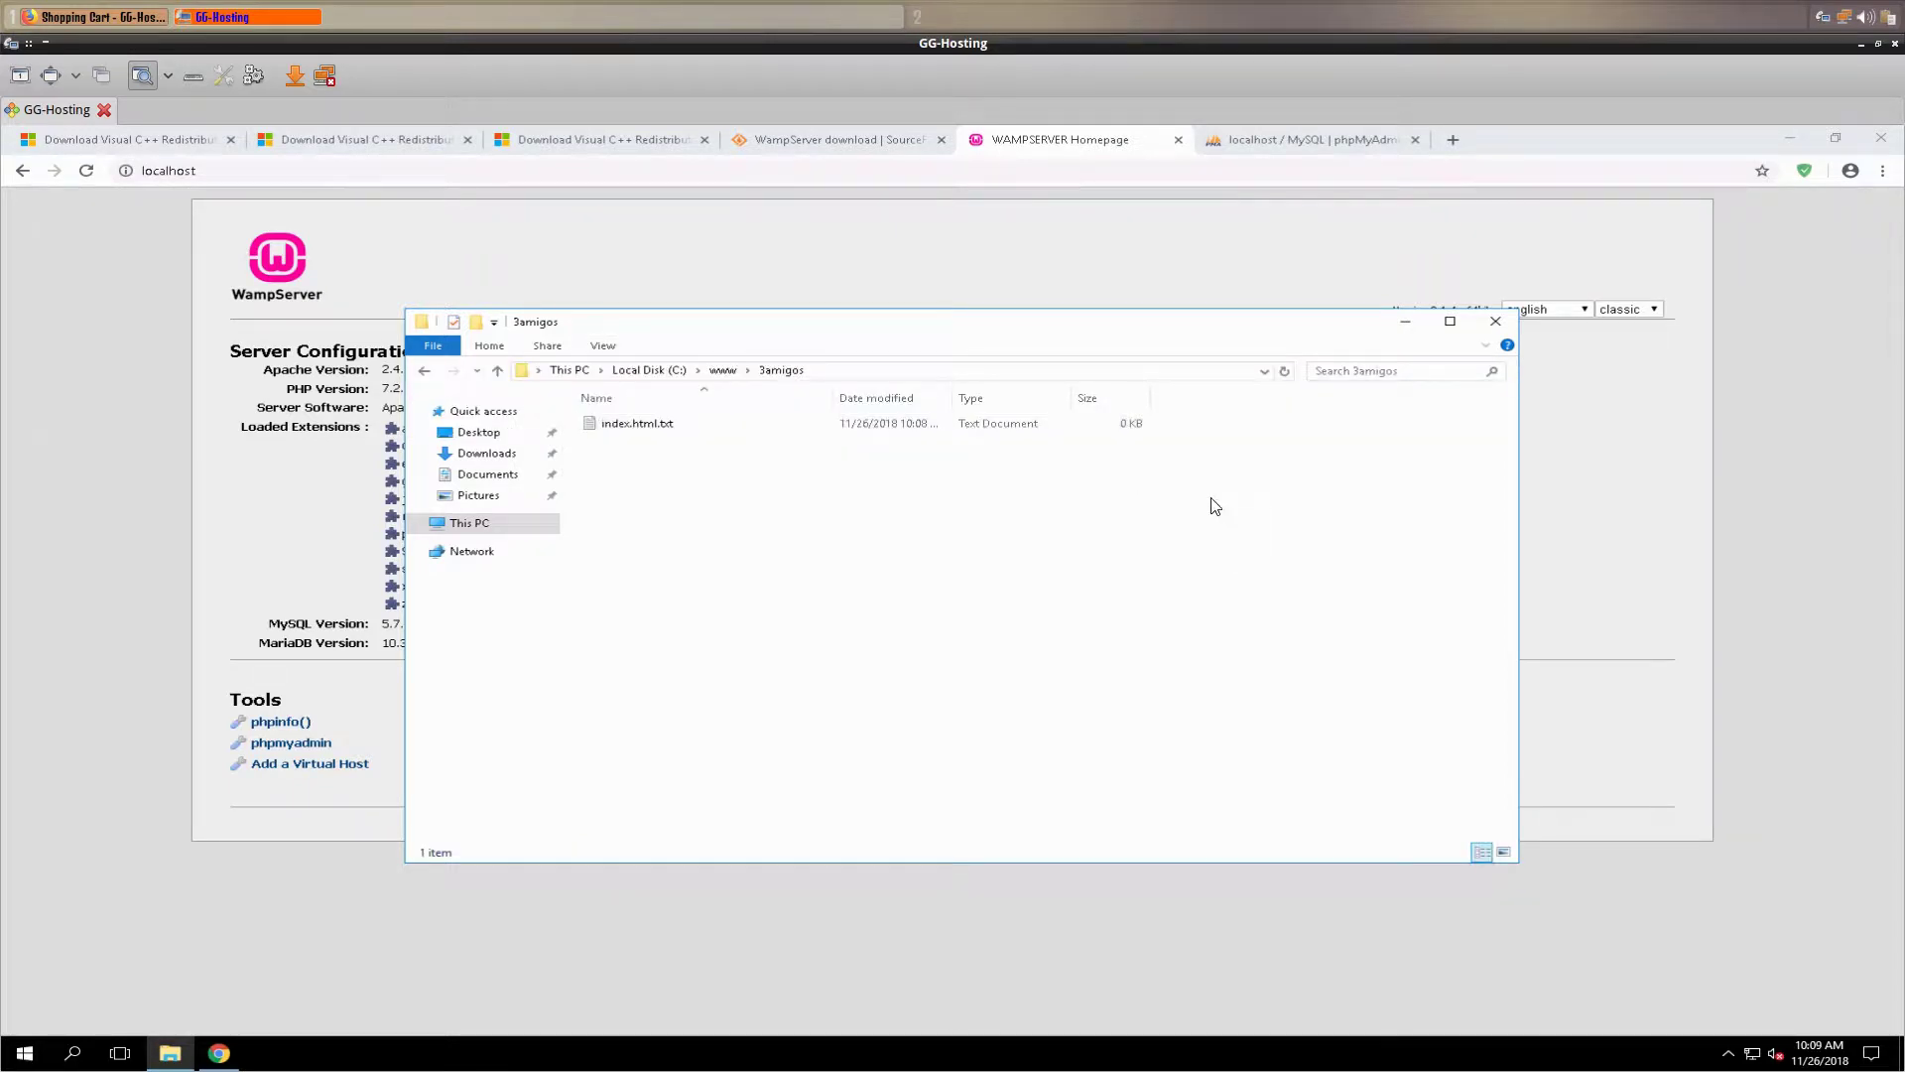
- Remove the .txt extension so the file is index.html, confirming the extension change
click(675, 428)
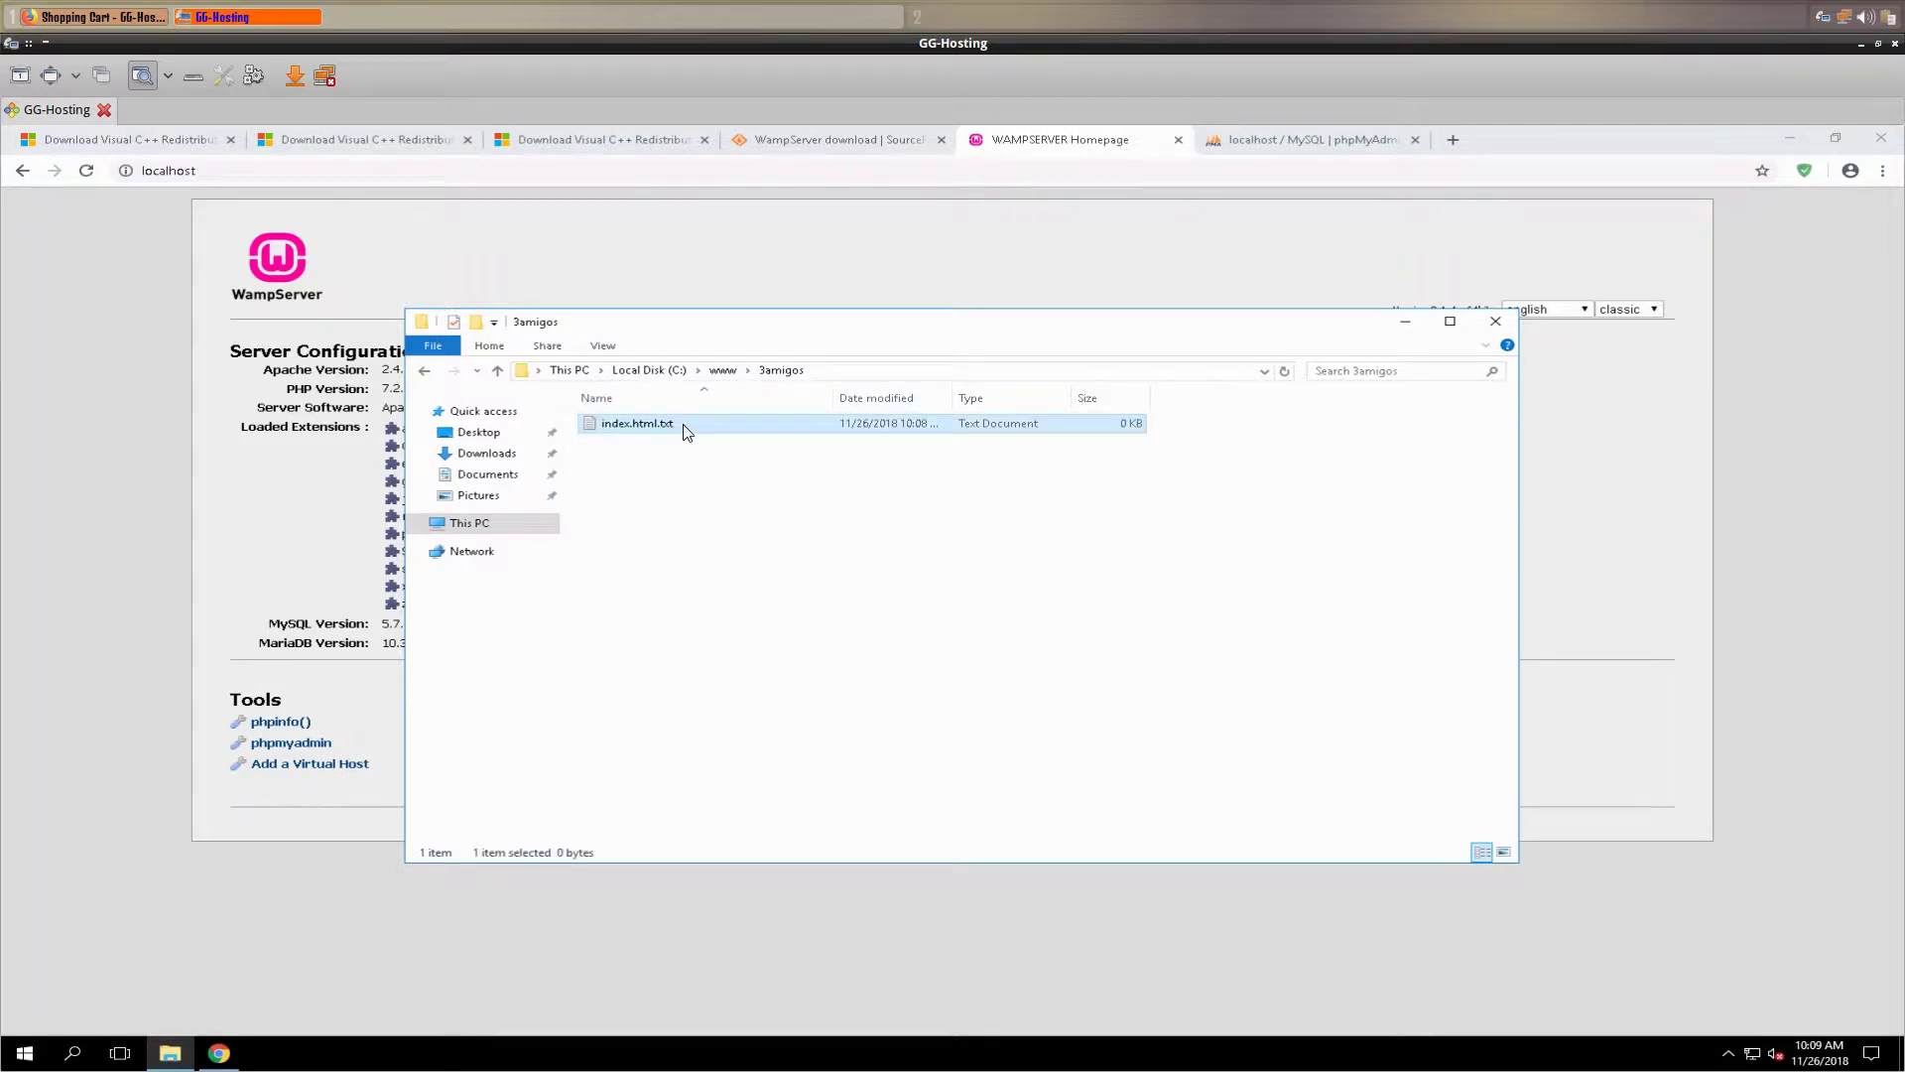
right_click(685, 433)
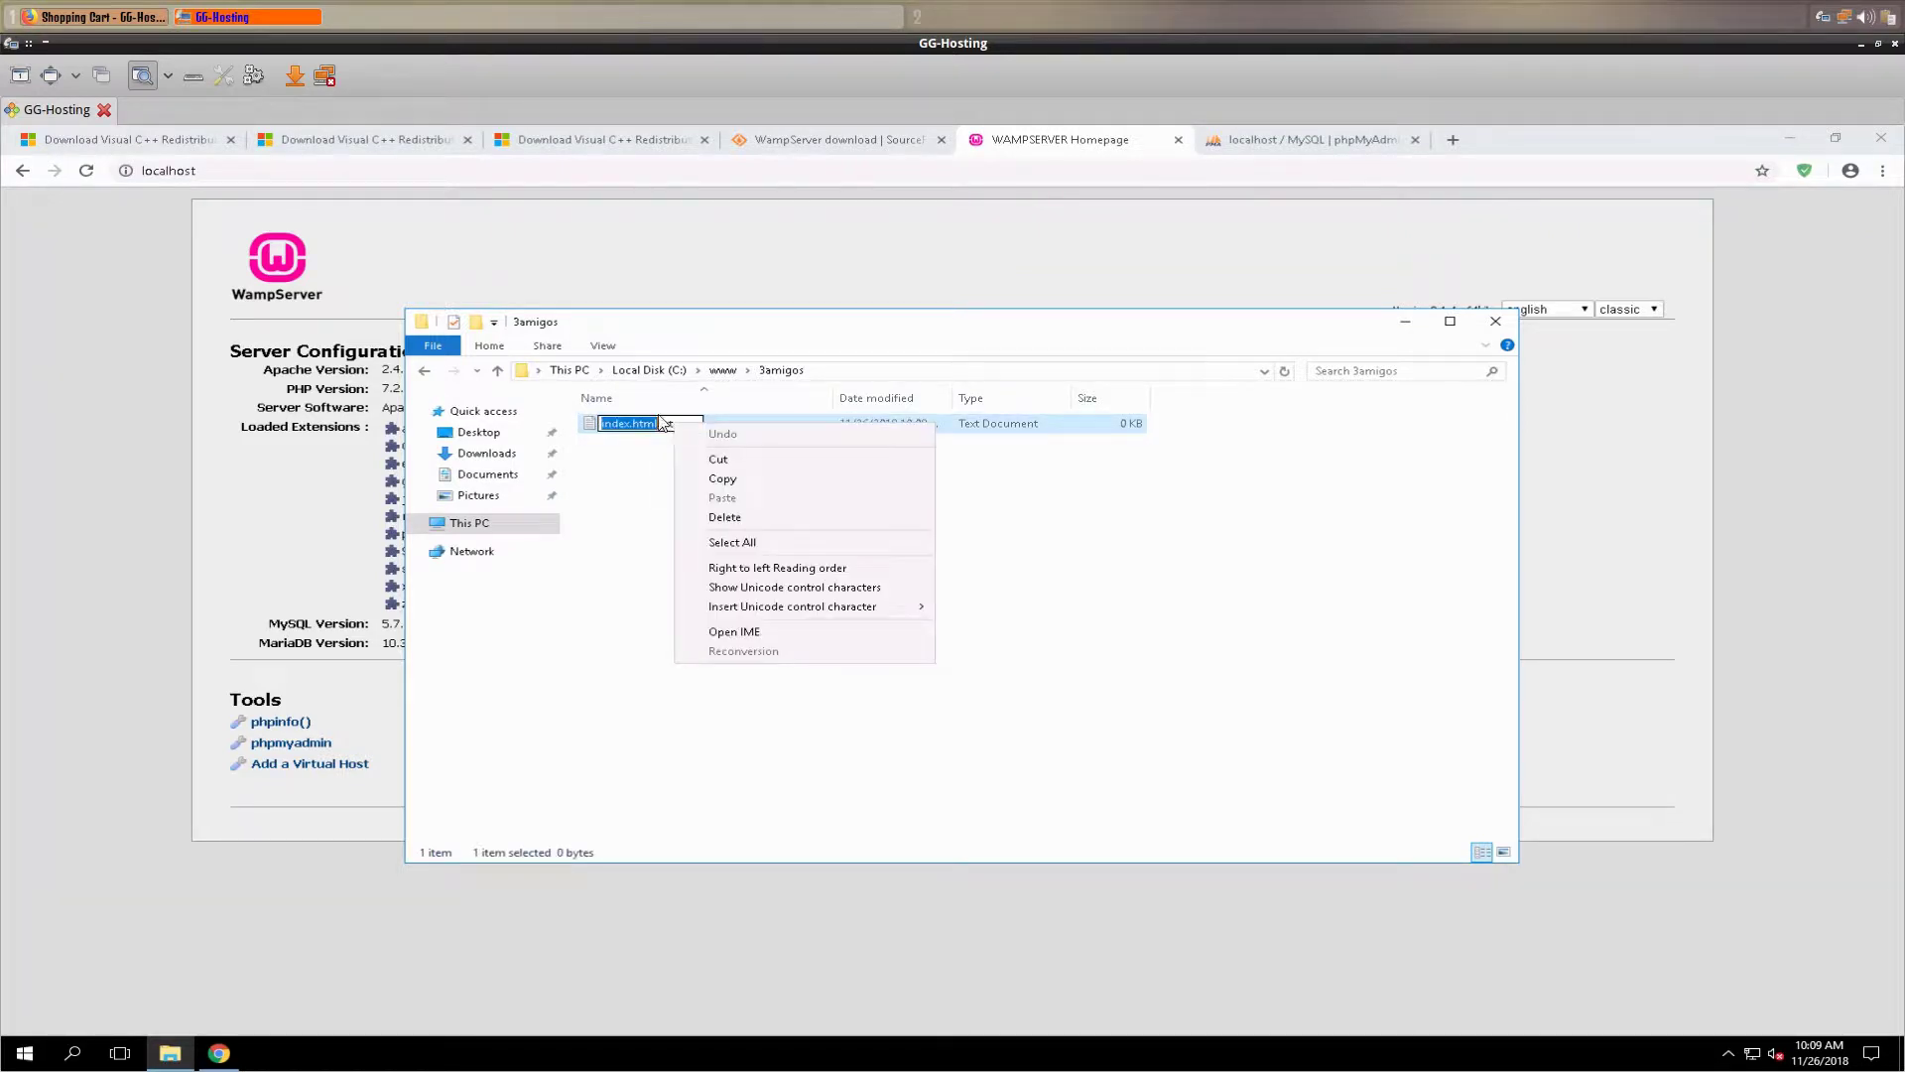
click(667, 426)
click(679, 429)
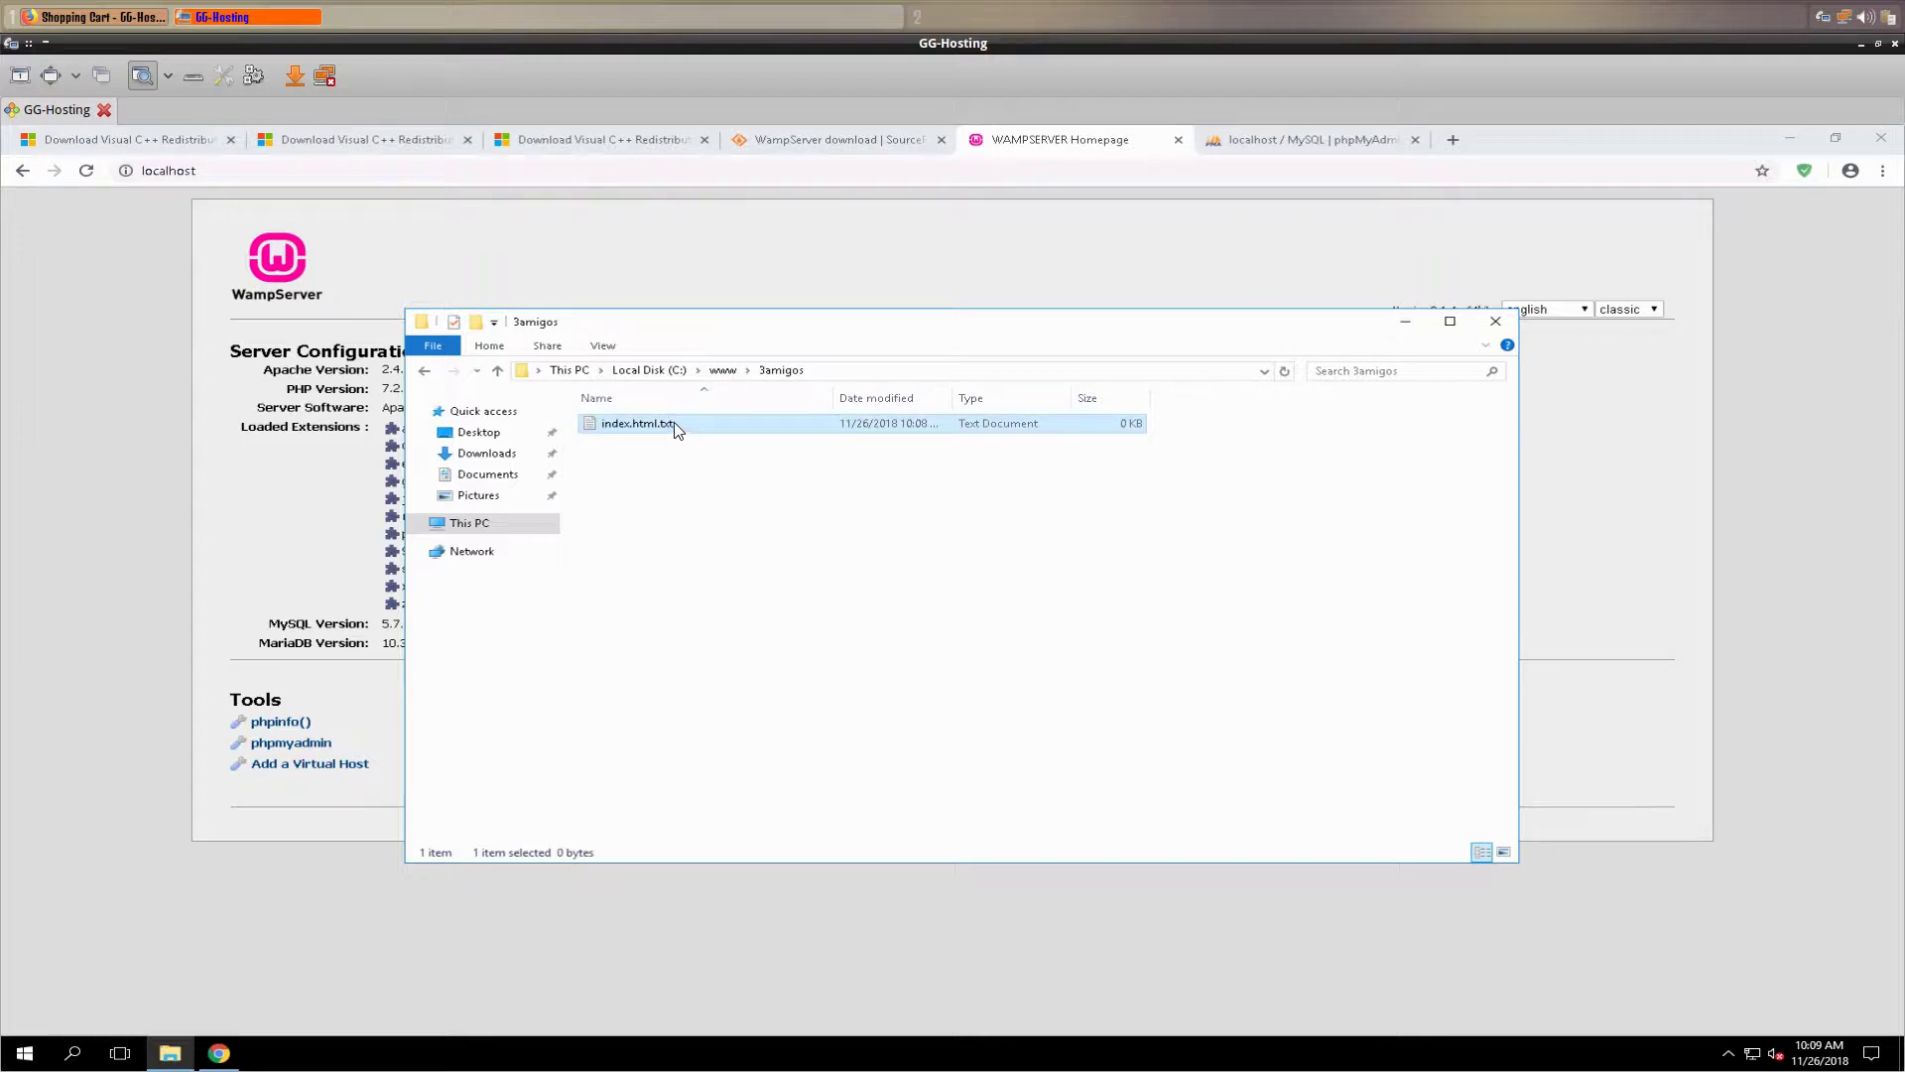
click(681, 426)
key(BackSpace)
key(BackSpace)
key(BackSpace)
key(BackSpace)
key(Return)
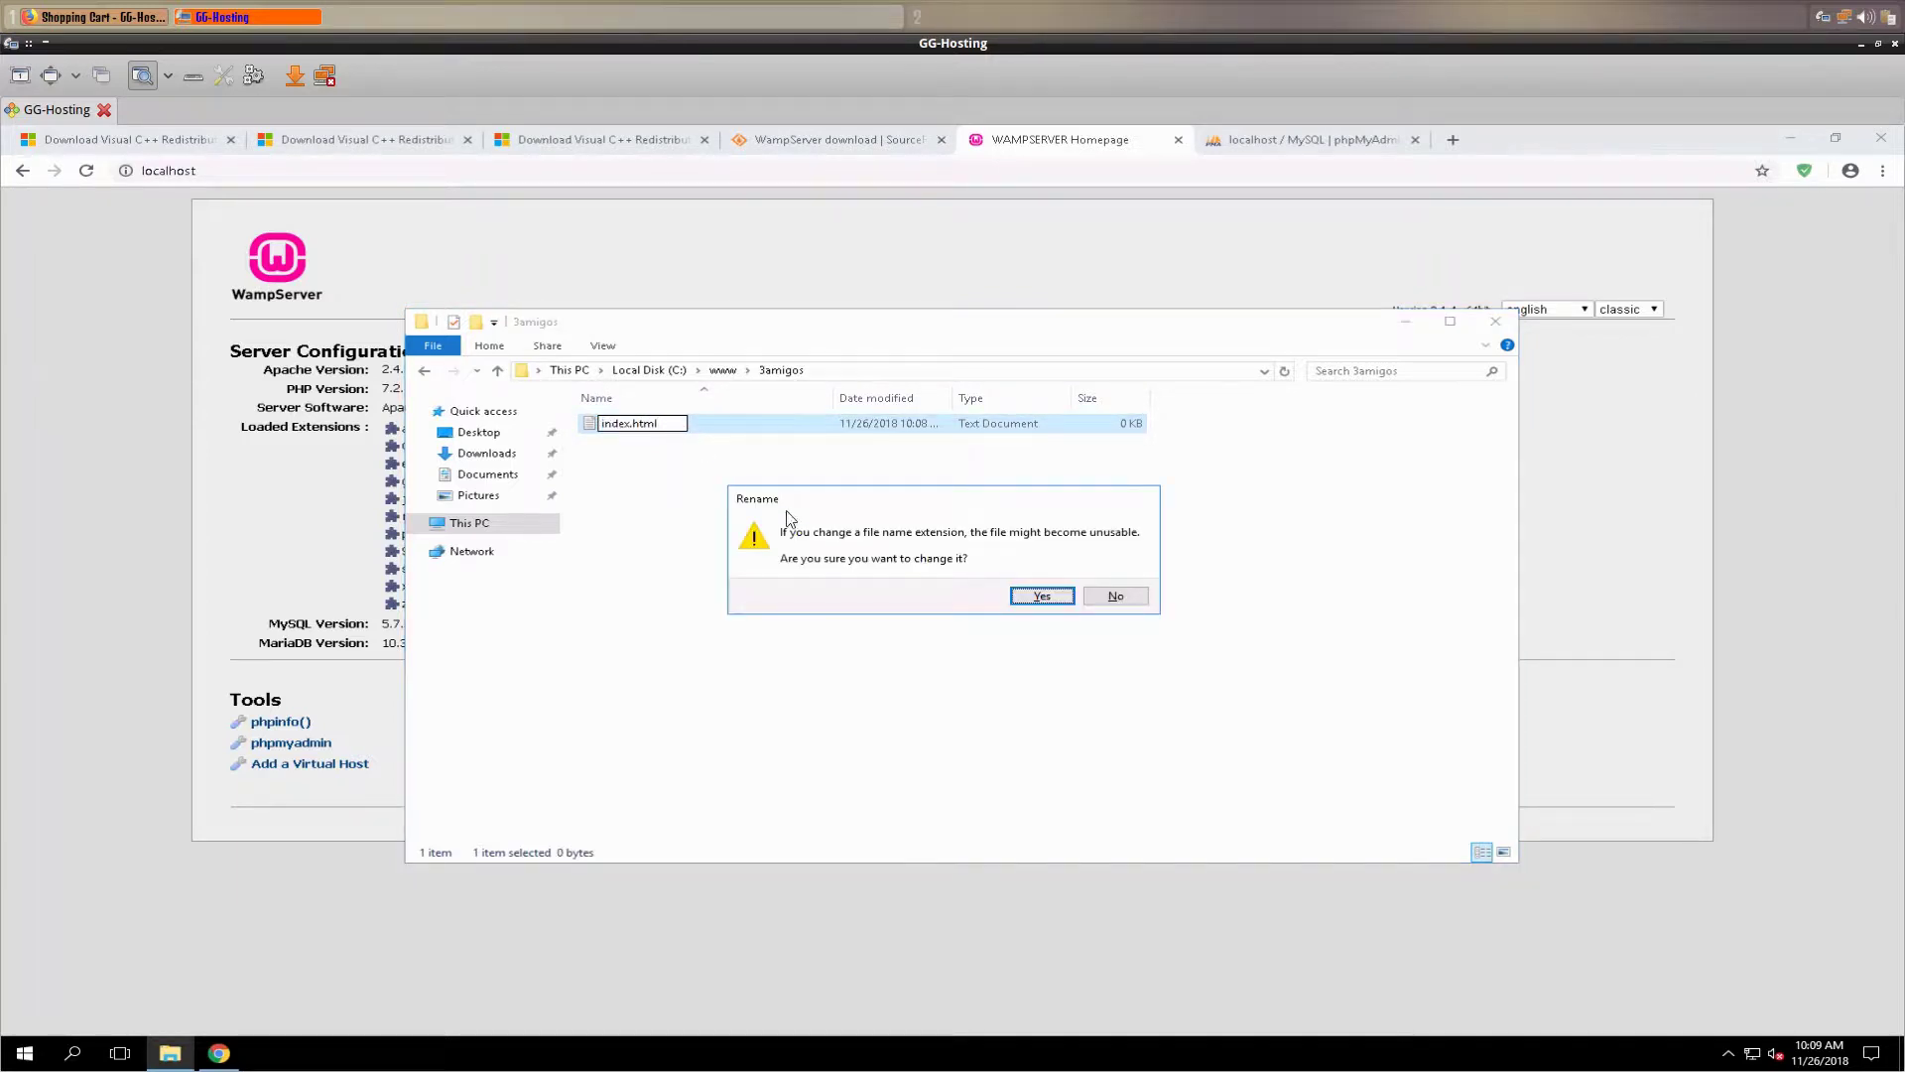
click(1042, 595)
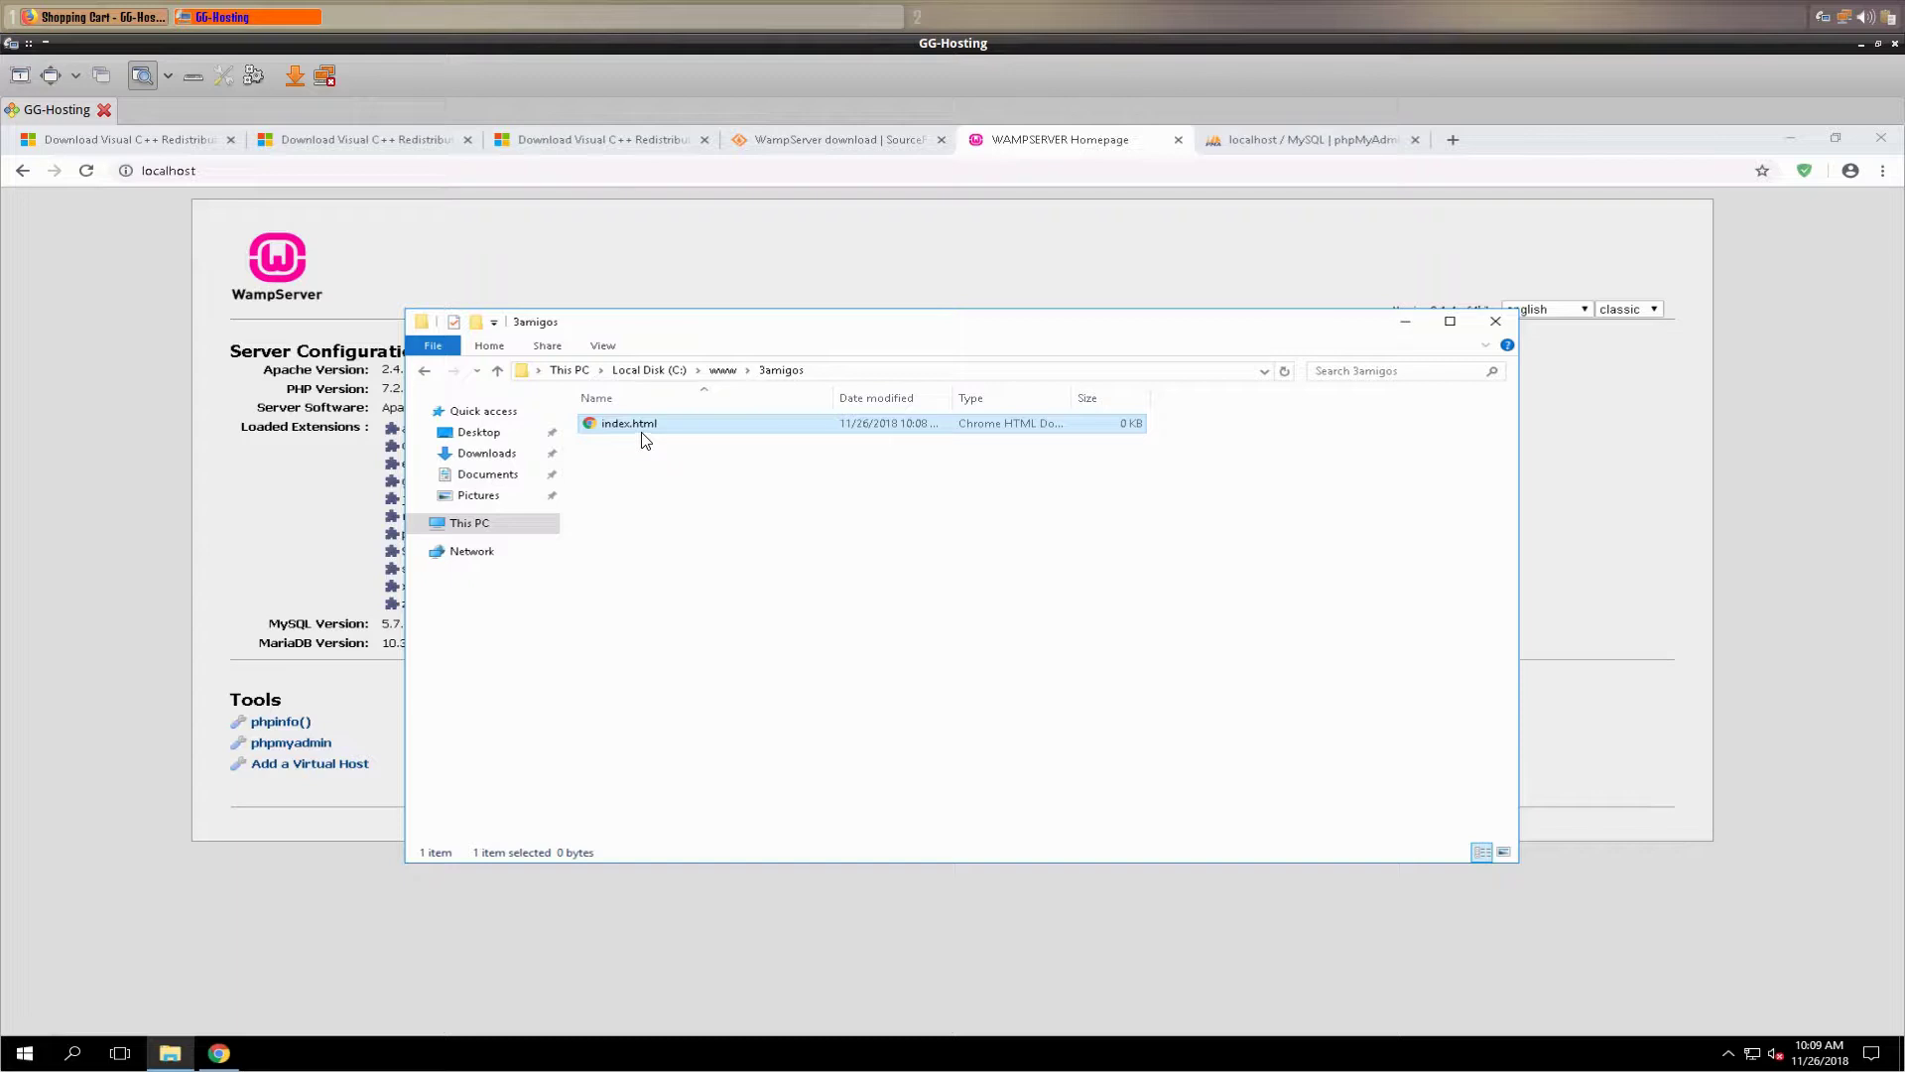
- Open index.html with Notepad via Choose another app and More apps
right_click(623, 425)
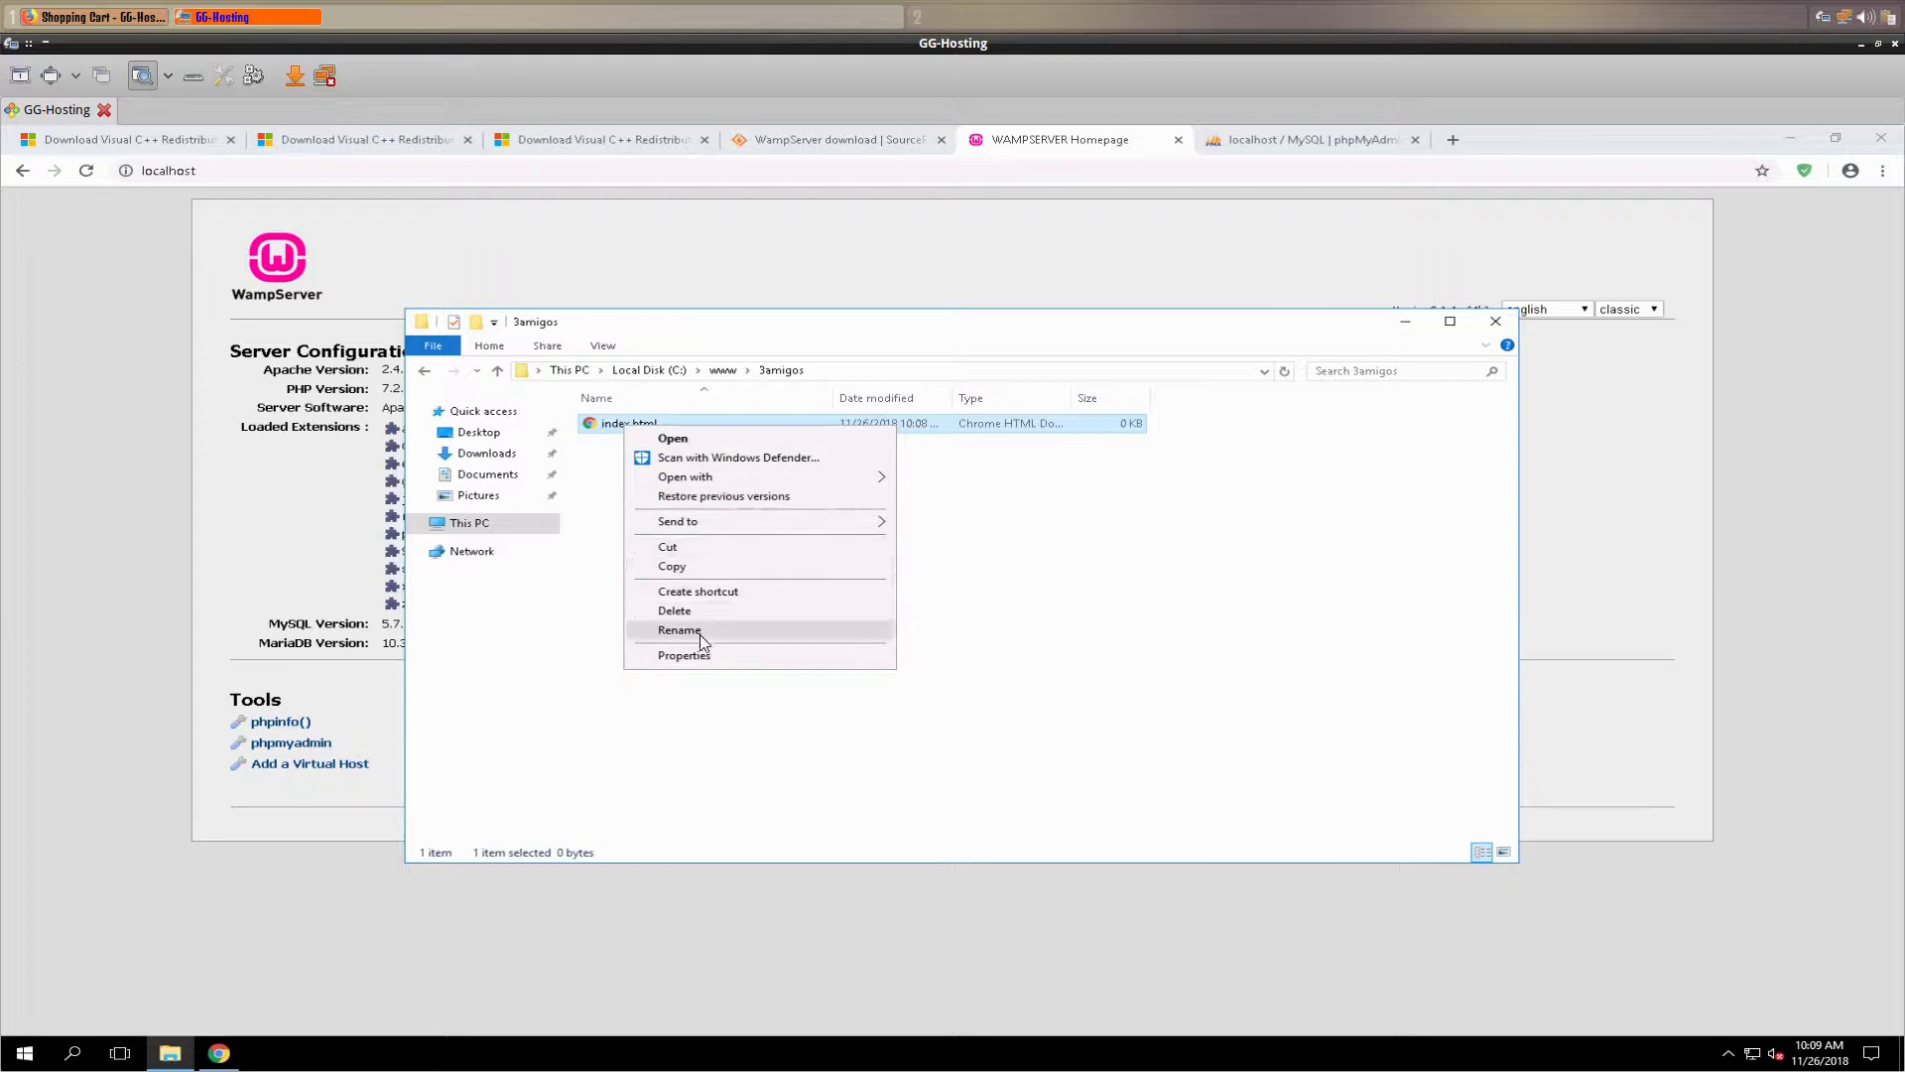
mouse_move(706, 484)
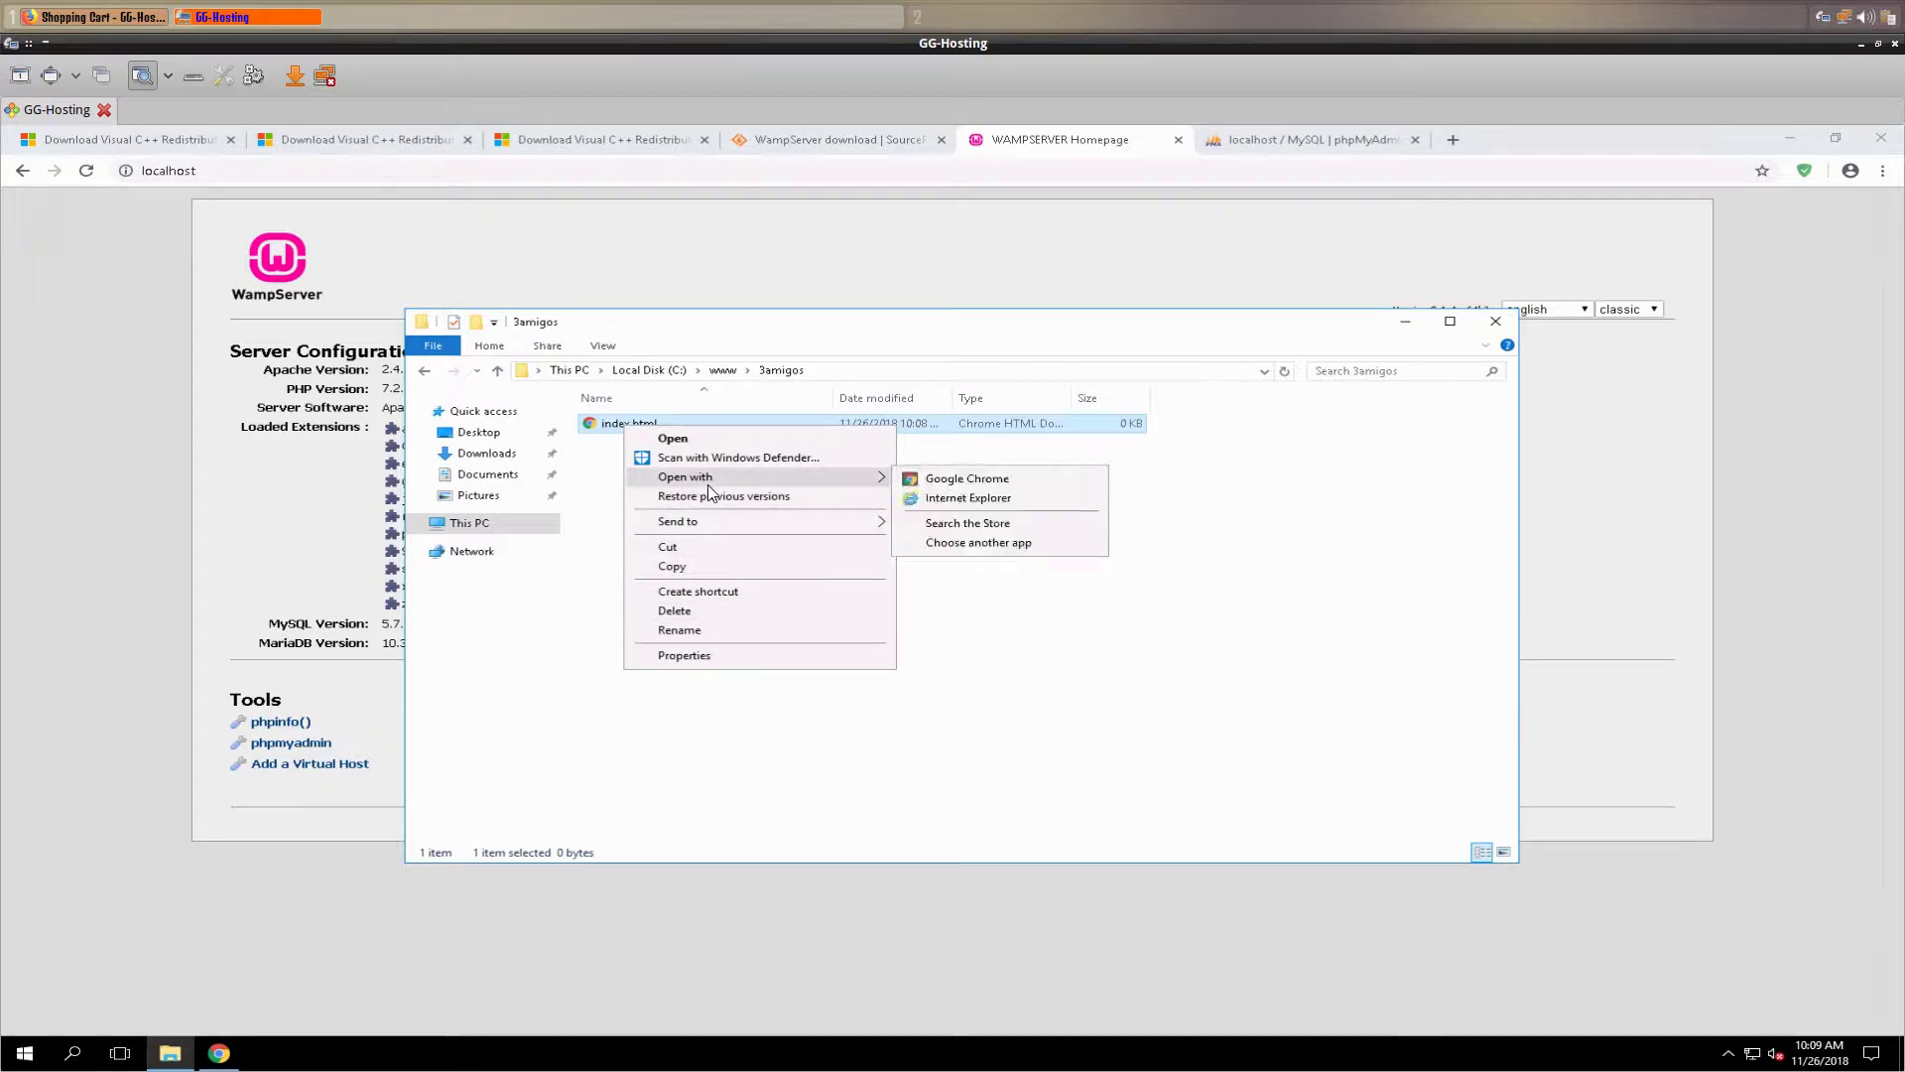
click(1009, 543)
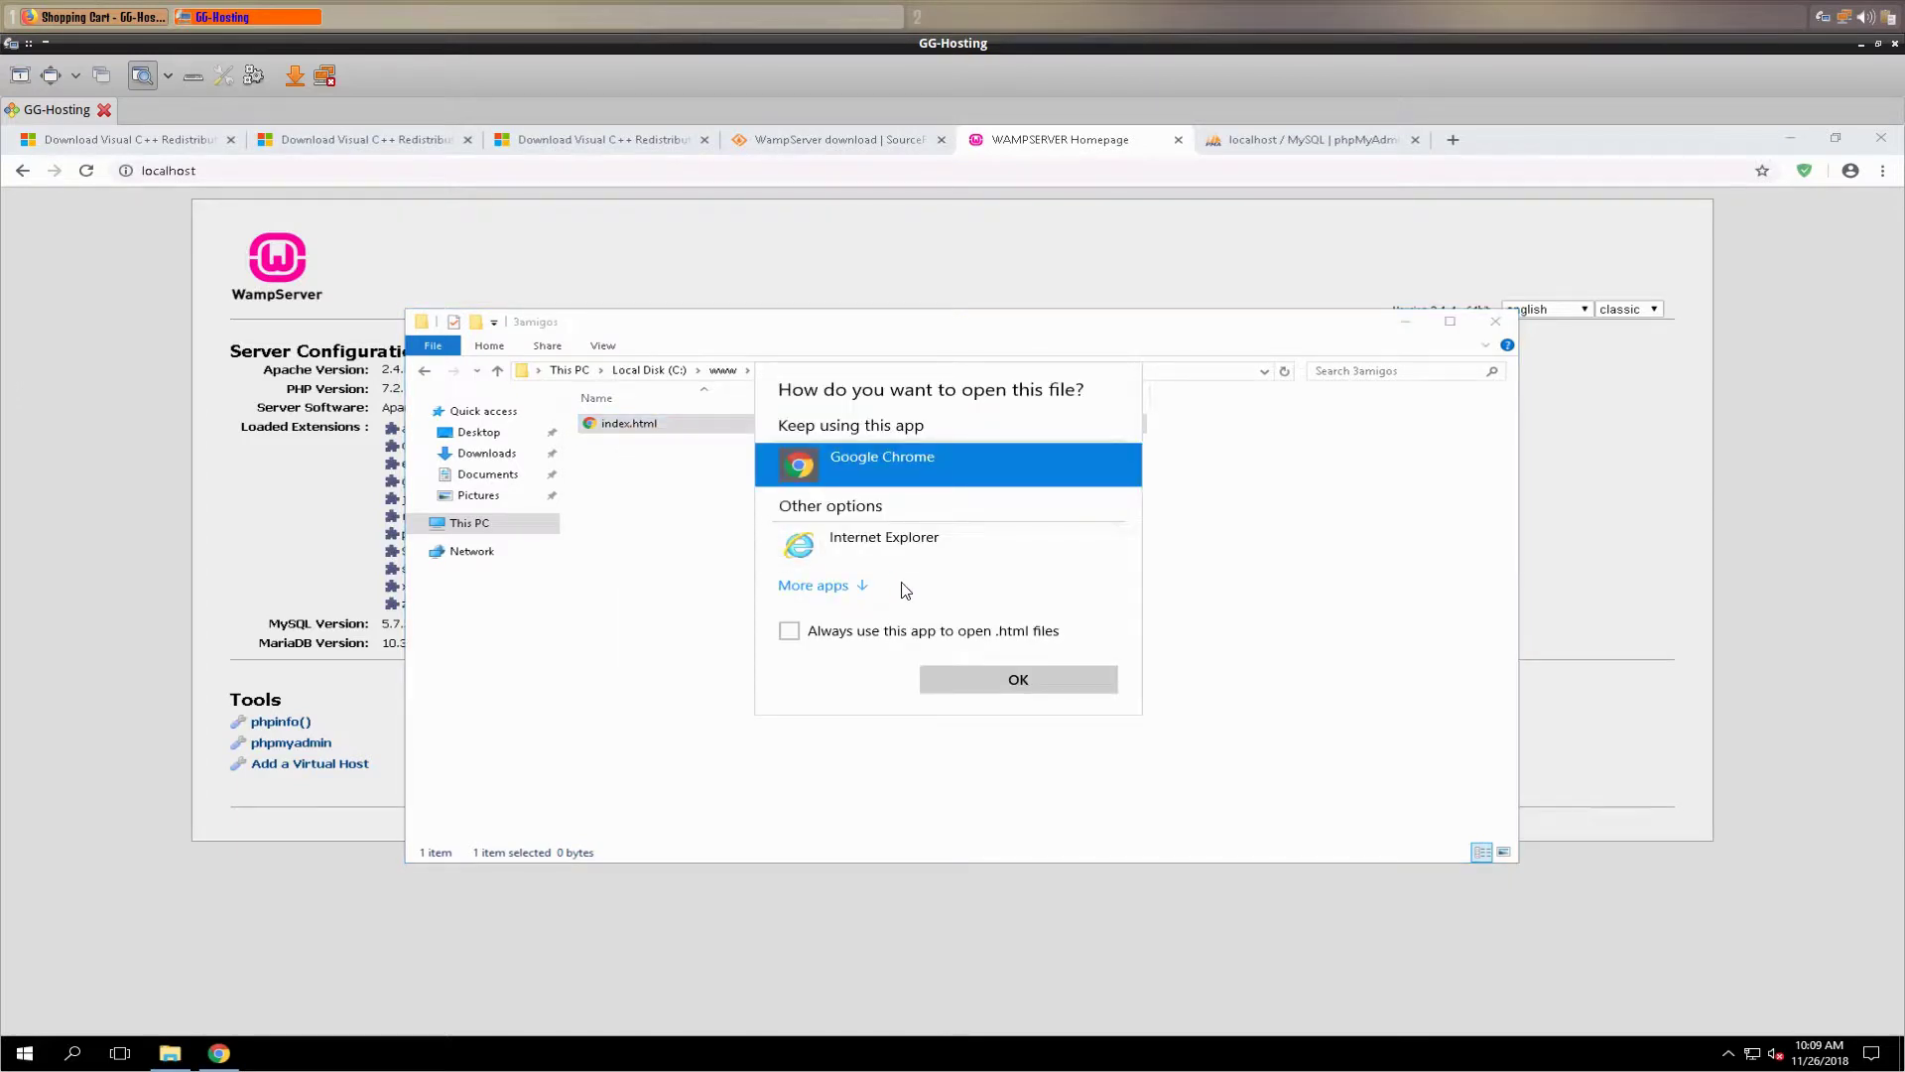
click(839, 587)
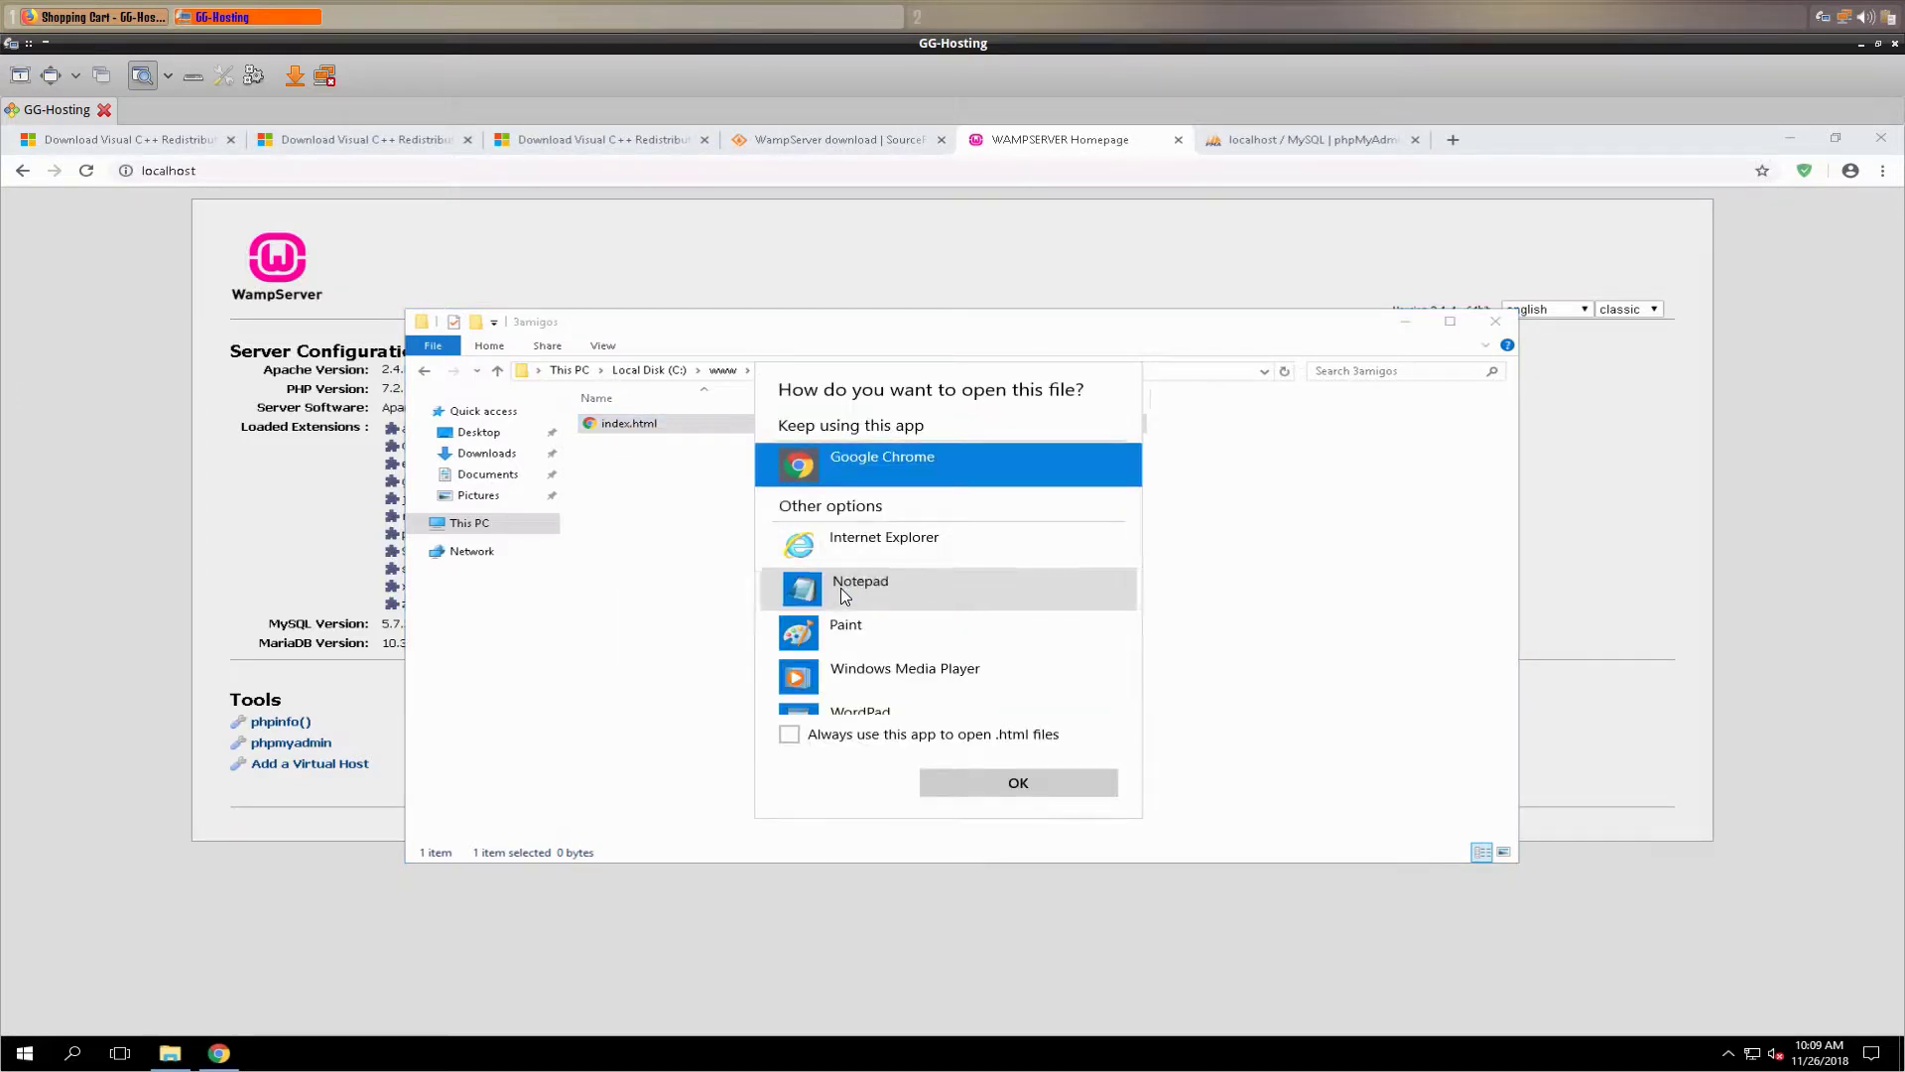
double_click(839, 593)
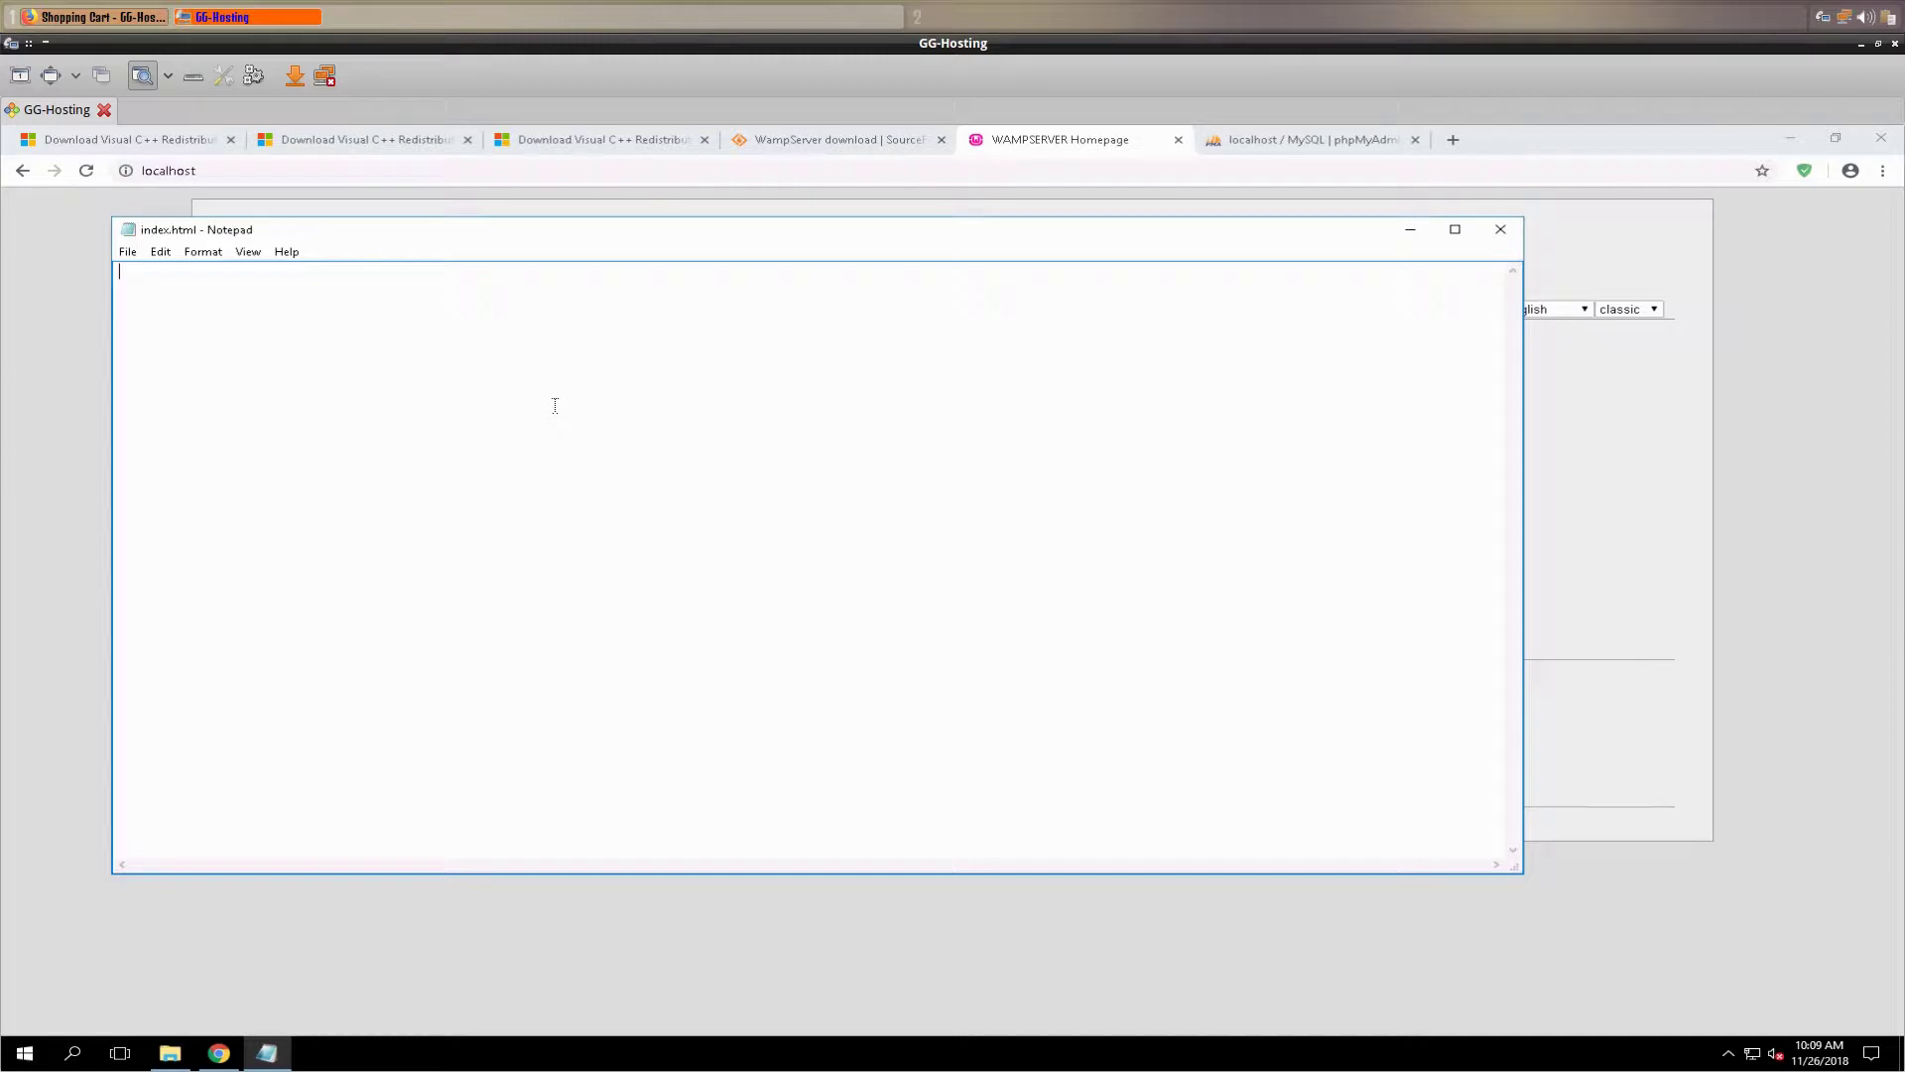
- Type 'Youve reached the webroot for 3am1gos.org. Woot!' into index.html, save it, and close Notepad
text(Youv)
text(reached the webroot for 3am1)
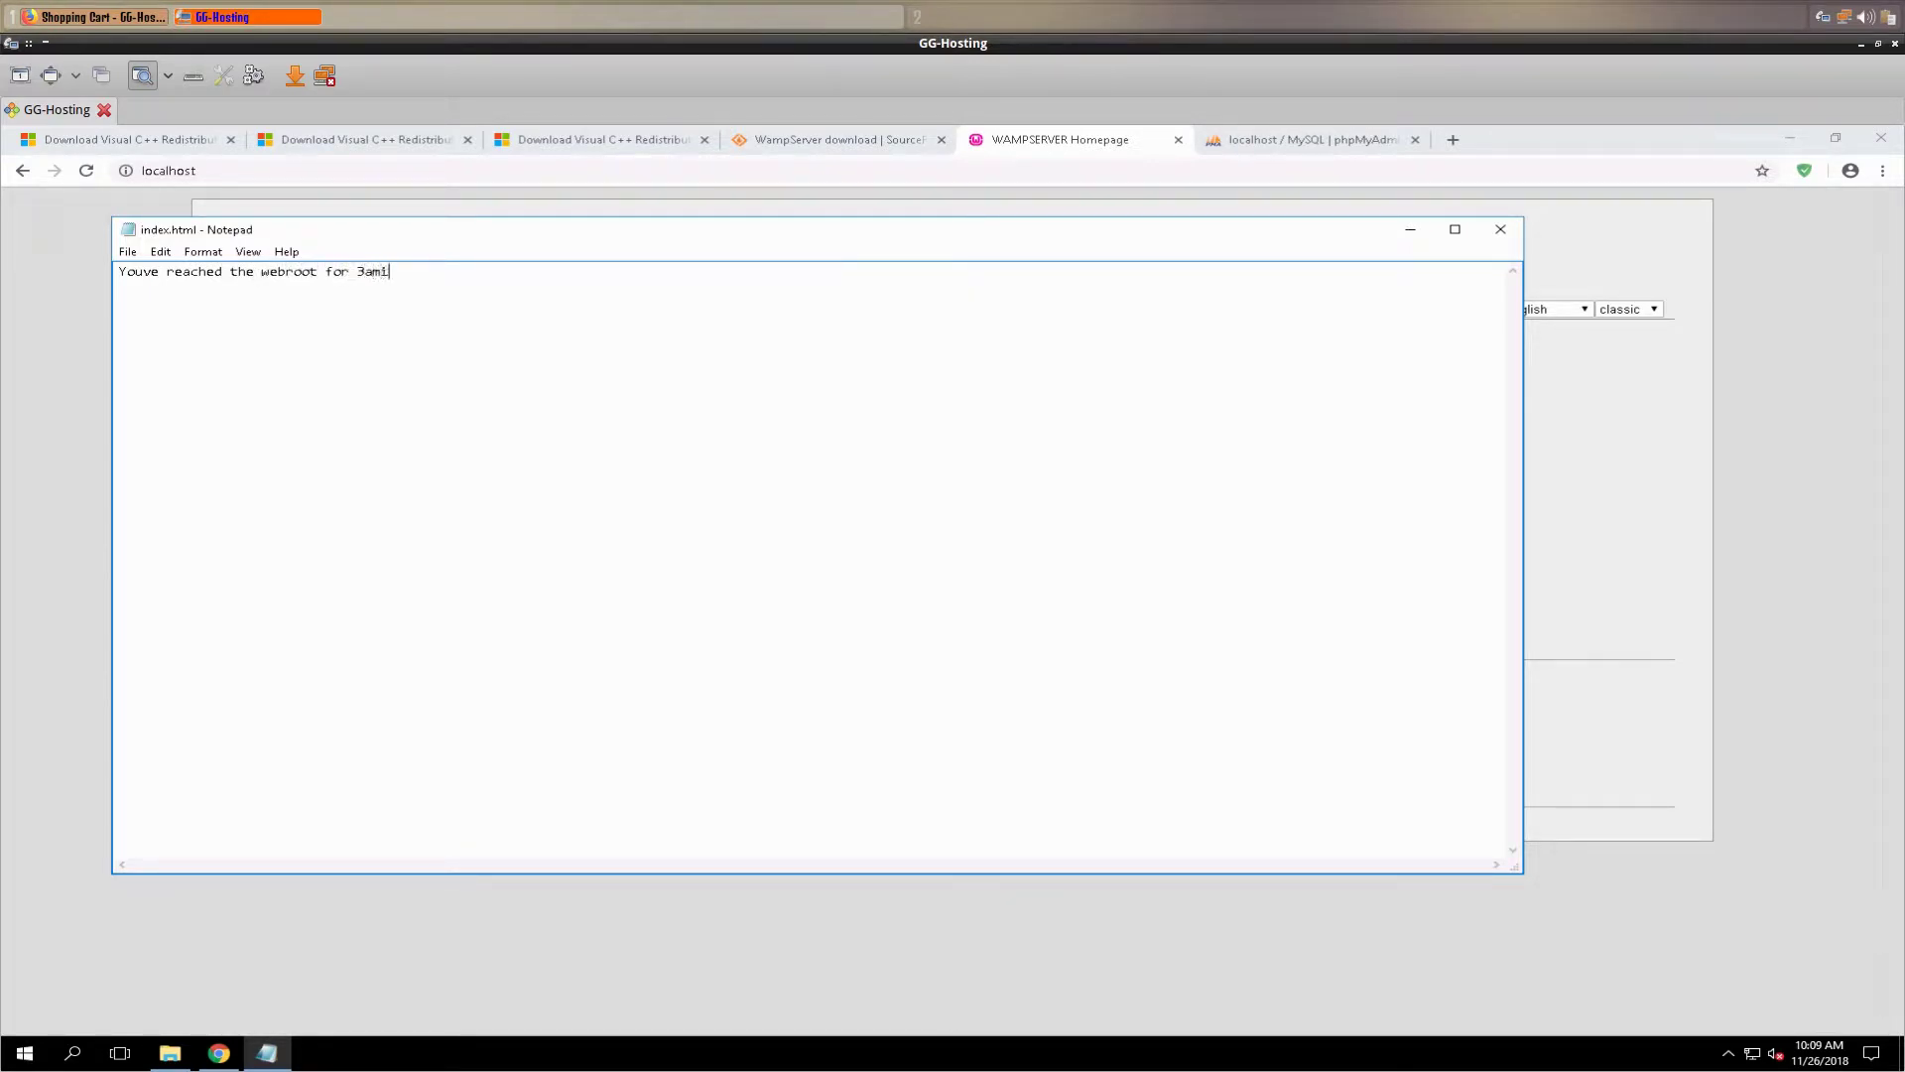
text(gos.org.  Woot!)
click(127, 251)
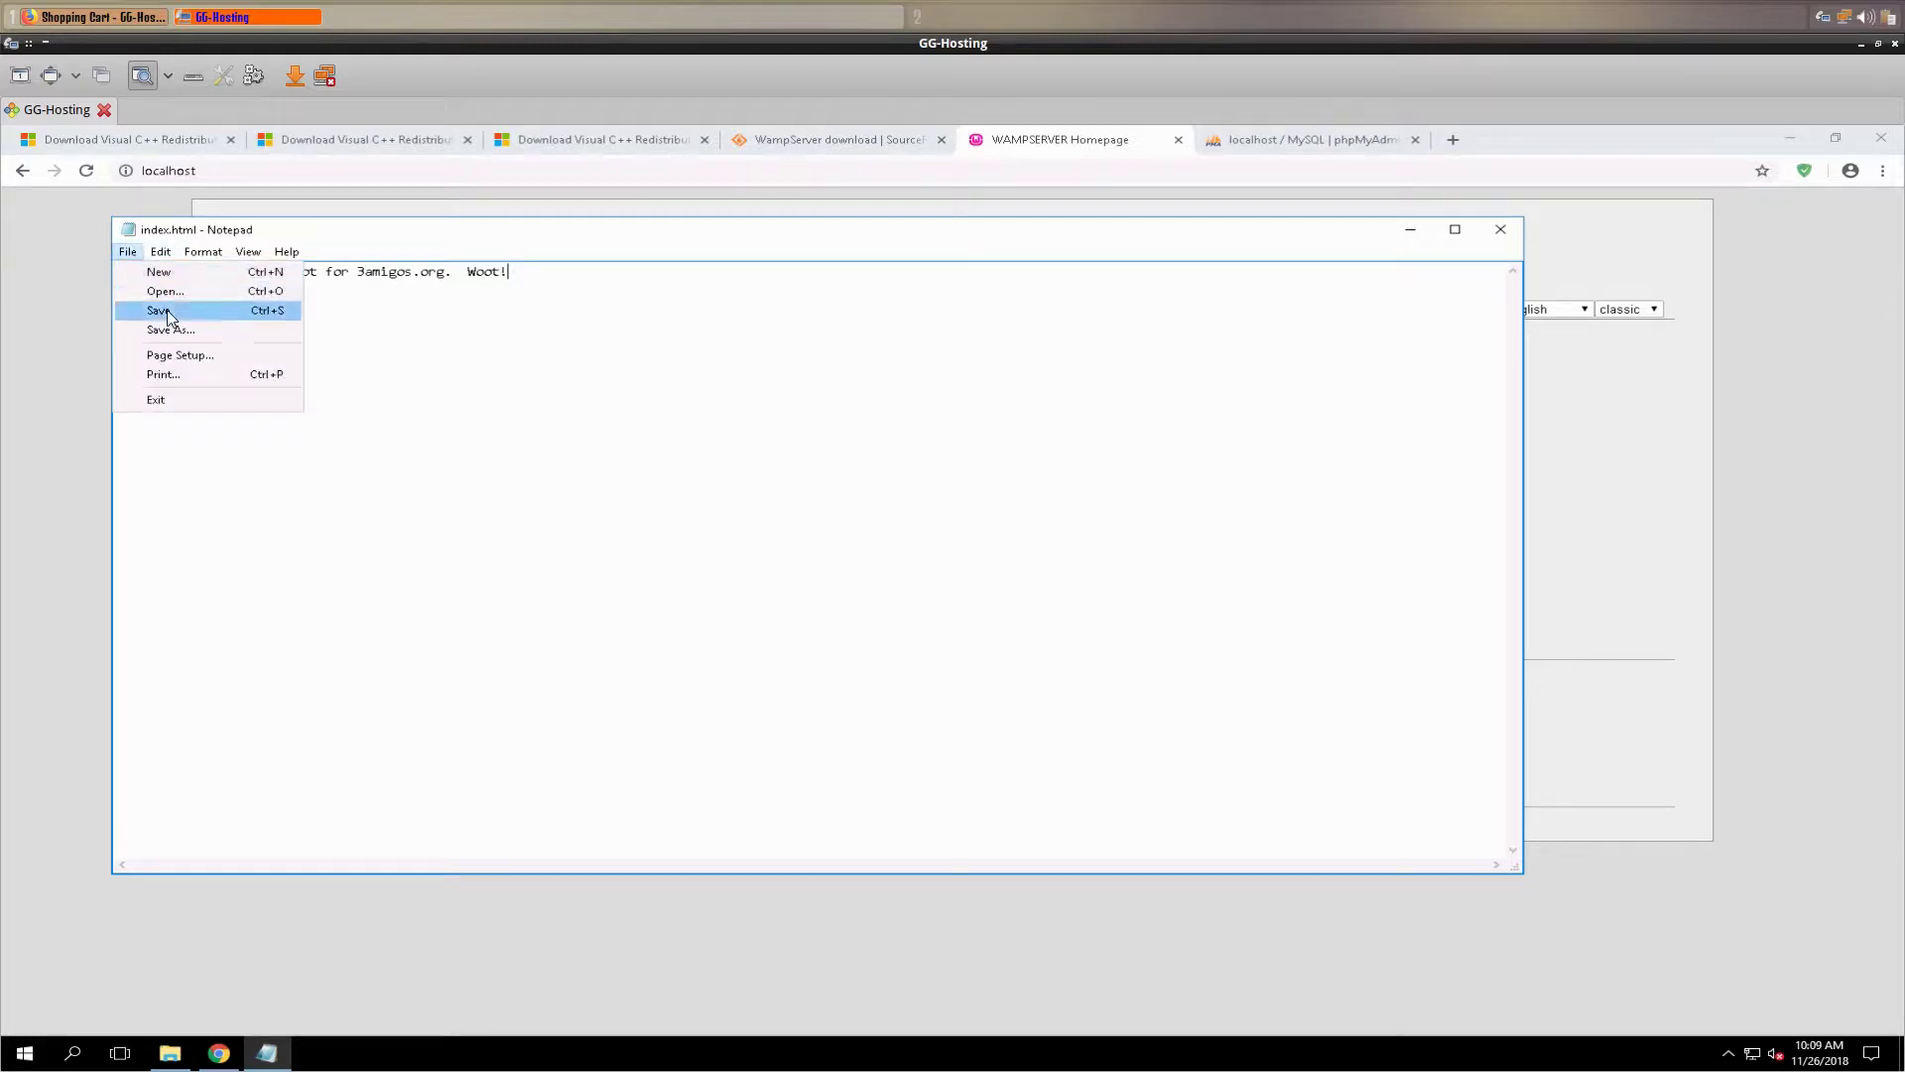
click(159, 311)
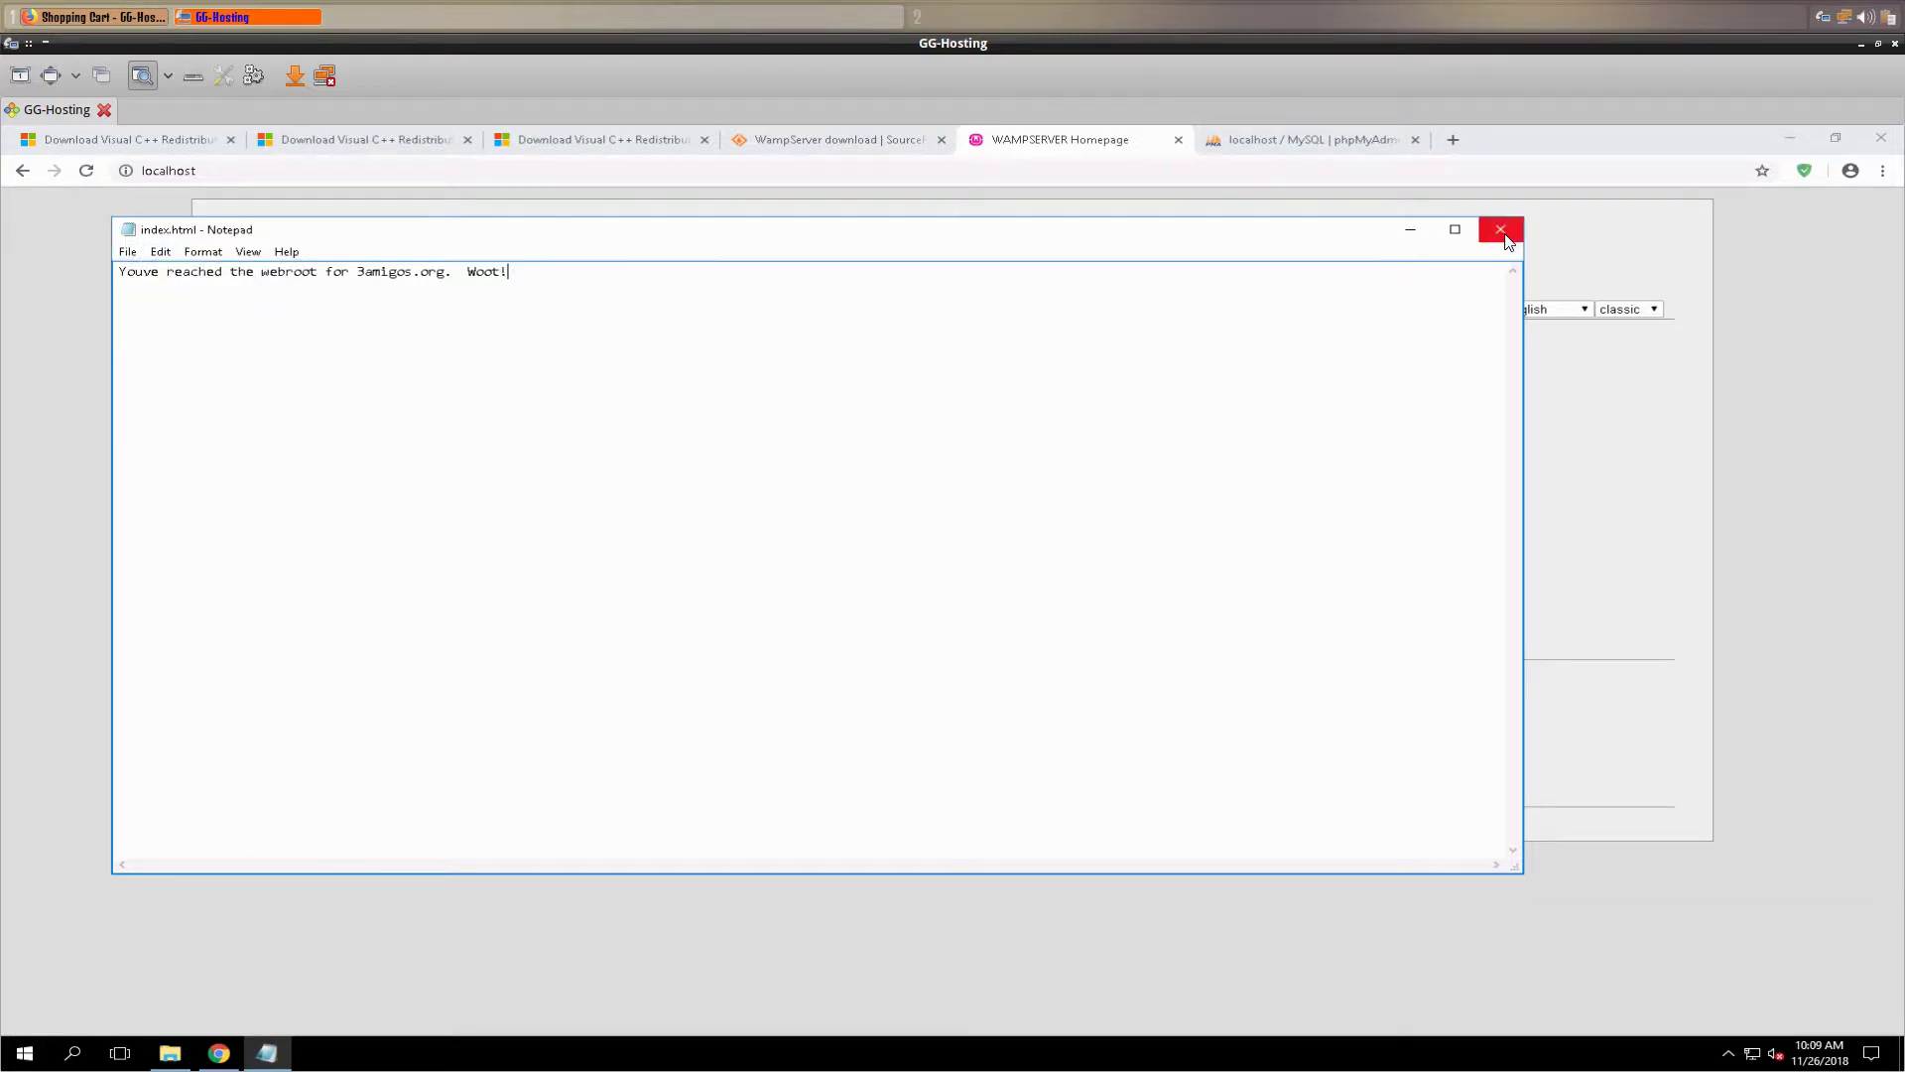
click(1500, 229)
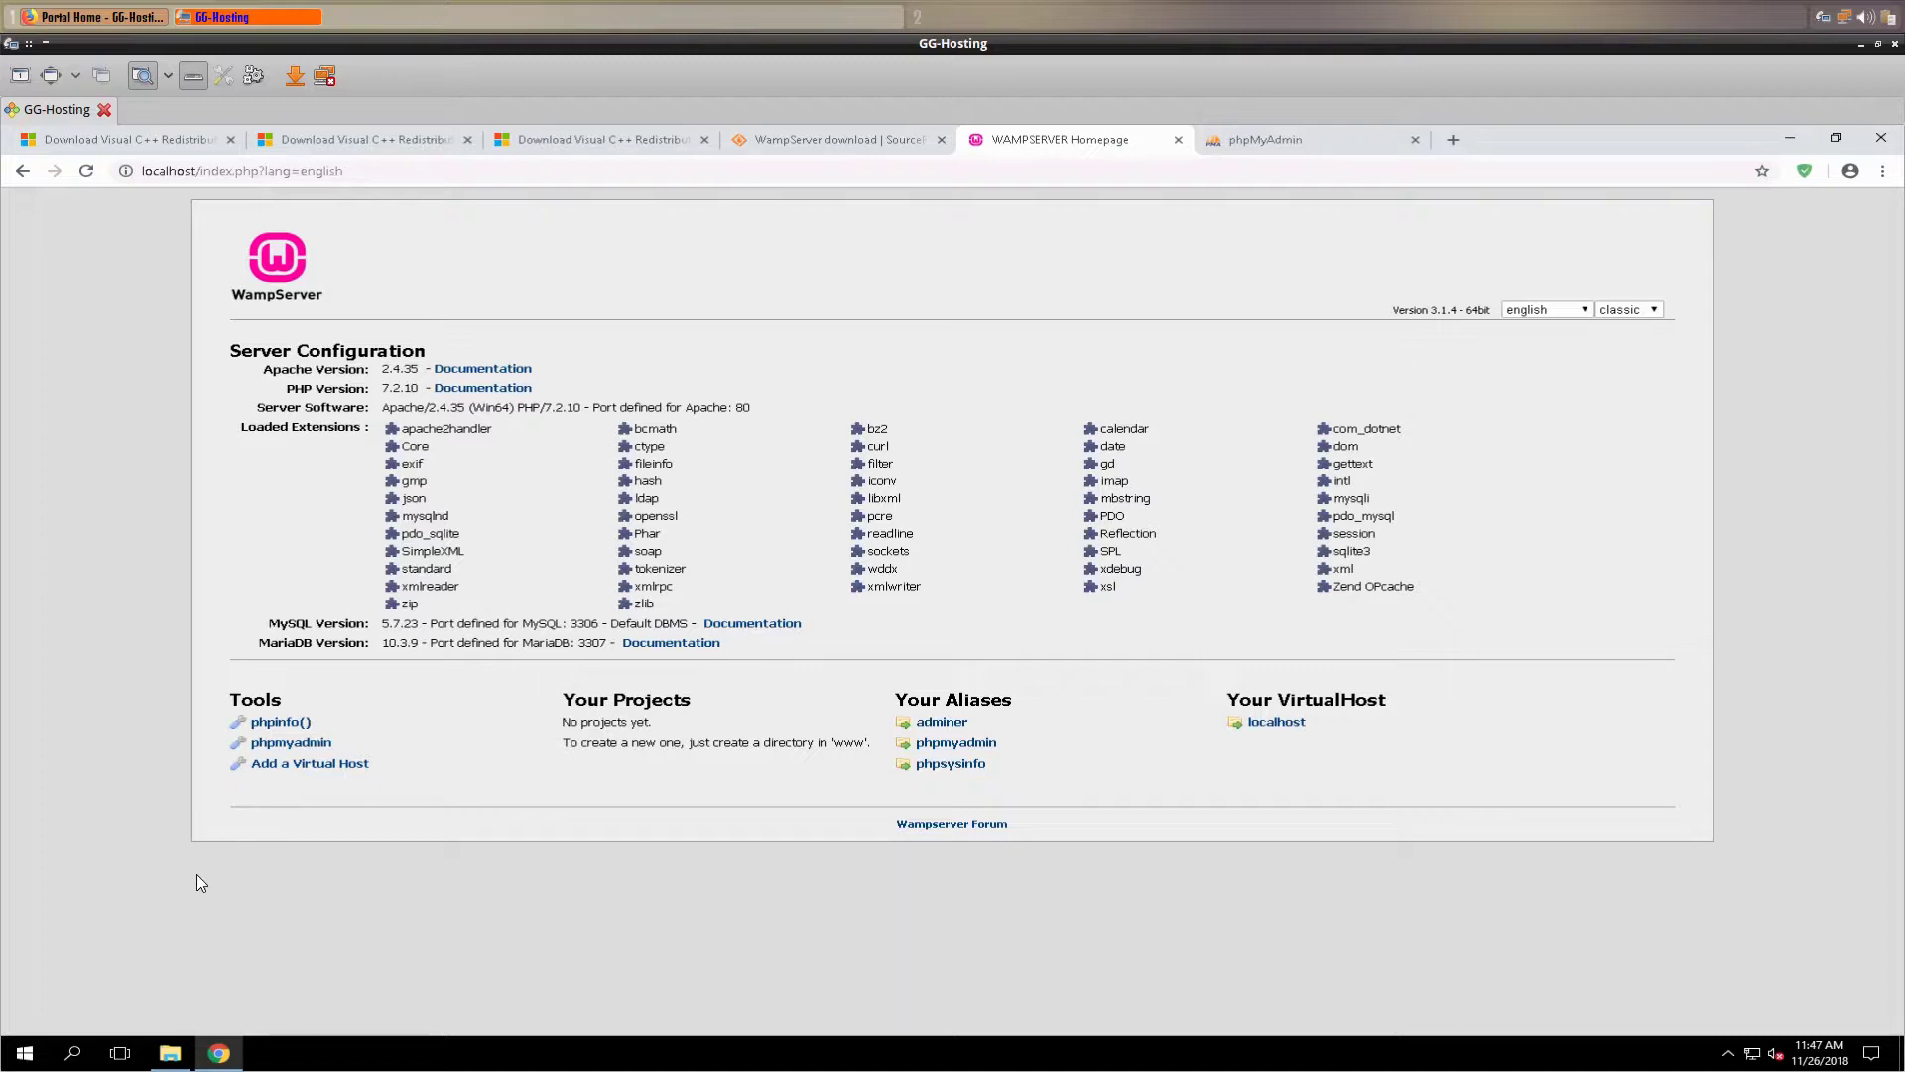
- Restore the Apache conf\extra Explorer window and select httpd-vhosts.conf
mouse_move(172, 1058)
click(170, 1052)
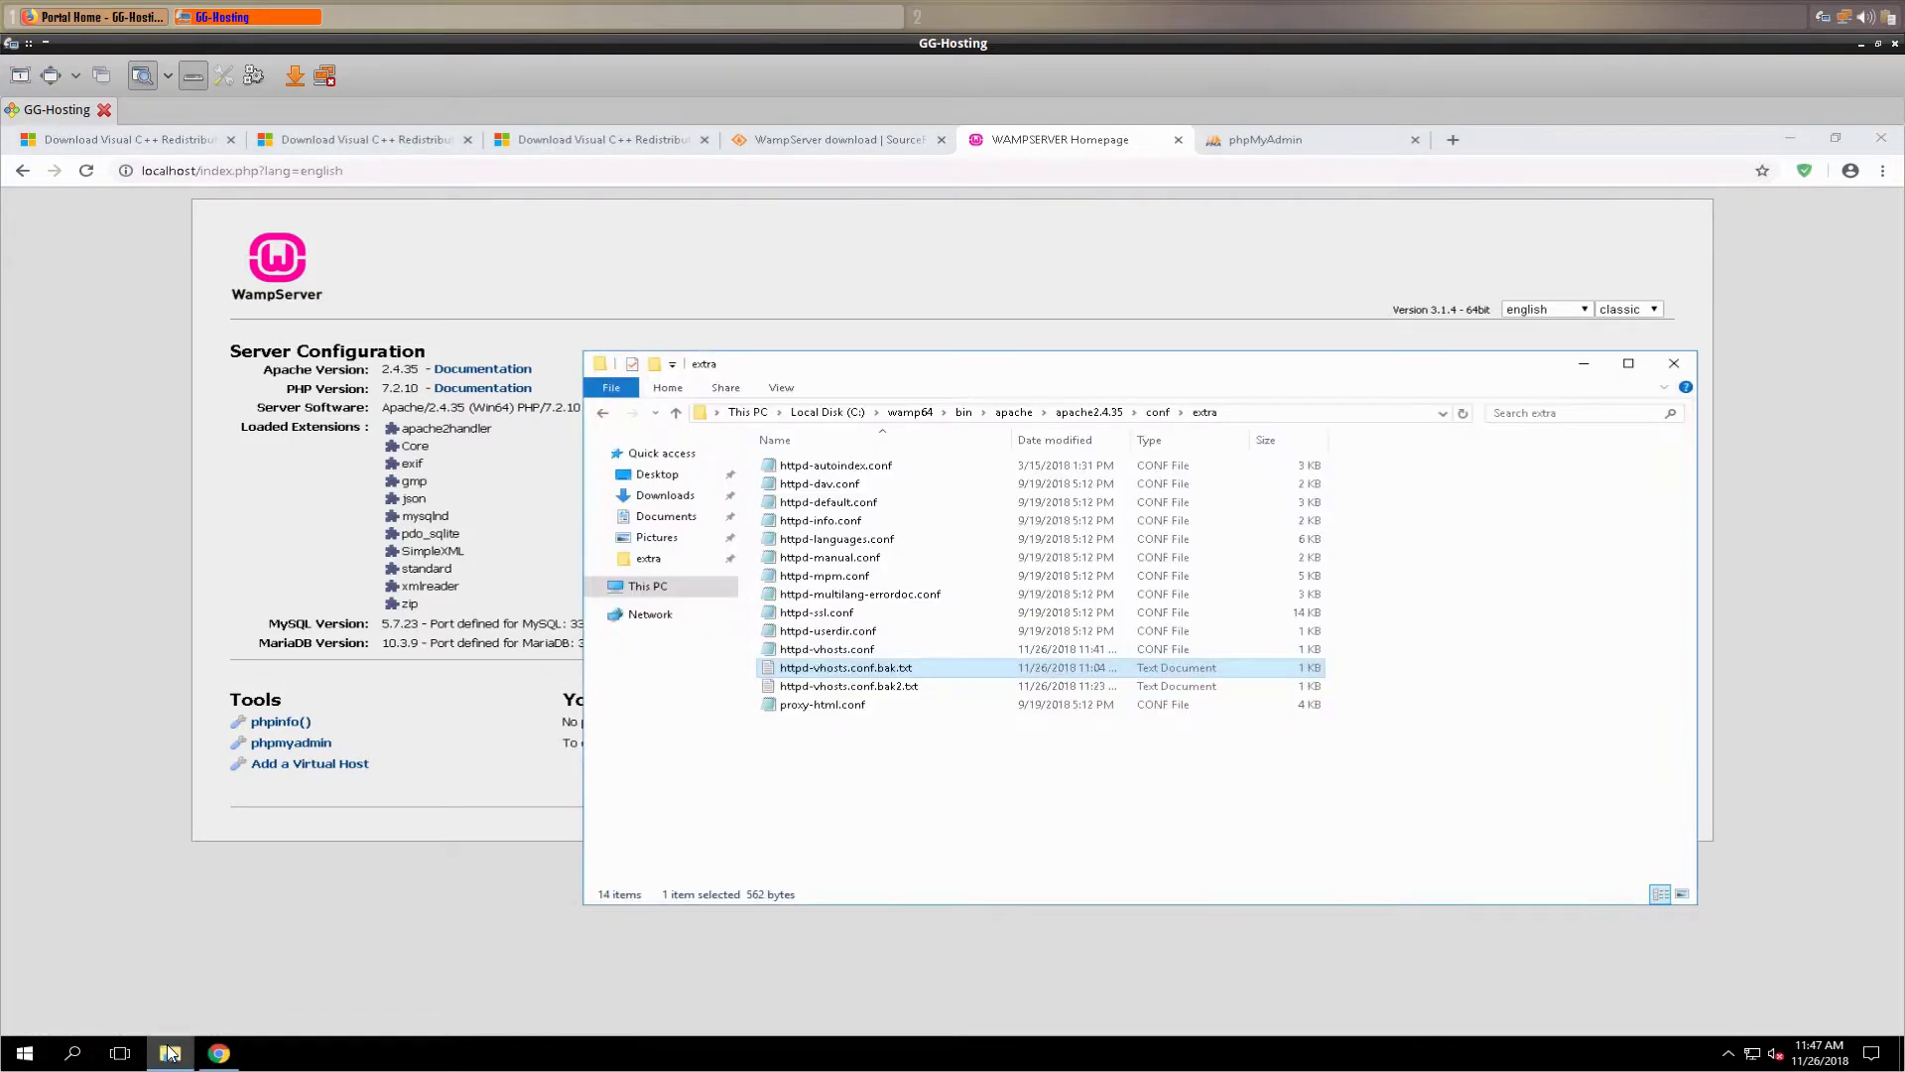
click(1284, 416)
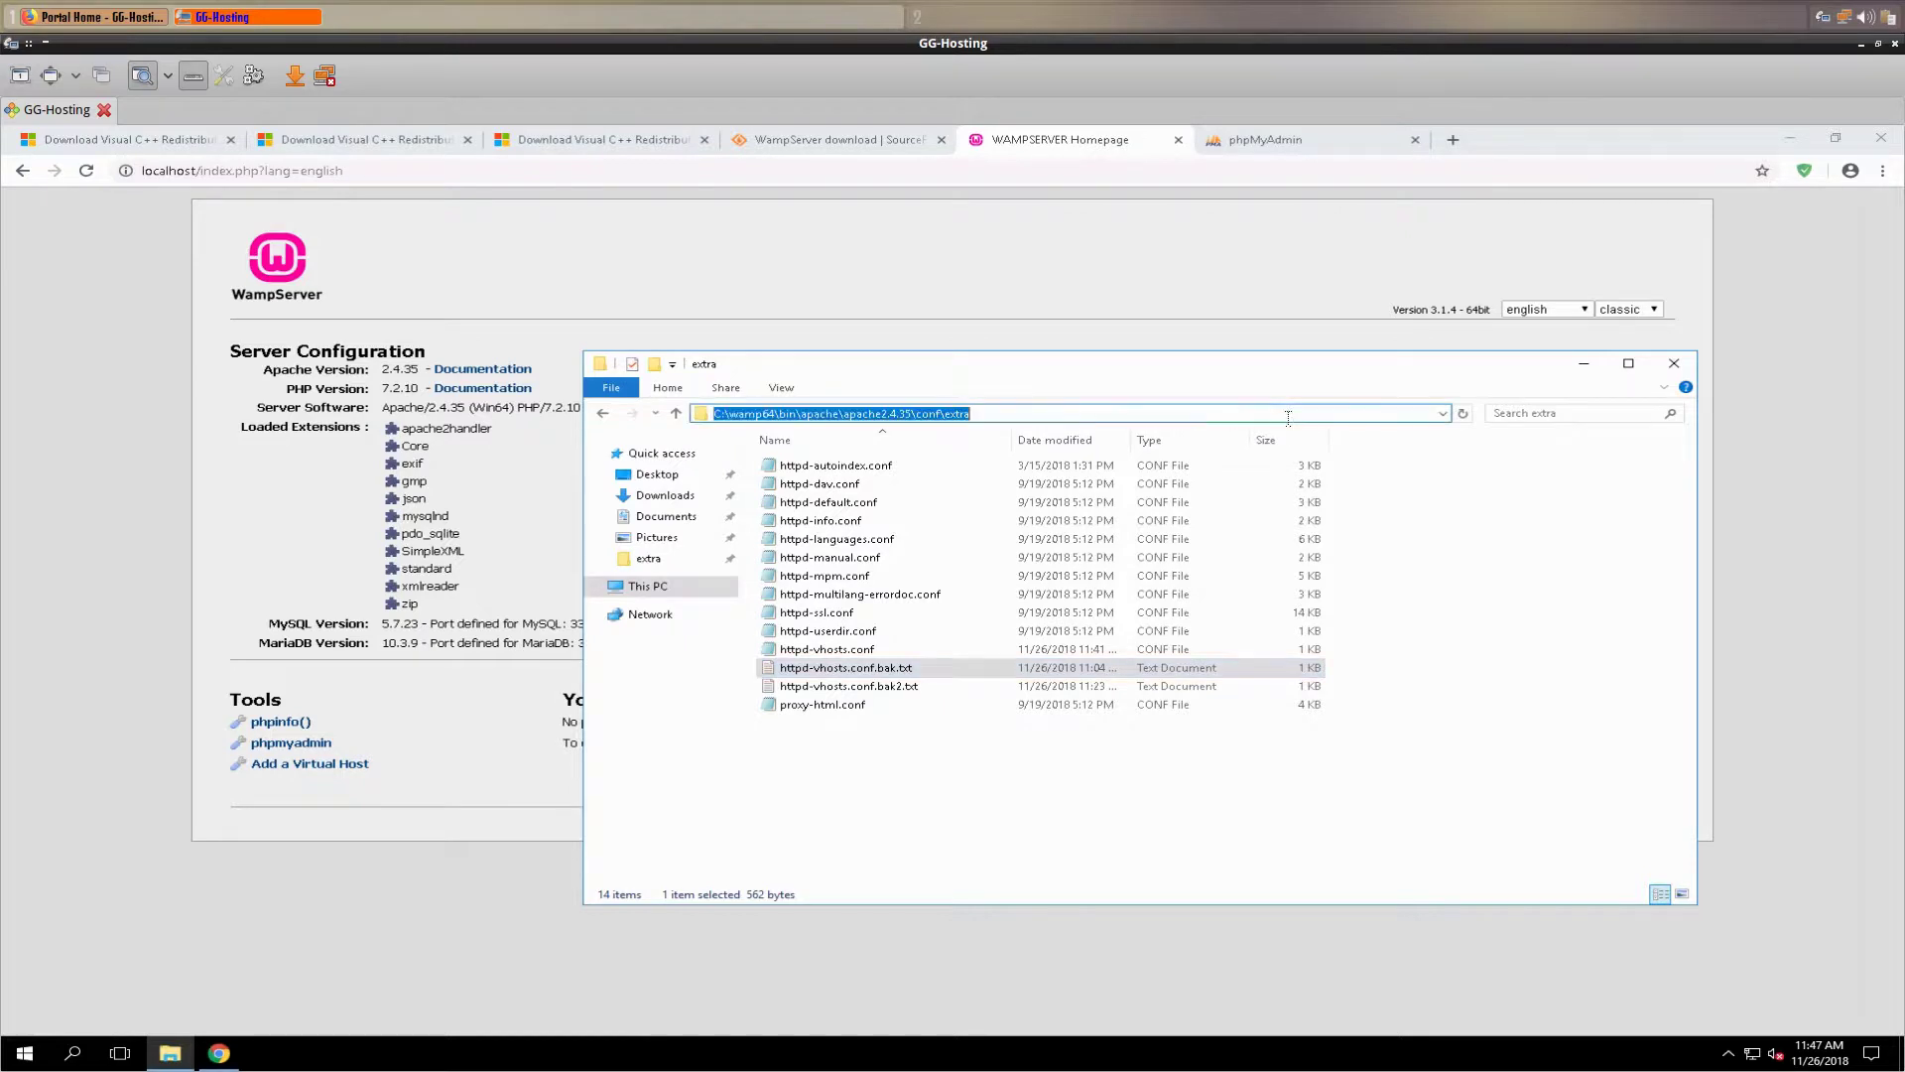
click(1156, 415)
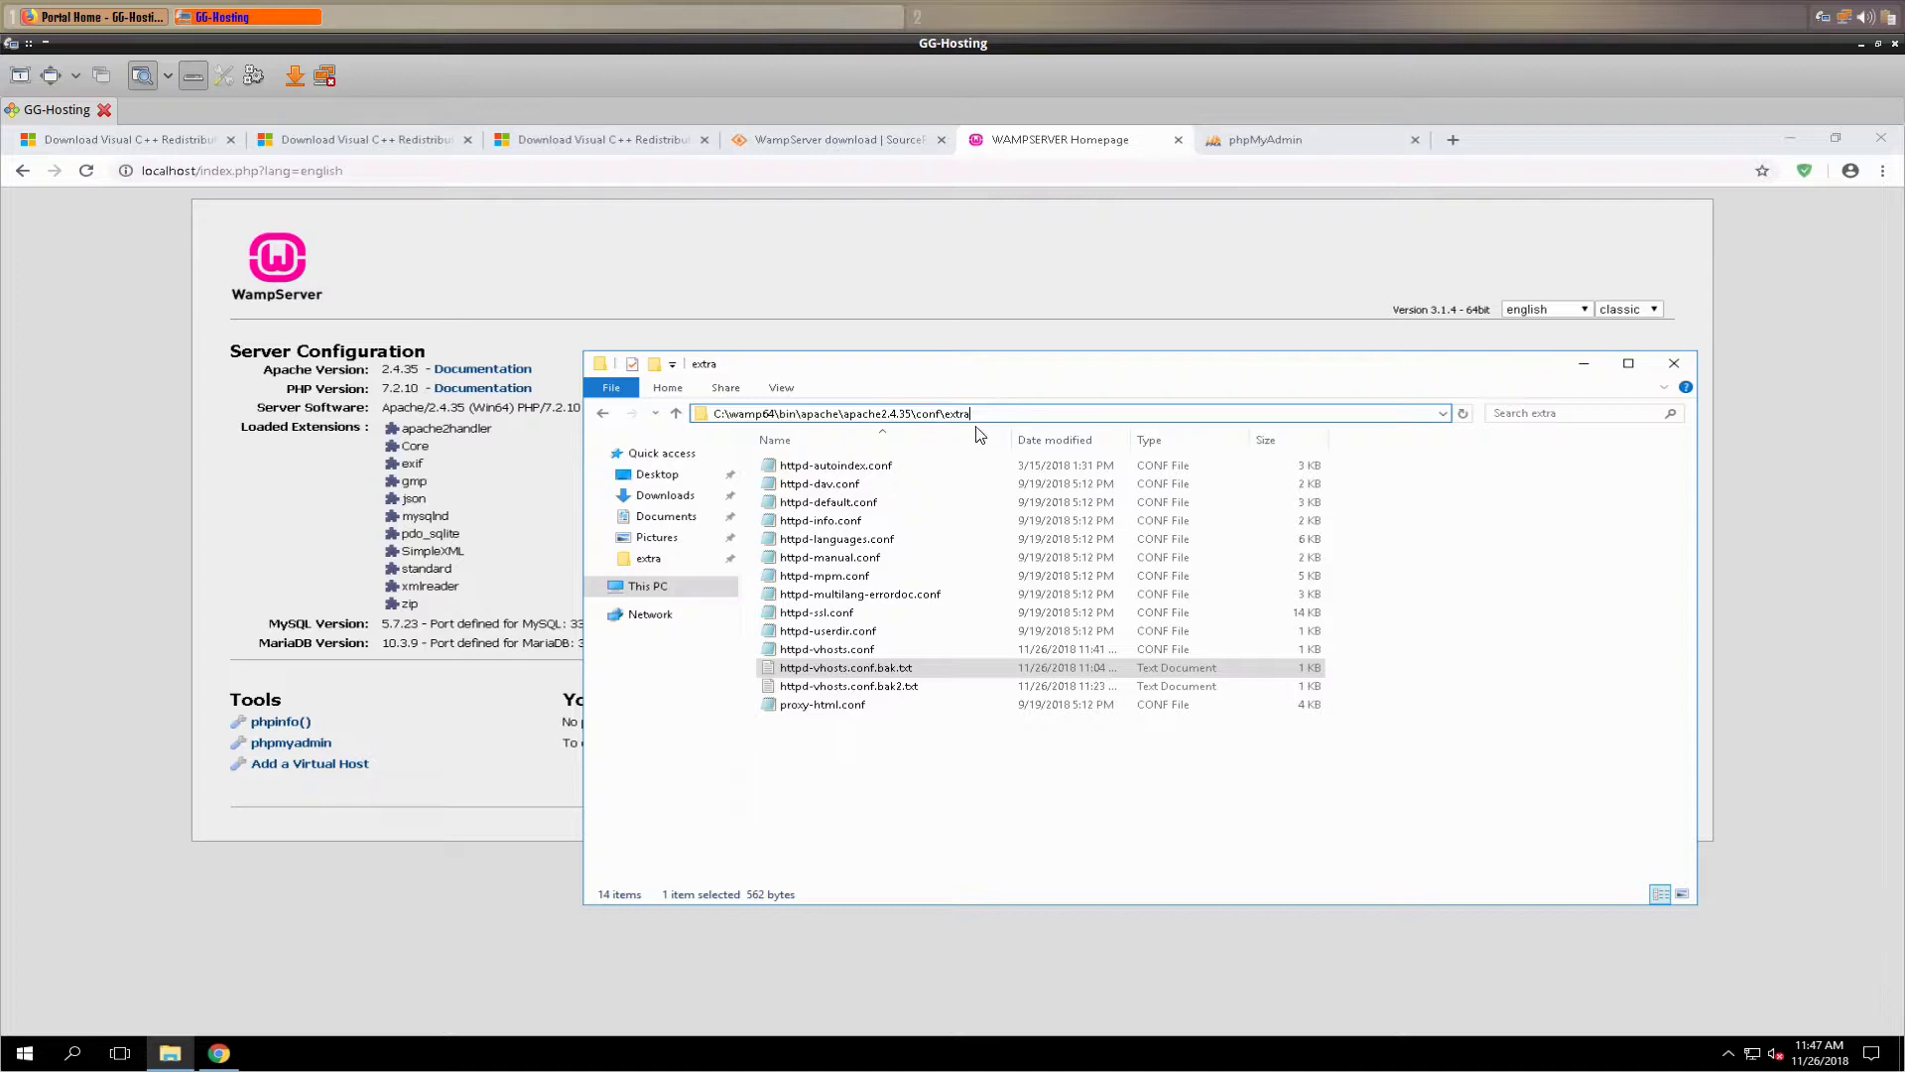
click(798, 651)
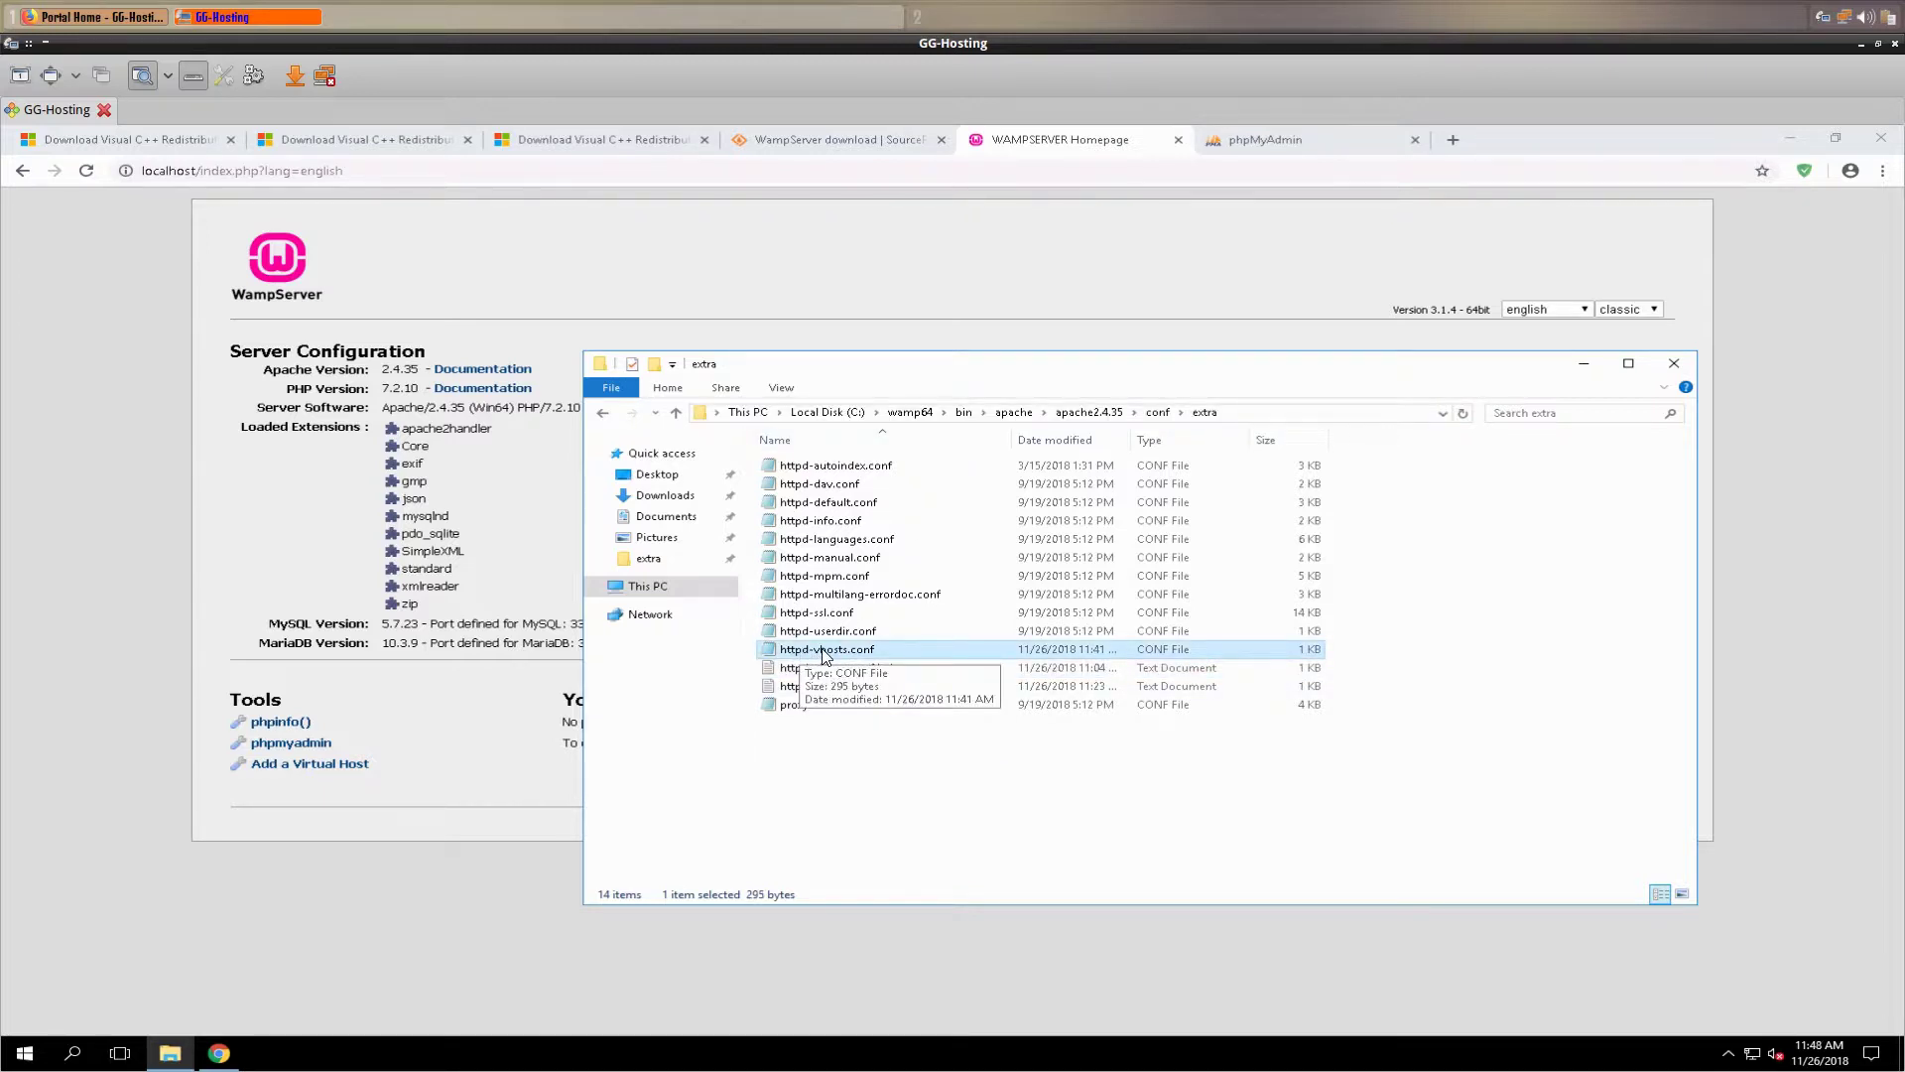
- Open httpd-vhosts.conf in Notepad and paste a copy of the VirtualHost block below it
double_click(824, 651)
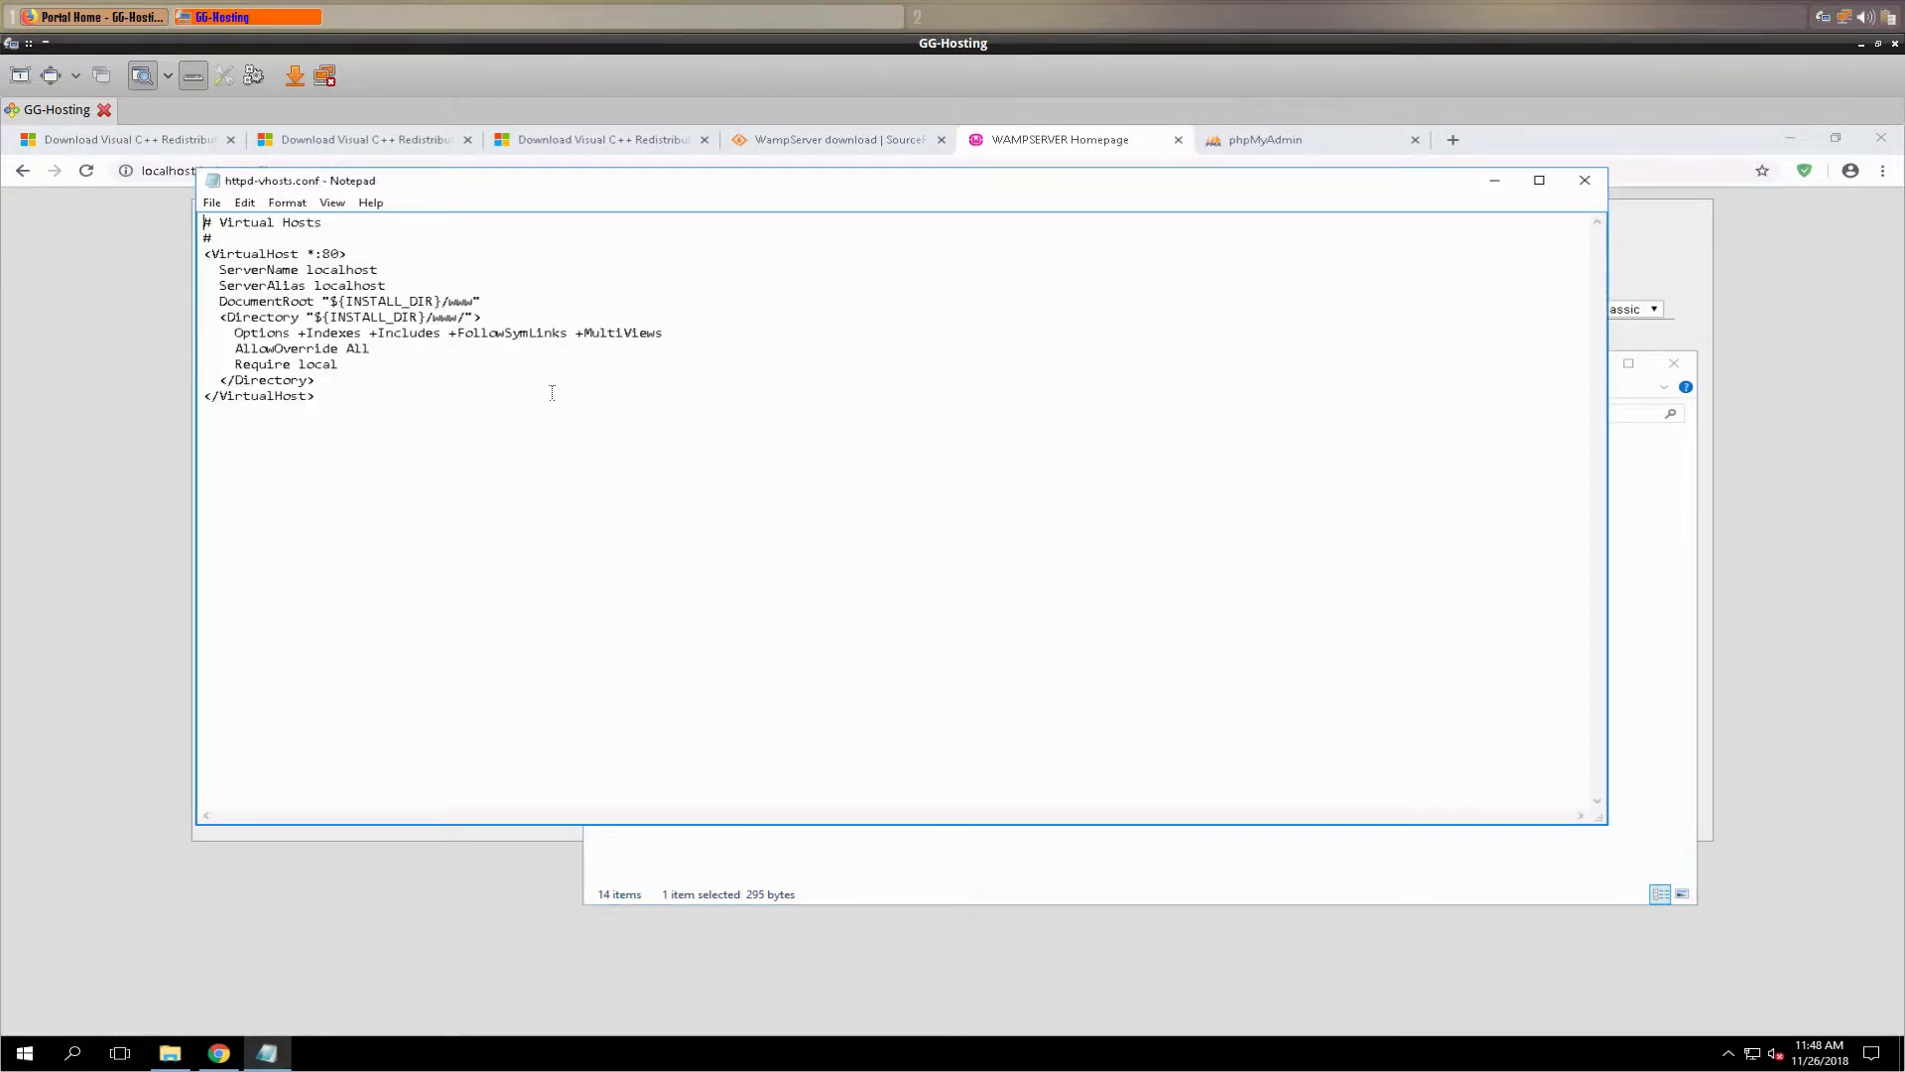
drag(334, 413, 204, 254)
key(ctrl+c)
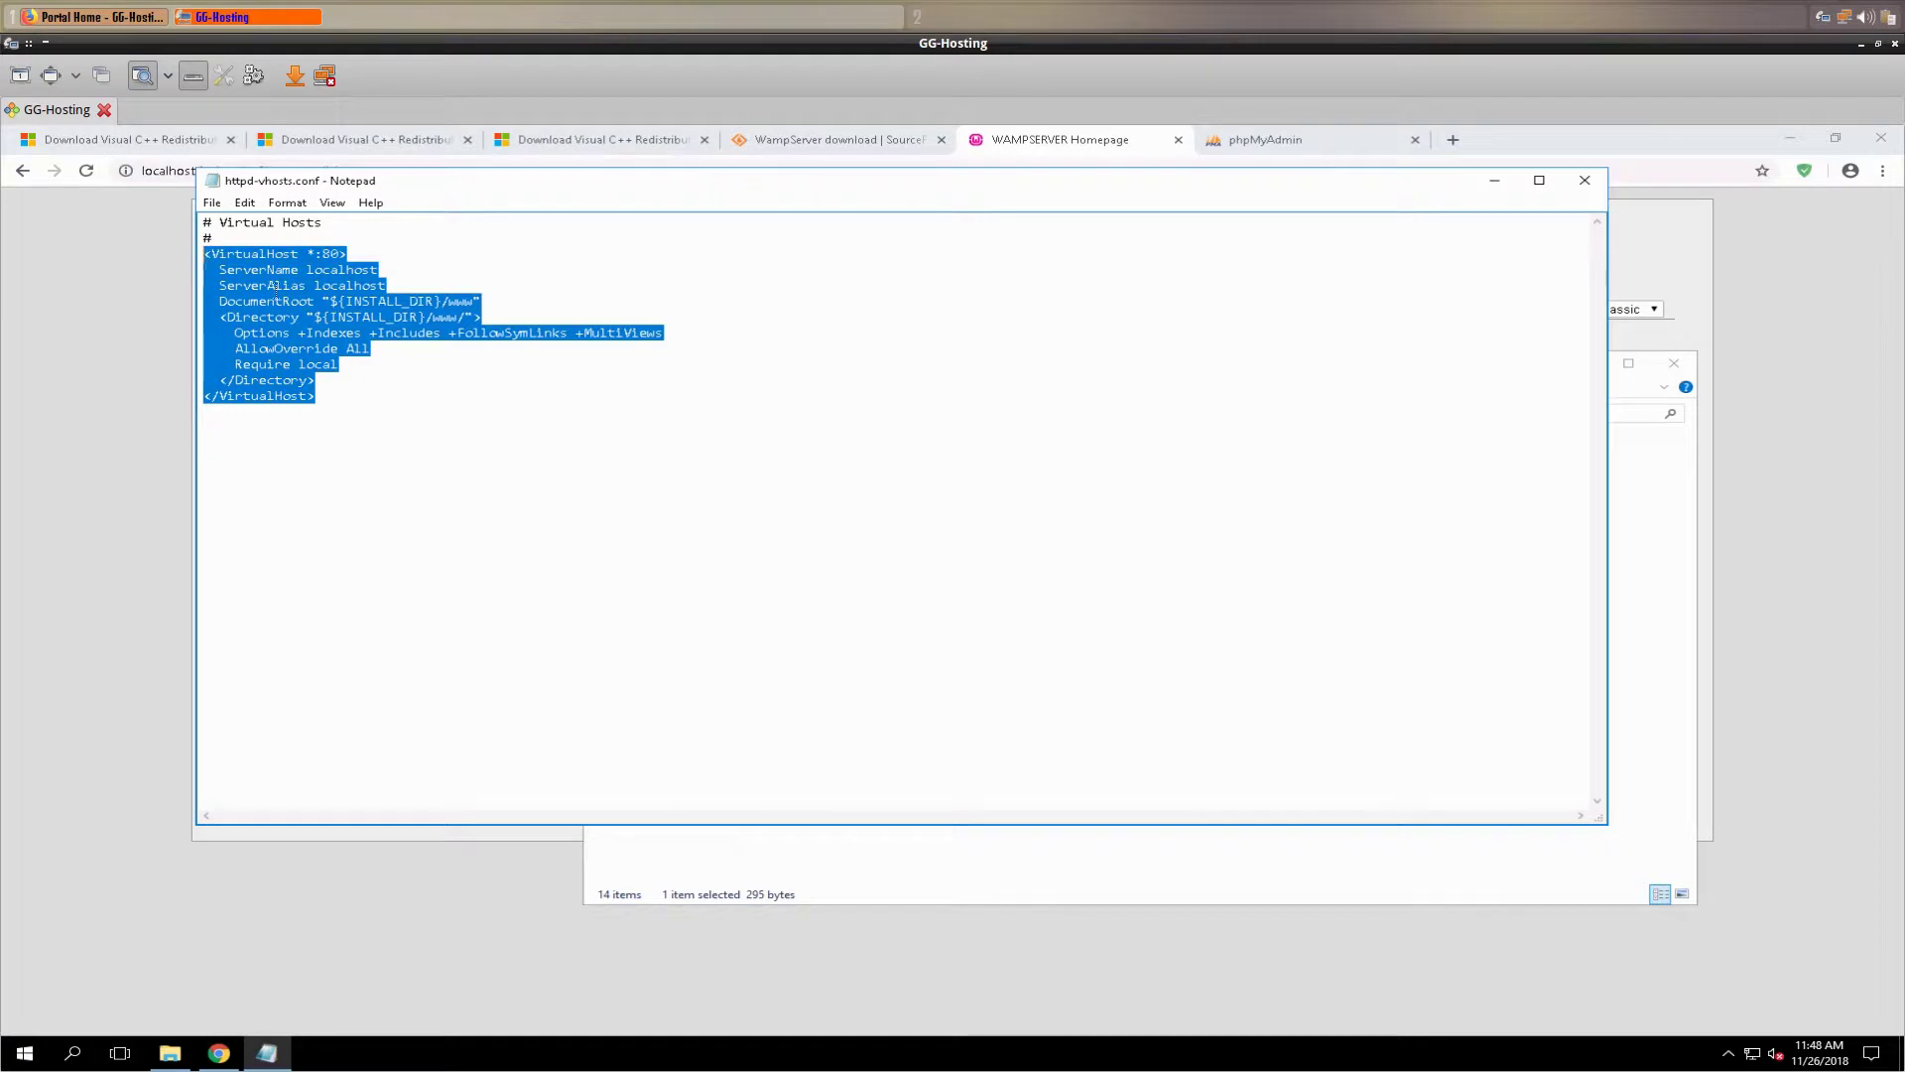
right_click(266, 281)
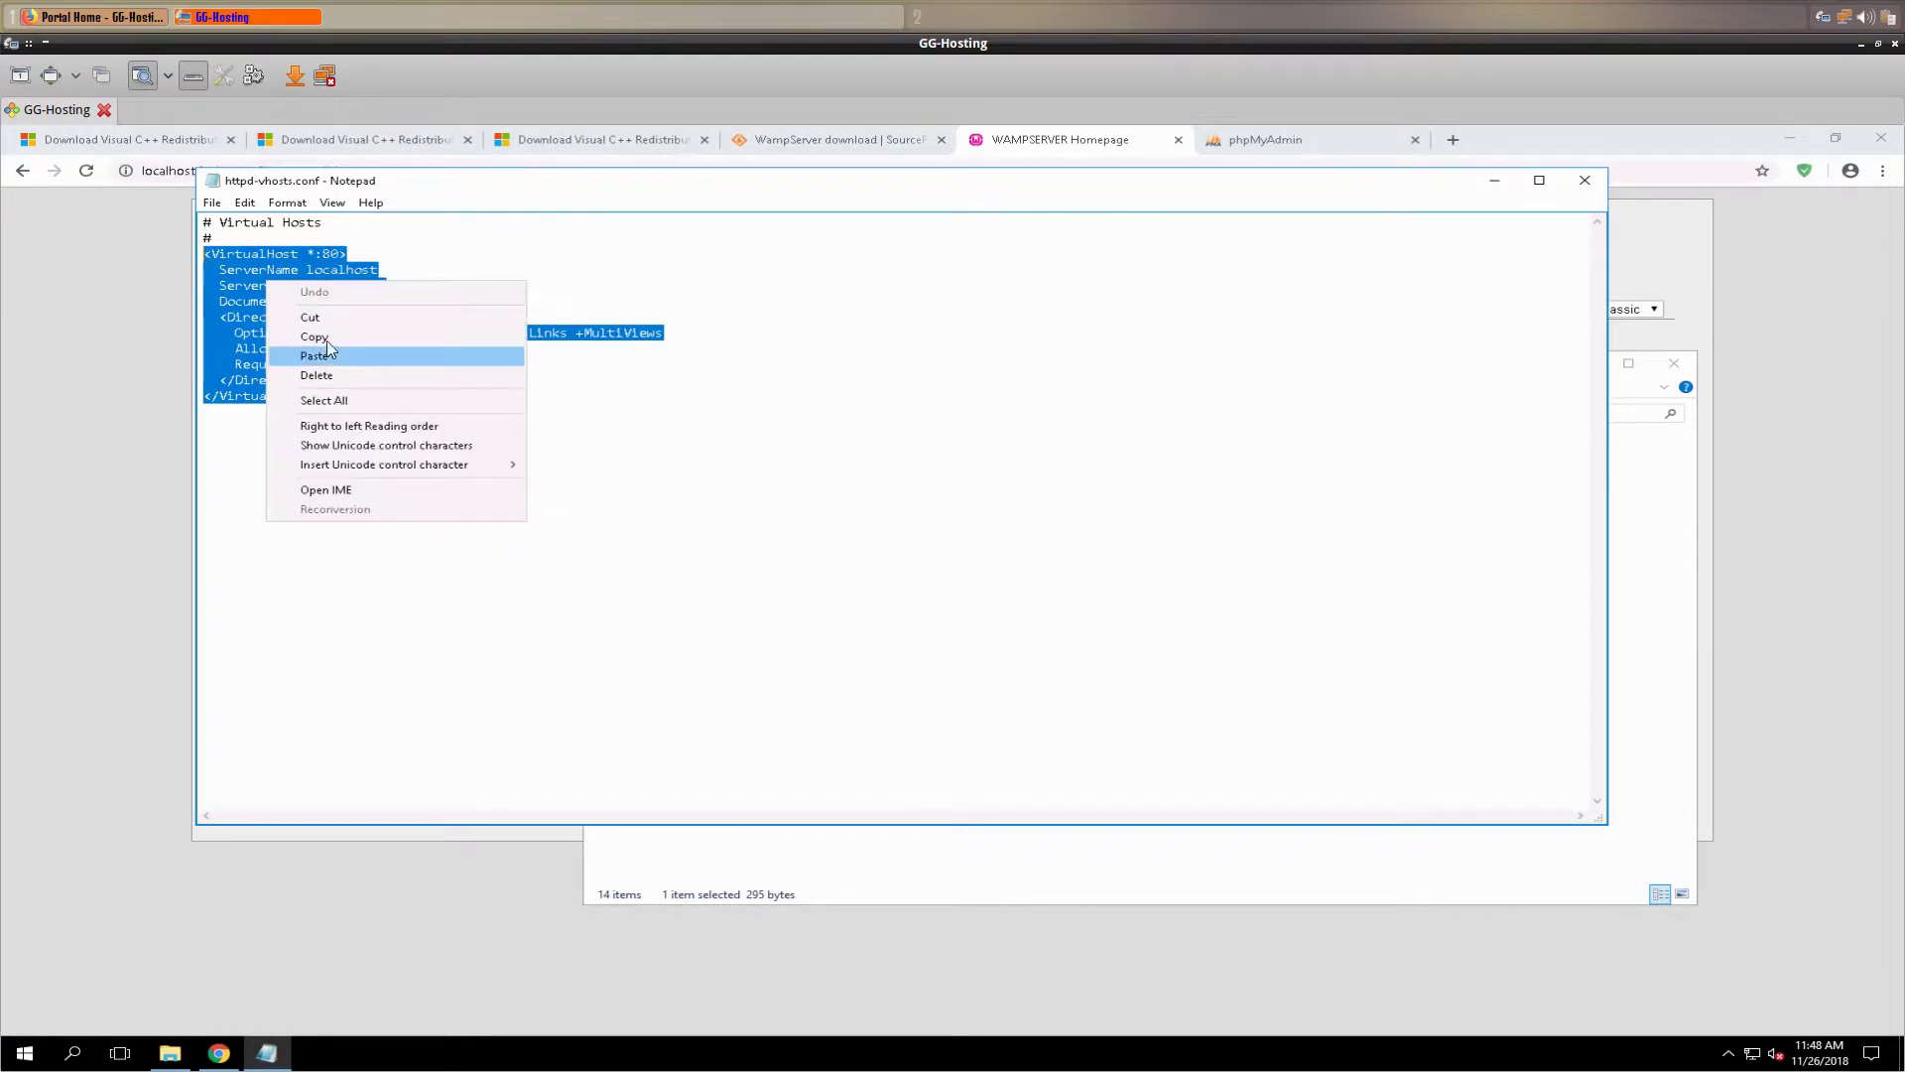
click(325, 336)
click(300, 476)
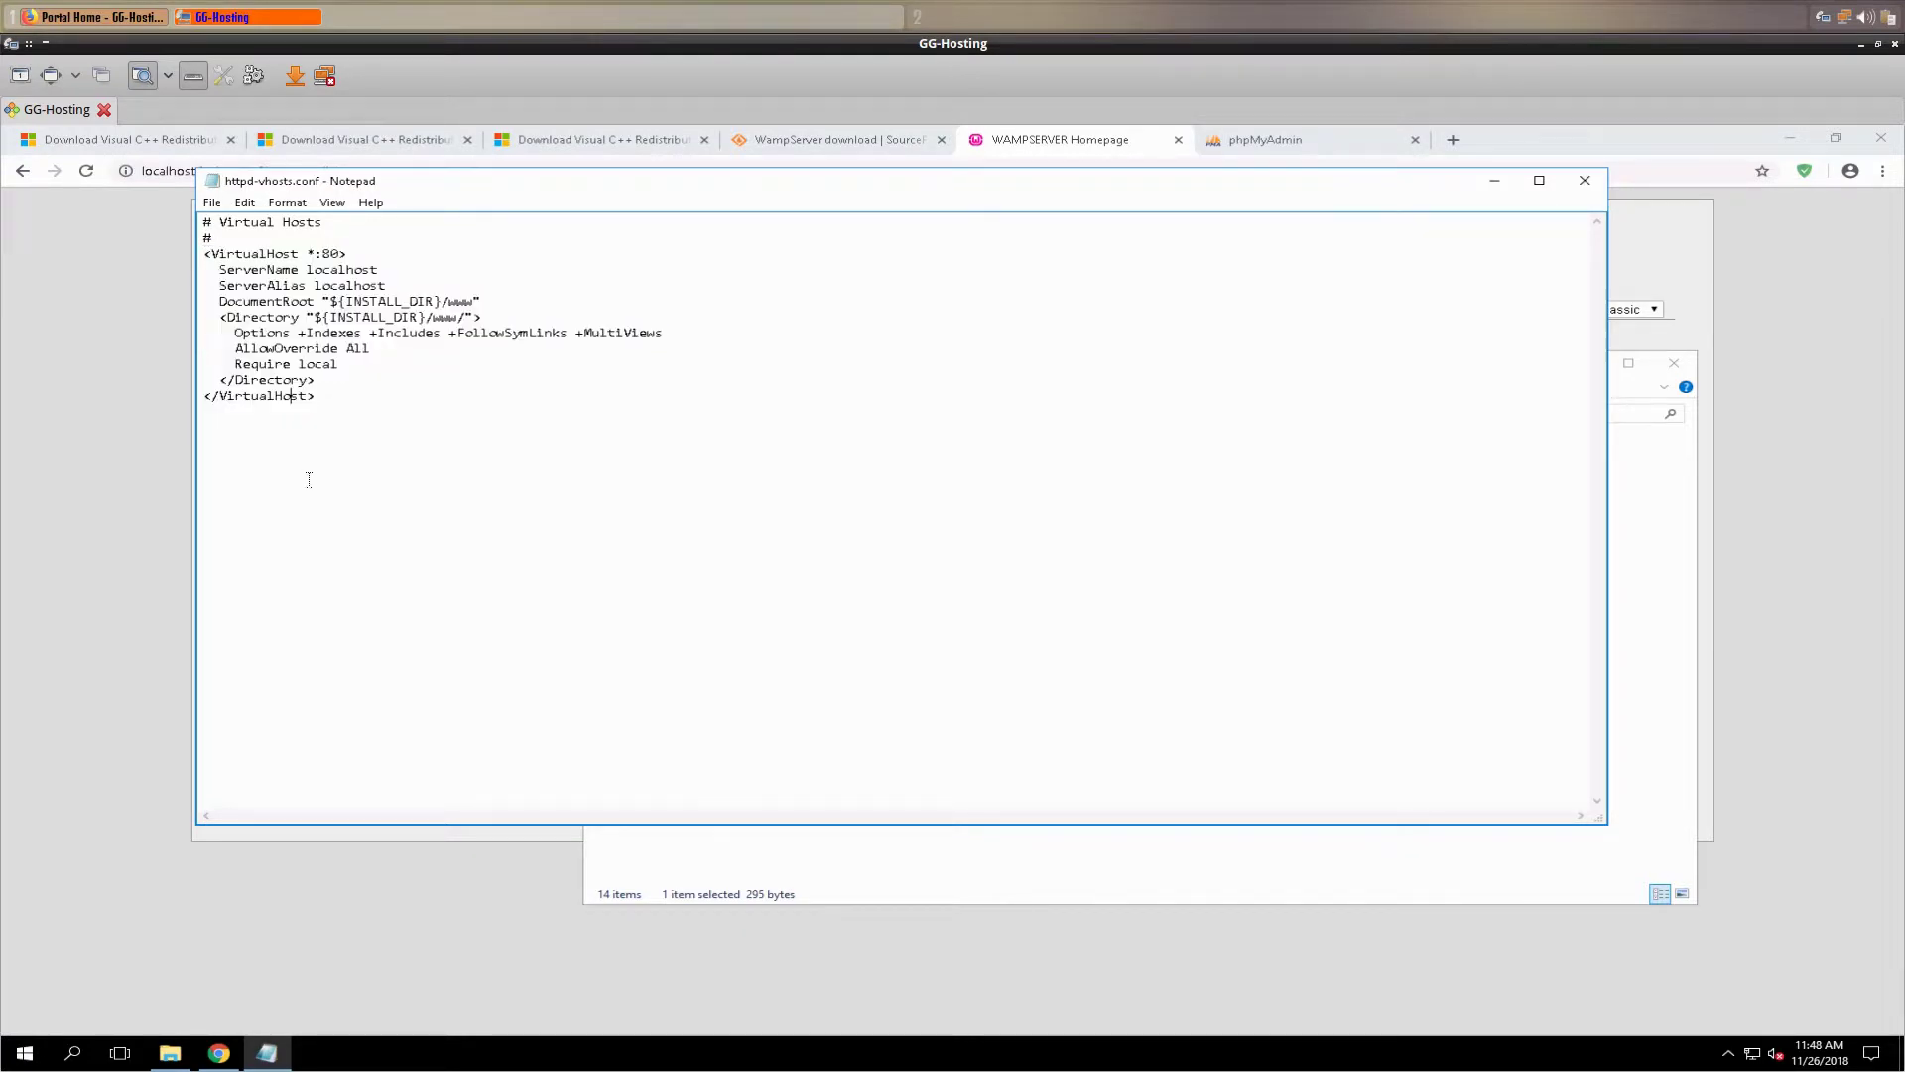
key(Return)
key(ctrl+v)
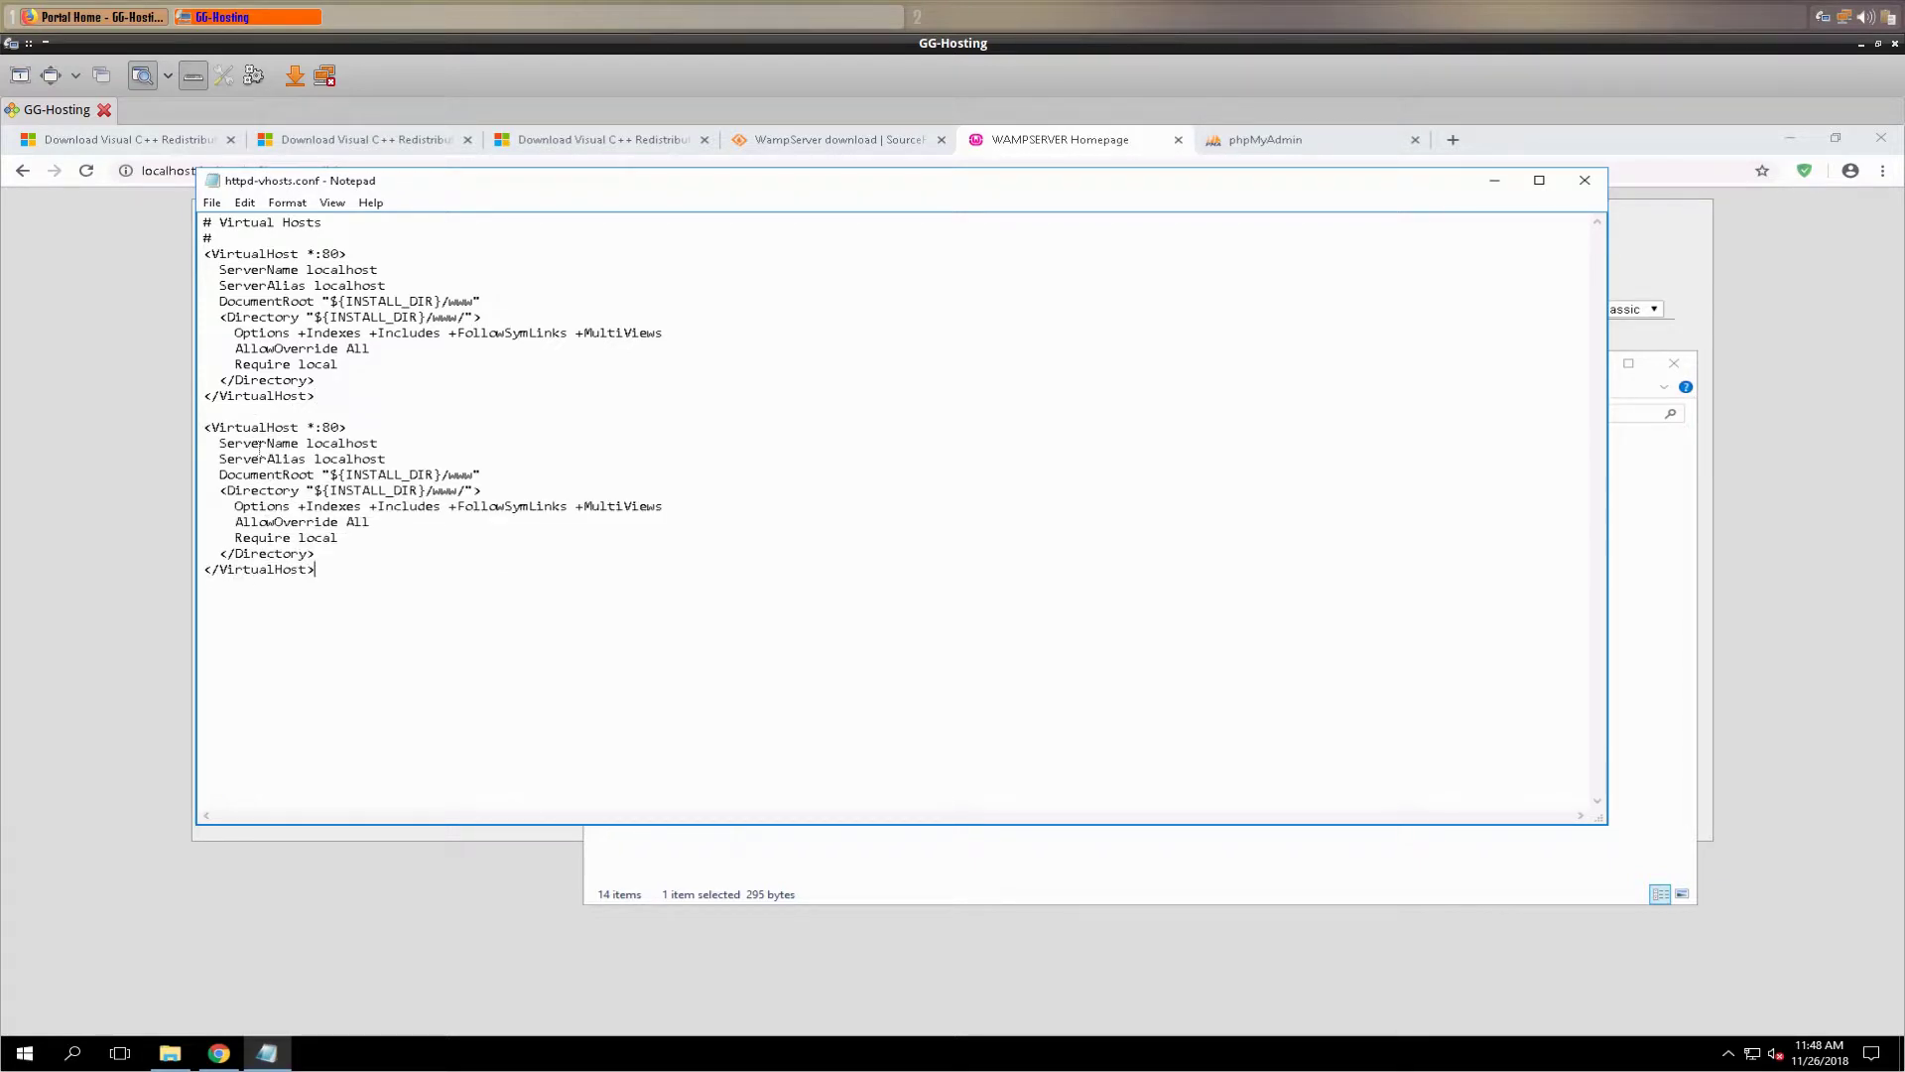
key(BackSpace)
key(BackSpace)
key(BackSpace)
key(BackSpace)
key(BackSpace)
key(BackSpace)
key(BackSpace)
key(BackSpace)
key(BackSpace)
text(2)
key(BackSpace)
text(32)
key(BackSpace)
text(am1)
text(gos.org)
key(BackSpace)
key(BackSpace)
key(BackSpace)
key(BackSpace)
key(BackSpace)
key(BackSpace)
key(BackSpace)
key(BackSpace)
key(BackSpace)
text(www.)
text(3amigos.org)
key(BackSpace)
key(BackSpace)
key(BackSpace)
key(BackSpace)
key(BackSpace)
key(BackSpace)
key(BackSpace)
key(BackSpace)
key(BackSpace)
key(BackSpace)
key(BackSpace)
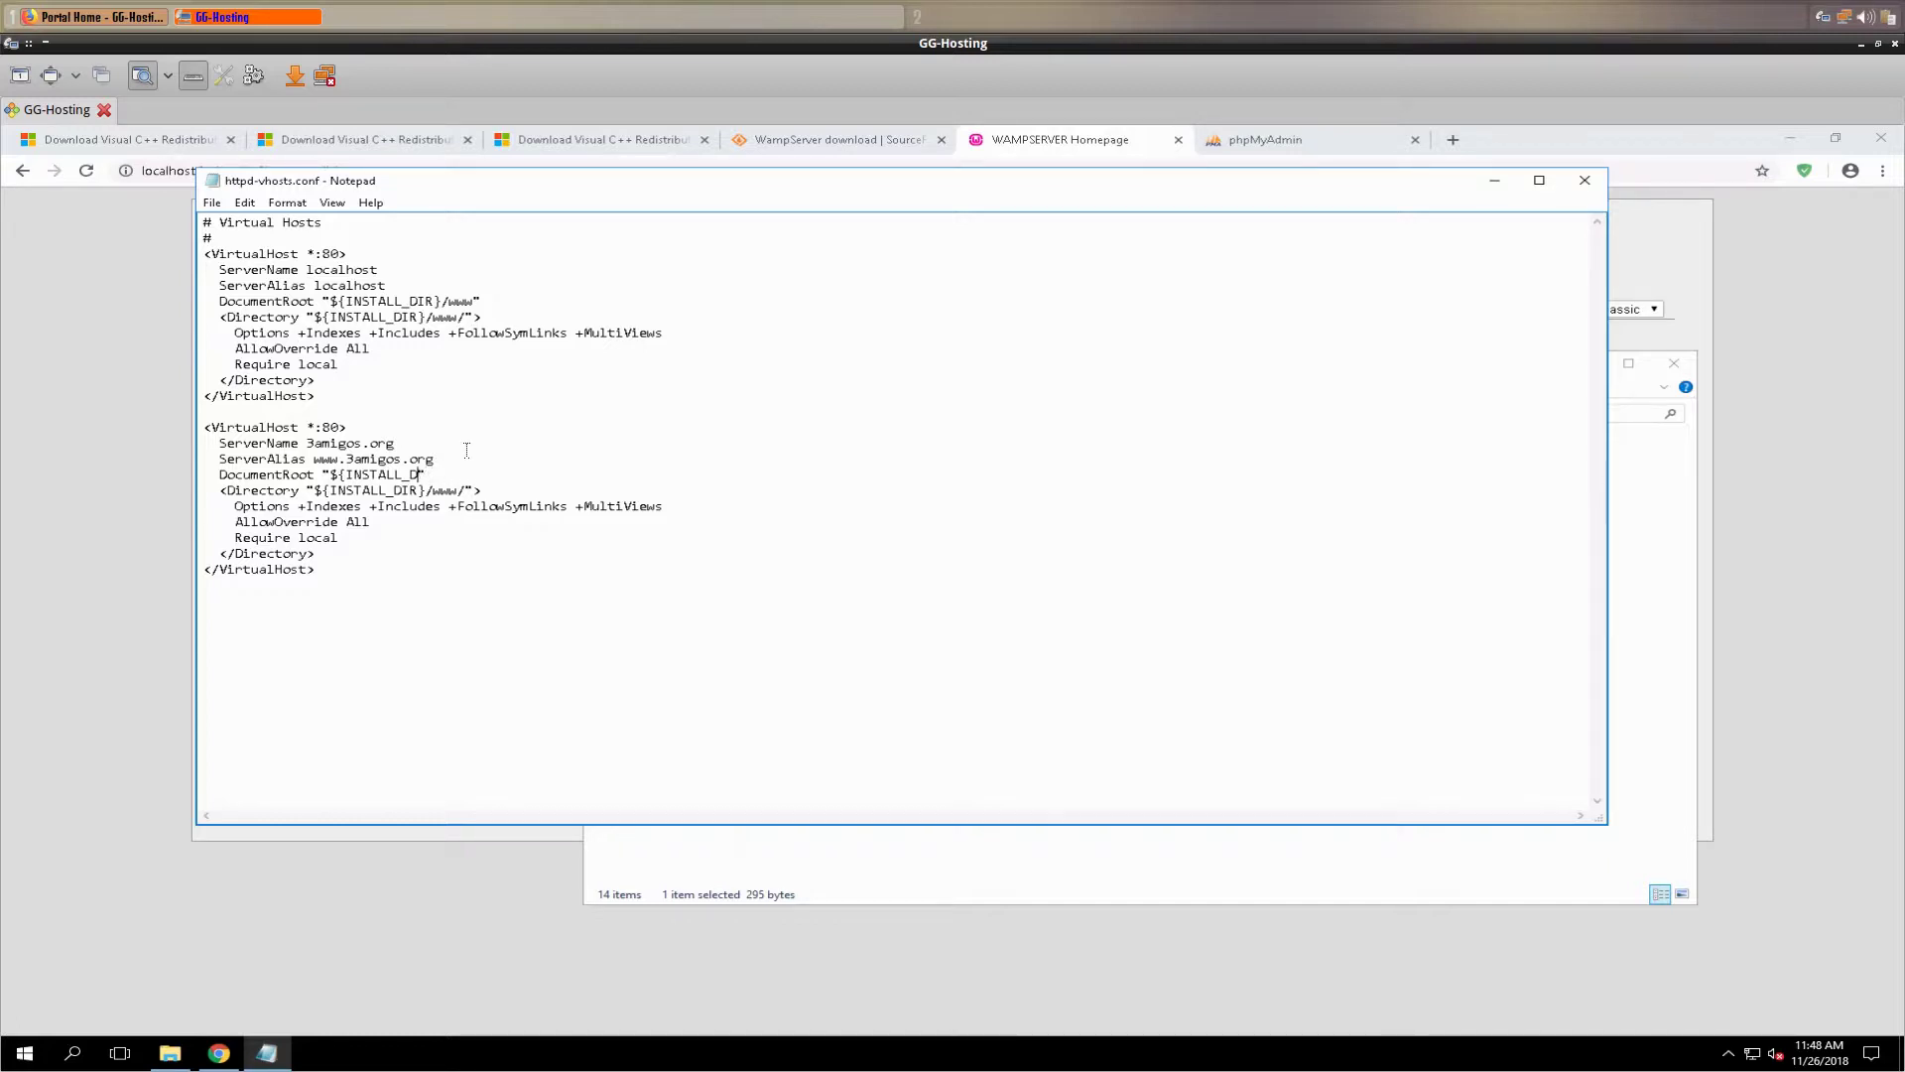
- Point DocumentRoot and Directory to c:/www/3amigos and set Require to all granted
key(BackSpace)
key(BackSpace)
key(BackSpace)
key(BackSpace)
key(BackSpace)
key(BackSpace)
key(BackSpace)
key(BackSpace)
text("c:/www/3amigos)
key(BackSpace)
key(BackSpace)
key(BackSpace)
key(BackSpace)
key(BackSpace)
key(BackSpace)
key(BackSpace)
key(BackSpace)
key(BackSpace)
key(BackSpace)
key(BackSpace)
key(BackSpace)
key(BackSpace)
key(BackSpace)
key(BackSpace)
key(BackSpace)
key(BackSpace)
key(BackSpace)
key(BackSpace)
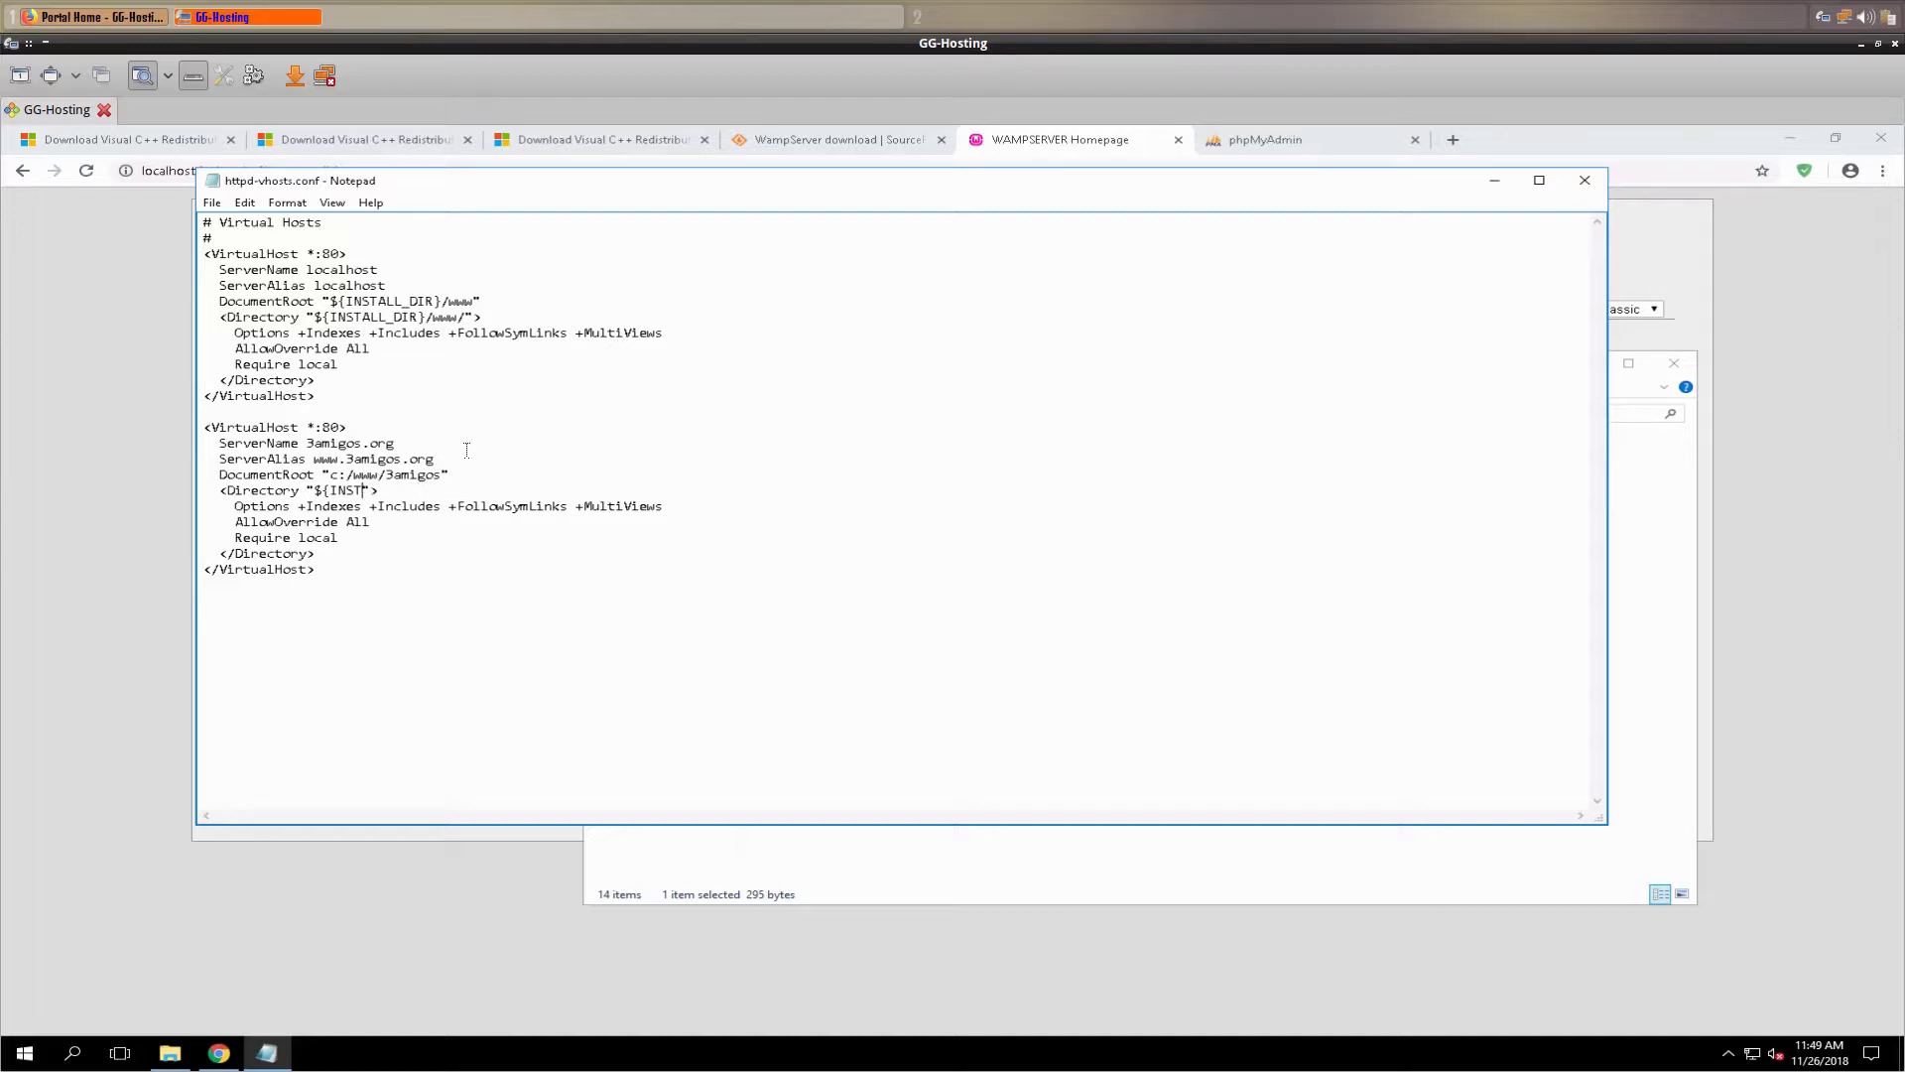
text(c:/www/3amigos/)
key(BackSpace)
key(BackSpace)
key(BackSpace)
key(BackSpace)
key(BackSpace)
text(all granted)
- Save httpd-vhosts.conf and close Notepad
click(211, 203)
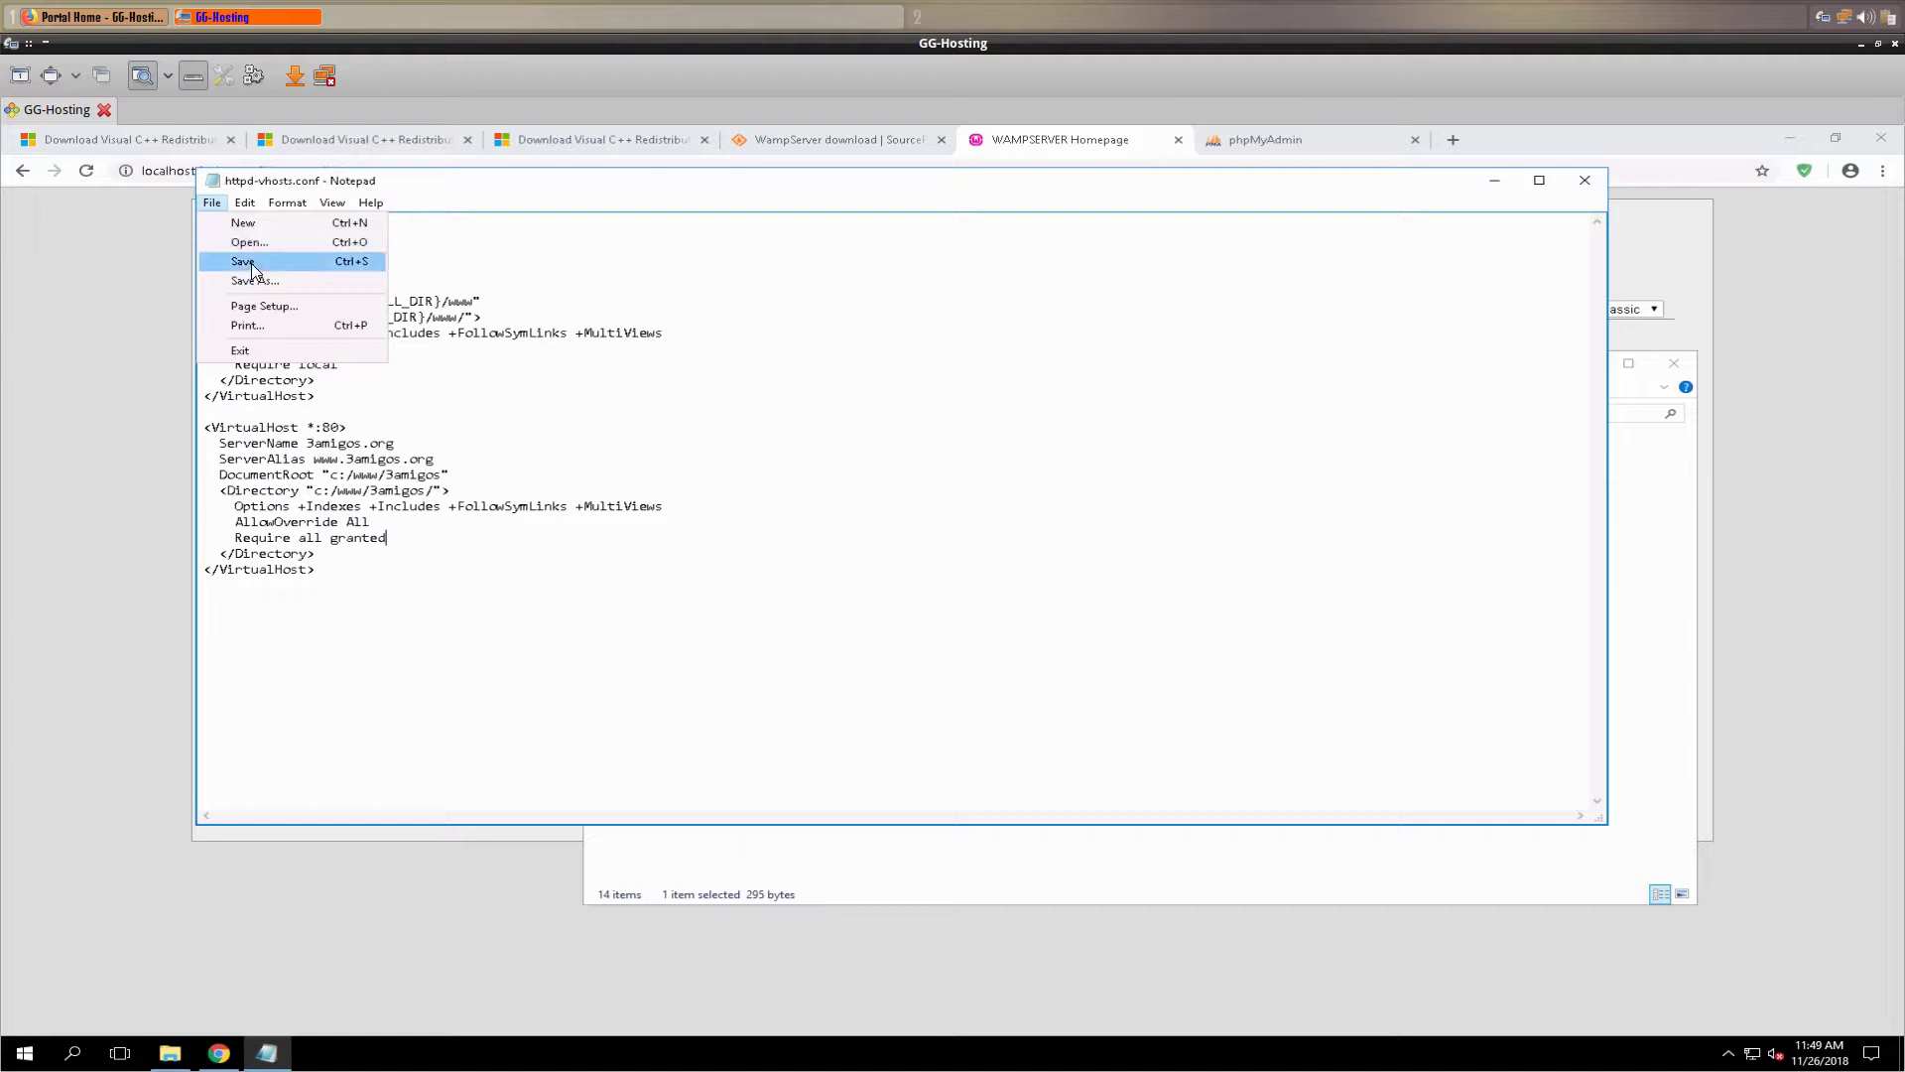
click(248, 262)
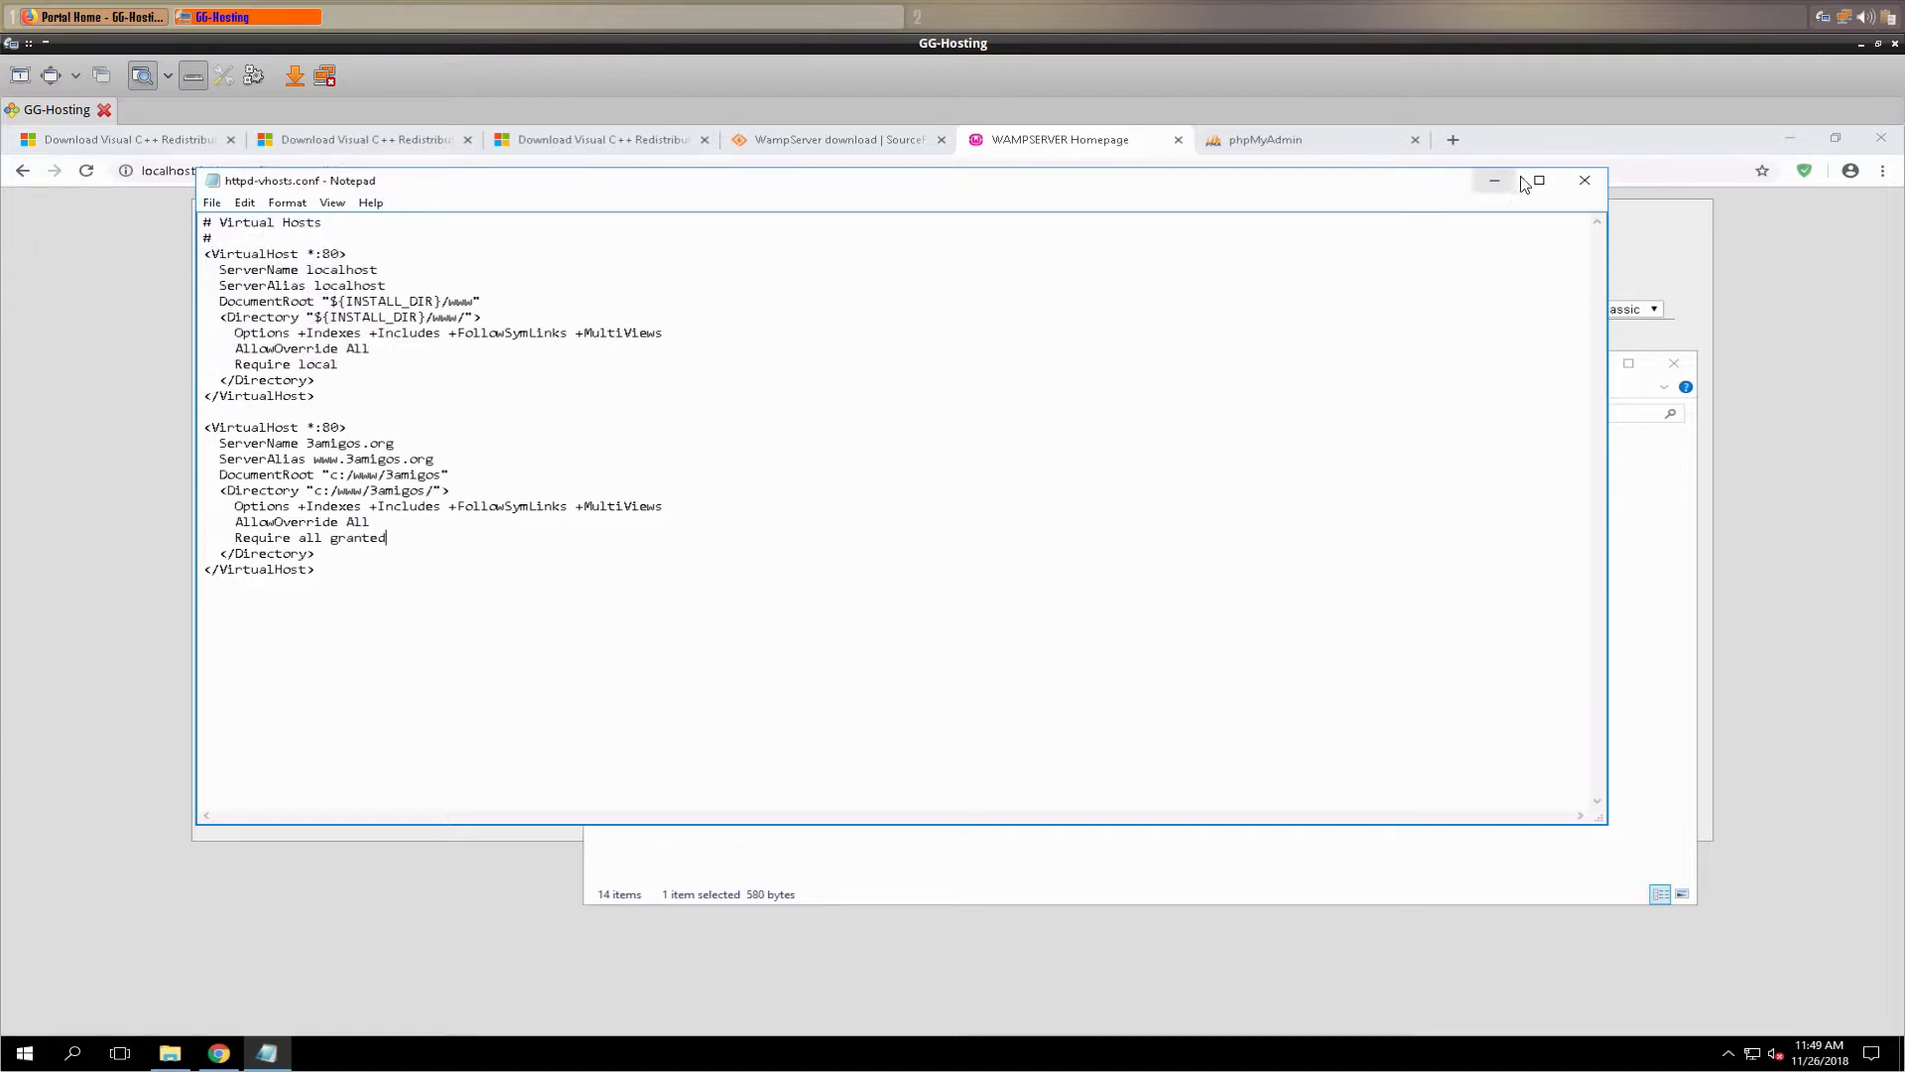
click(1584, 178)
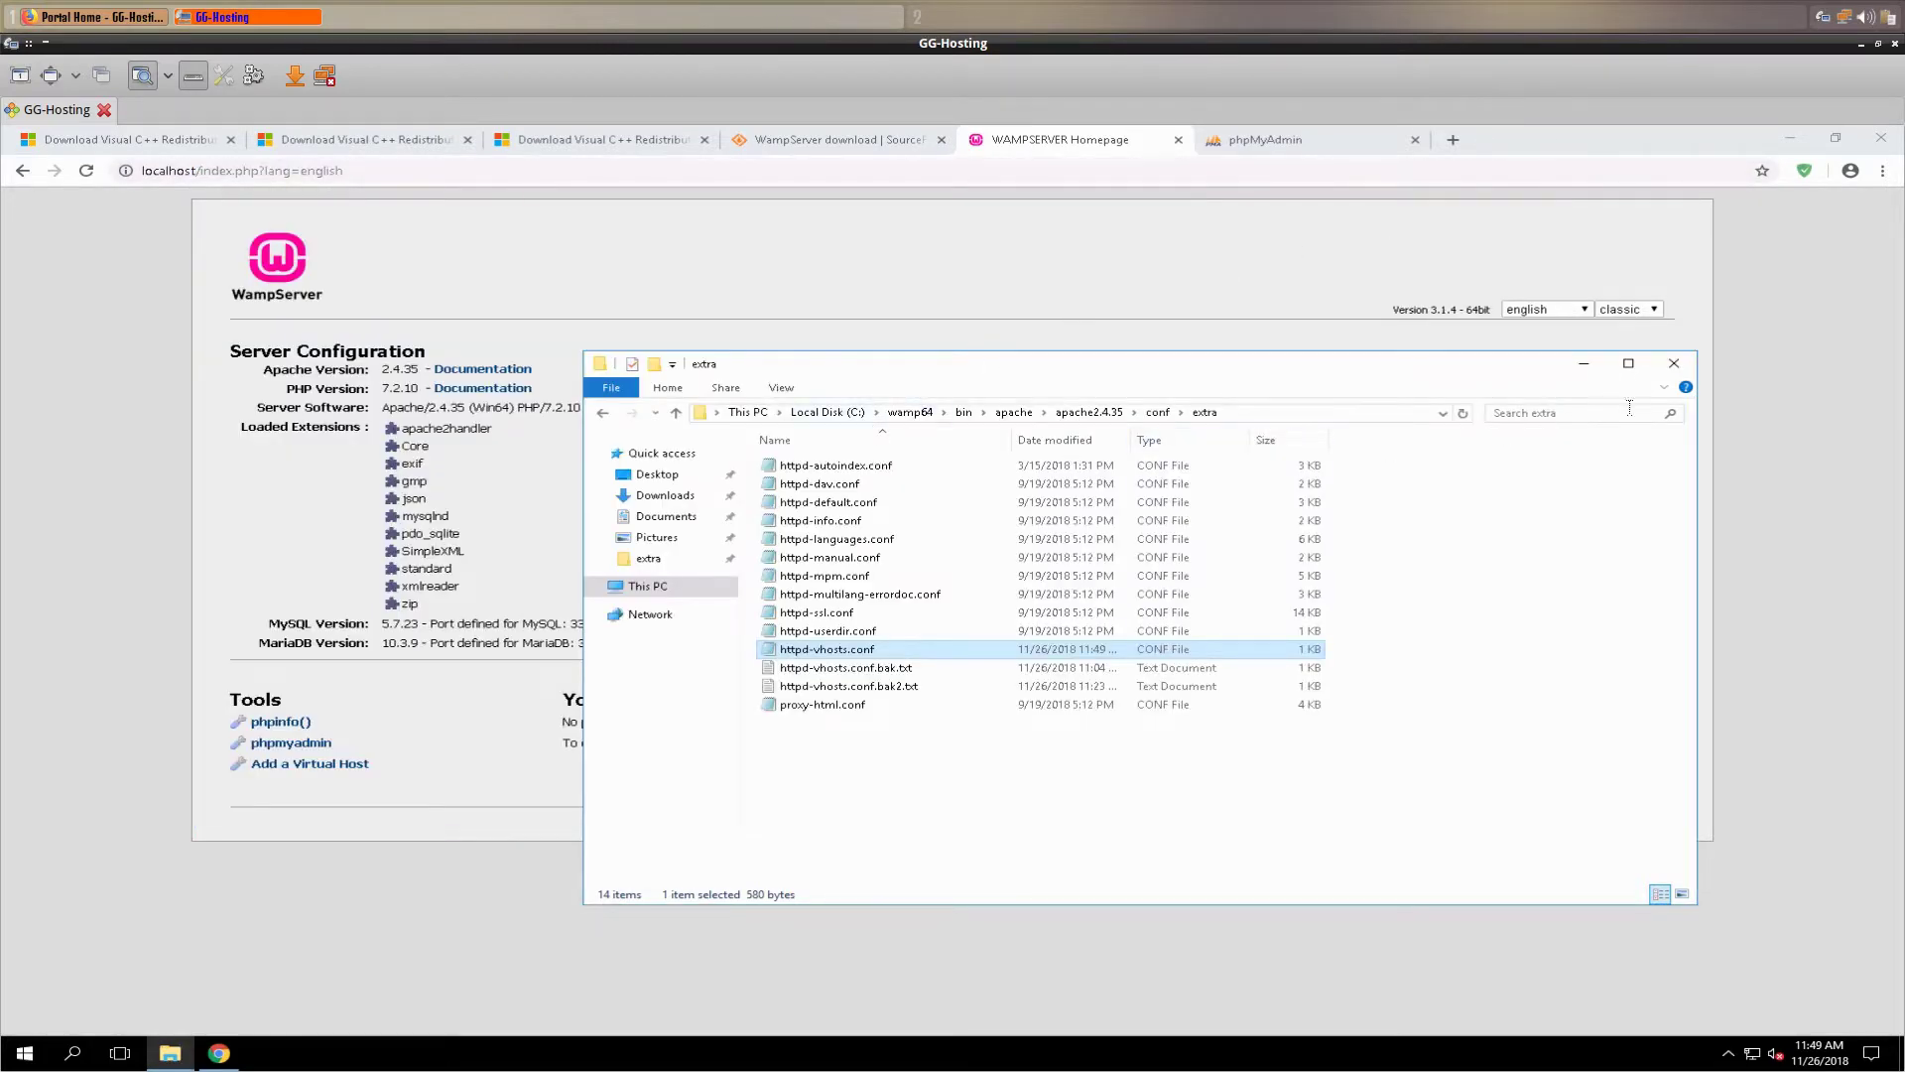
- Reload the WampServer homepage to see 3amigos.org, then Restart DNS from the Wamp tray menu
click(1582, 364)
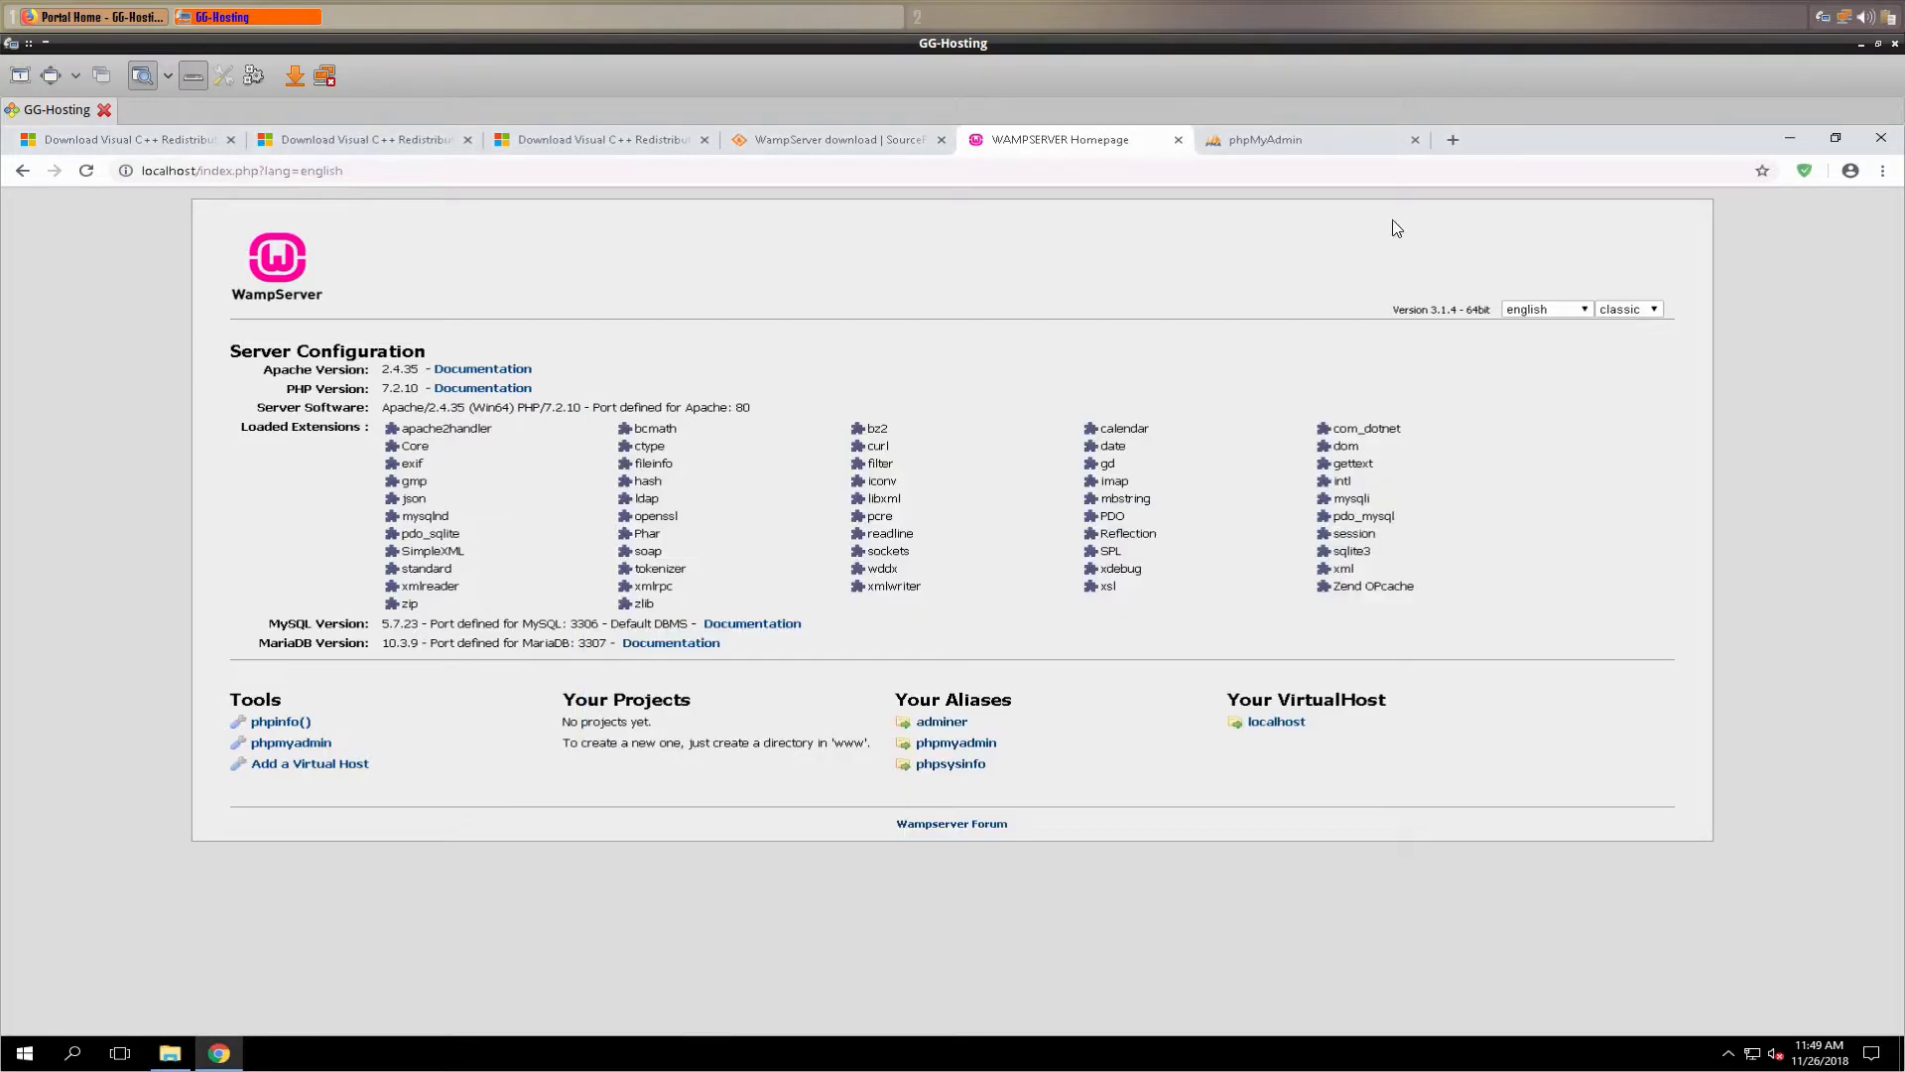
click(87, 170)
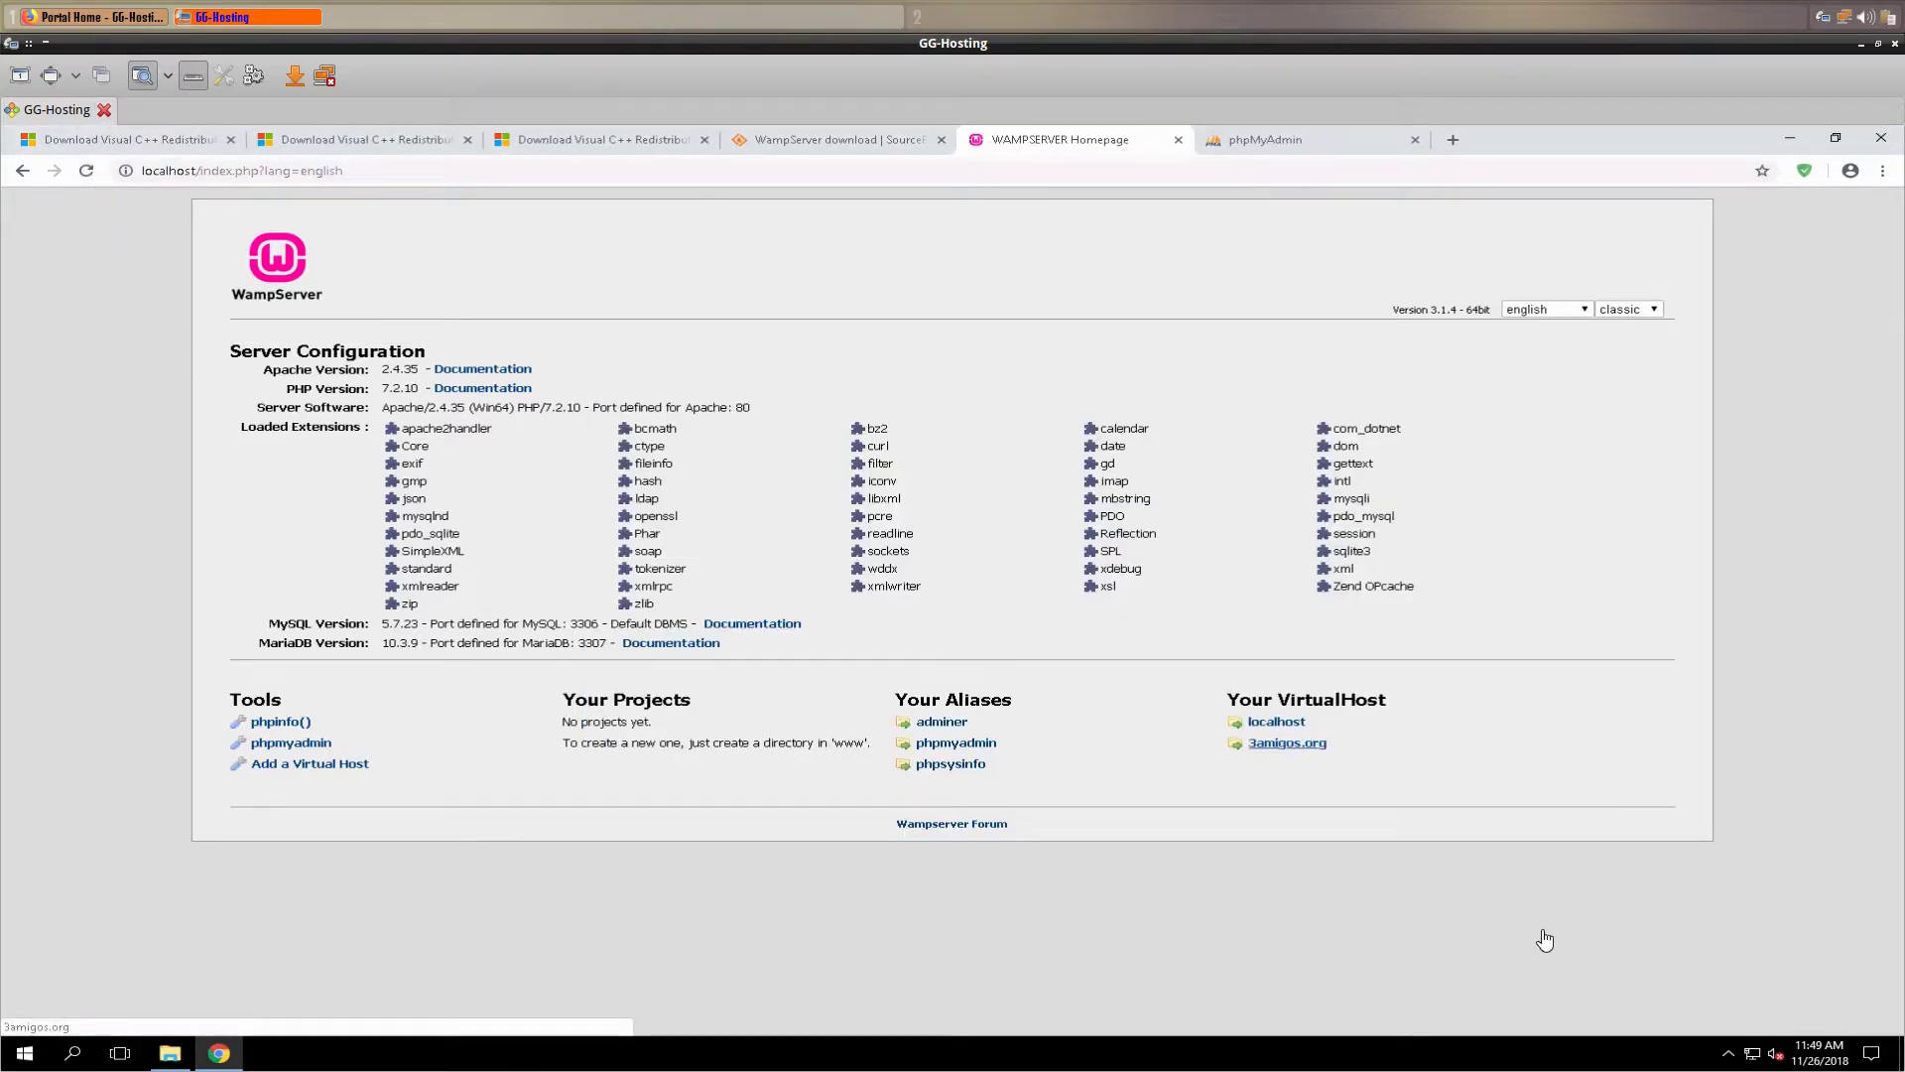
click(1728, 1052)
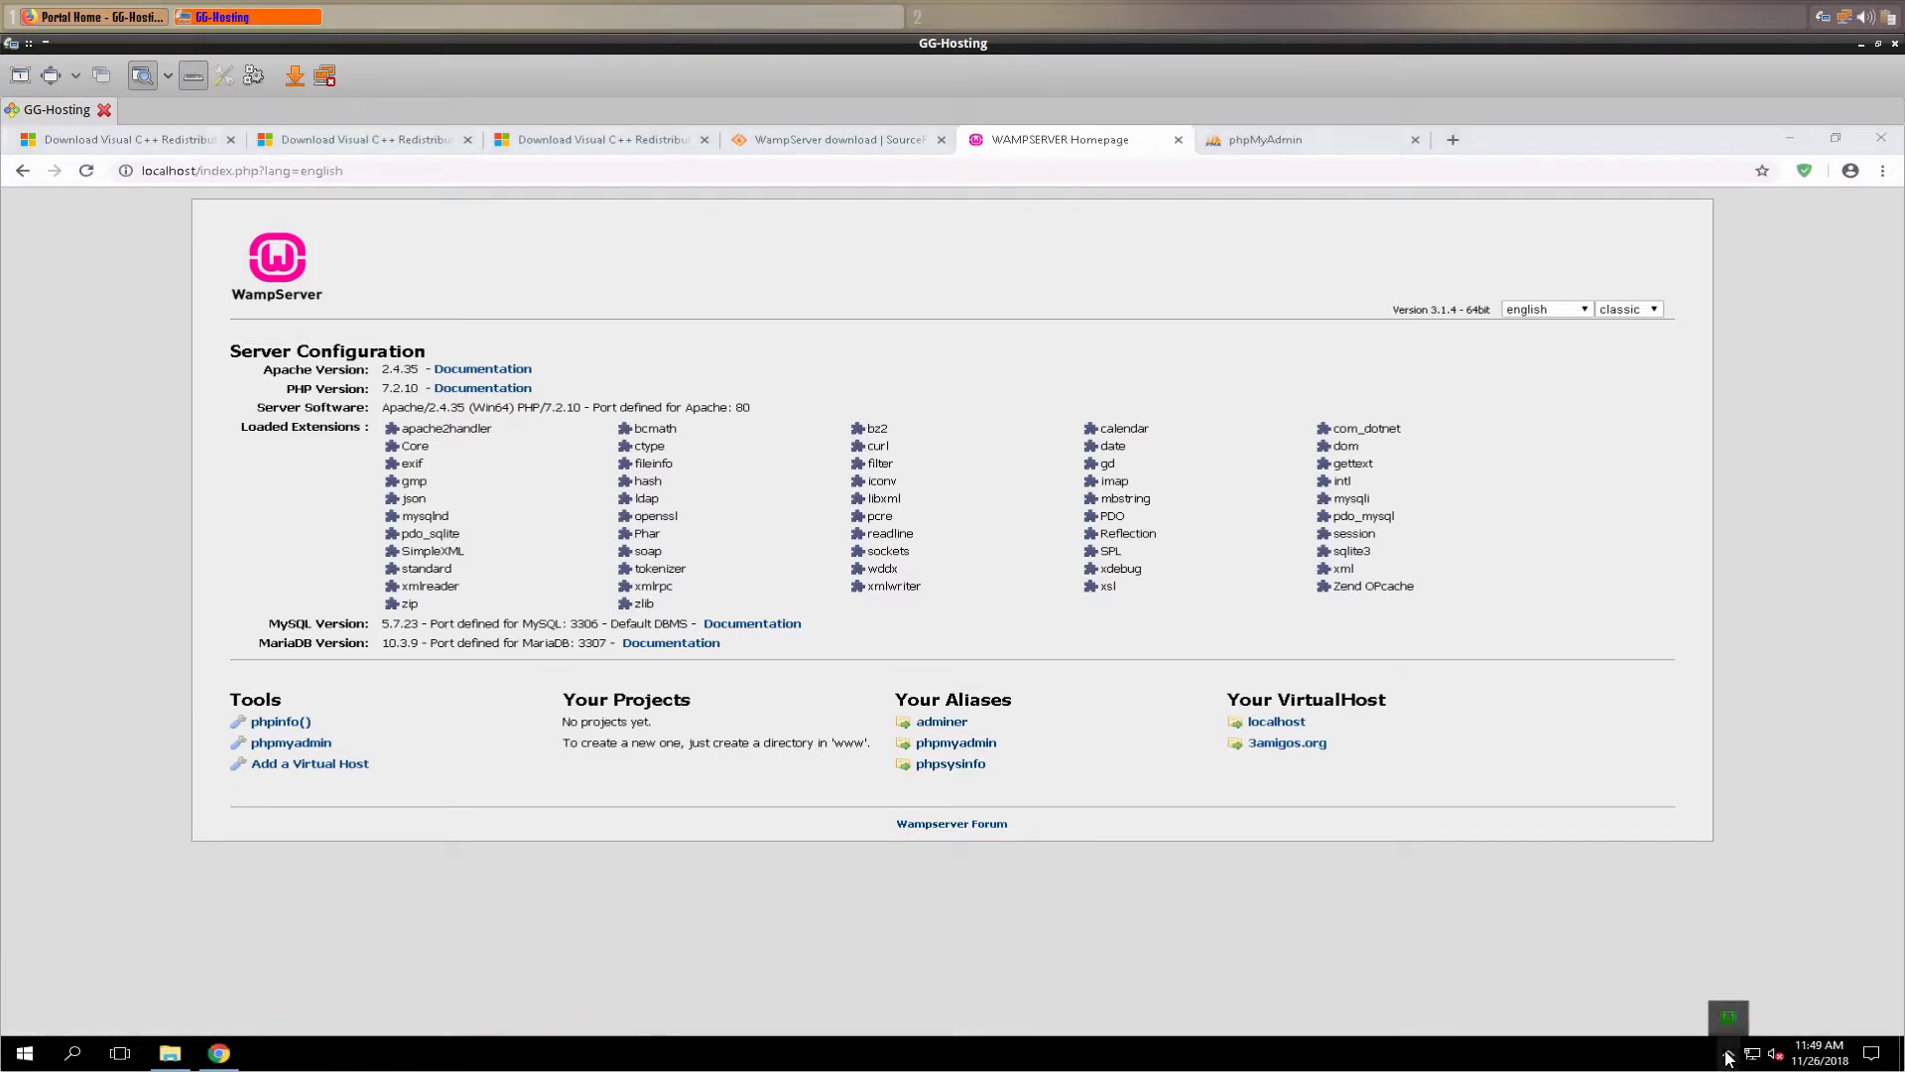
right_click(1723, 1022)
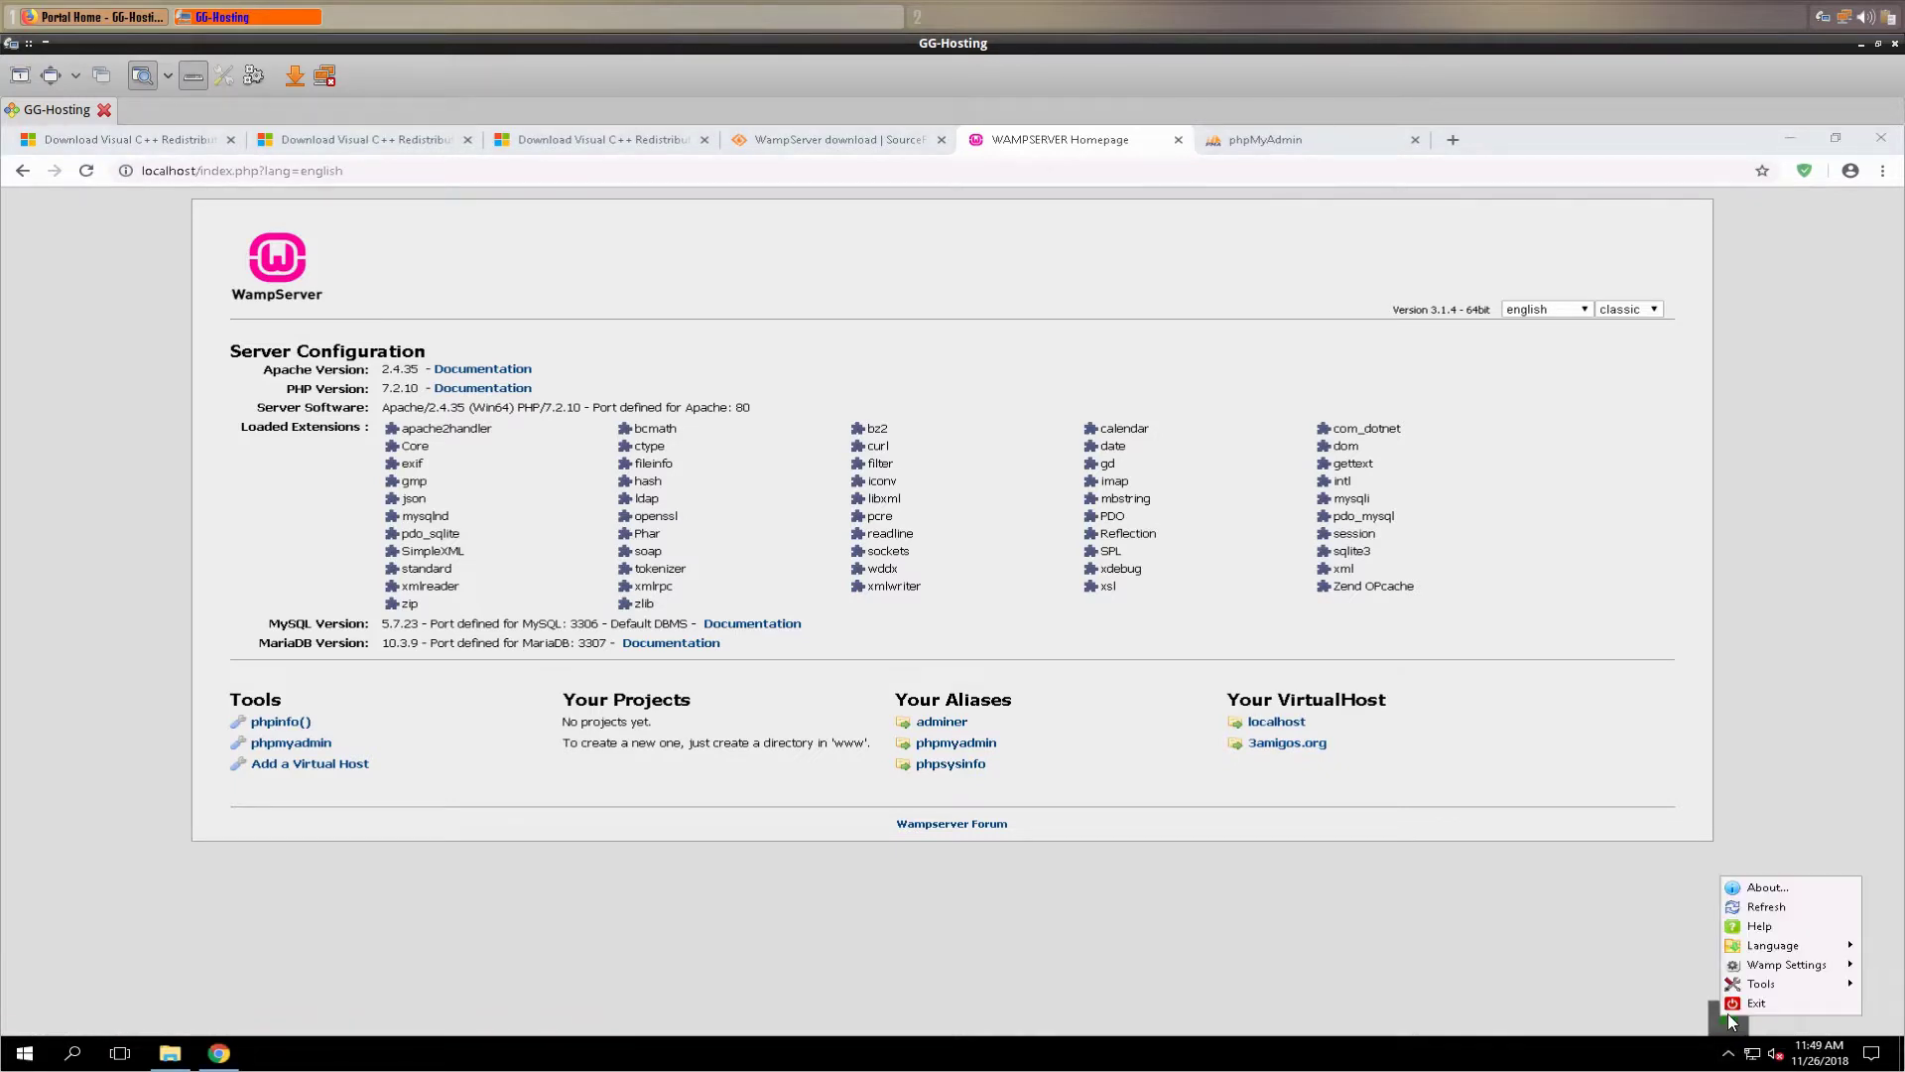
mouse_move(1761, 987)
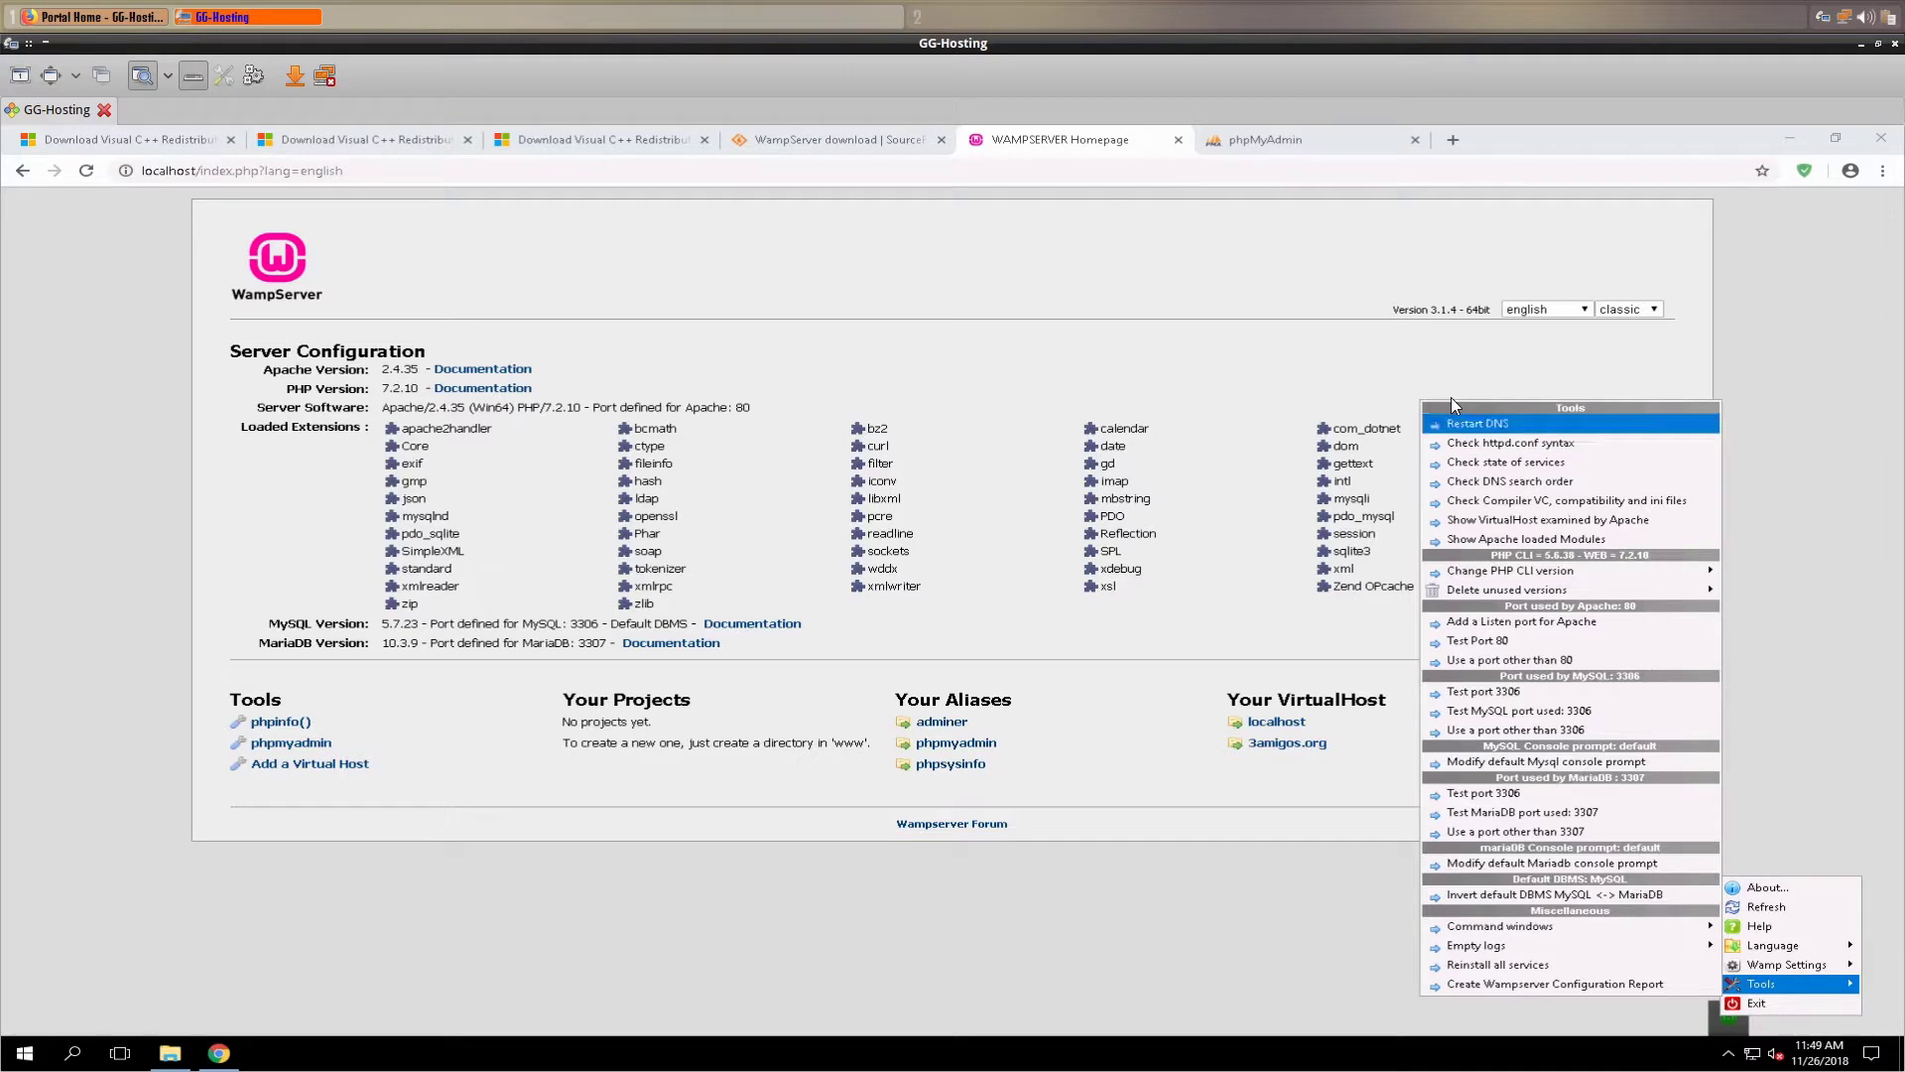
click(1461, 426)
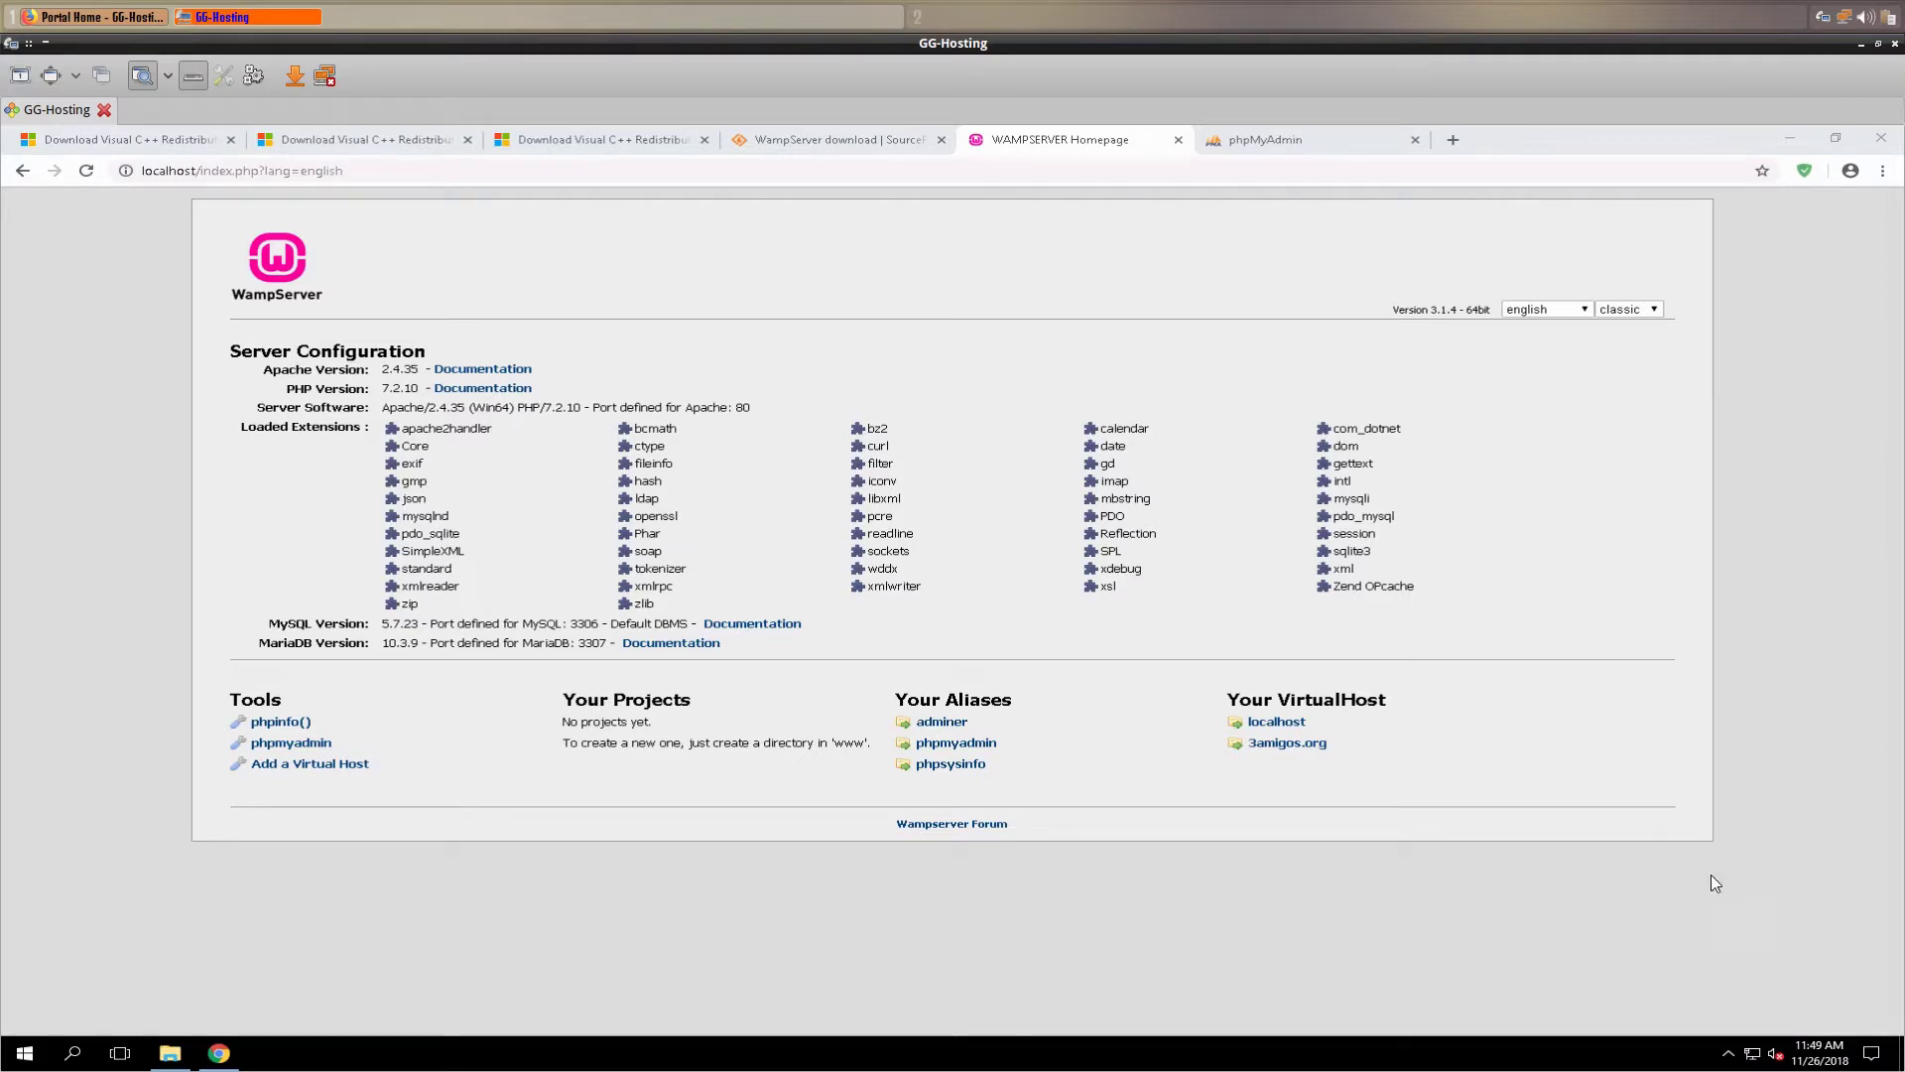
click(1729, 1052)
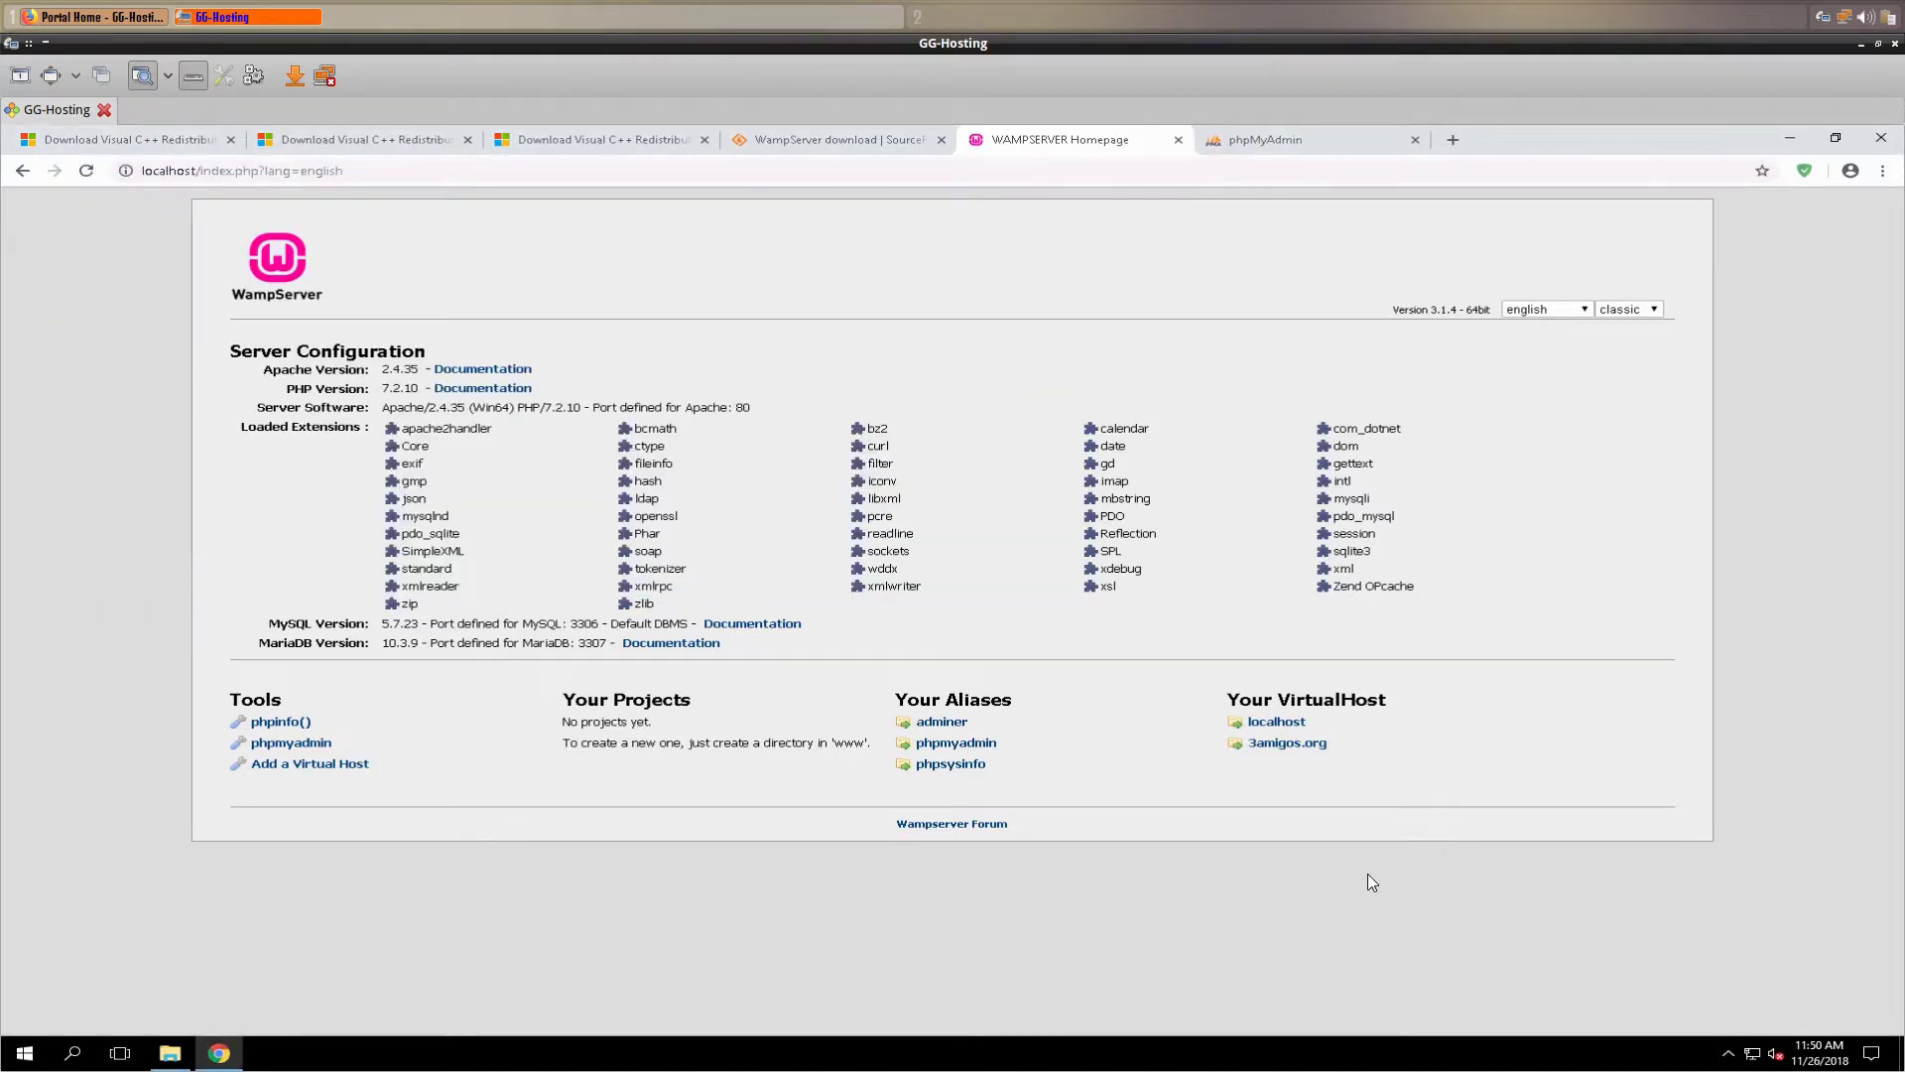
- Load 3amigos.org in a new tab, showing the 'Youve reached the webroot' message
click(1450, 141)
text(3ai)
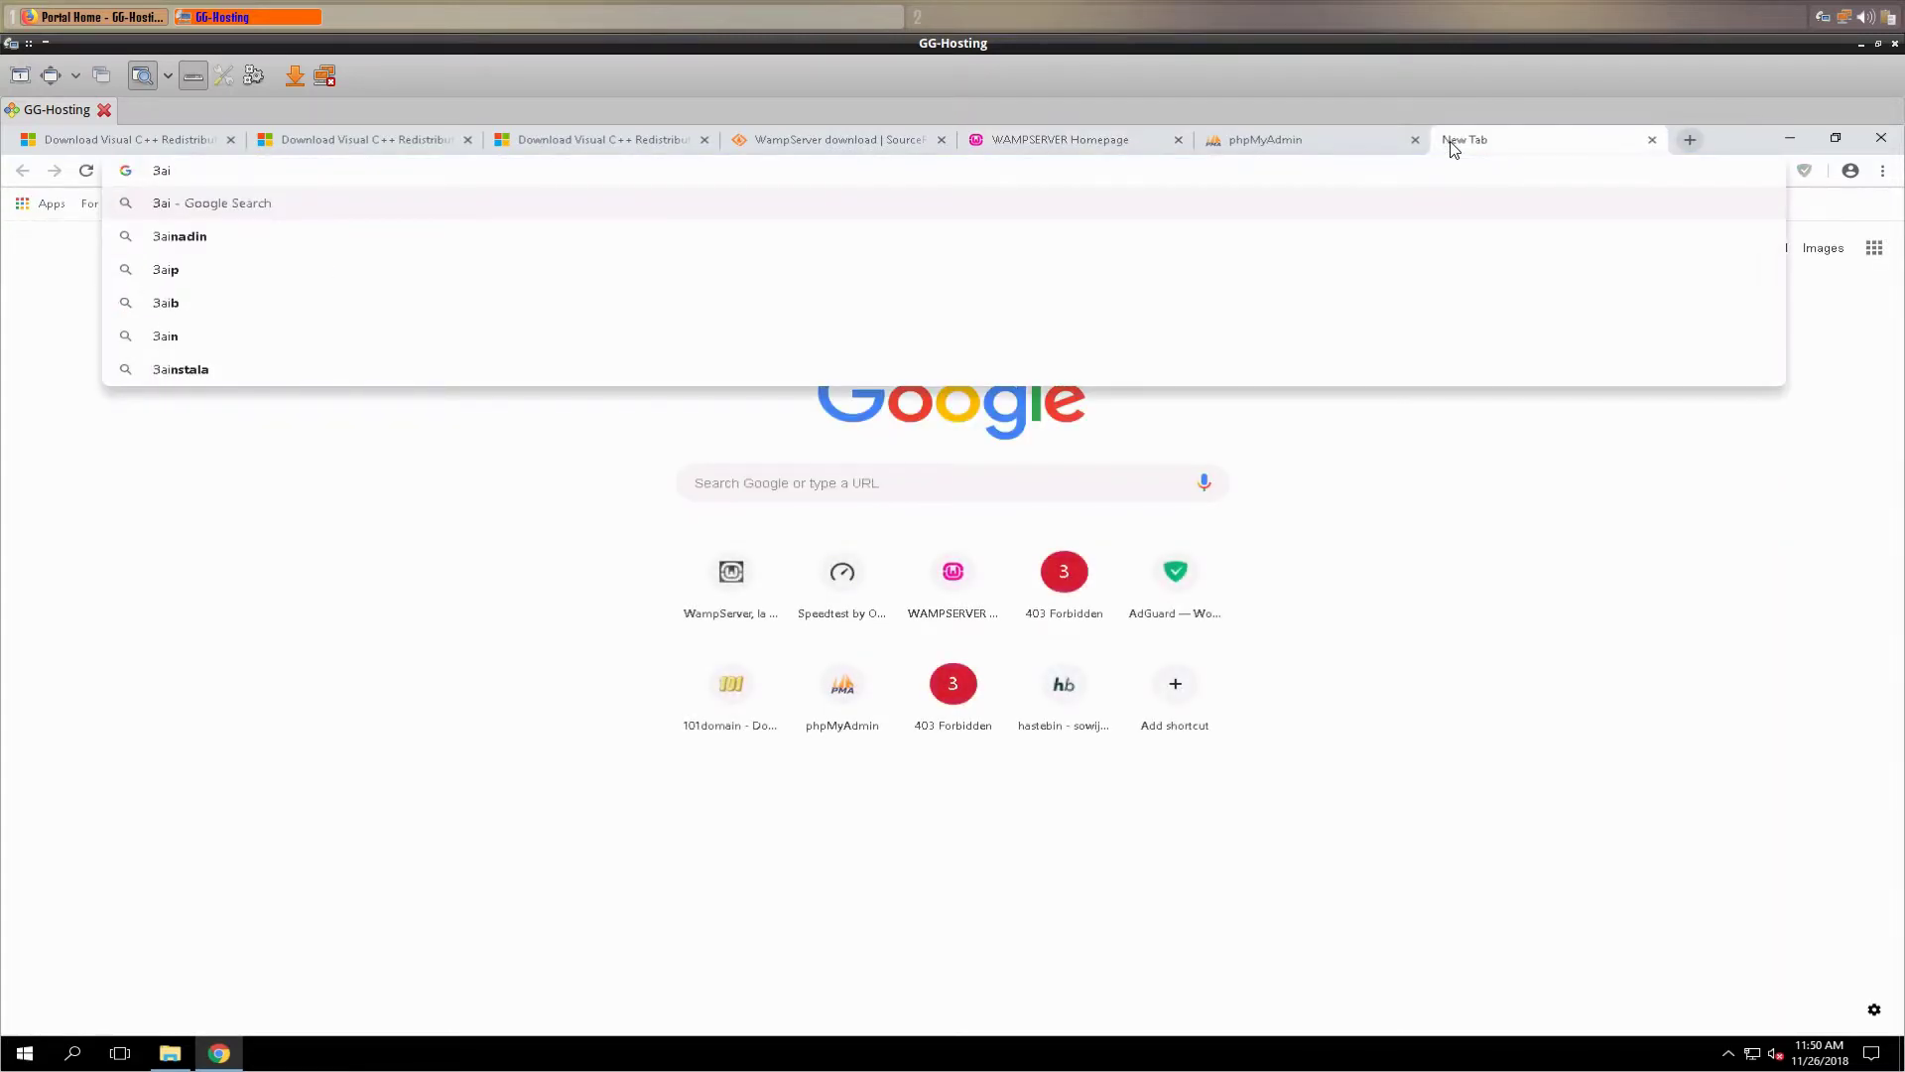
key(BackSpace)
text(mi)
key(Return)
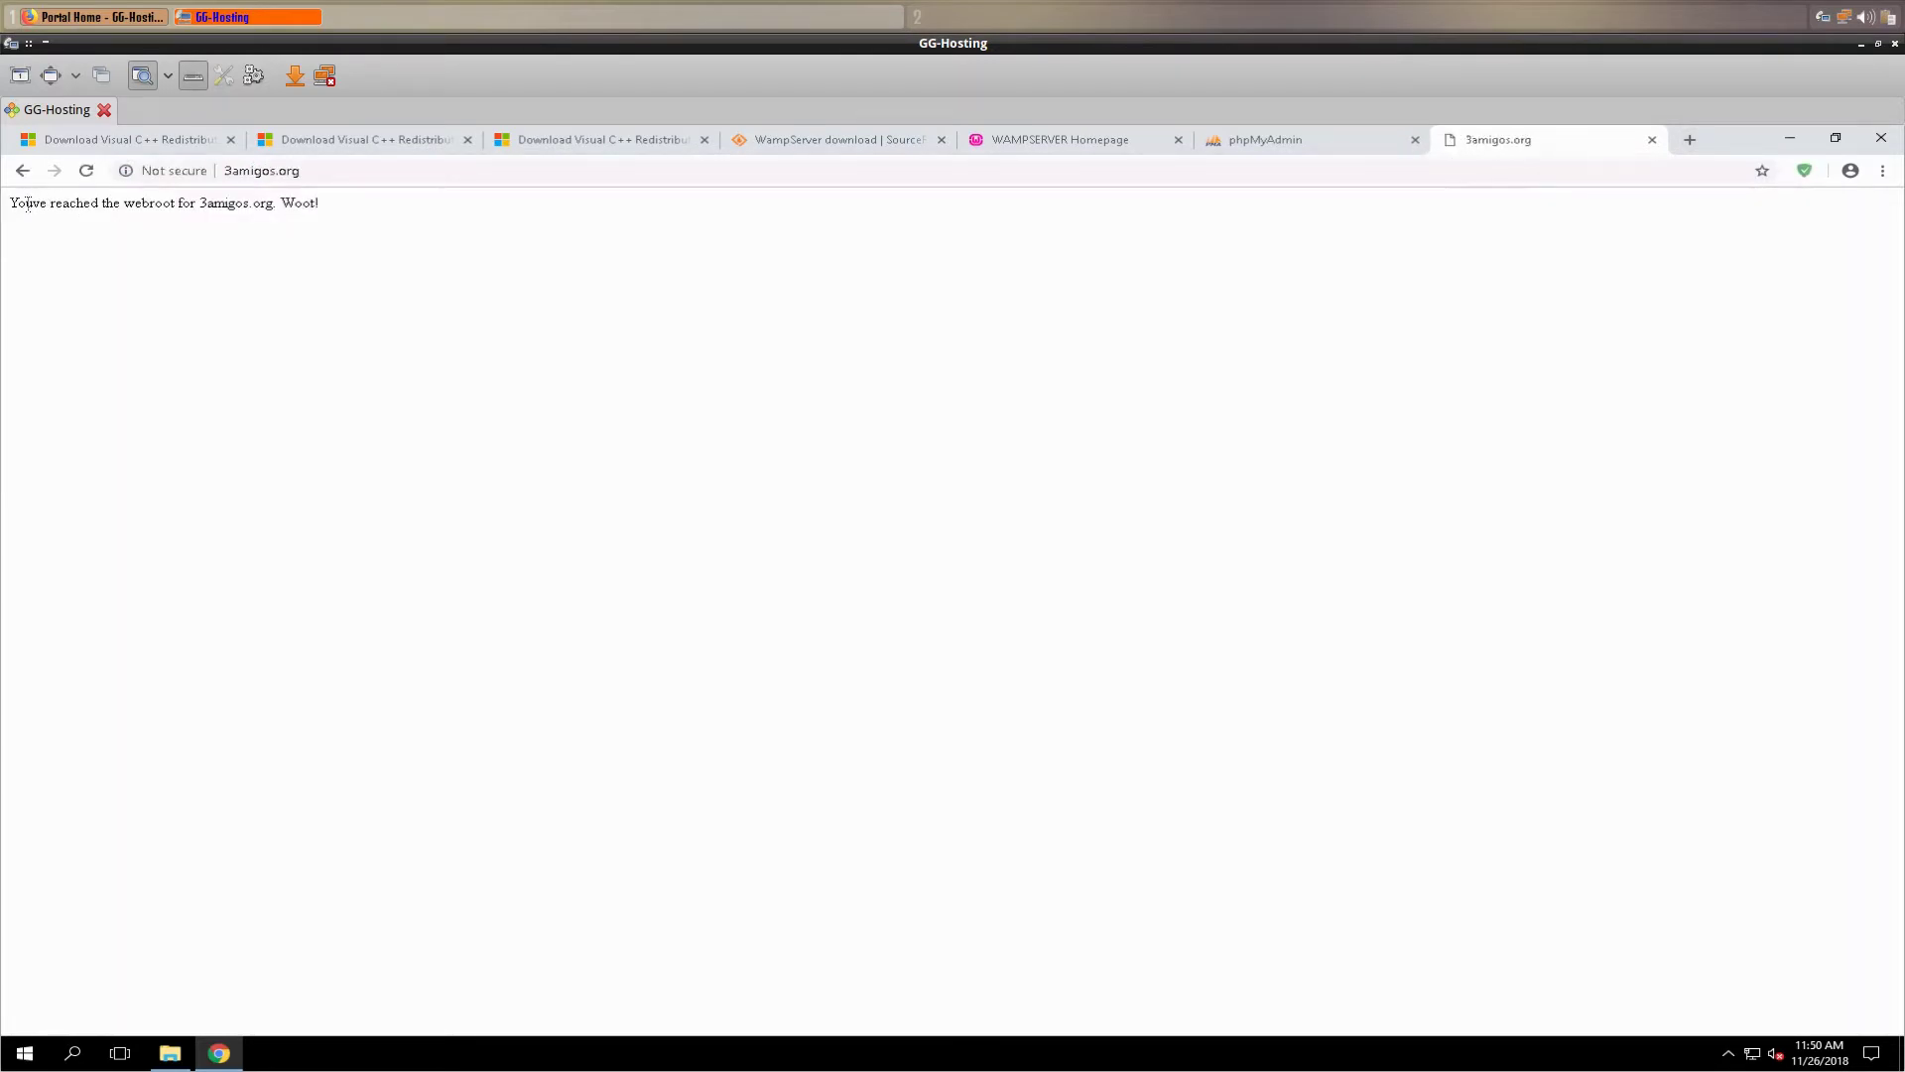
drag(95, 218, 256, 210)
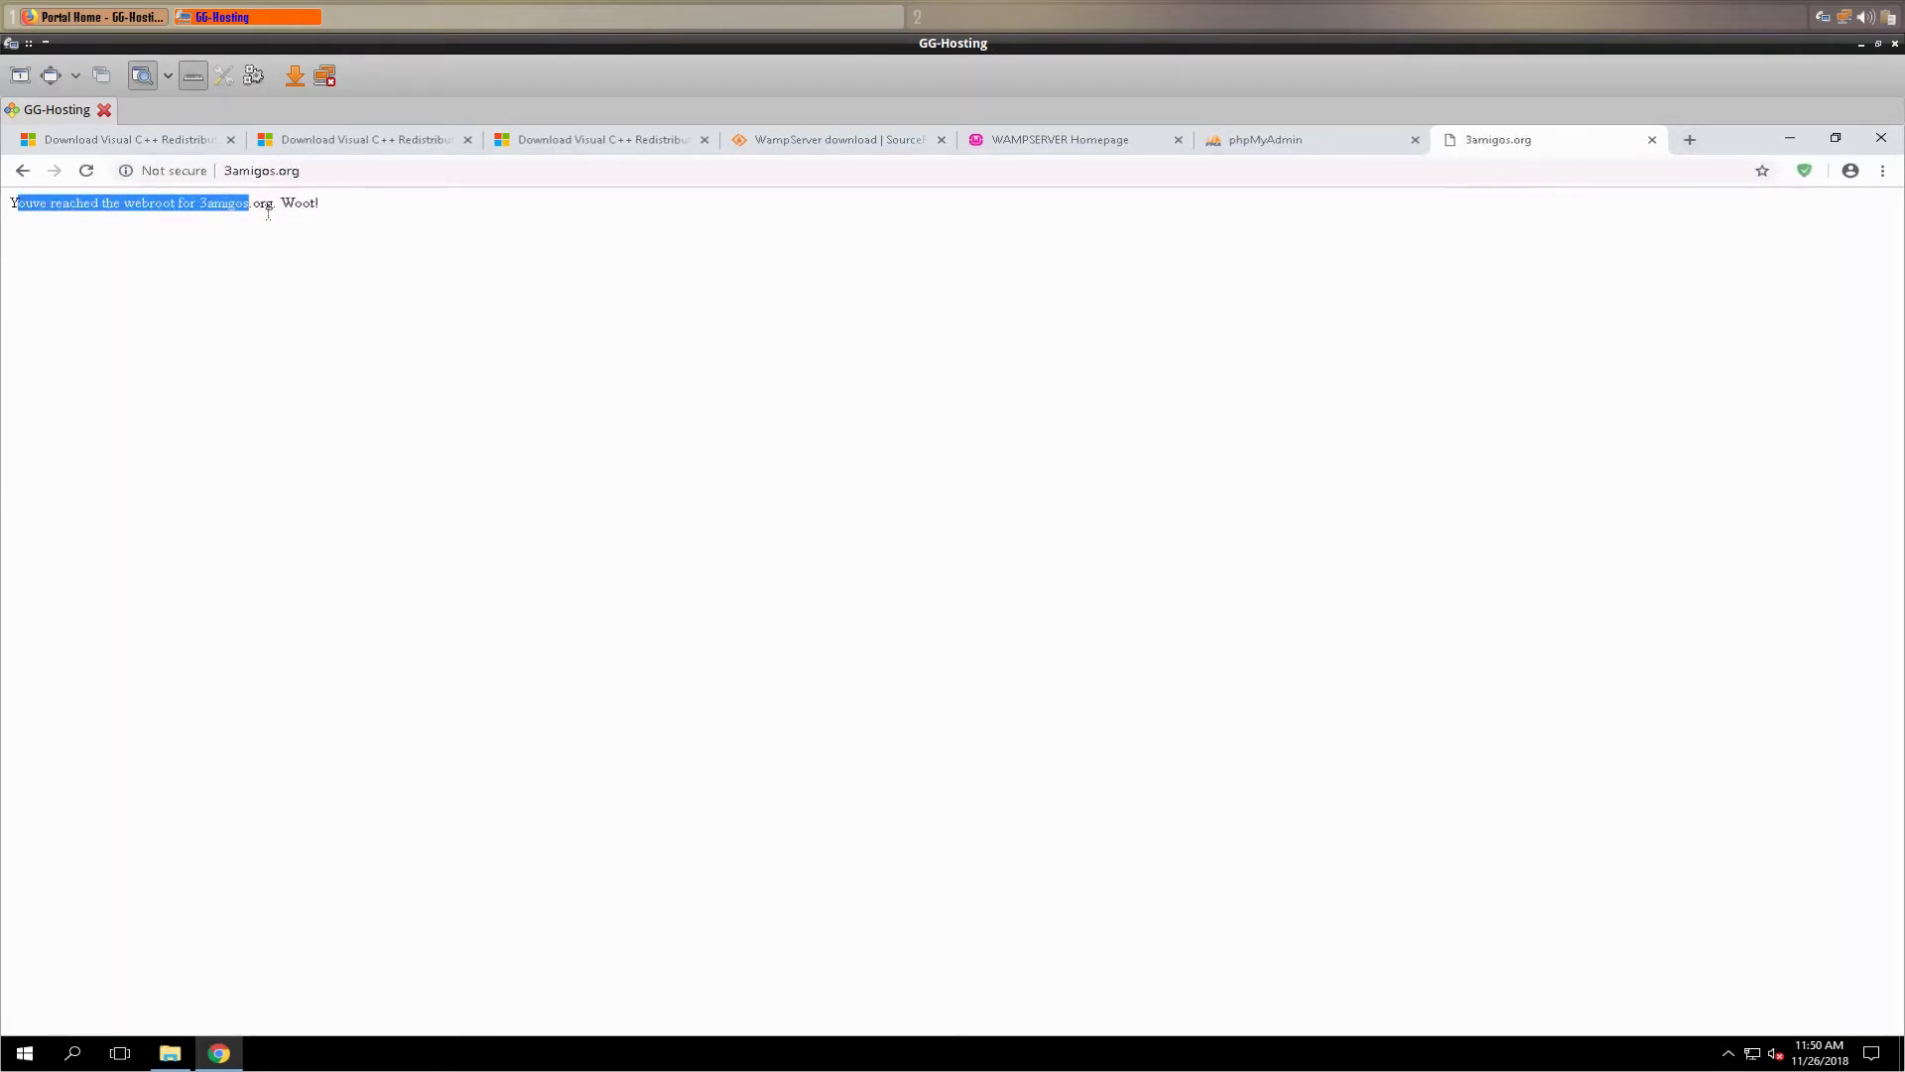
click(266, 211)
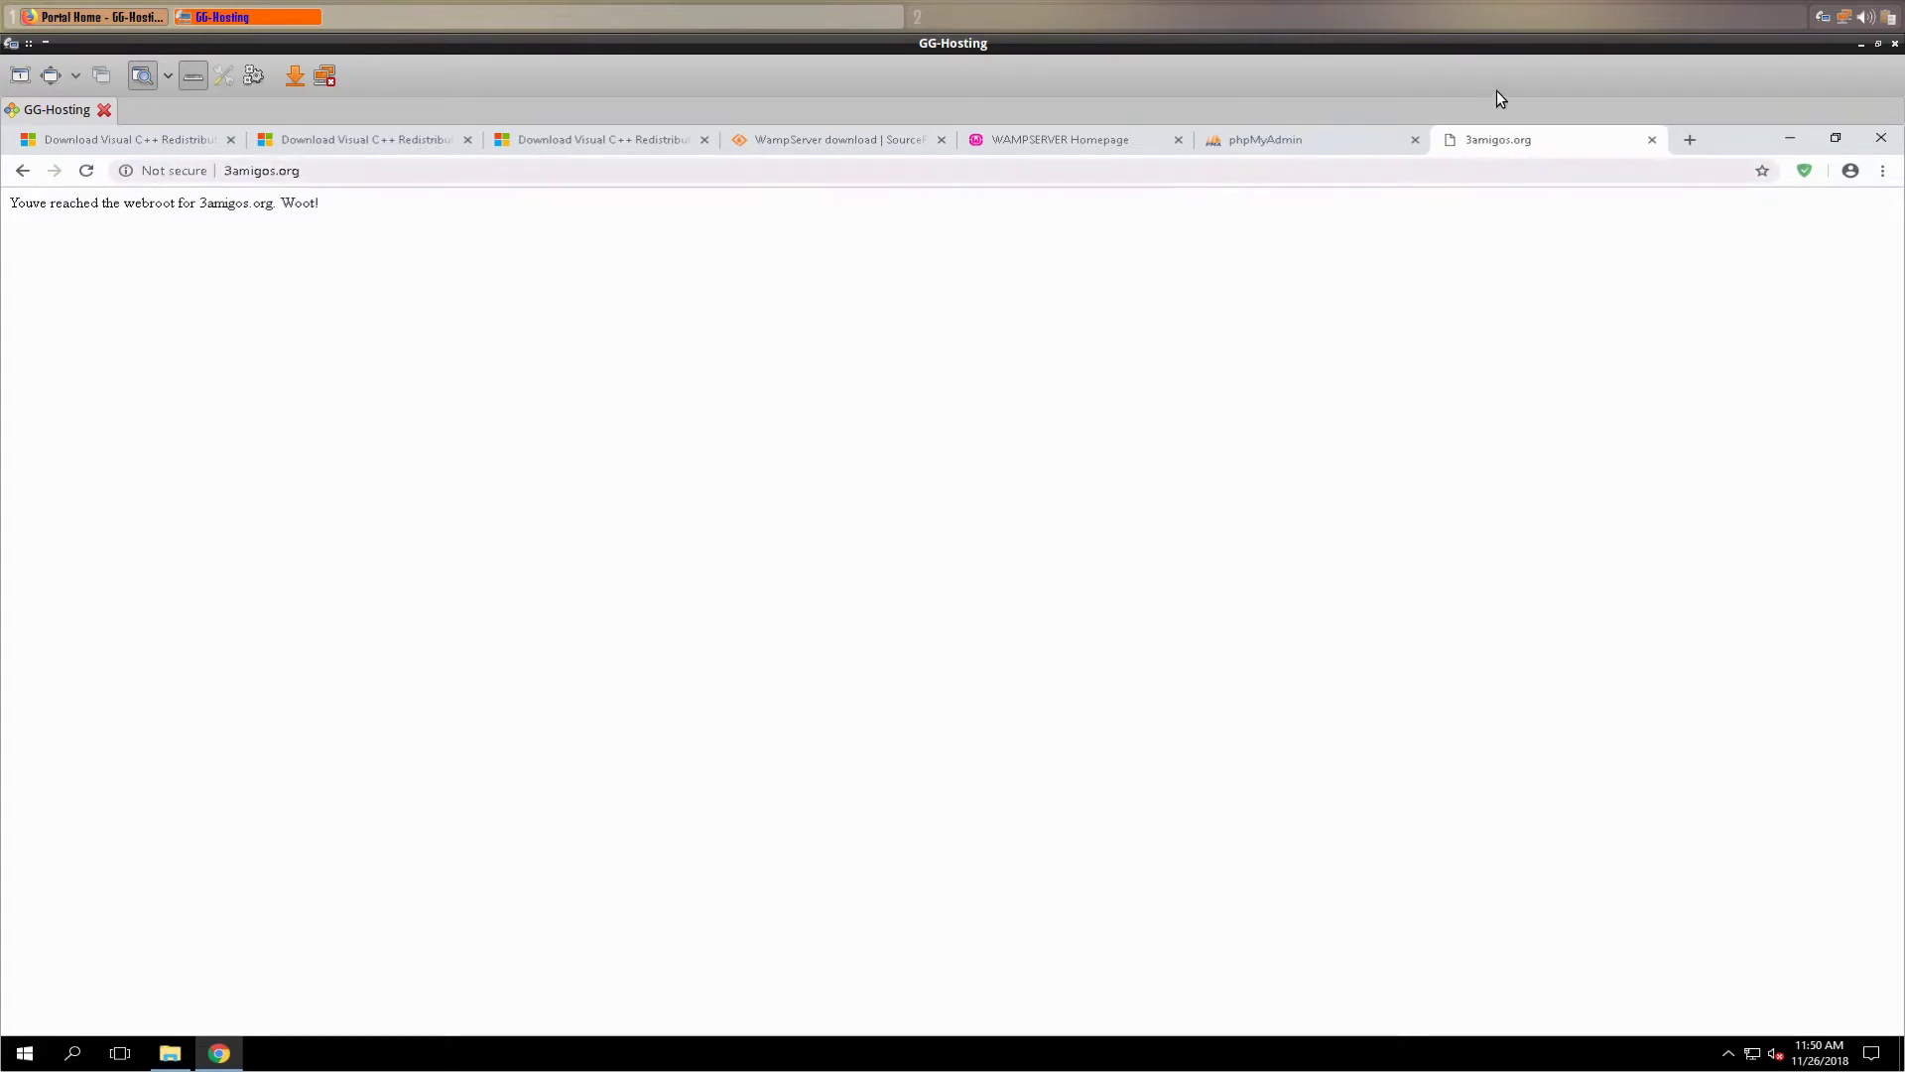
click(1863, 45)
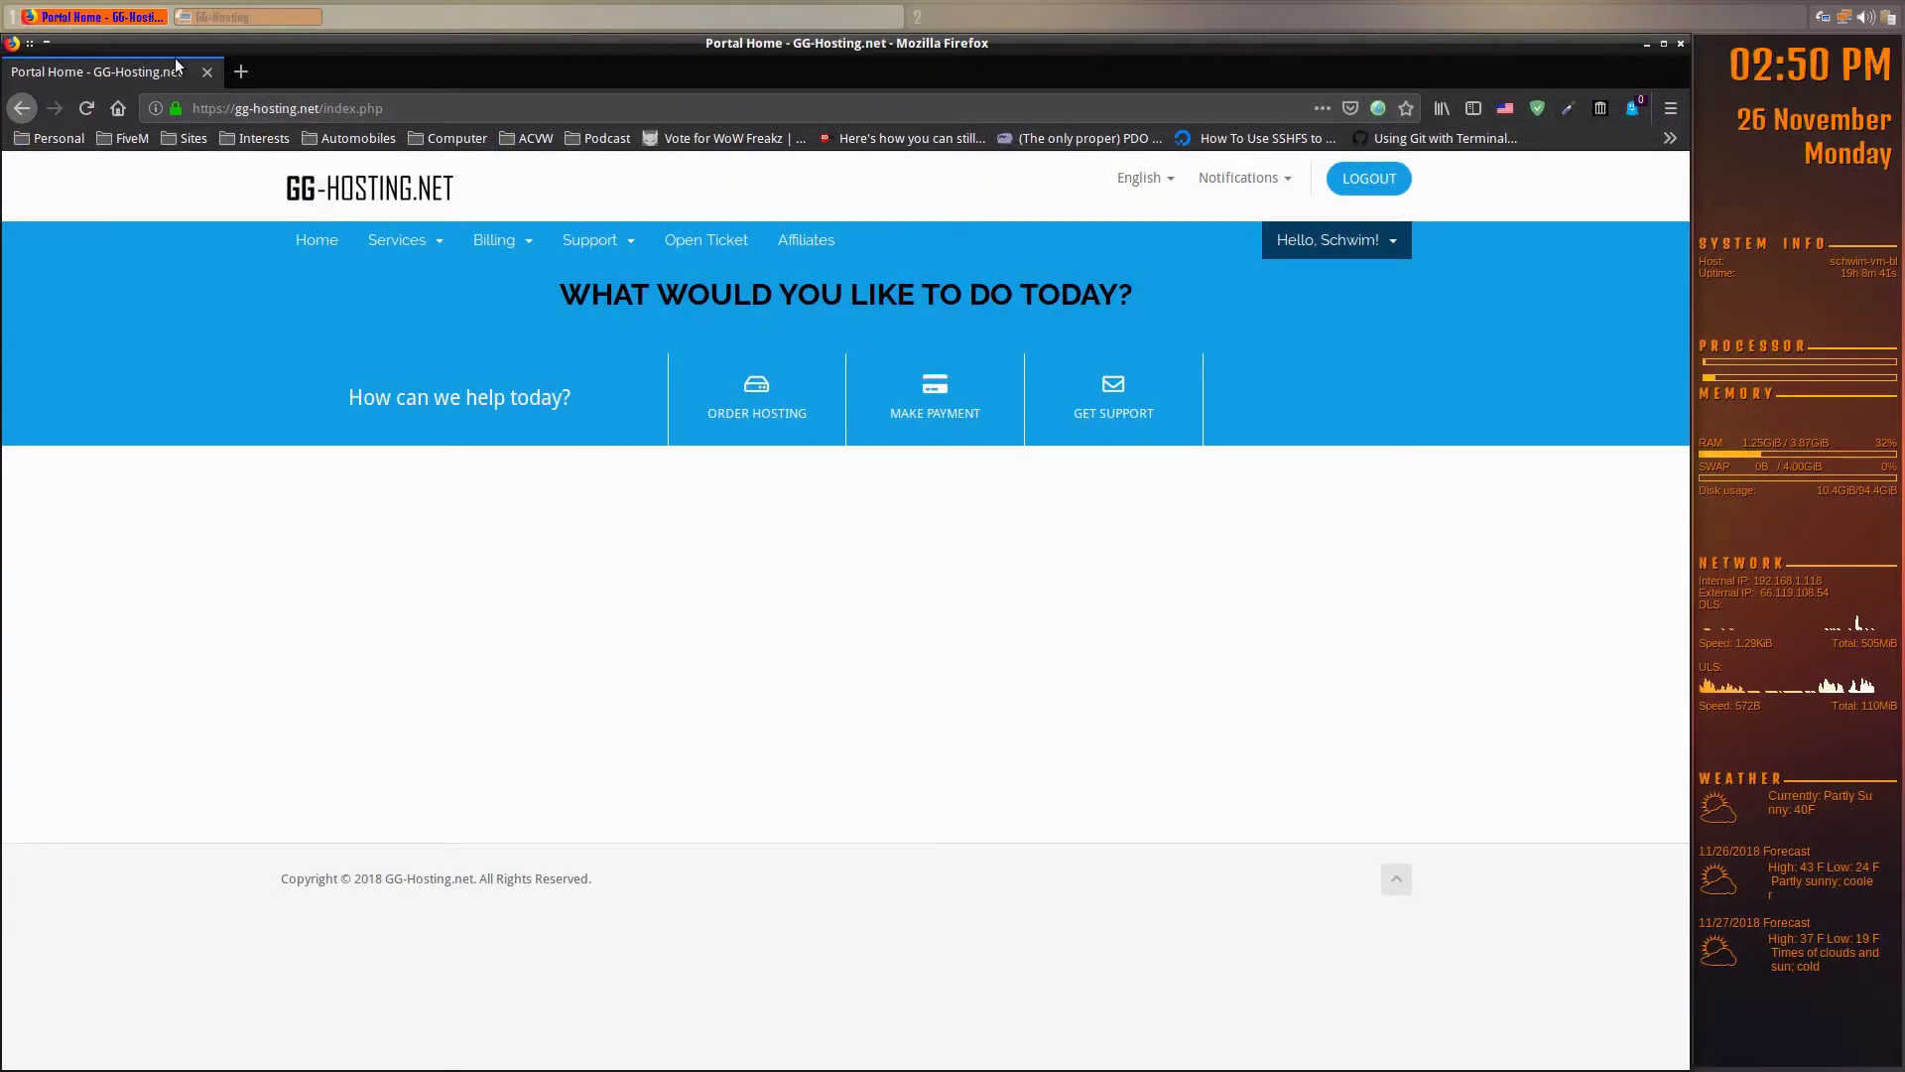
click(241, 72)
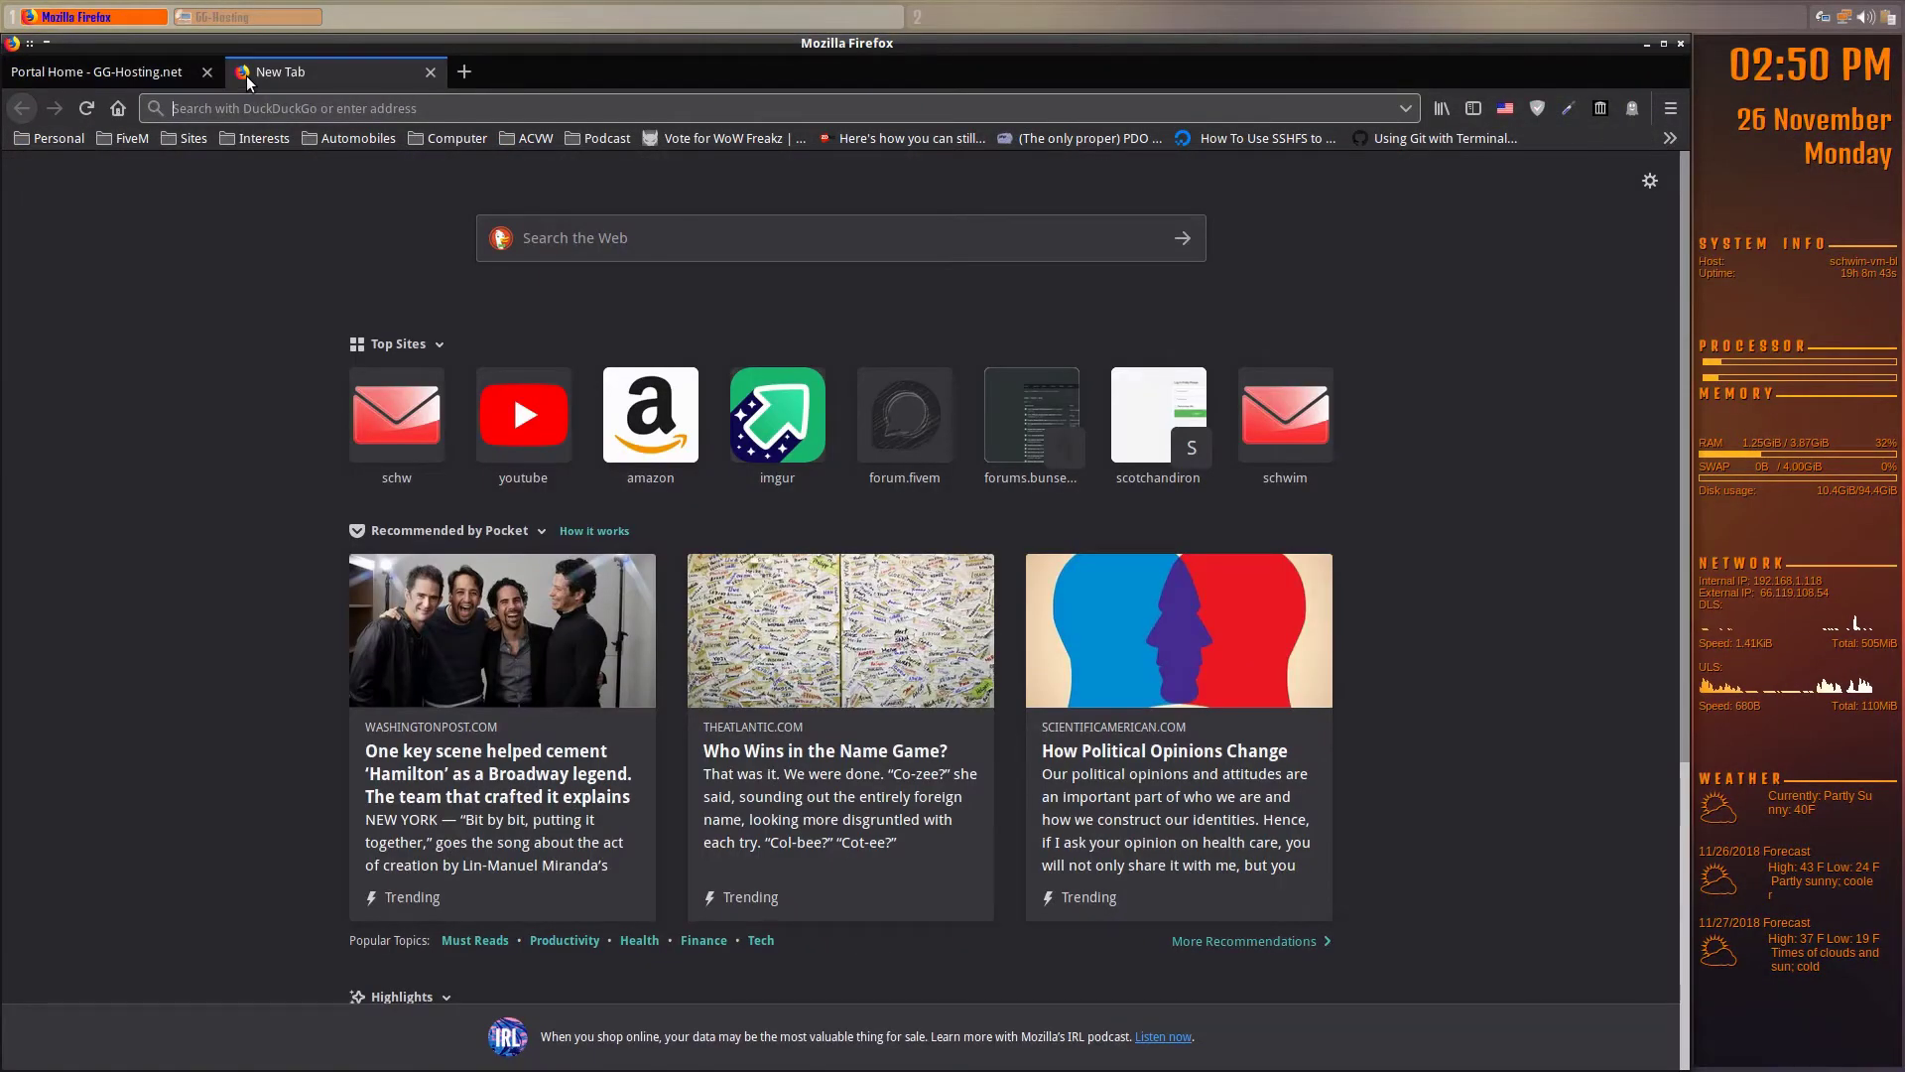
text(3amigo)
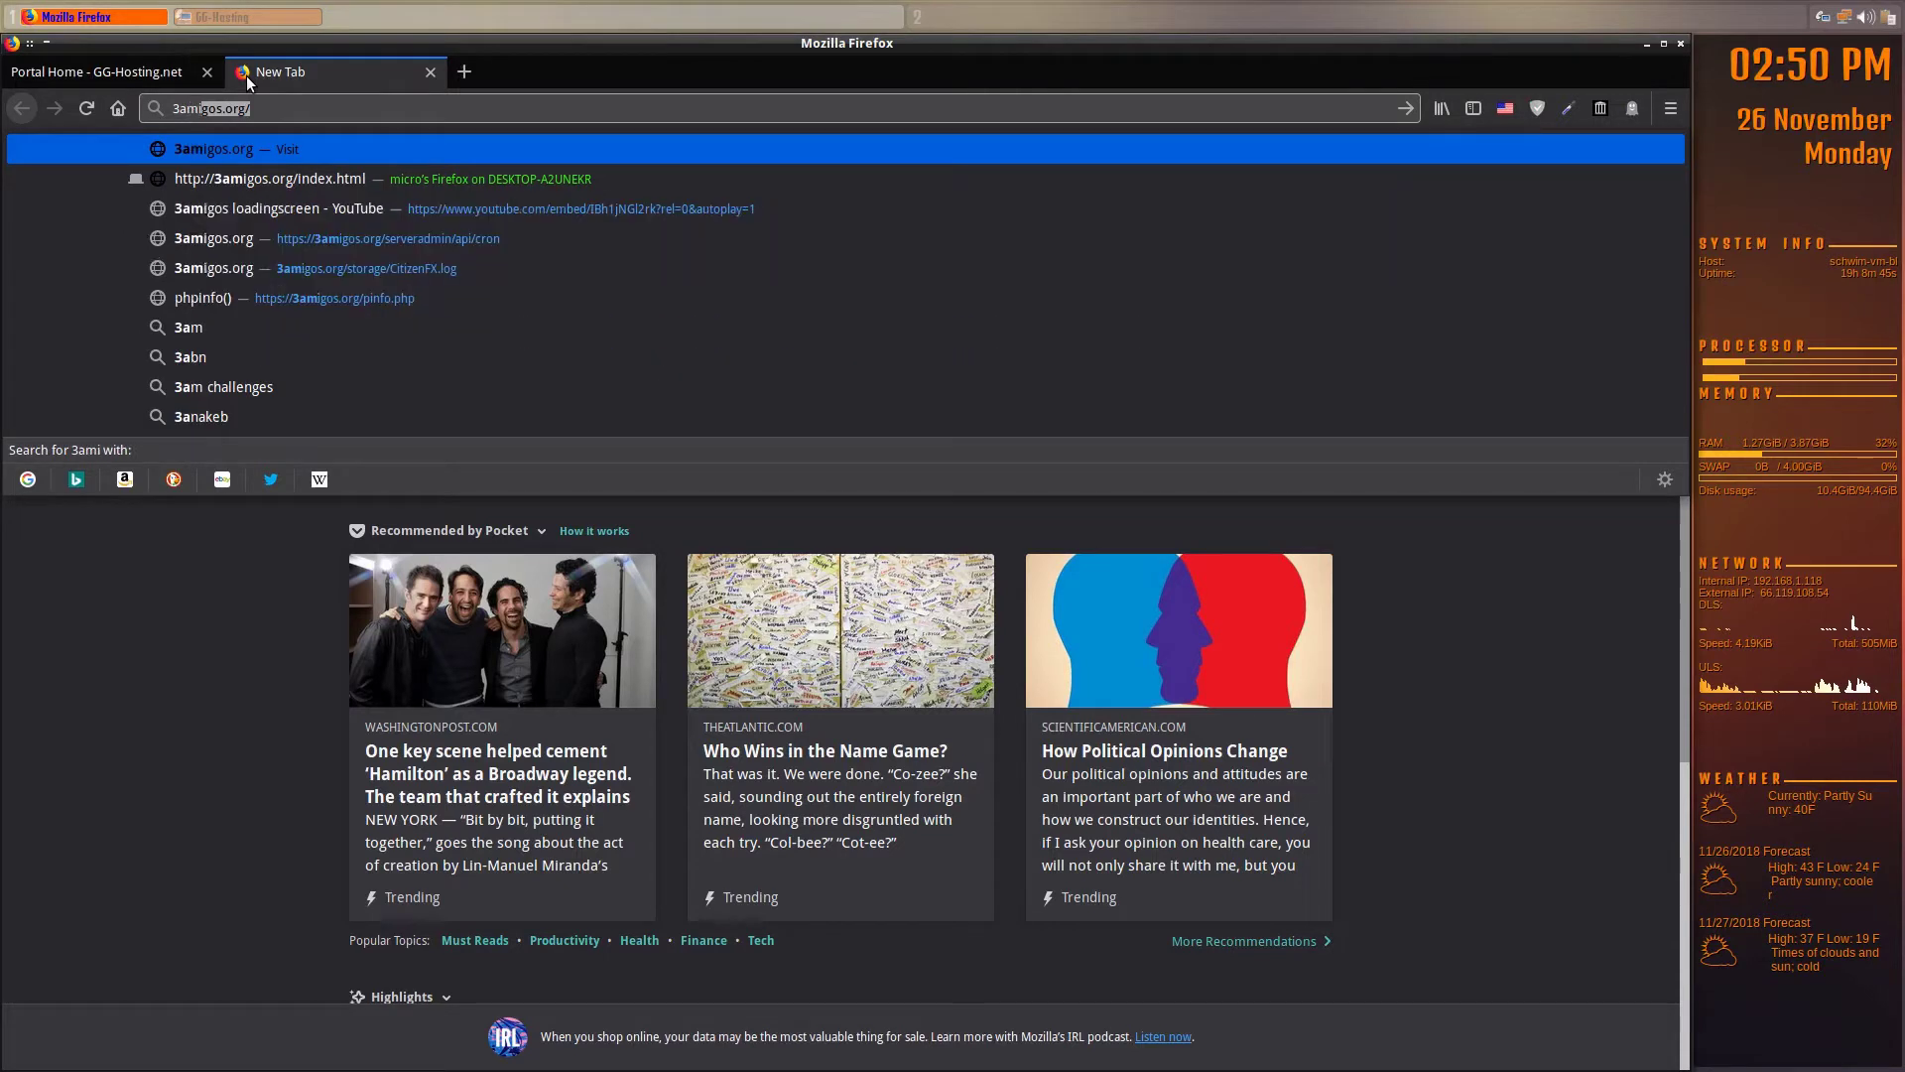
text(s.org)
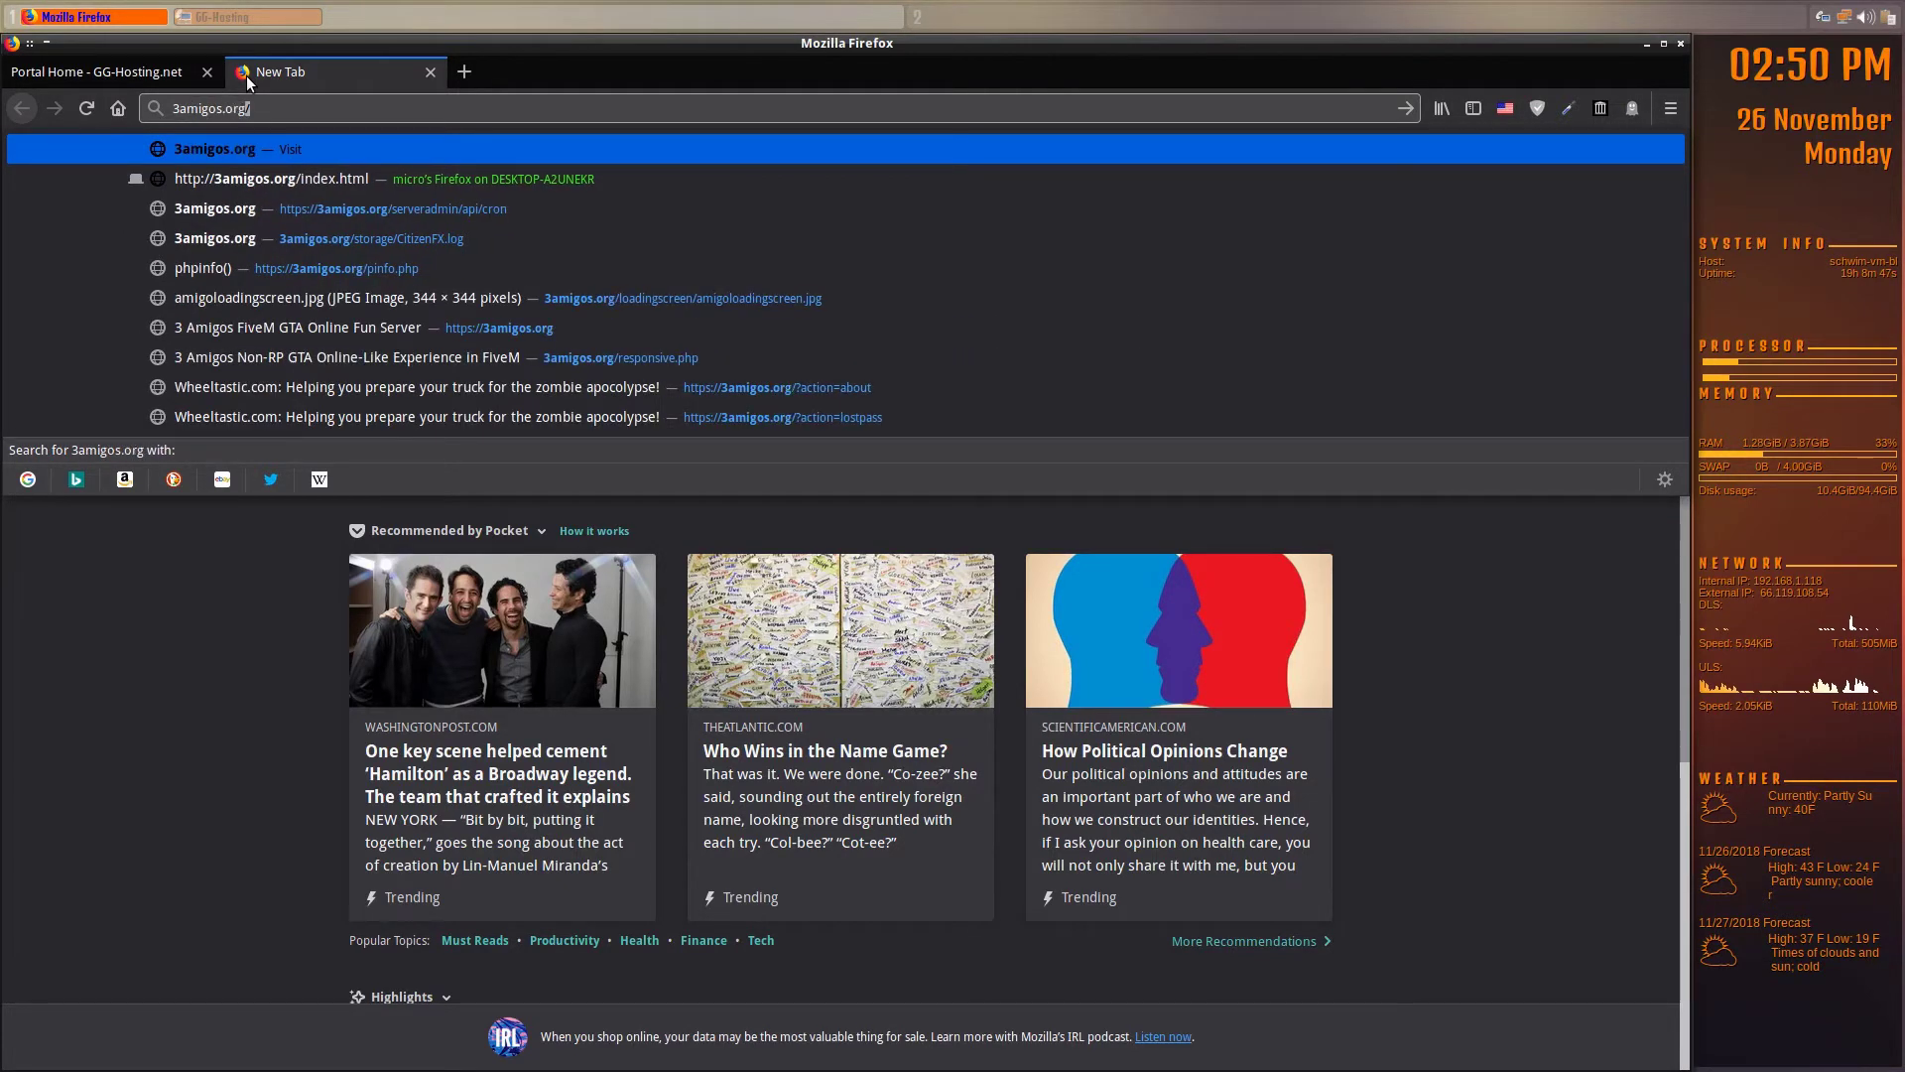
key(Return)
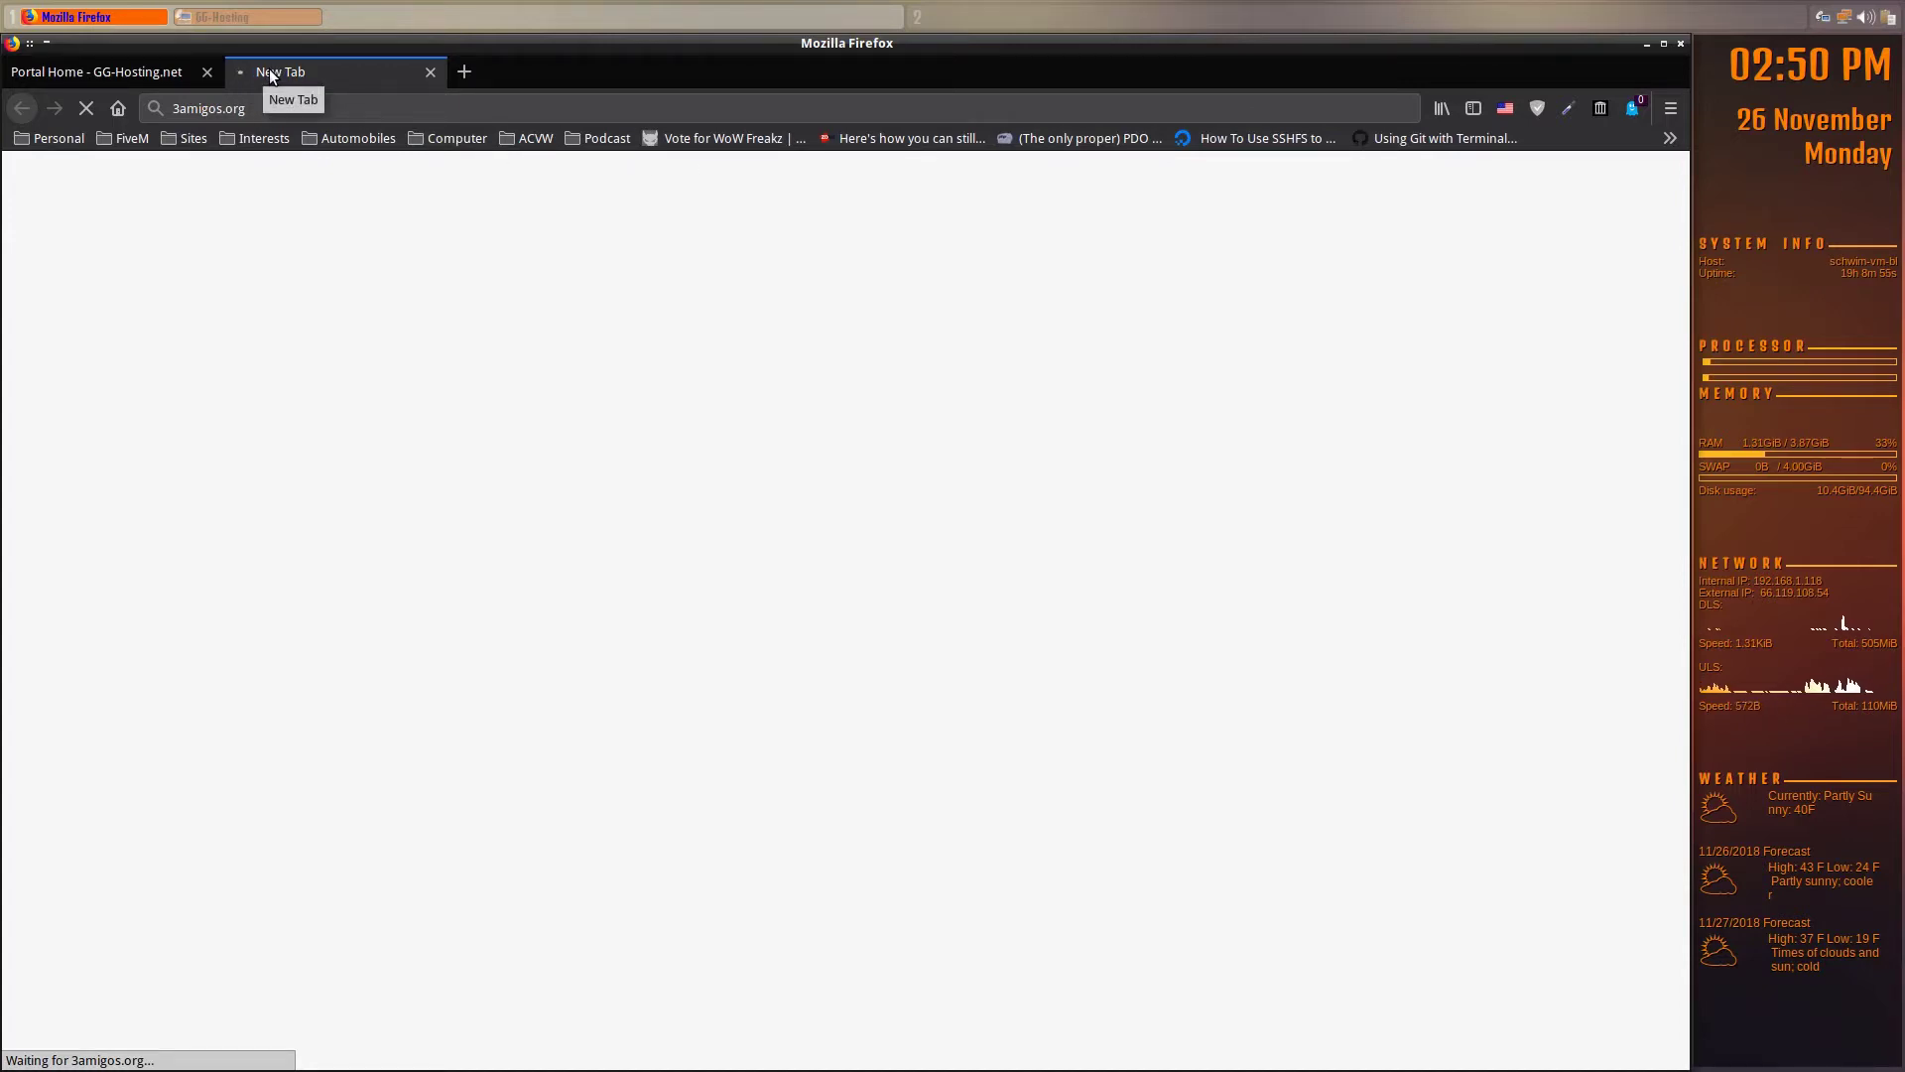
click(89, 111)
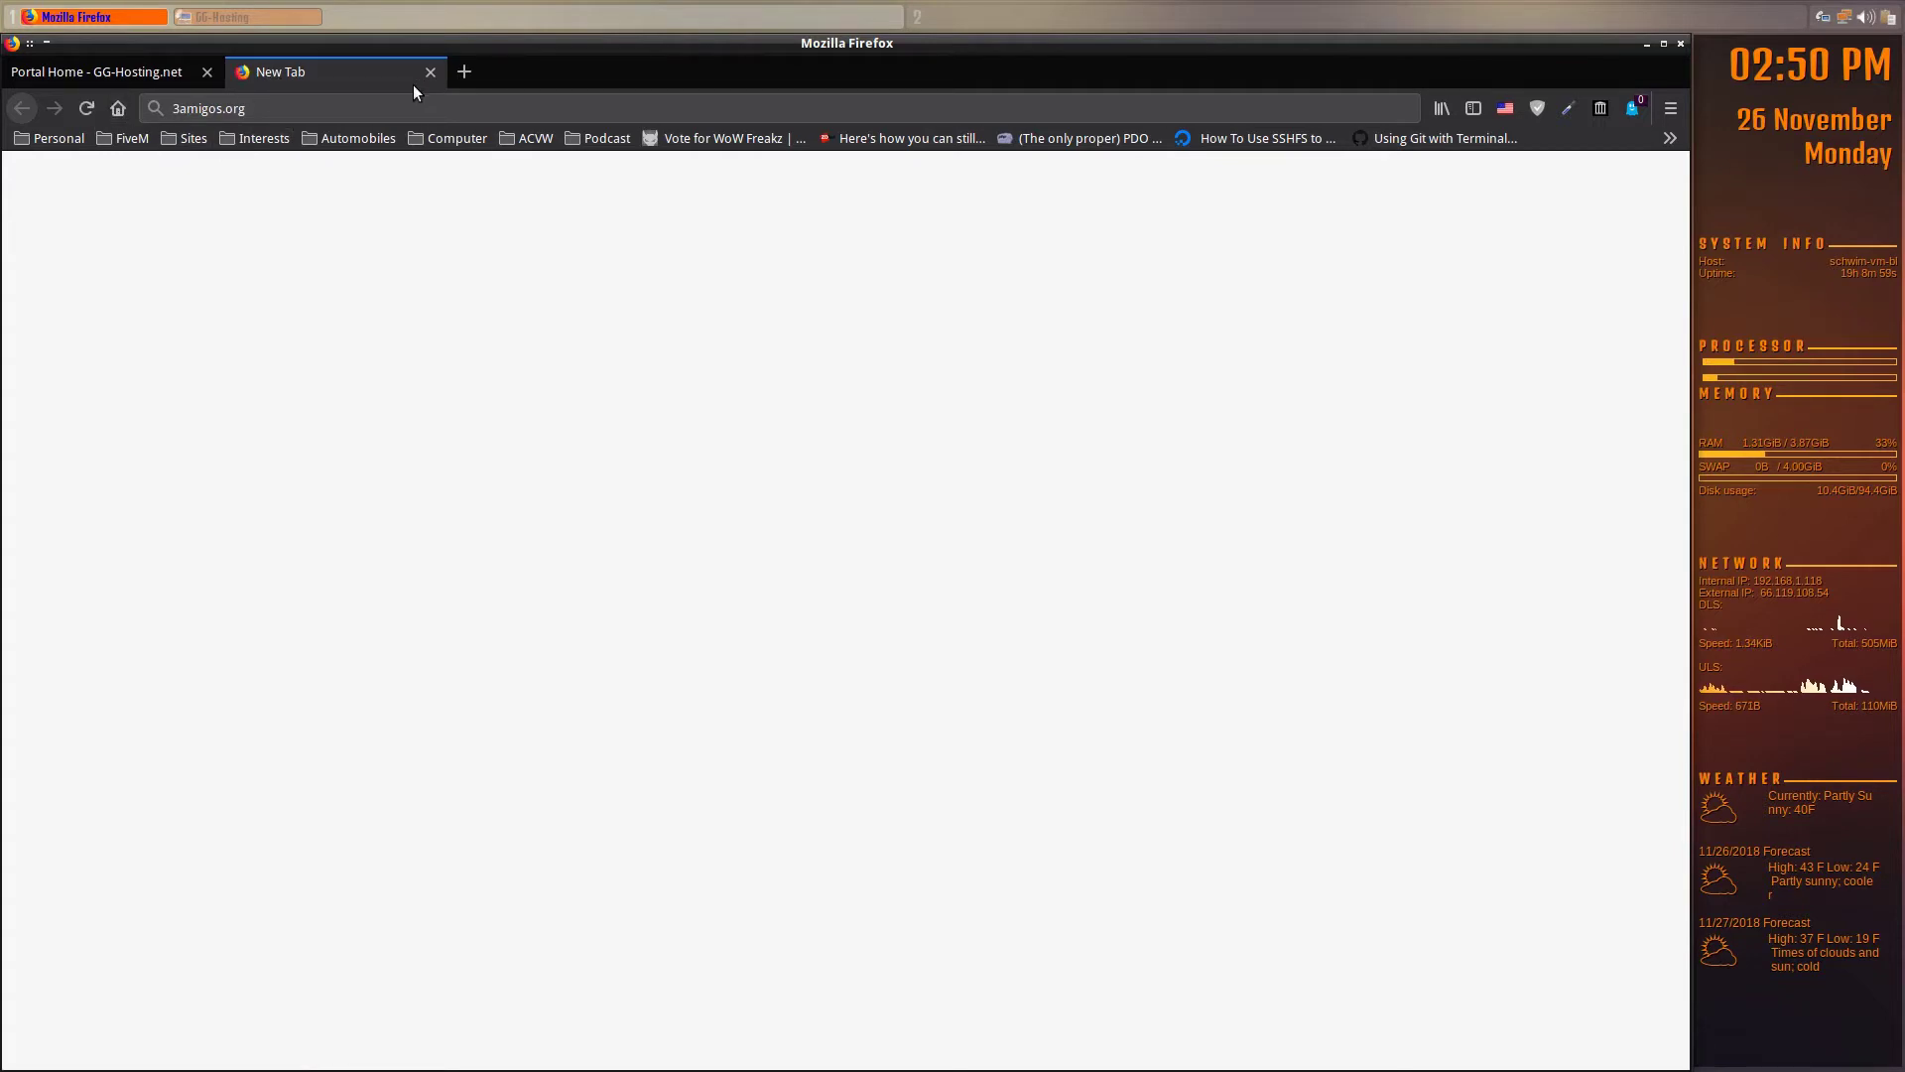
click(235, 20)
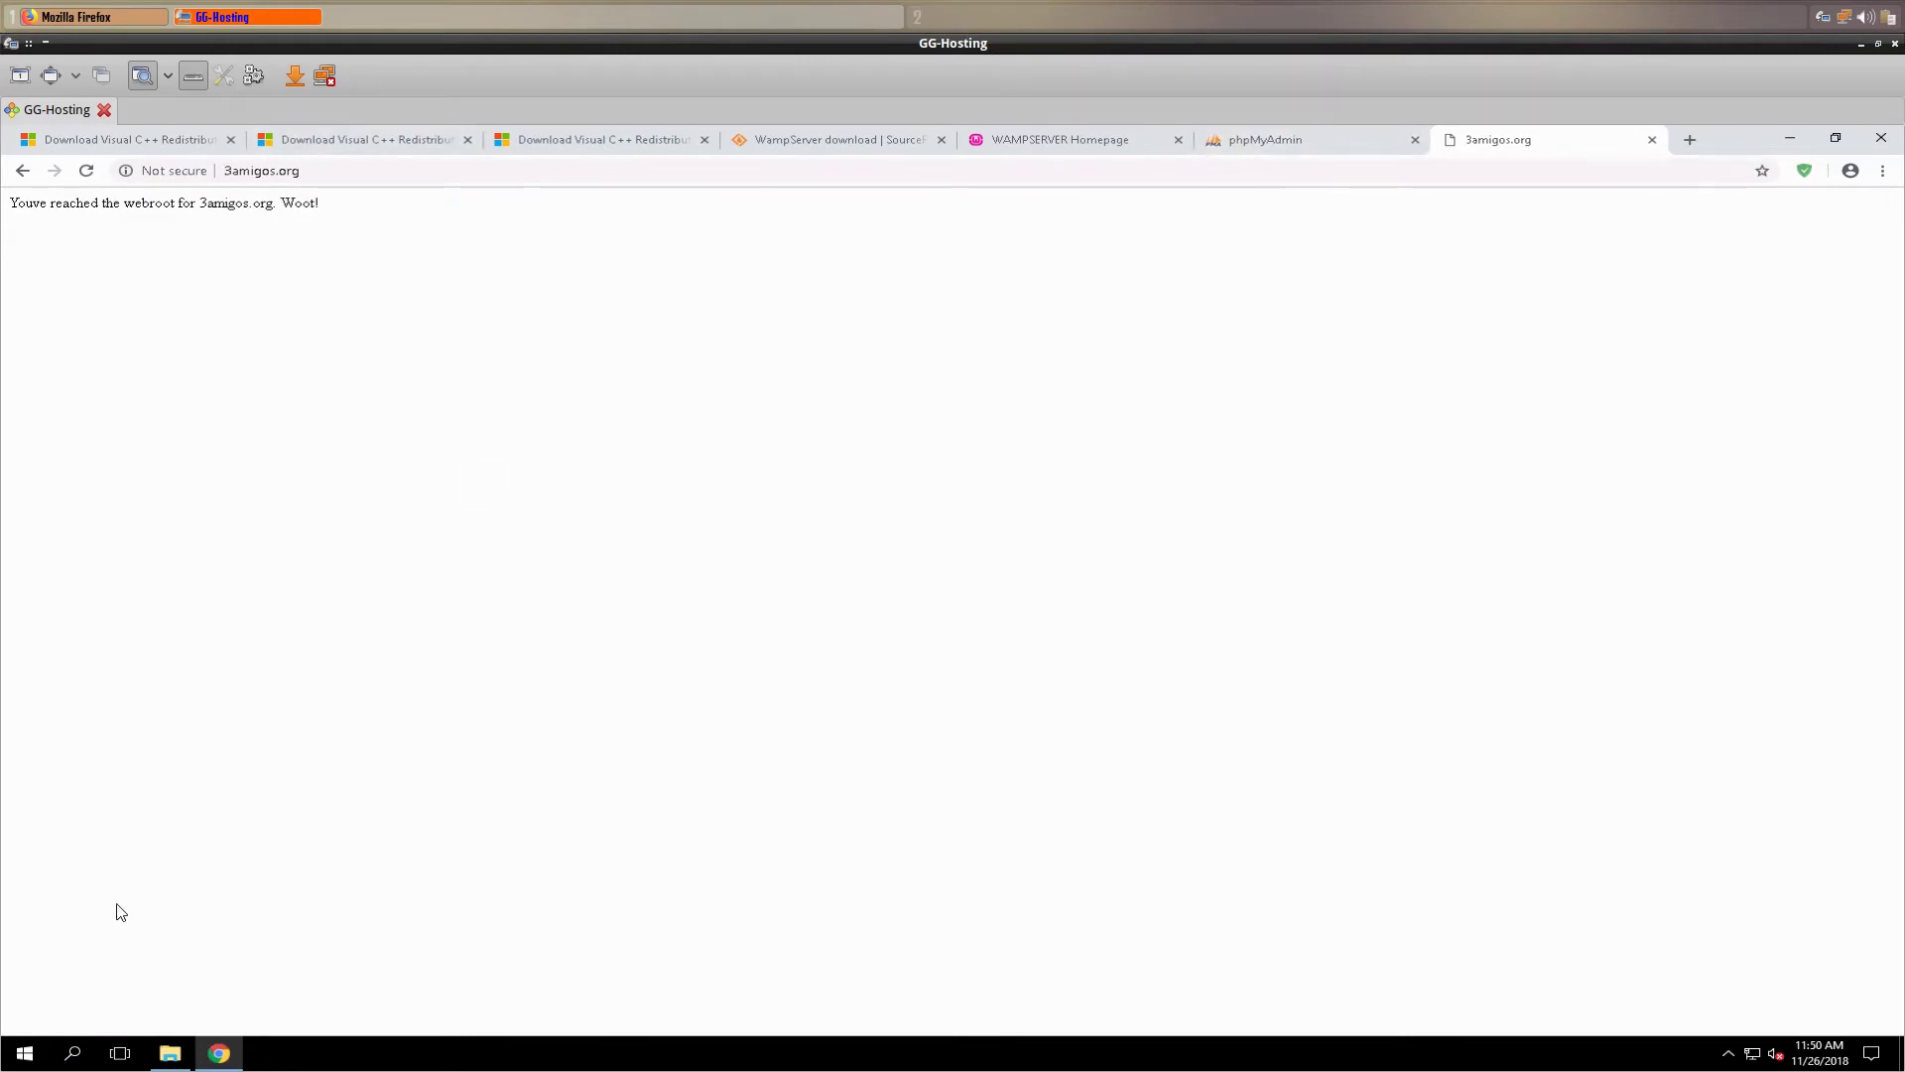
- Open Windows Firewall with Advanced Security via a 'fire' search and go to Inbound Rules
click(25, 1055)
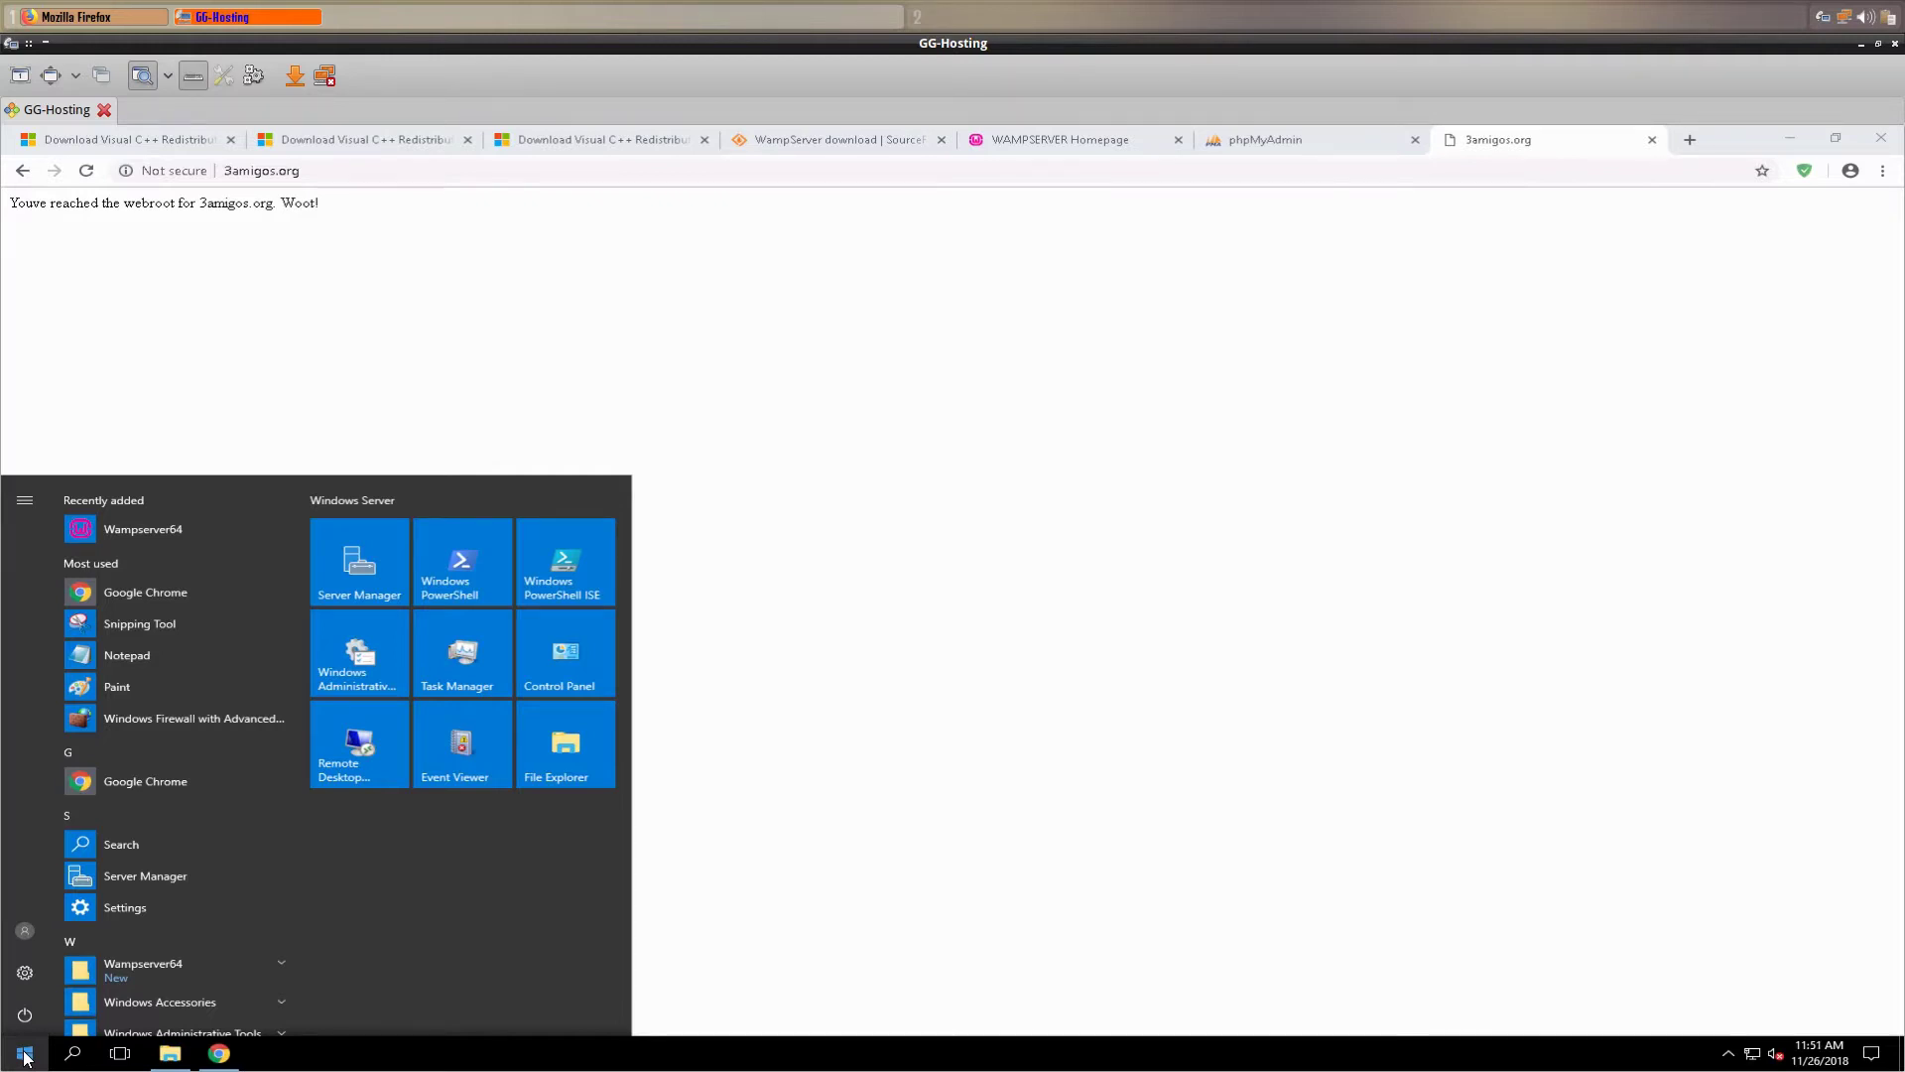
text(fire)
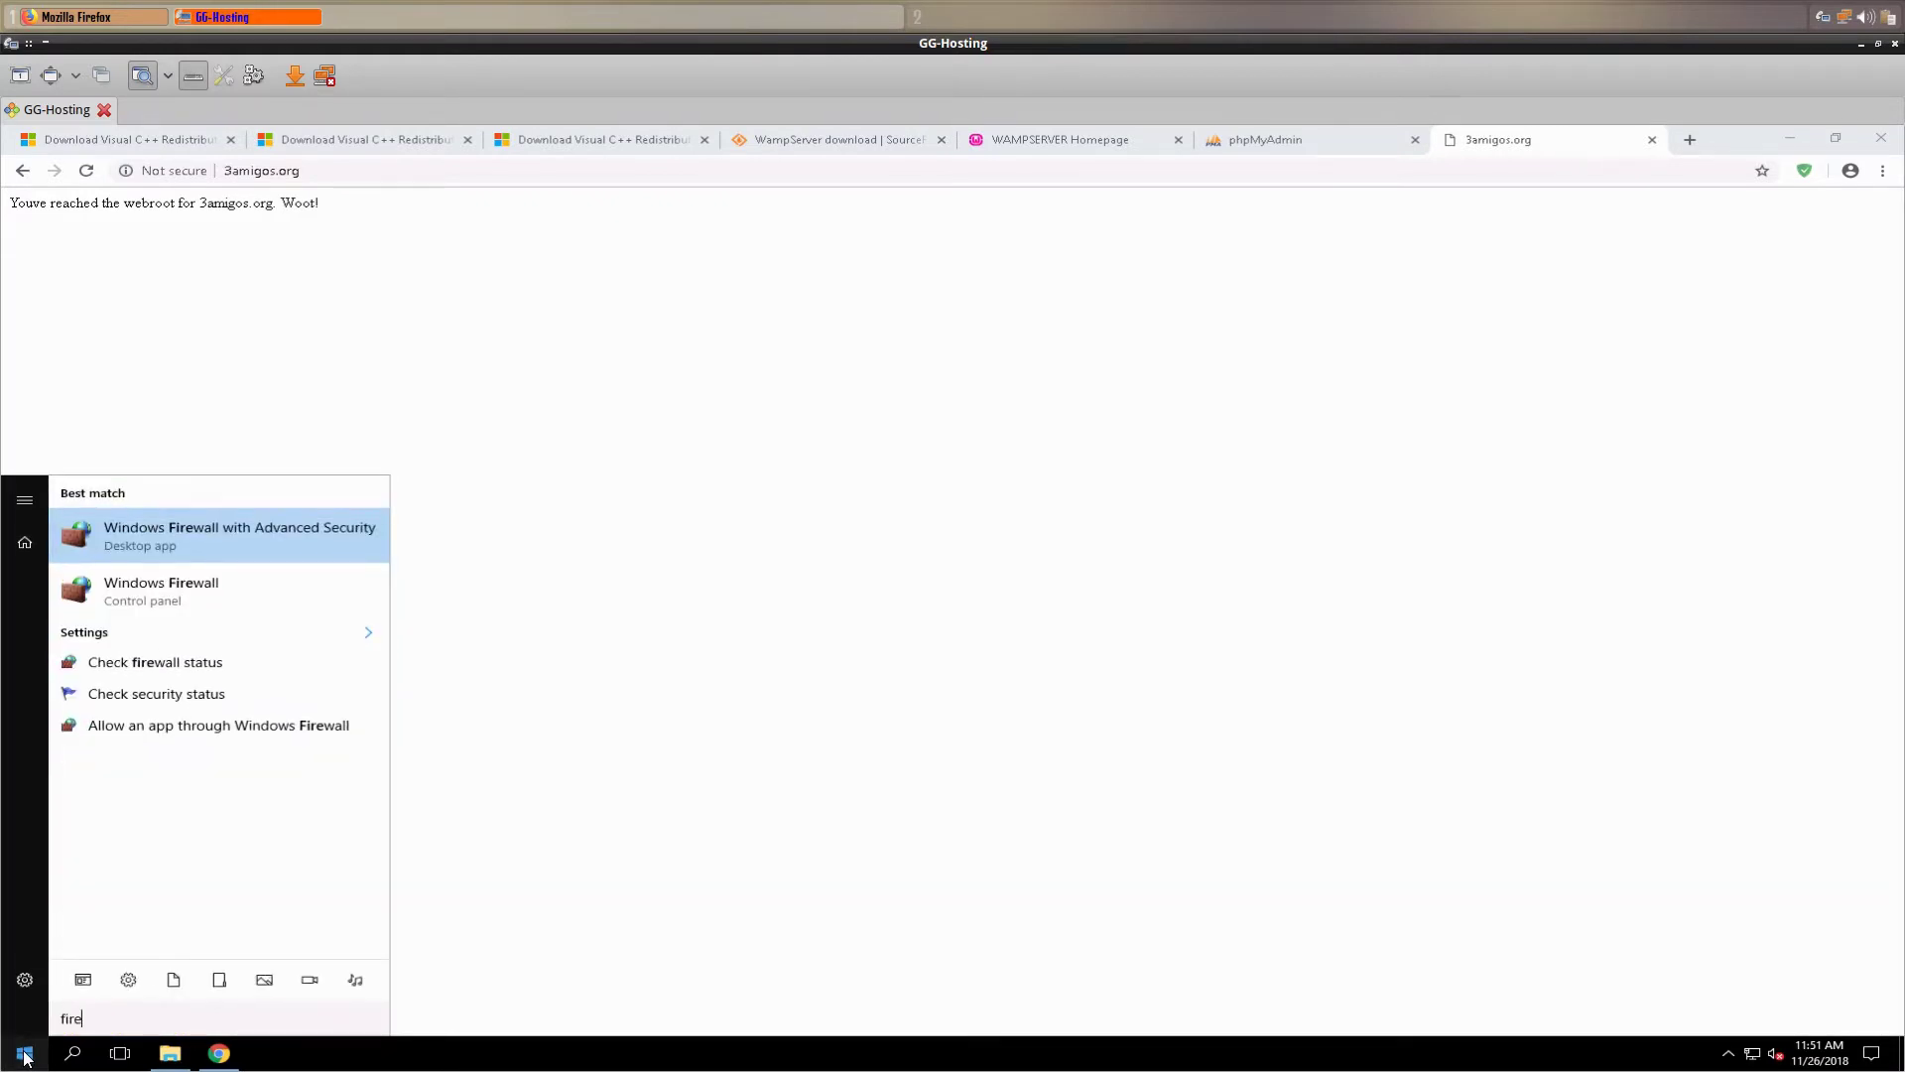
key(Return)
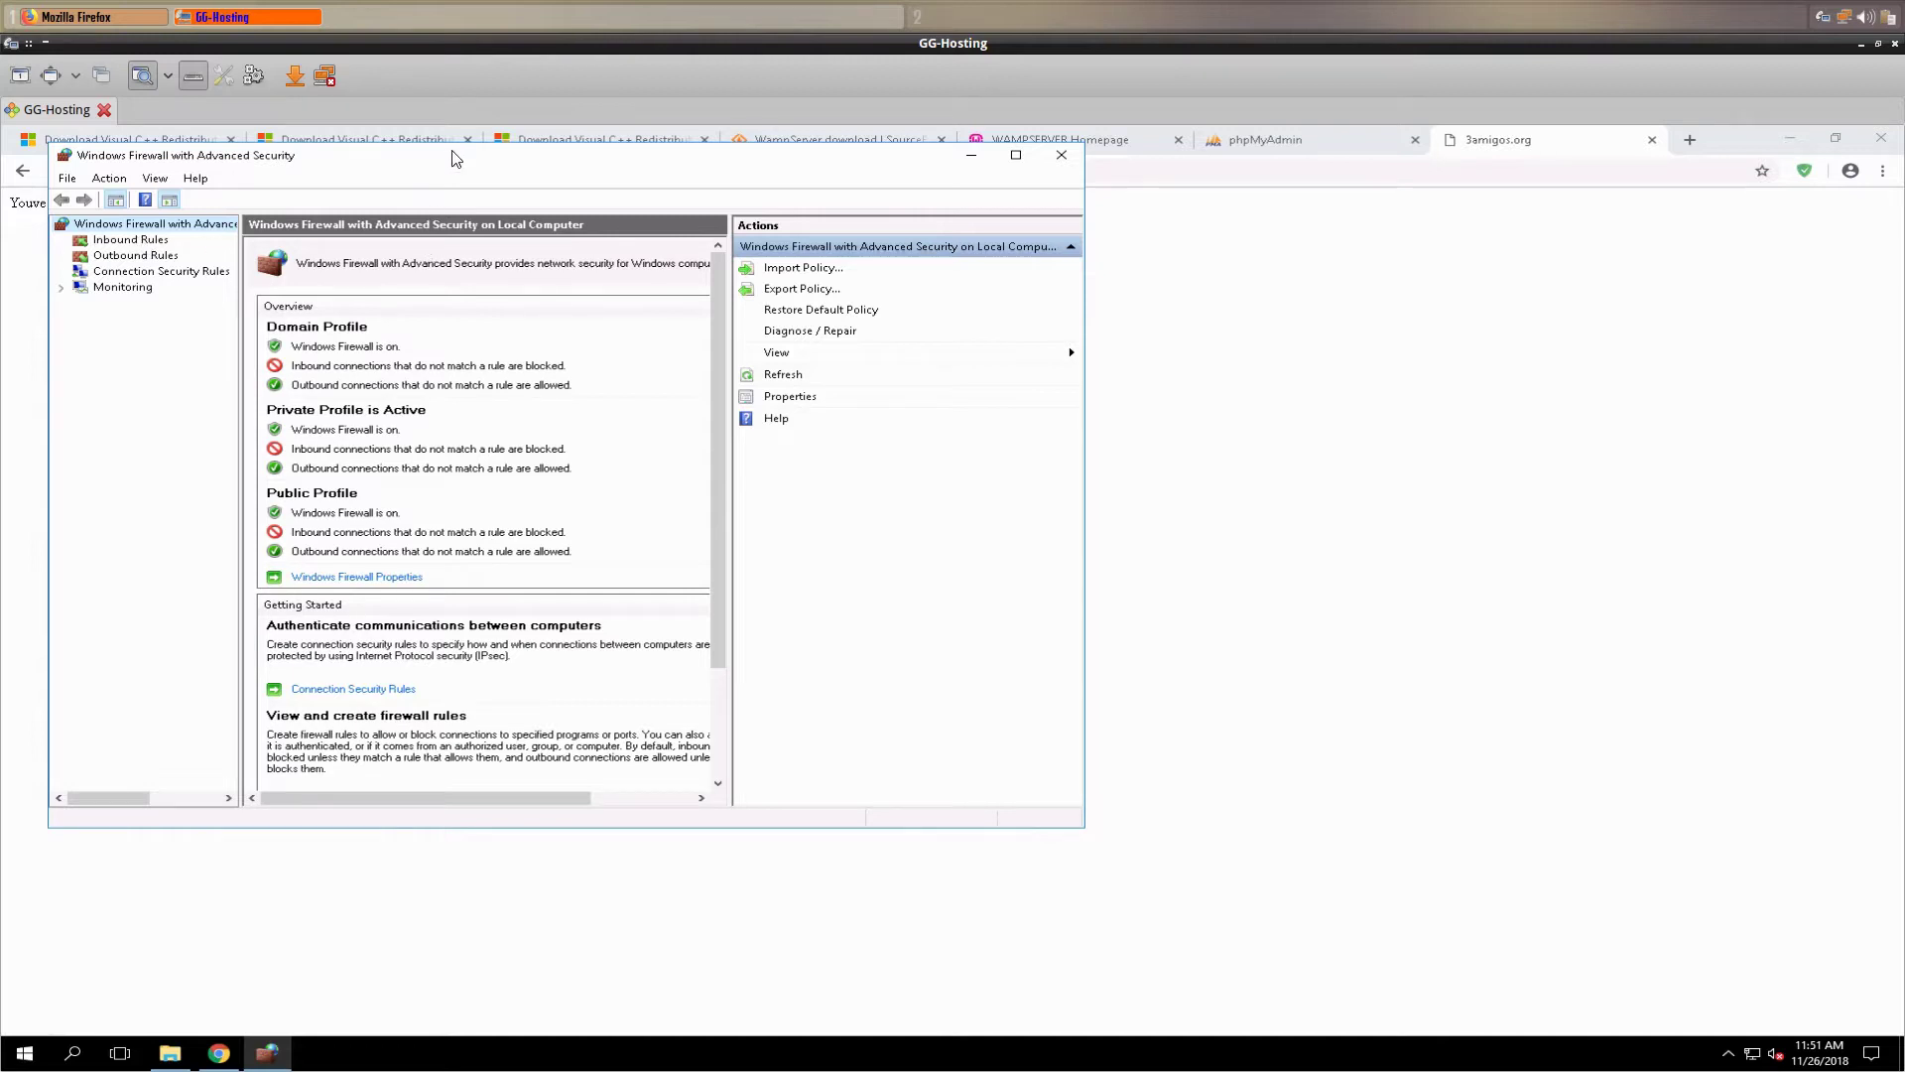
drag(865, 267, 872, 240)
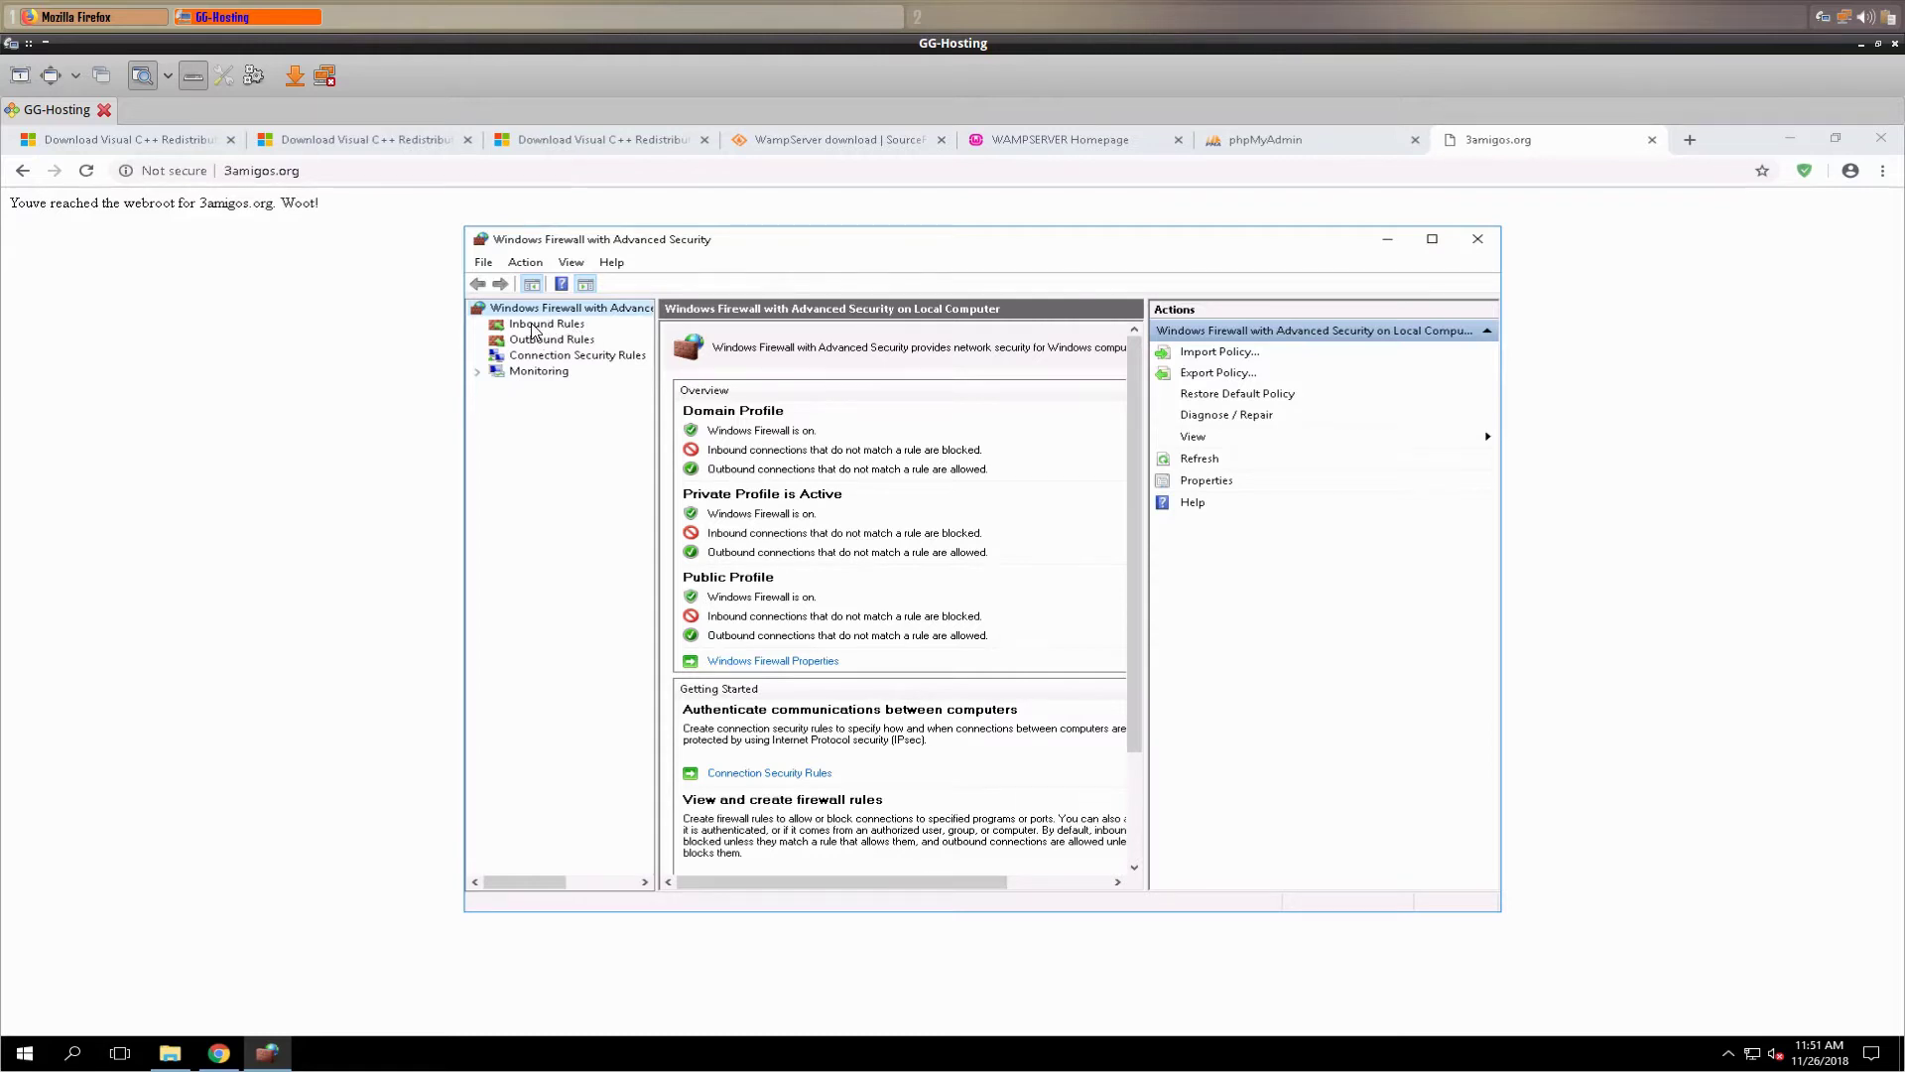
click(541, 325)
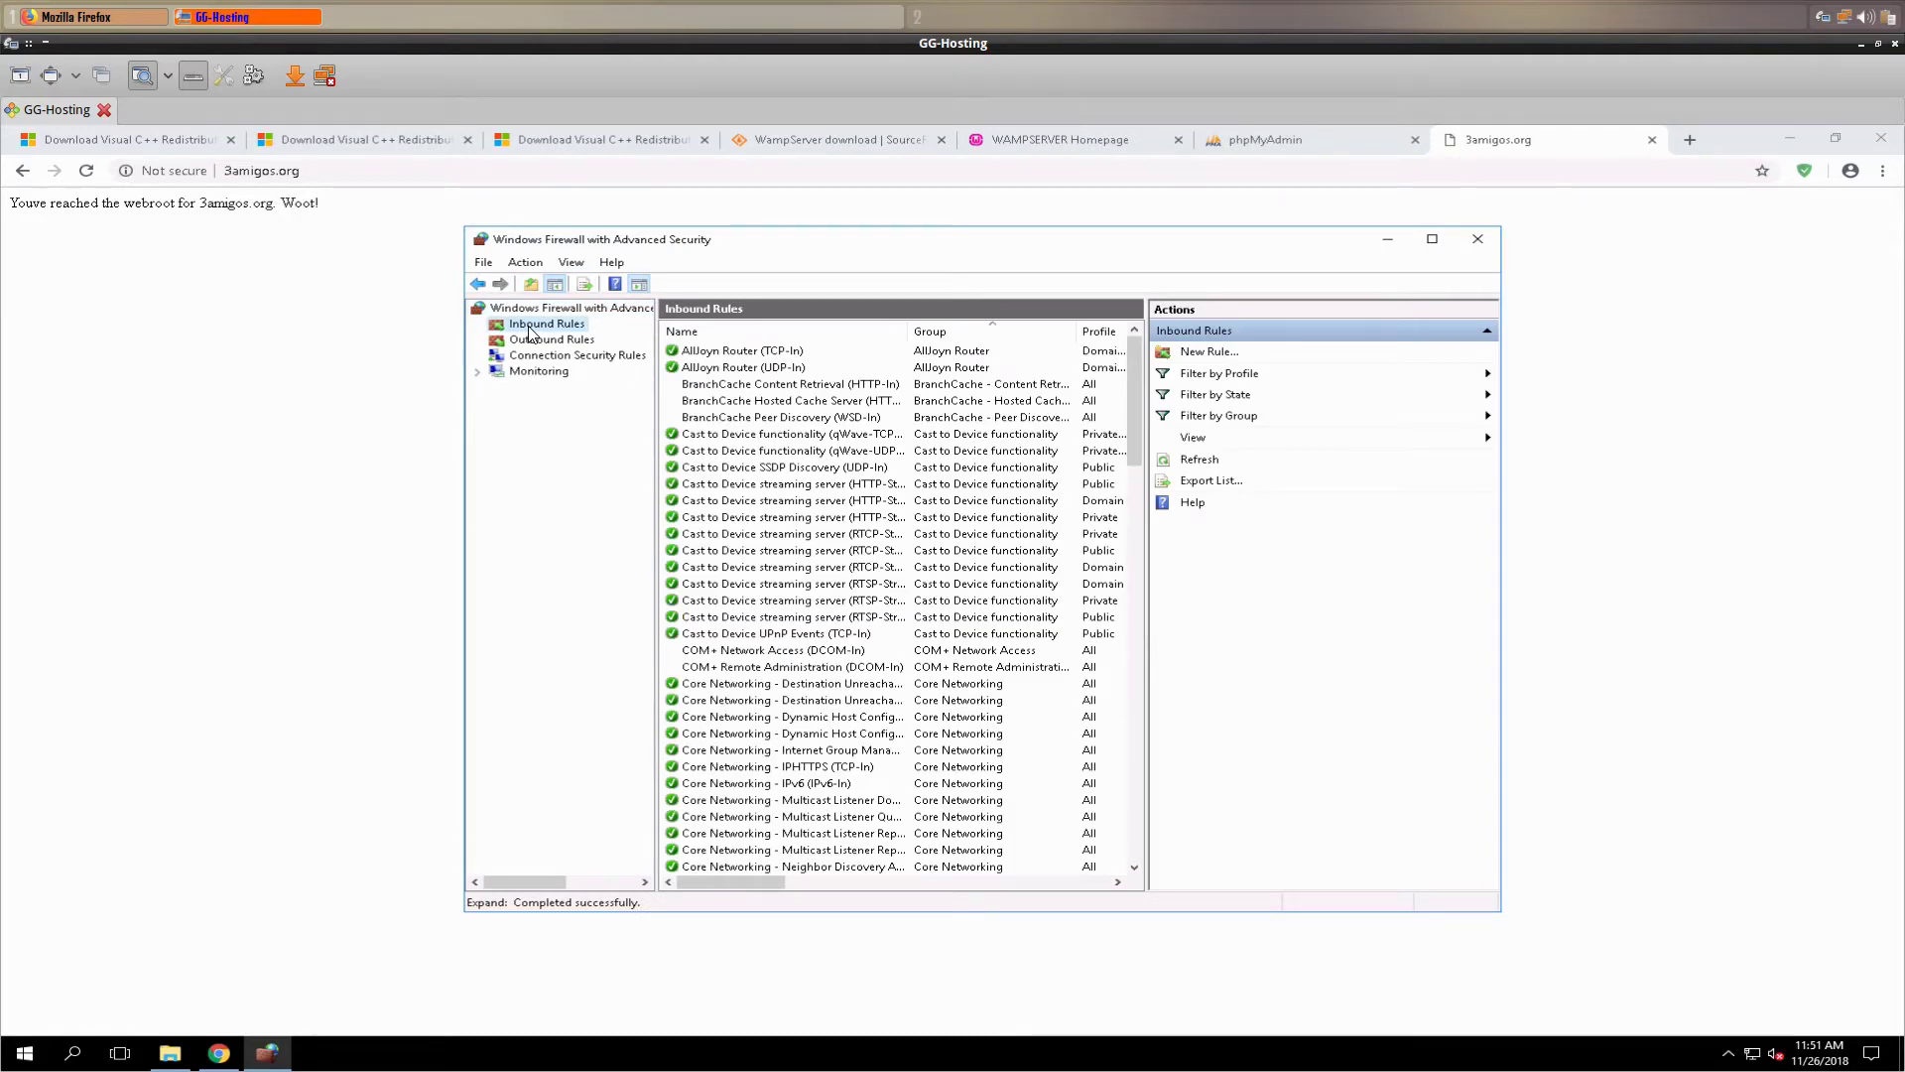
right_click(531, 332)
- Create inbound rule 'Apache port 80' allowing TCP port 80 on all profiles, then close the firewall window
click(562, 339)
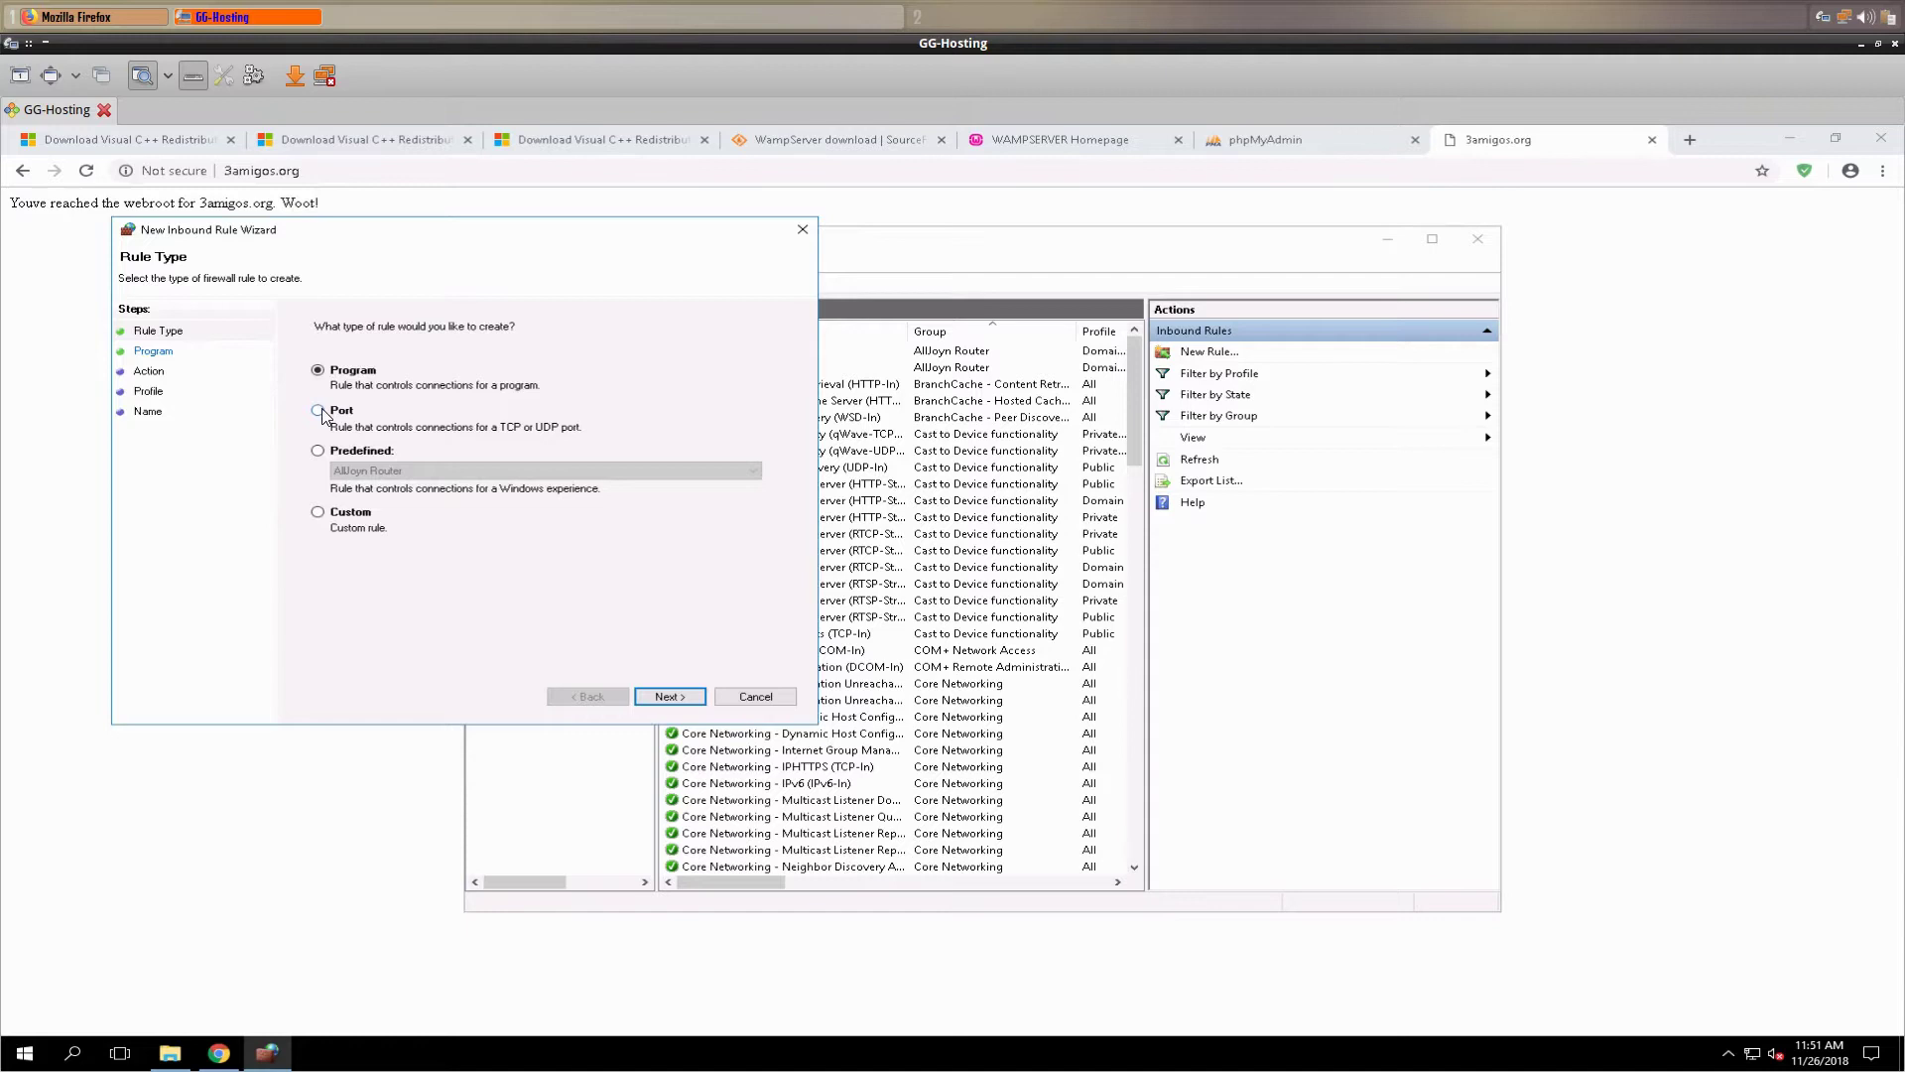
click(318, 409)
click(670, 695)
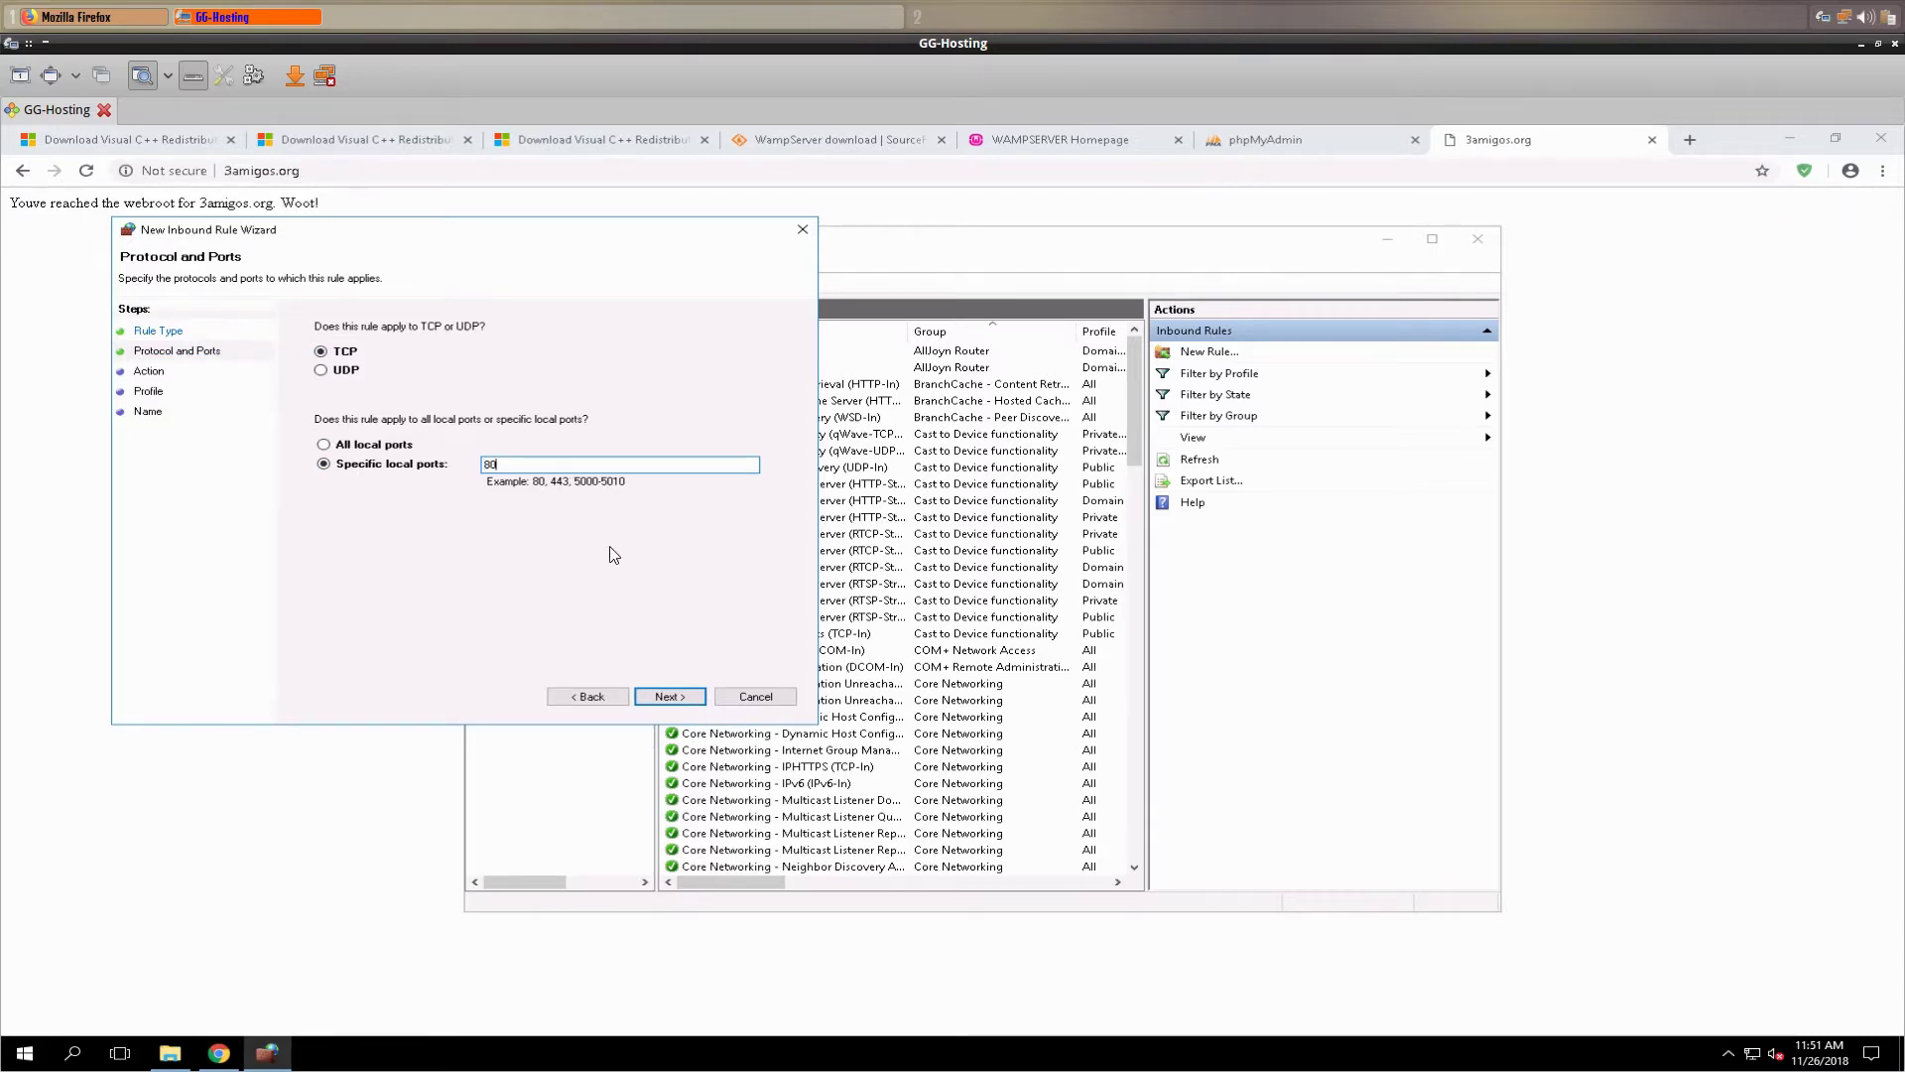
click(680, 698)
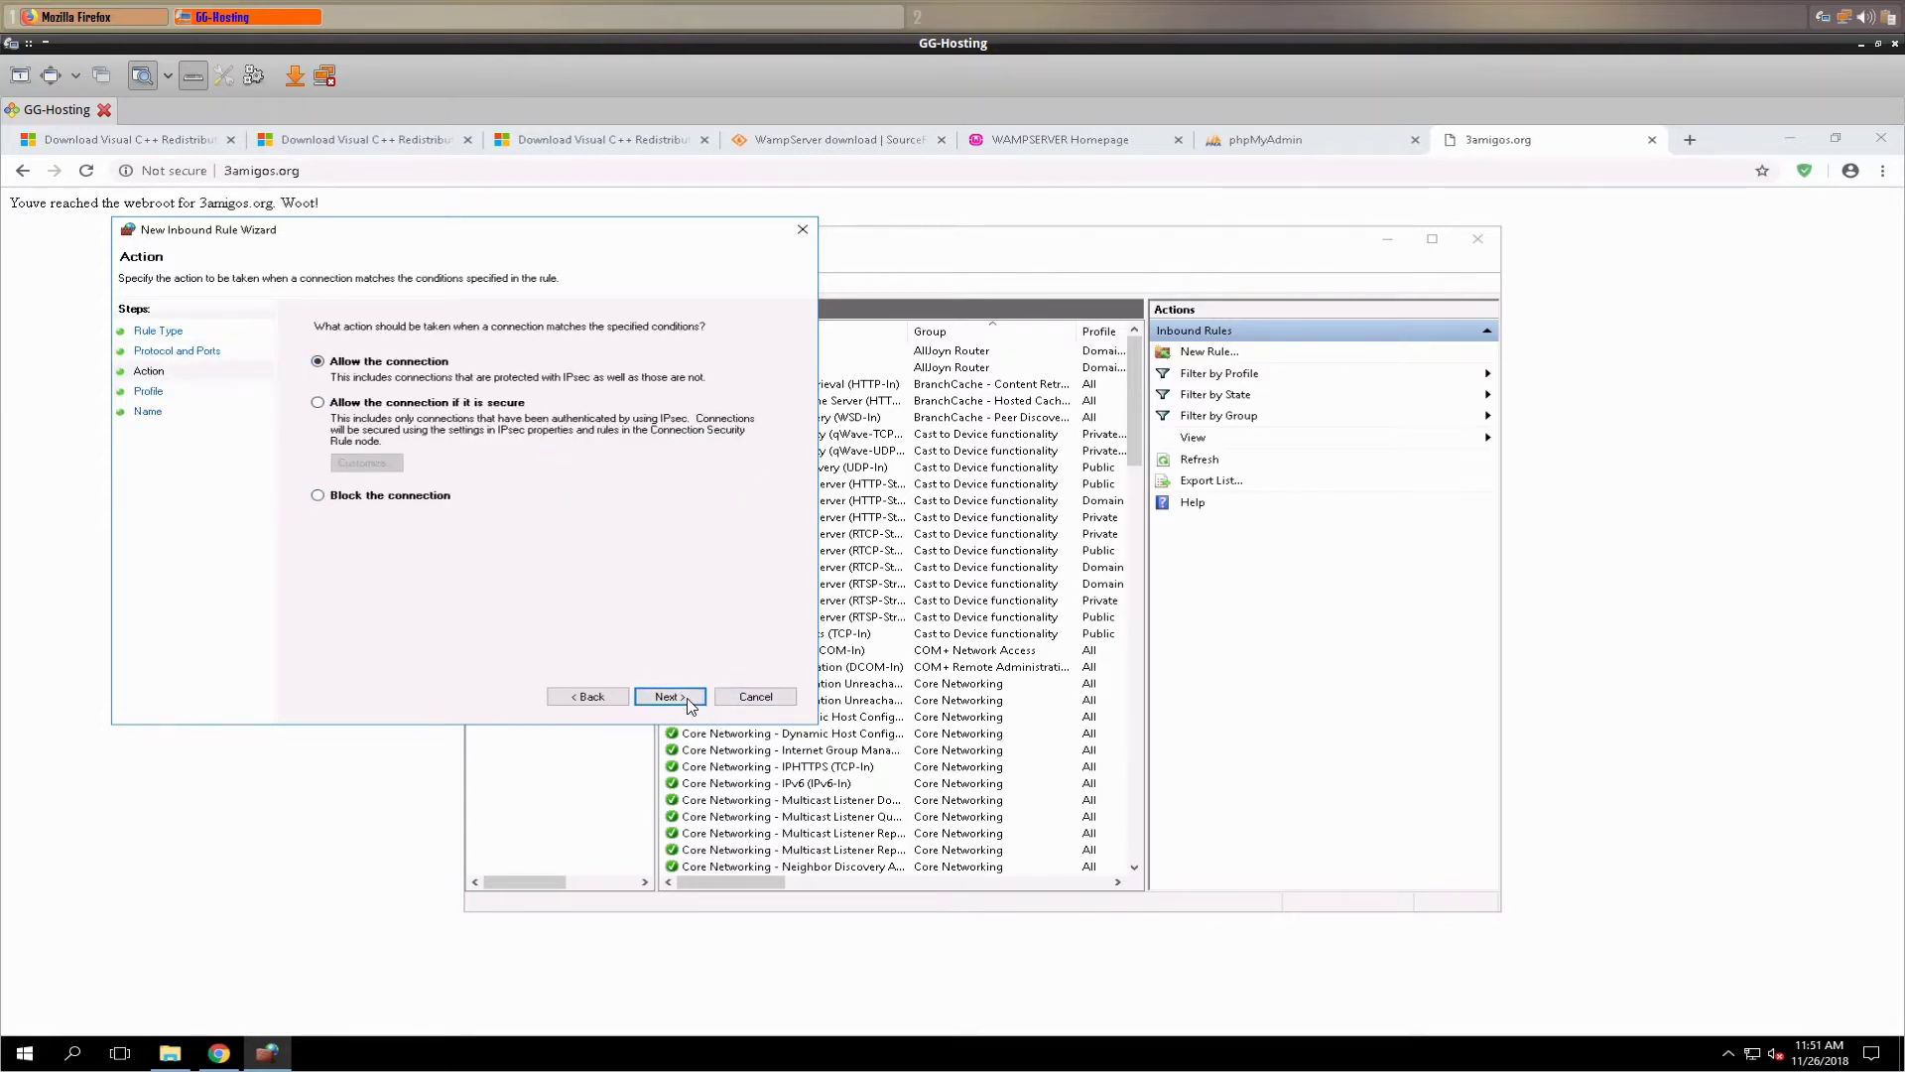
click(691, 704)
click(691, 701)
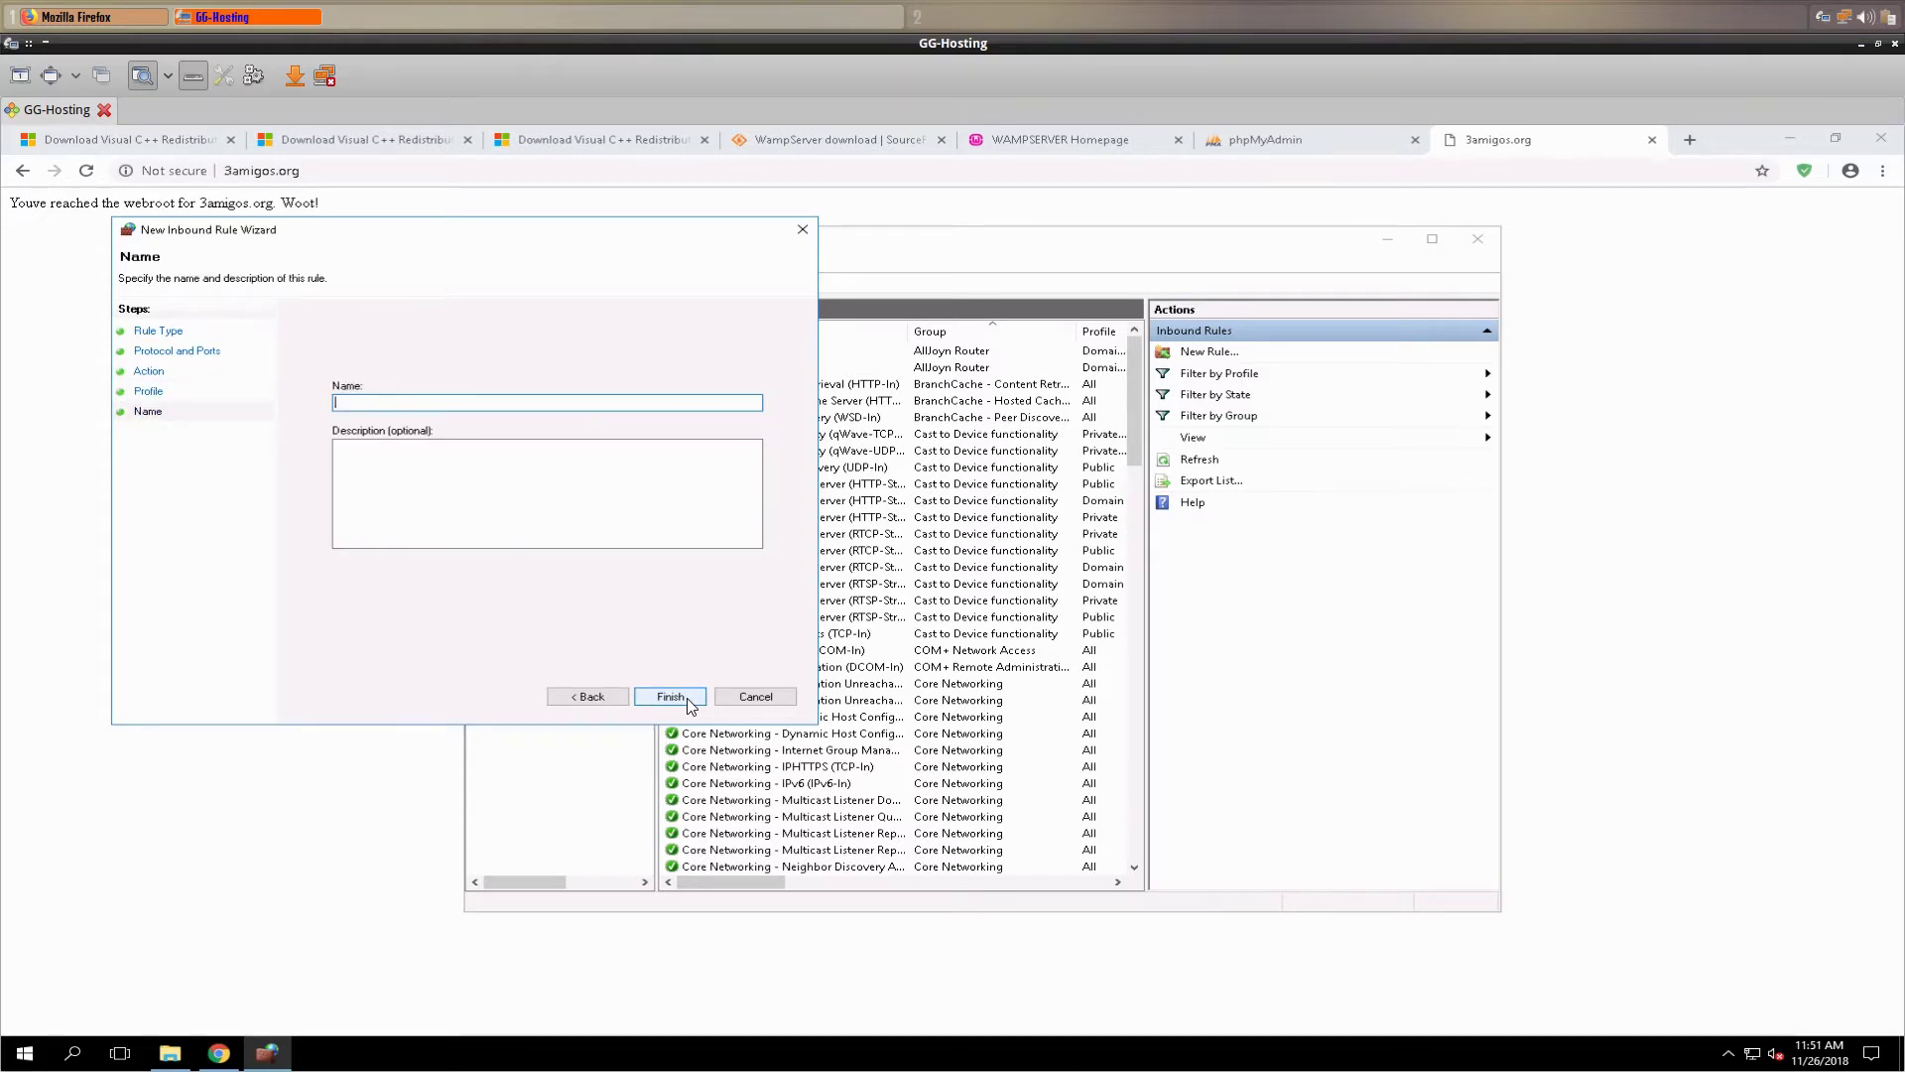
text(A)
click(680, 699)
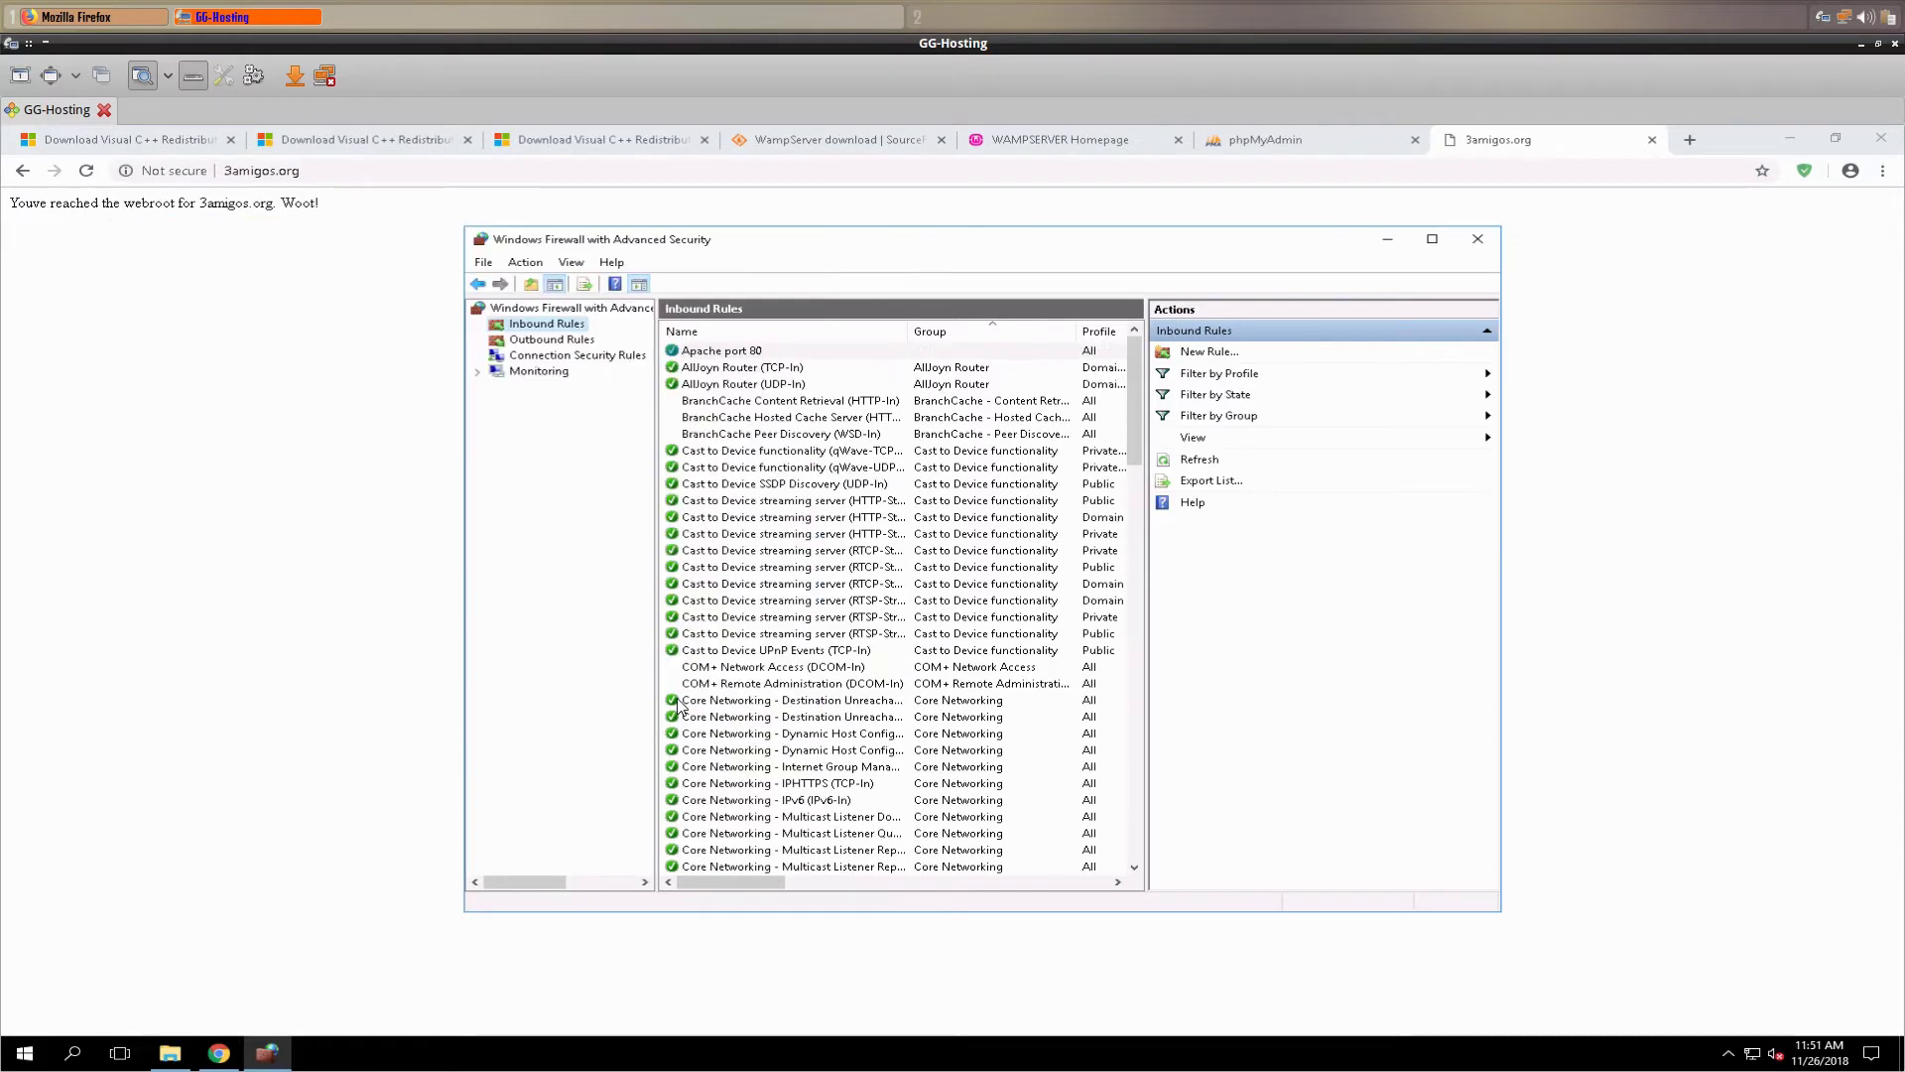
click(725, 354)
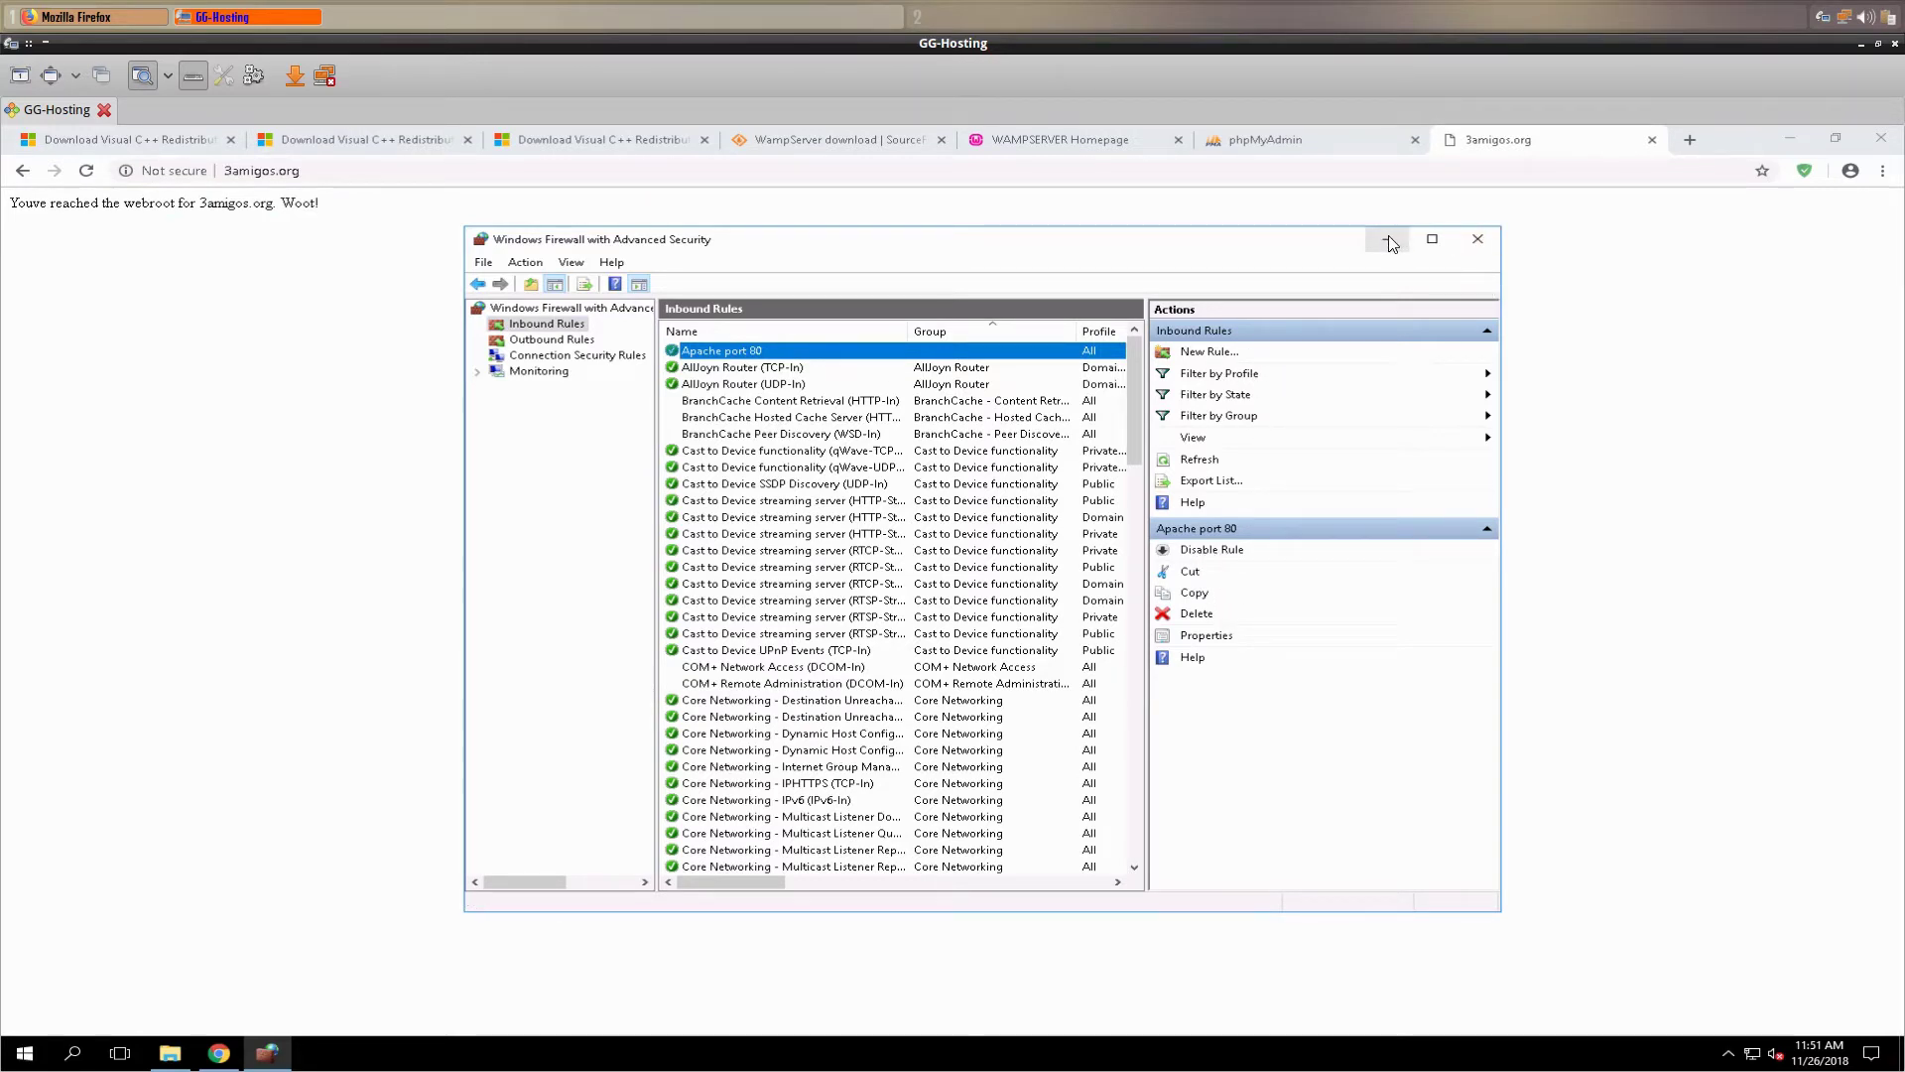
click(1478, 239)
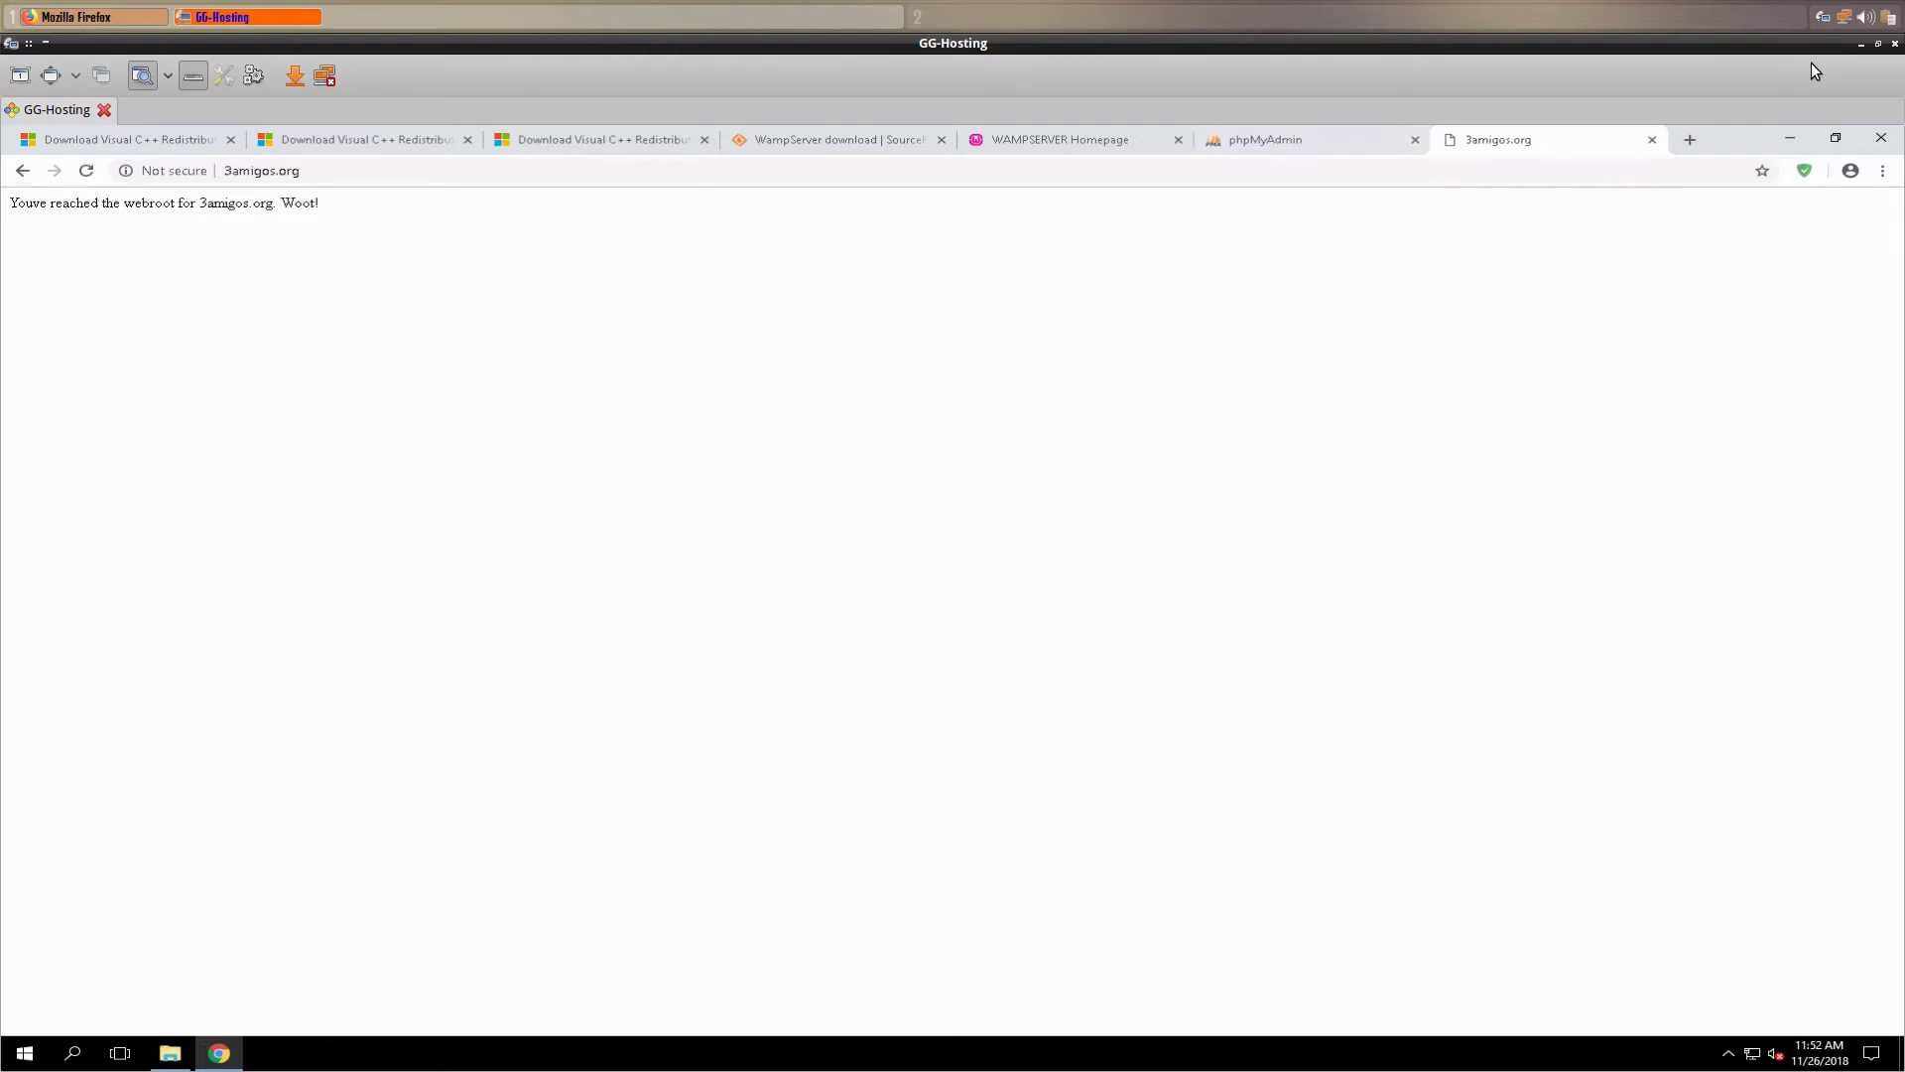
- Load 3amigos.org in local Firefox and highlight its 'webroot for 3amigos.org. Woot!' text
click(1861, 44)
click(337, 112)
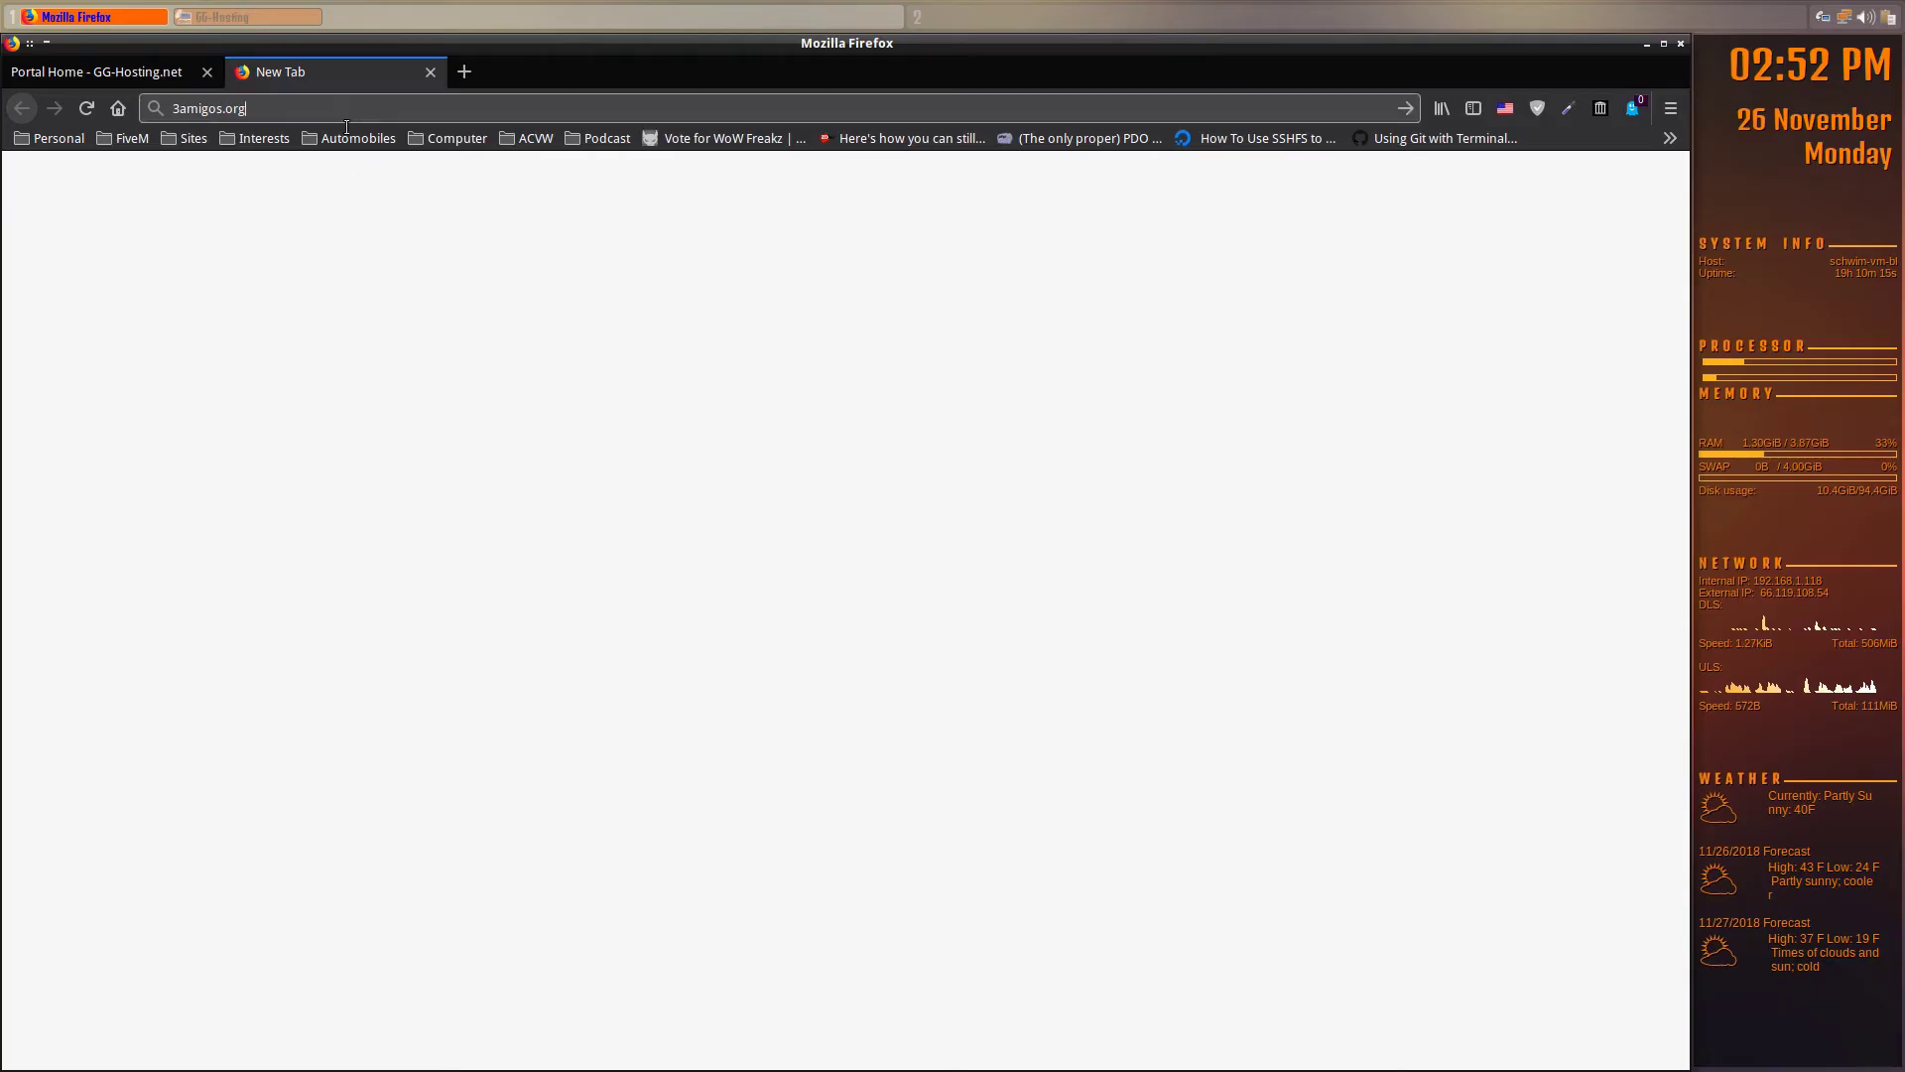
key(Return)
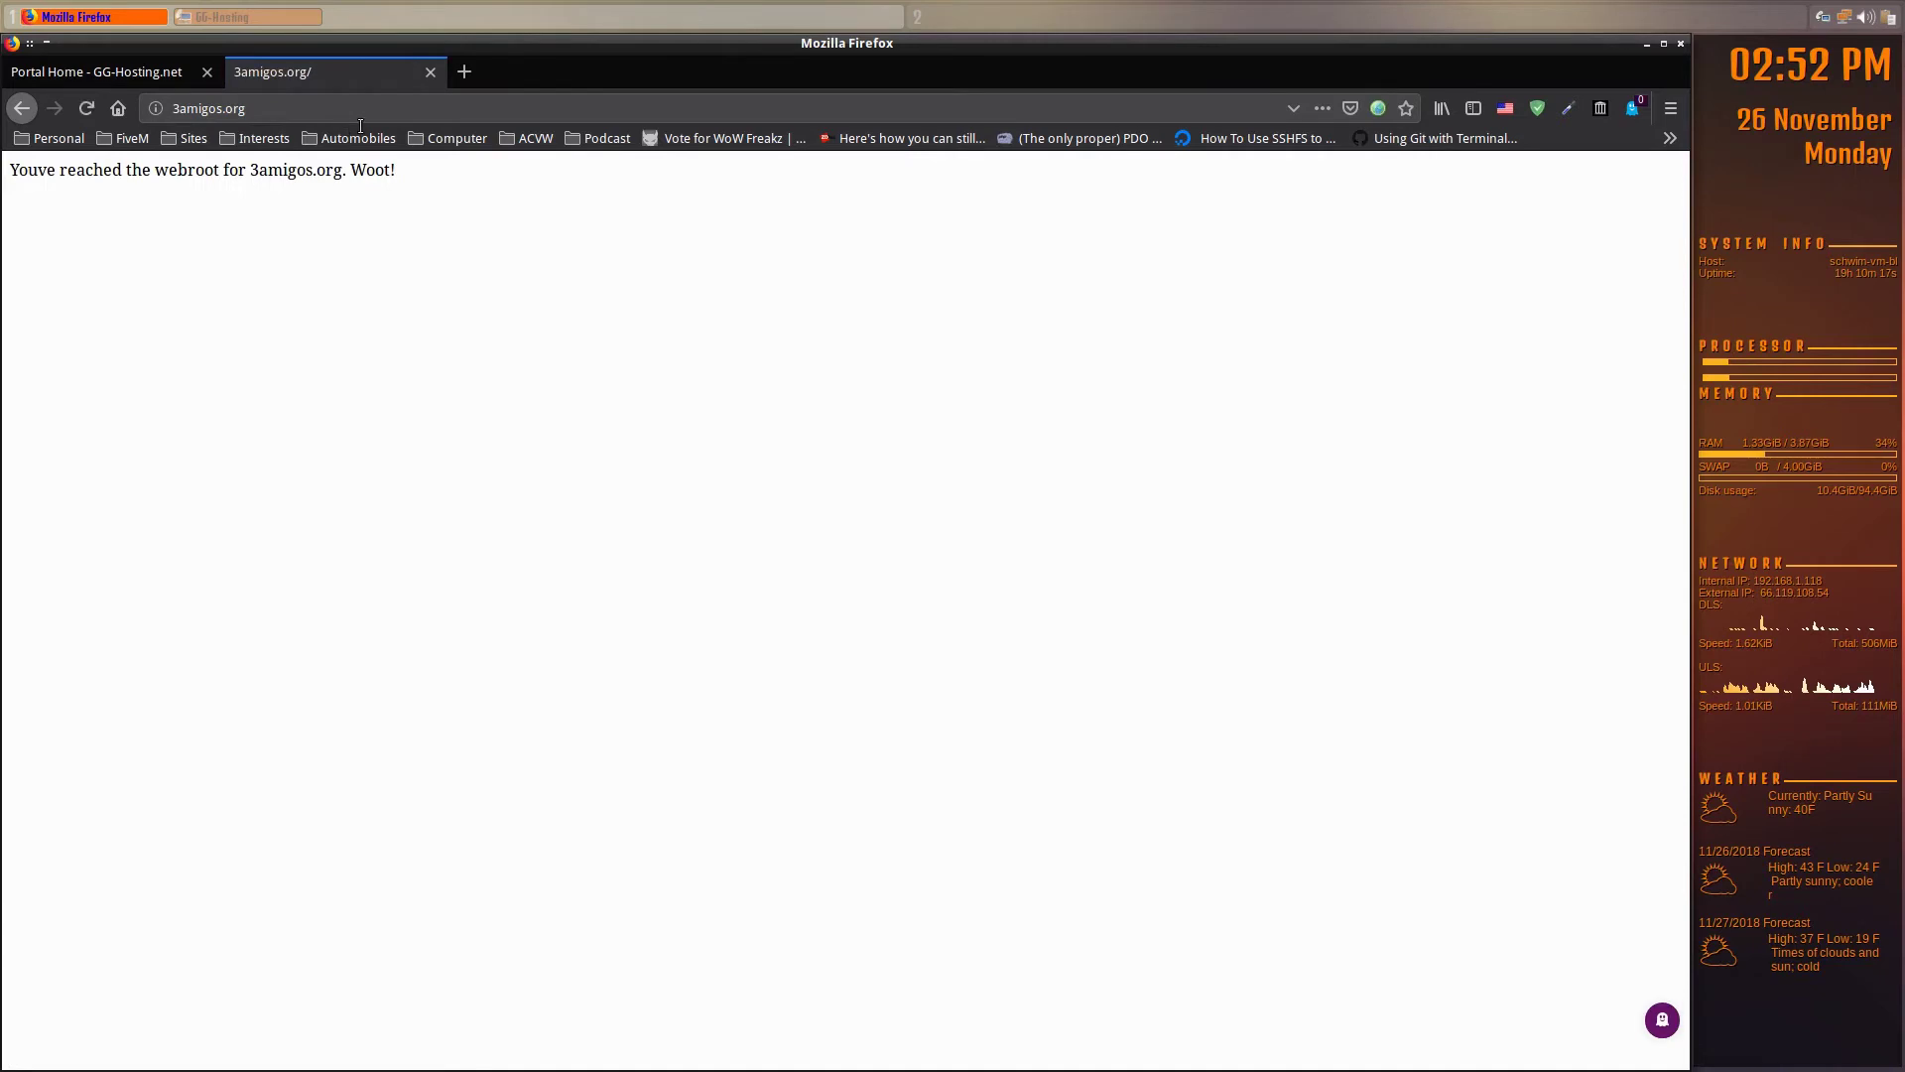
drag(12, 176, 407, 182)
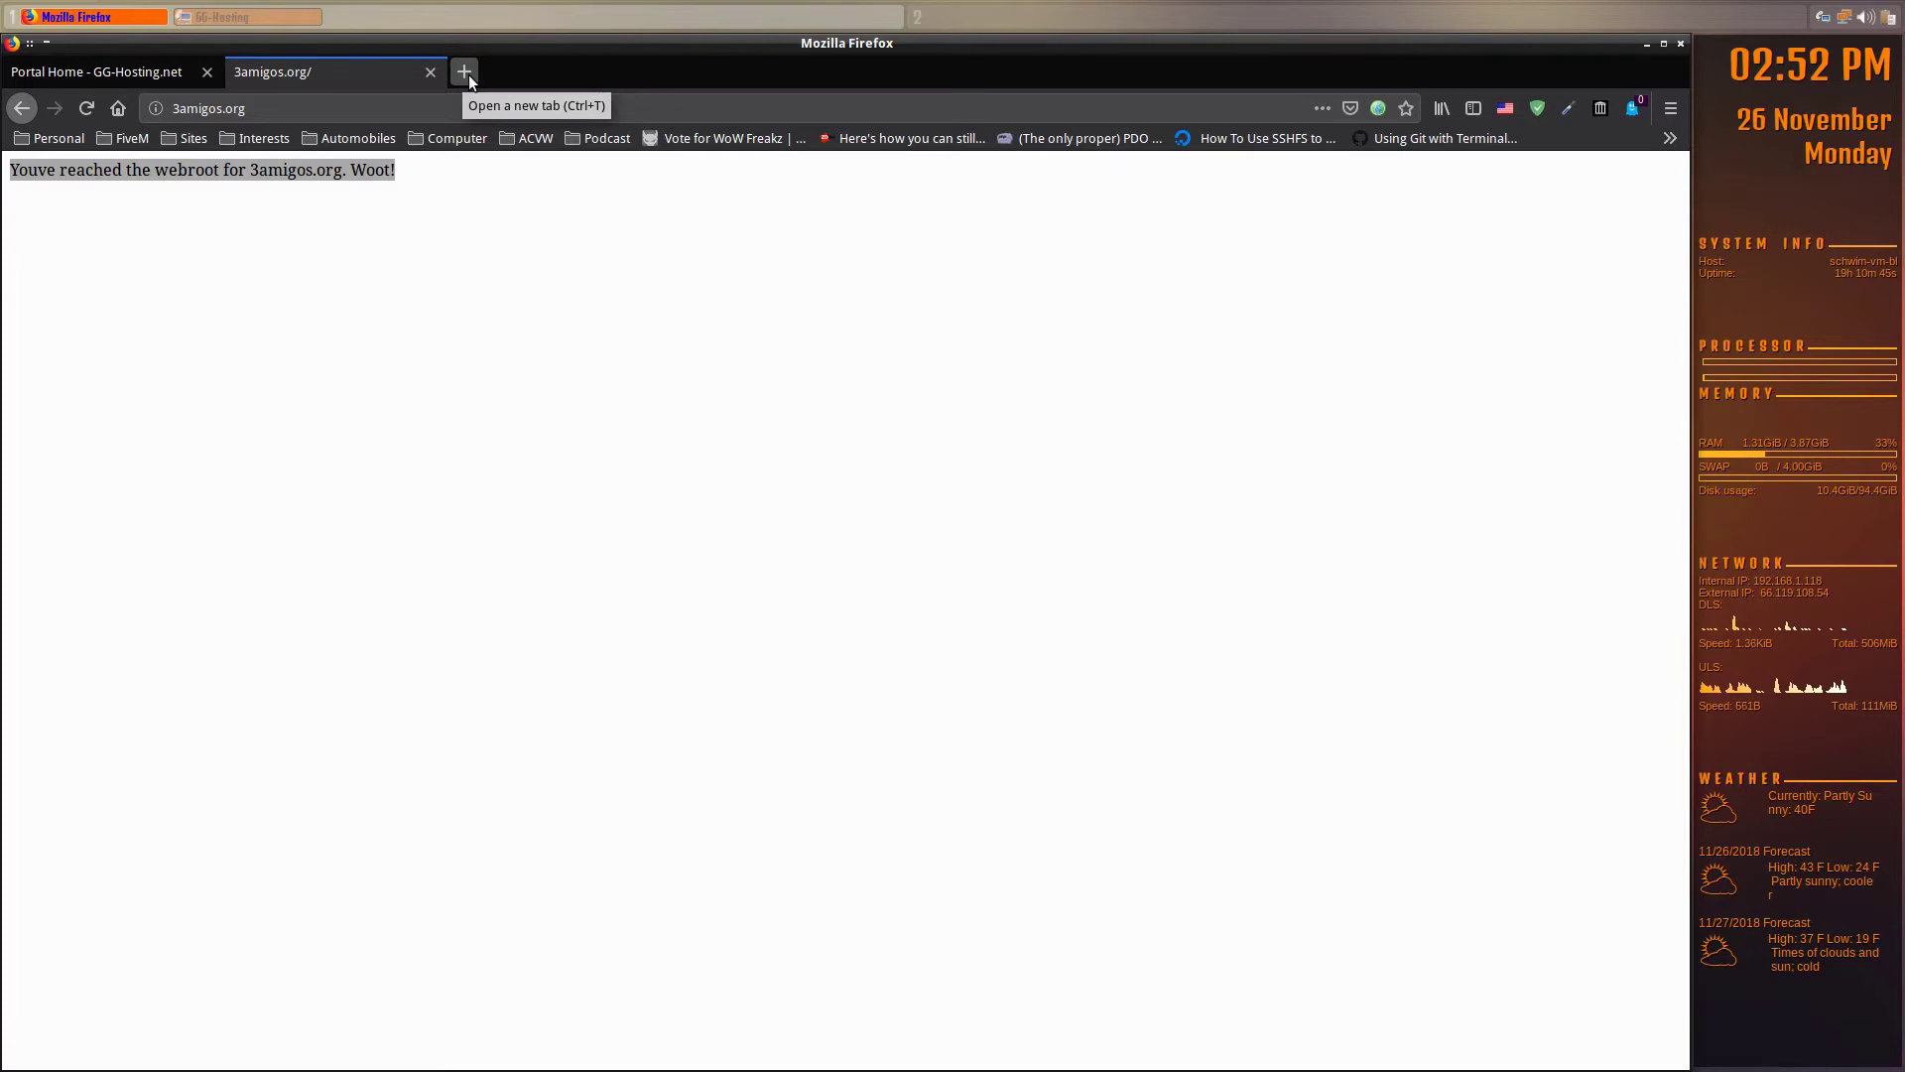
- In a new tab, go to 101domain.com and sign in to the account
click(469, 75)
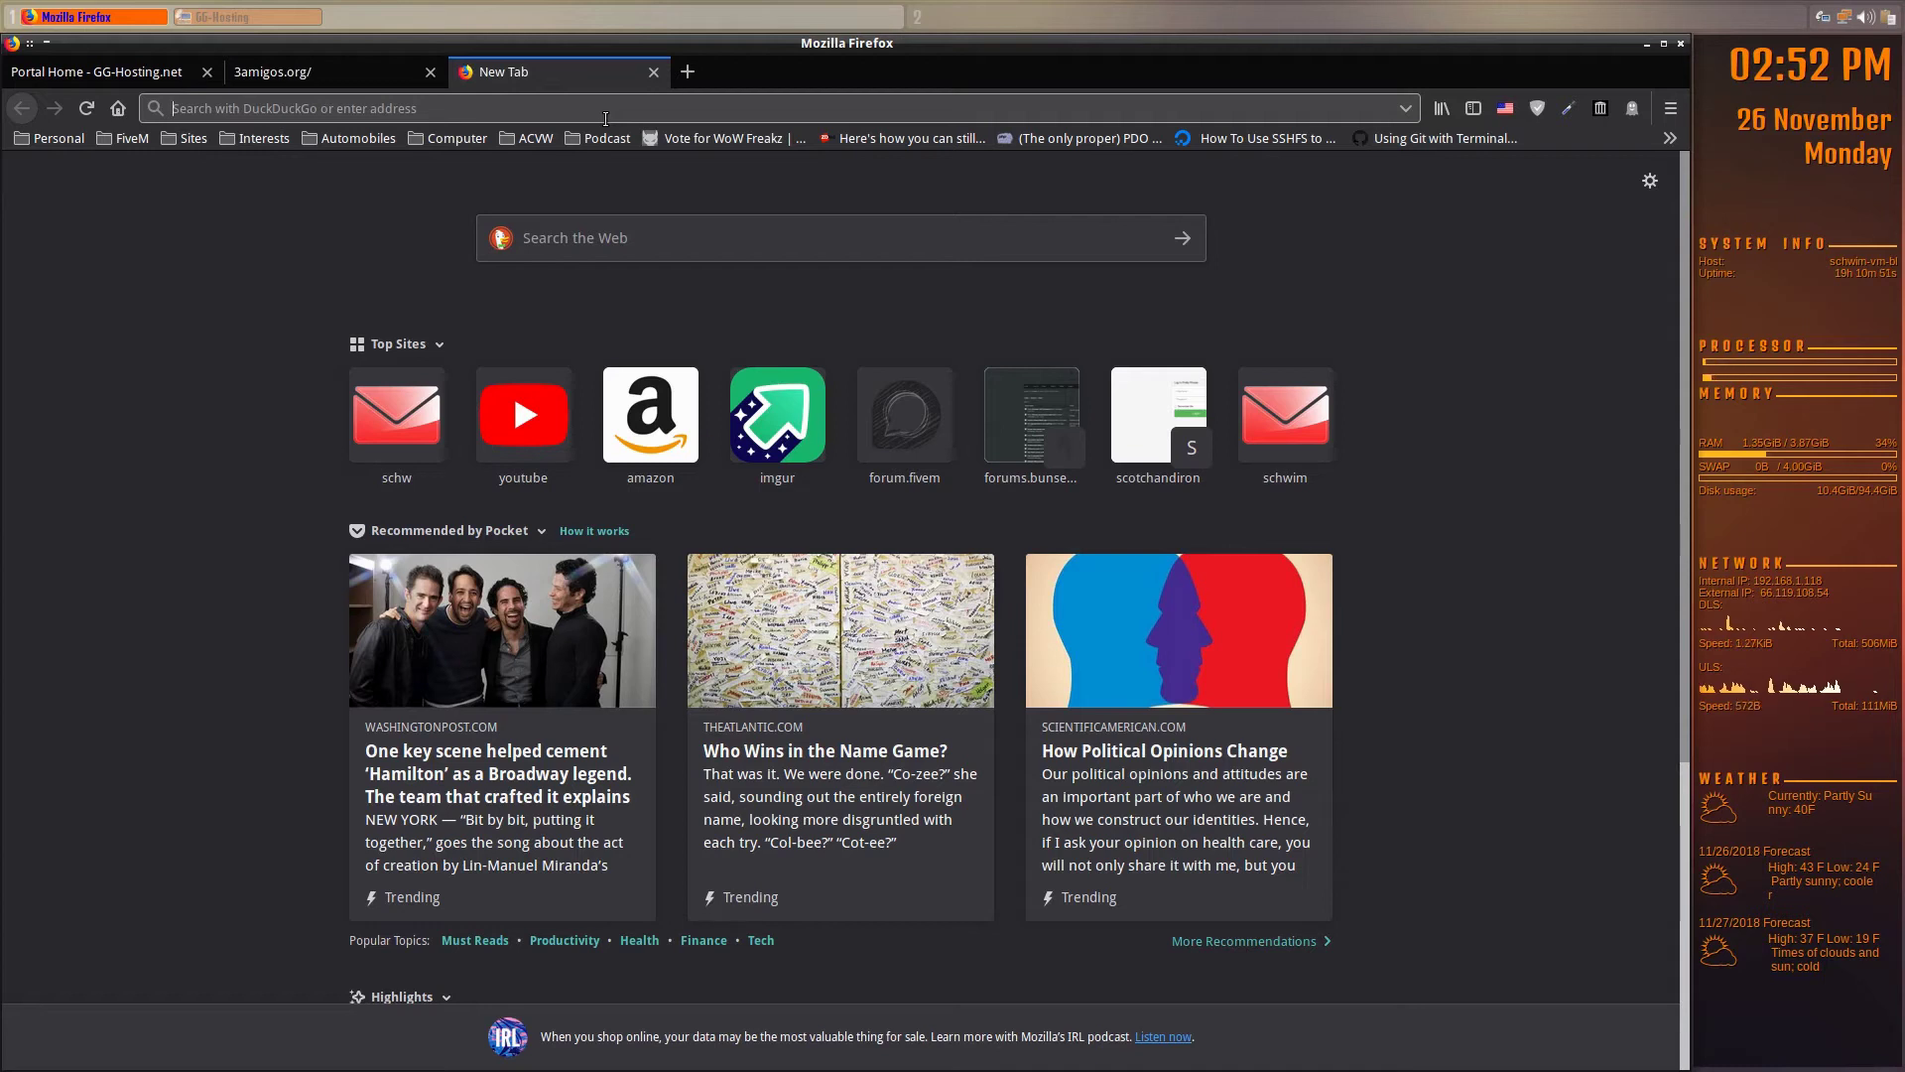
text(101)
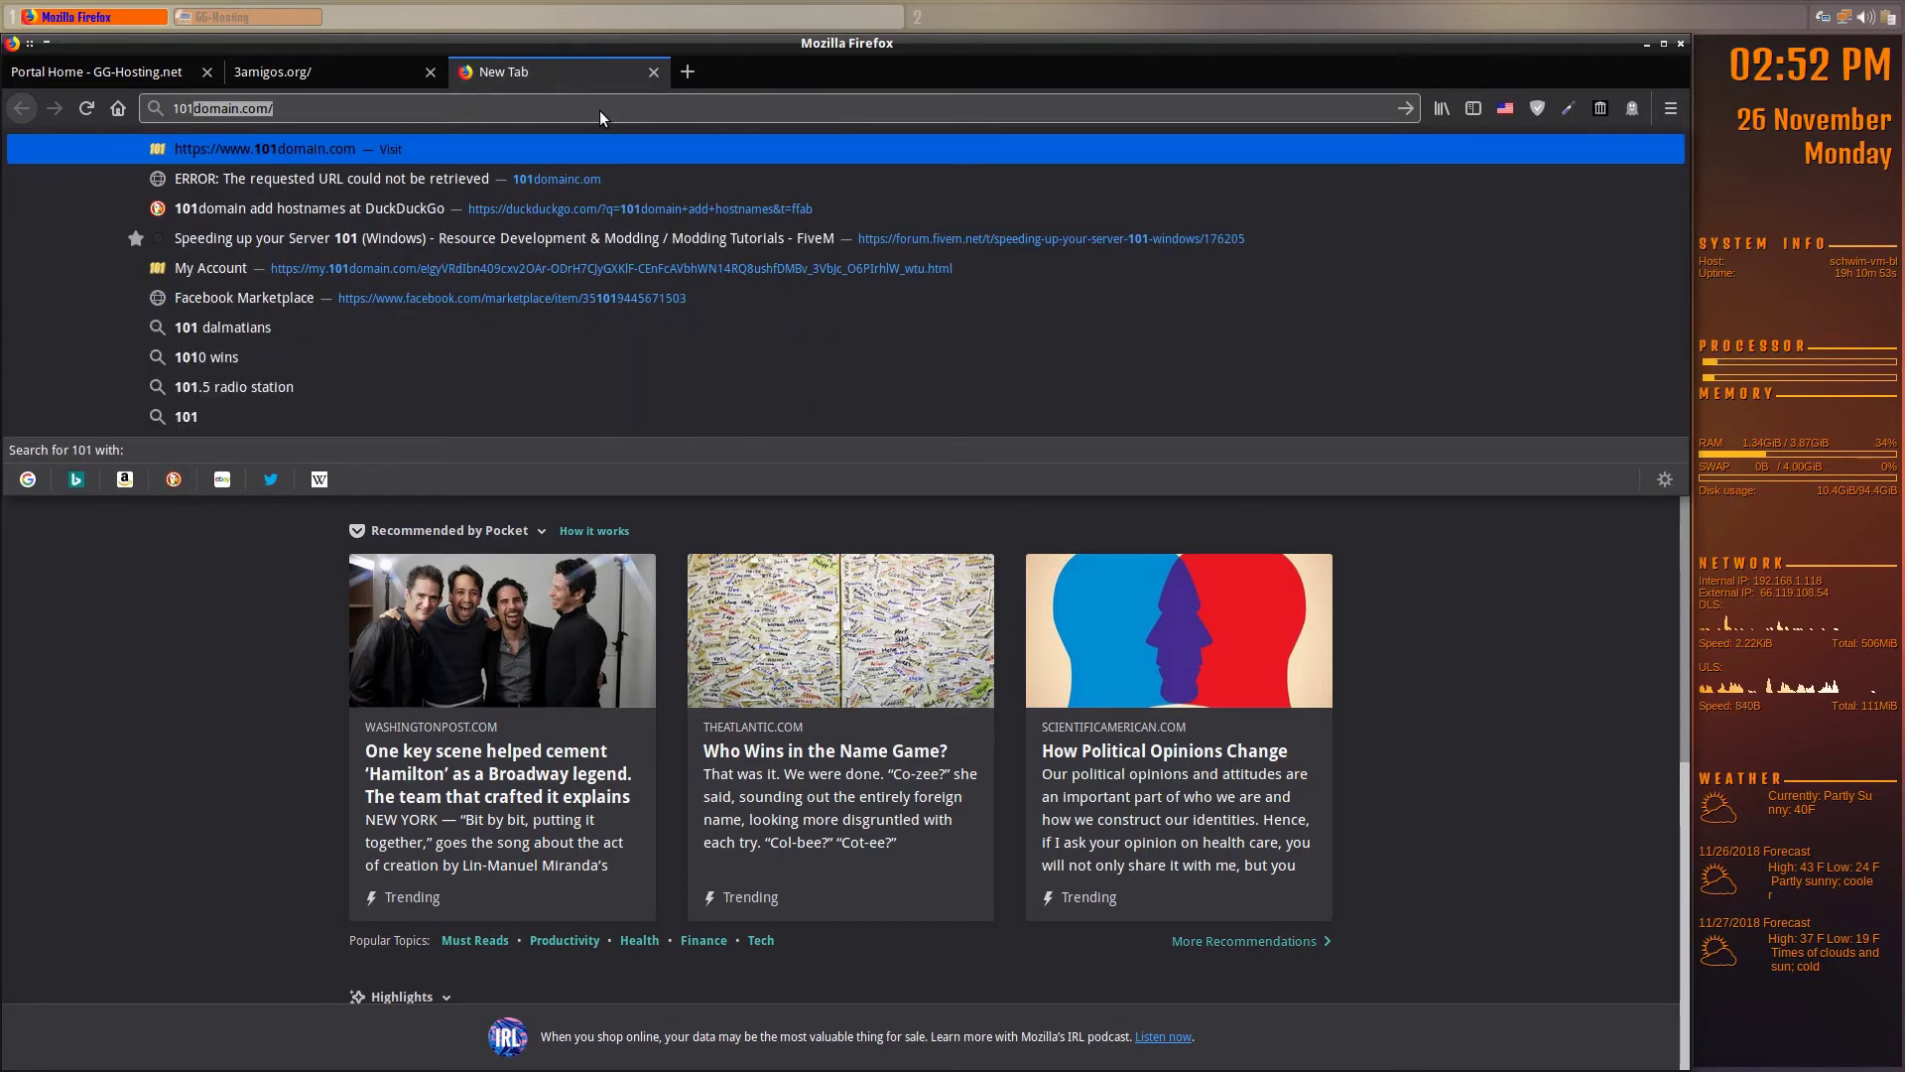
key(Return)
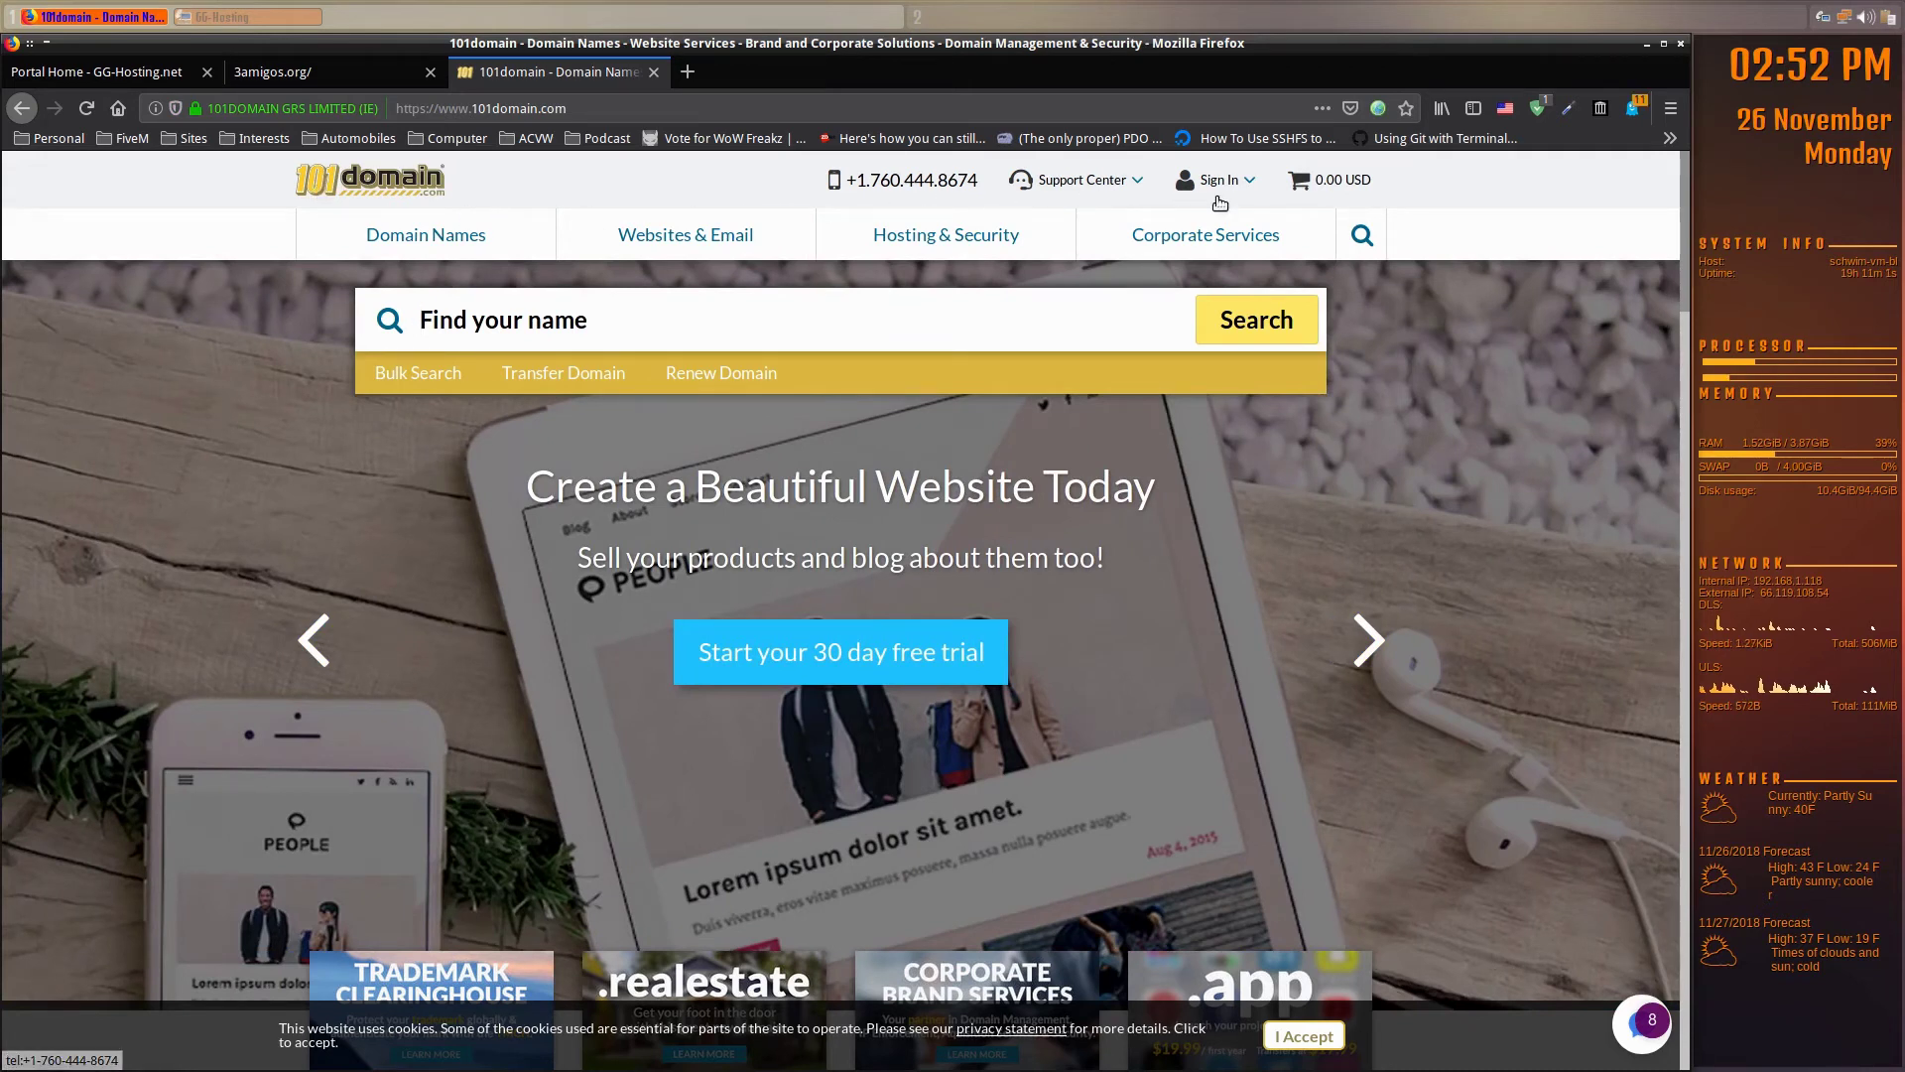
click(1242, 188)
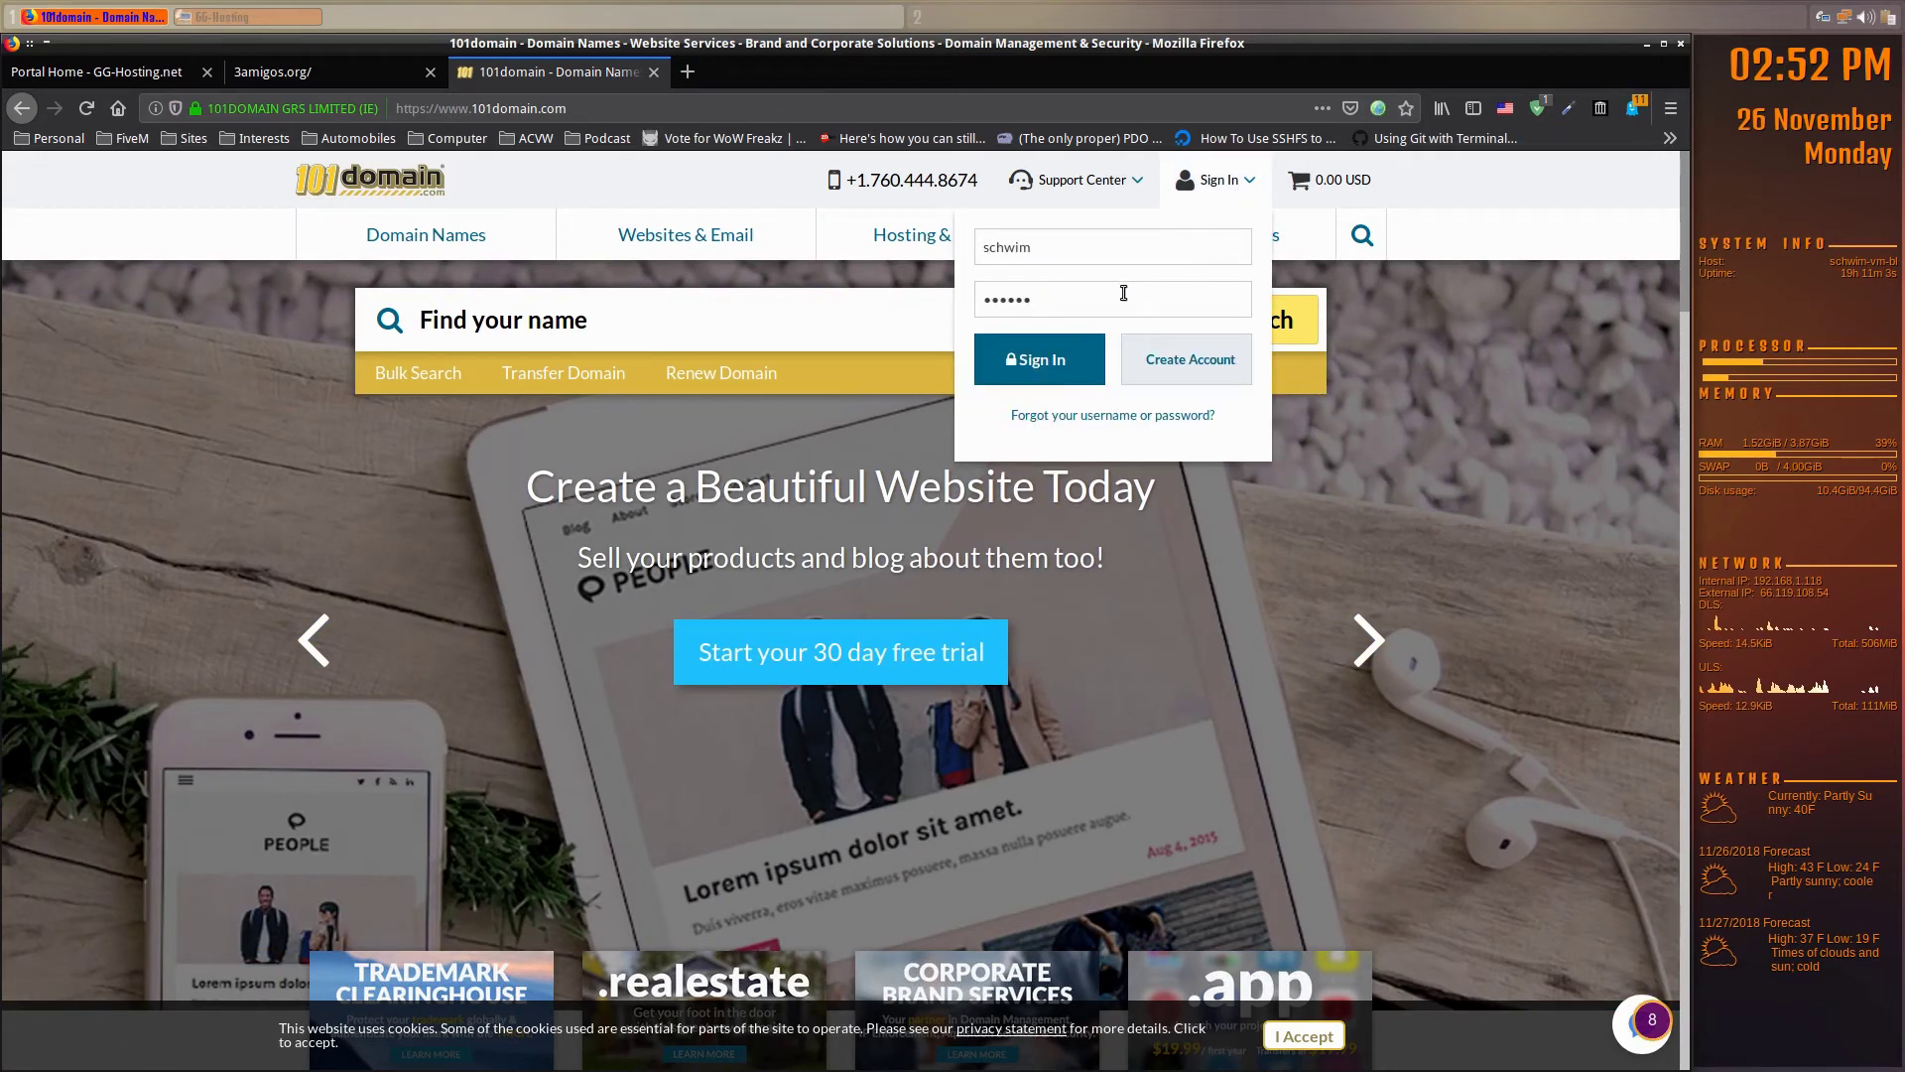
click(1060, 378)
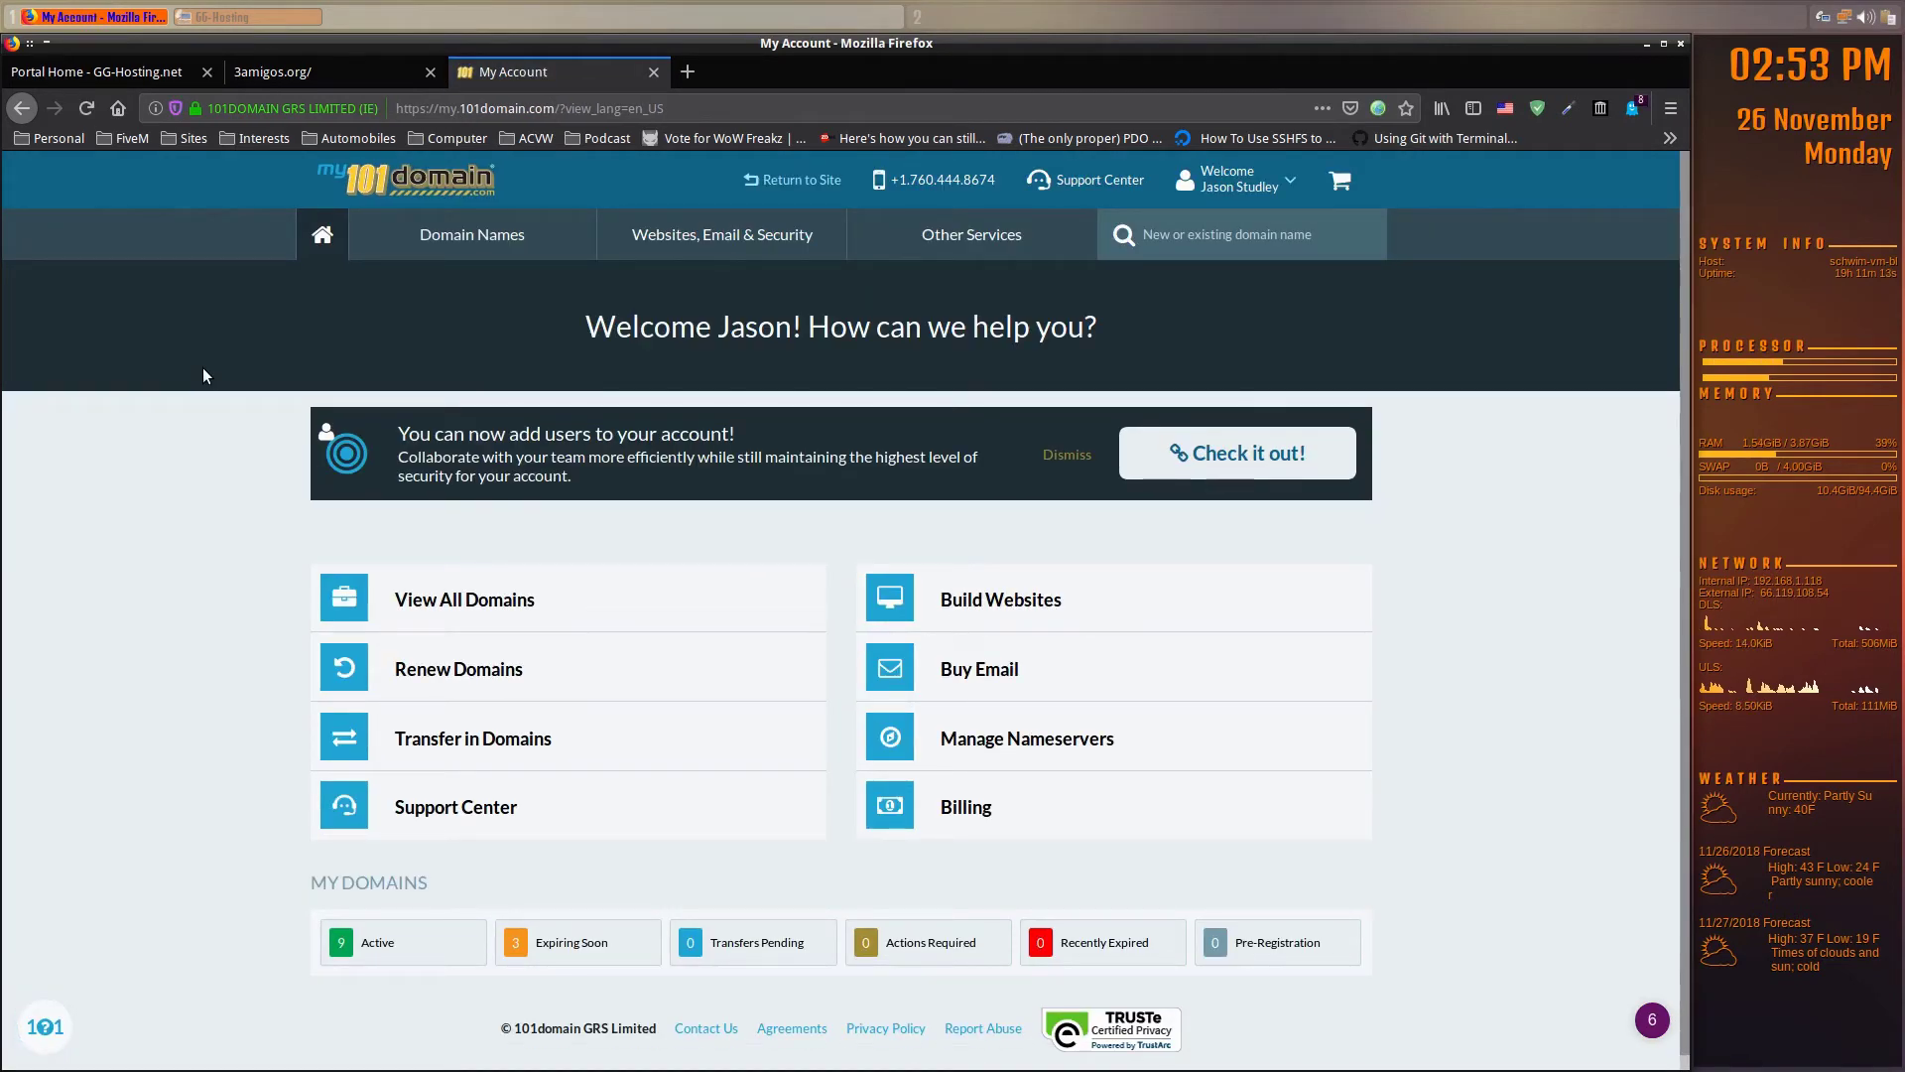
- Open 3amigos.org from View All Domains and go to its Advanced Domain Record Settings (CNAME, A, MX)
click(463, 612)
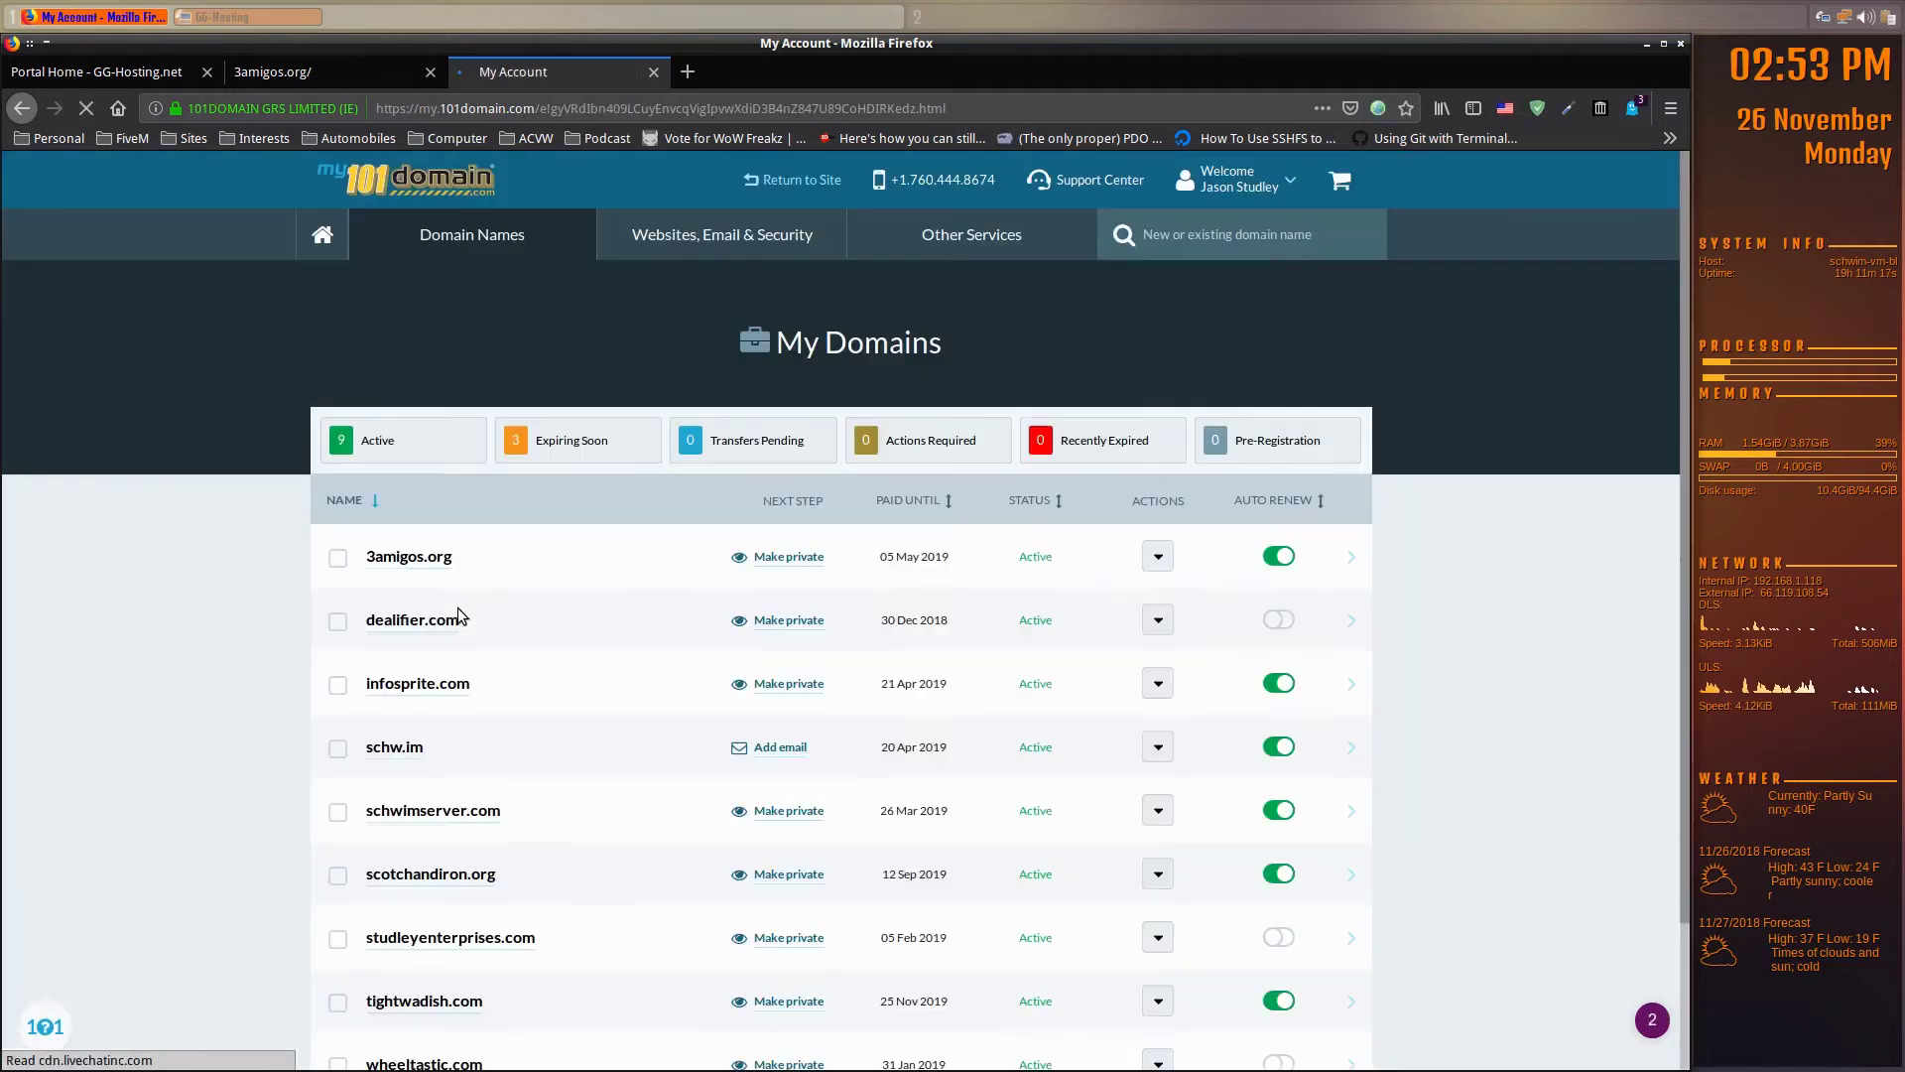
click(442, 561)
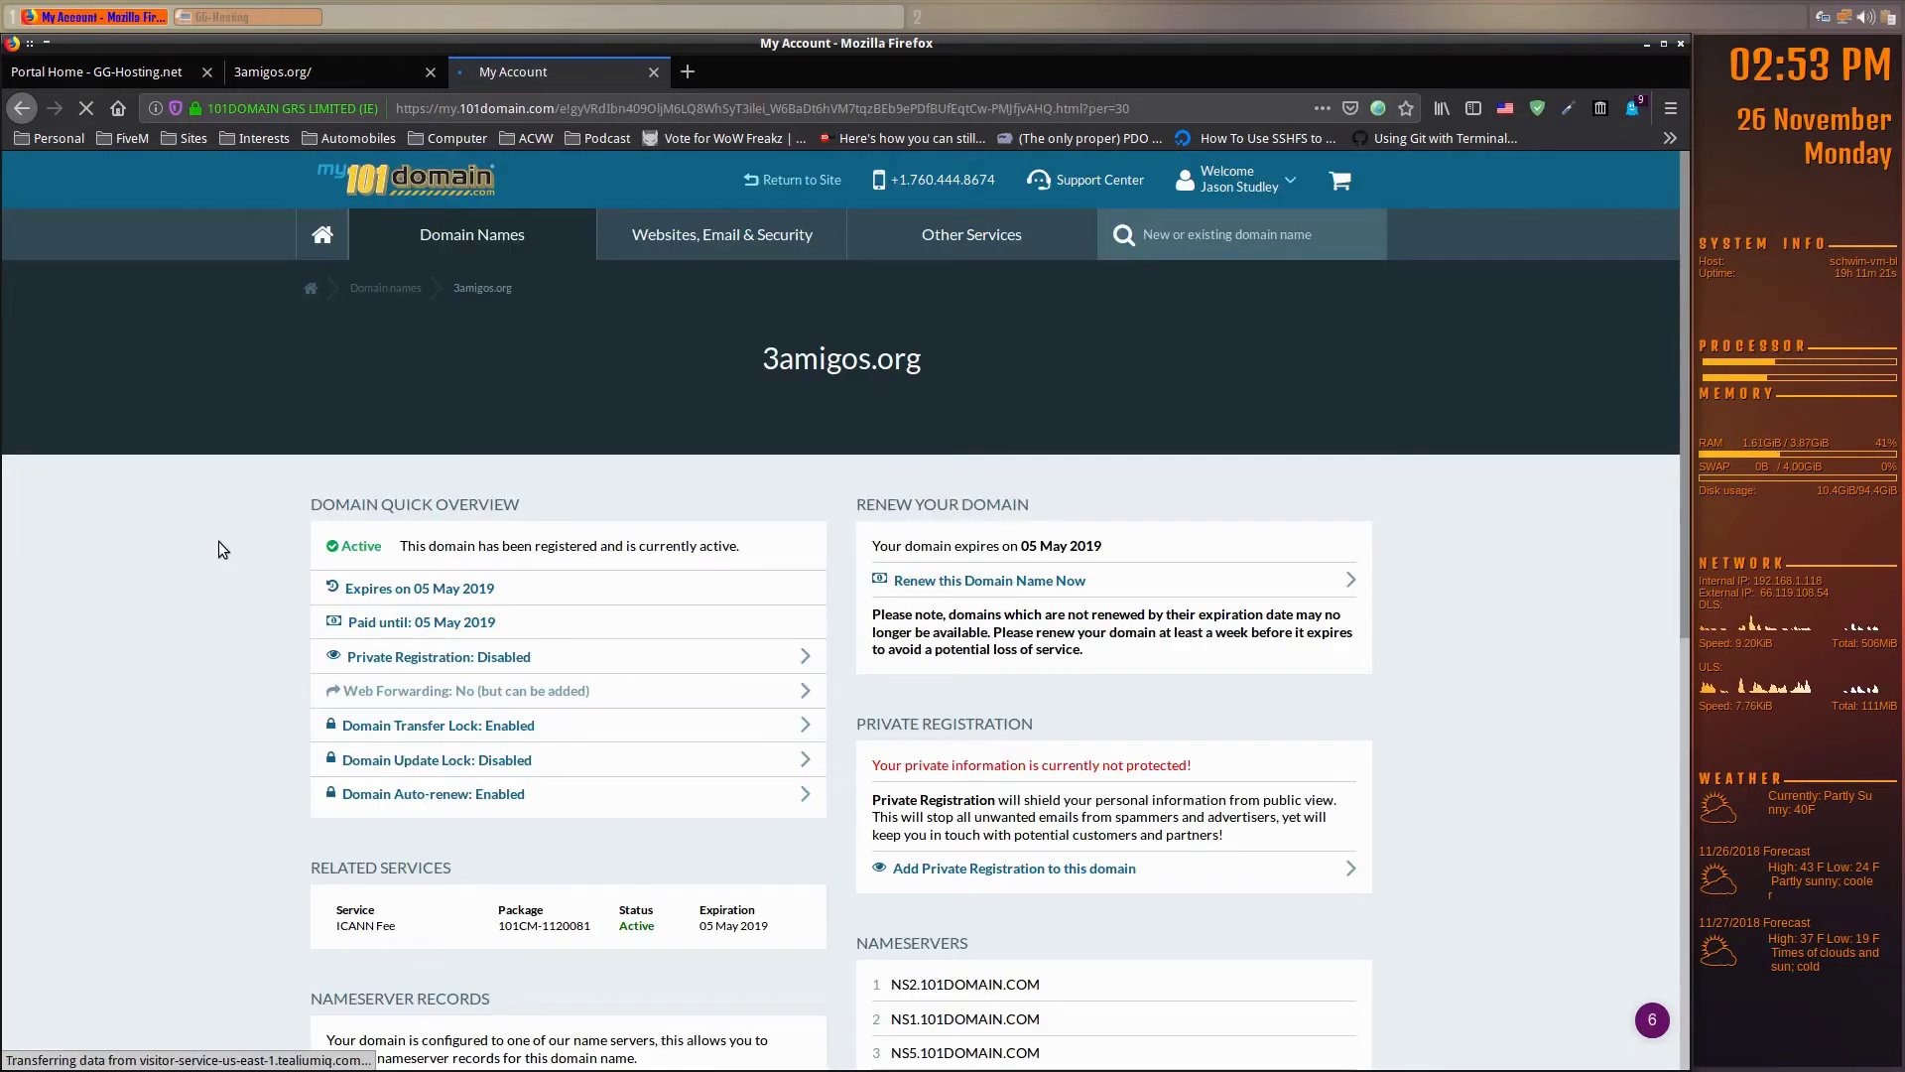
scroll(228, 593, down, 3)
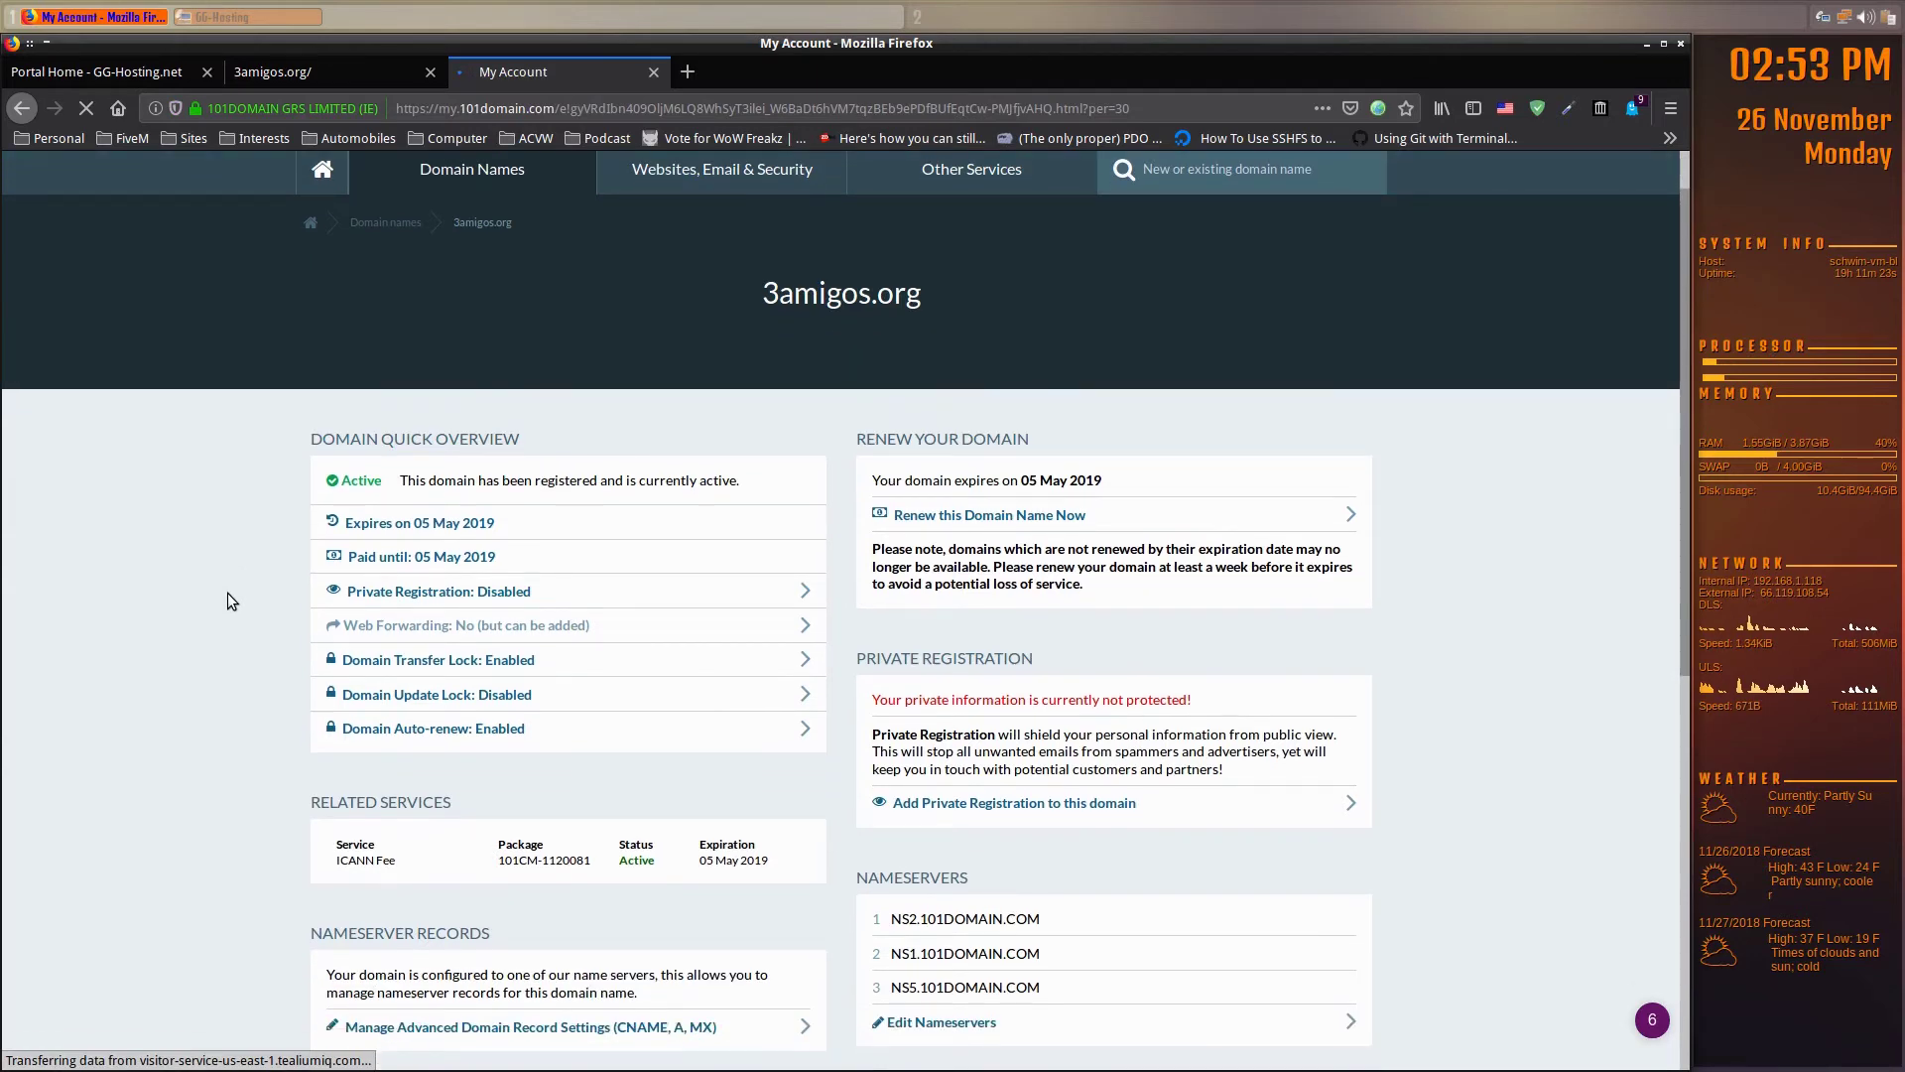
scroll(228, 593, up, 3)
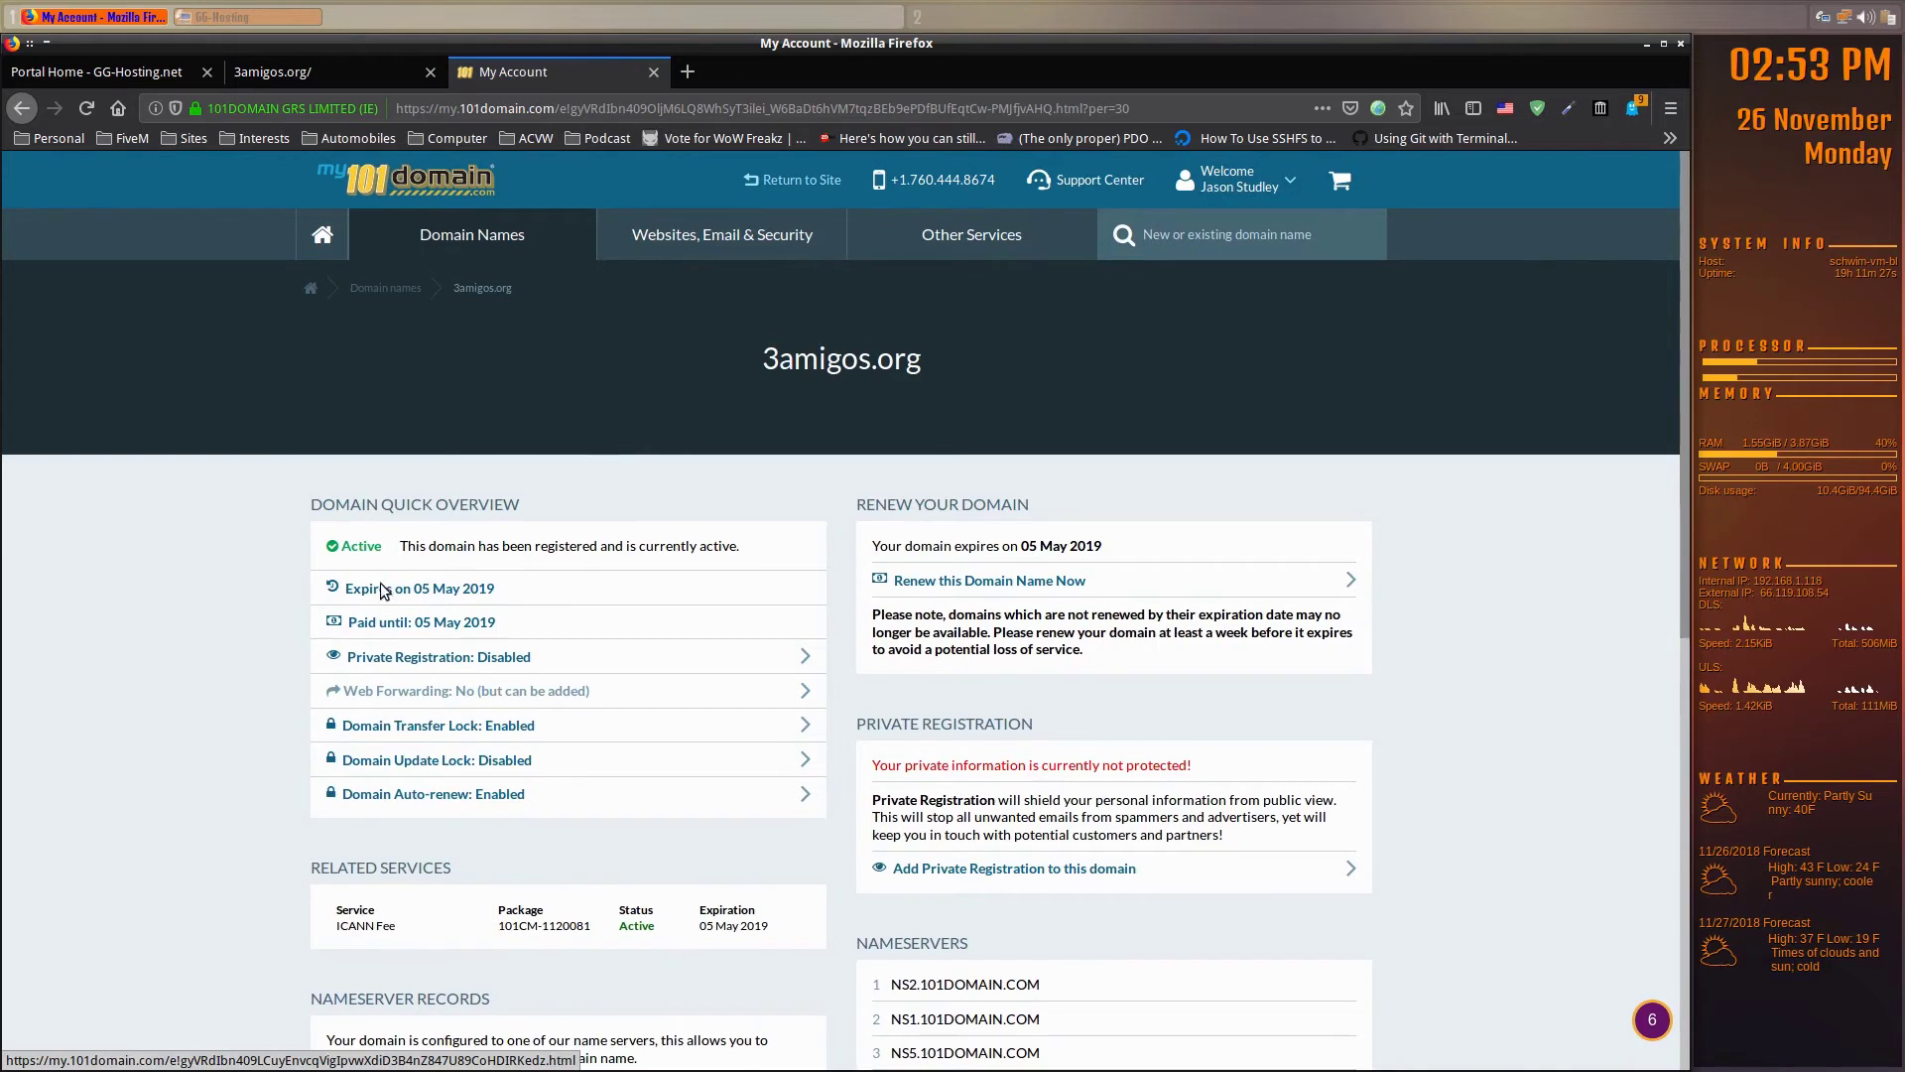
scroll(381, 582, down, 5)
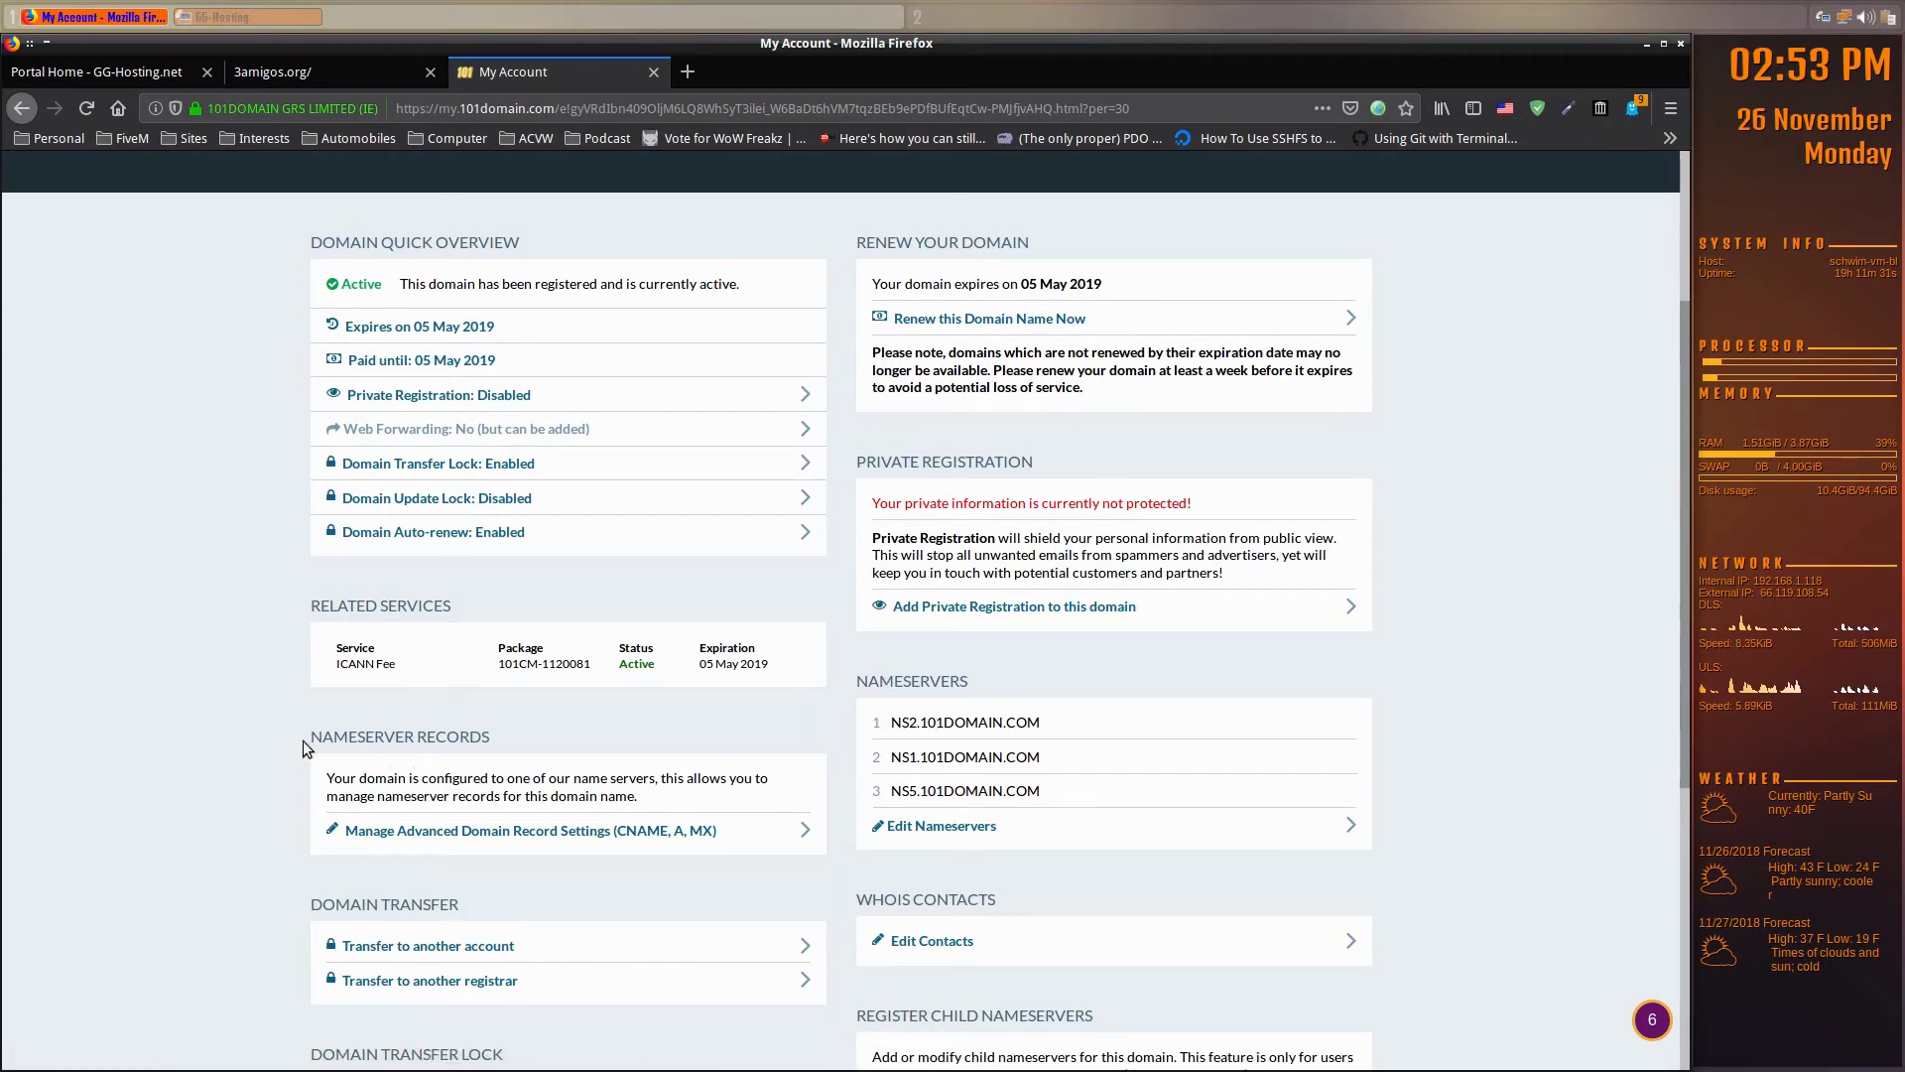
scroll(228, 739, down, 5)
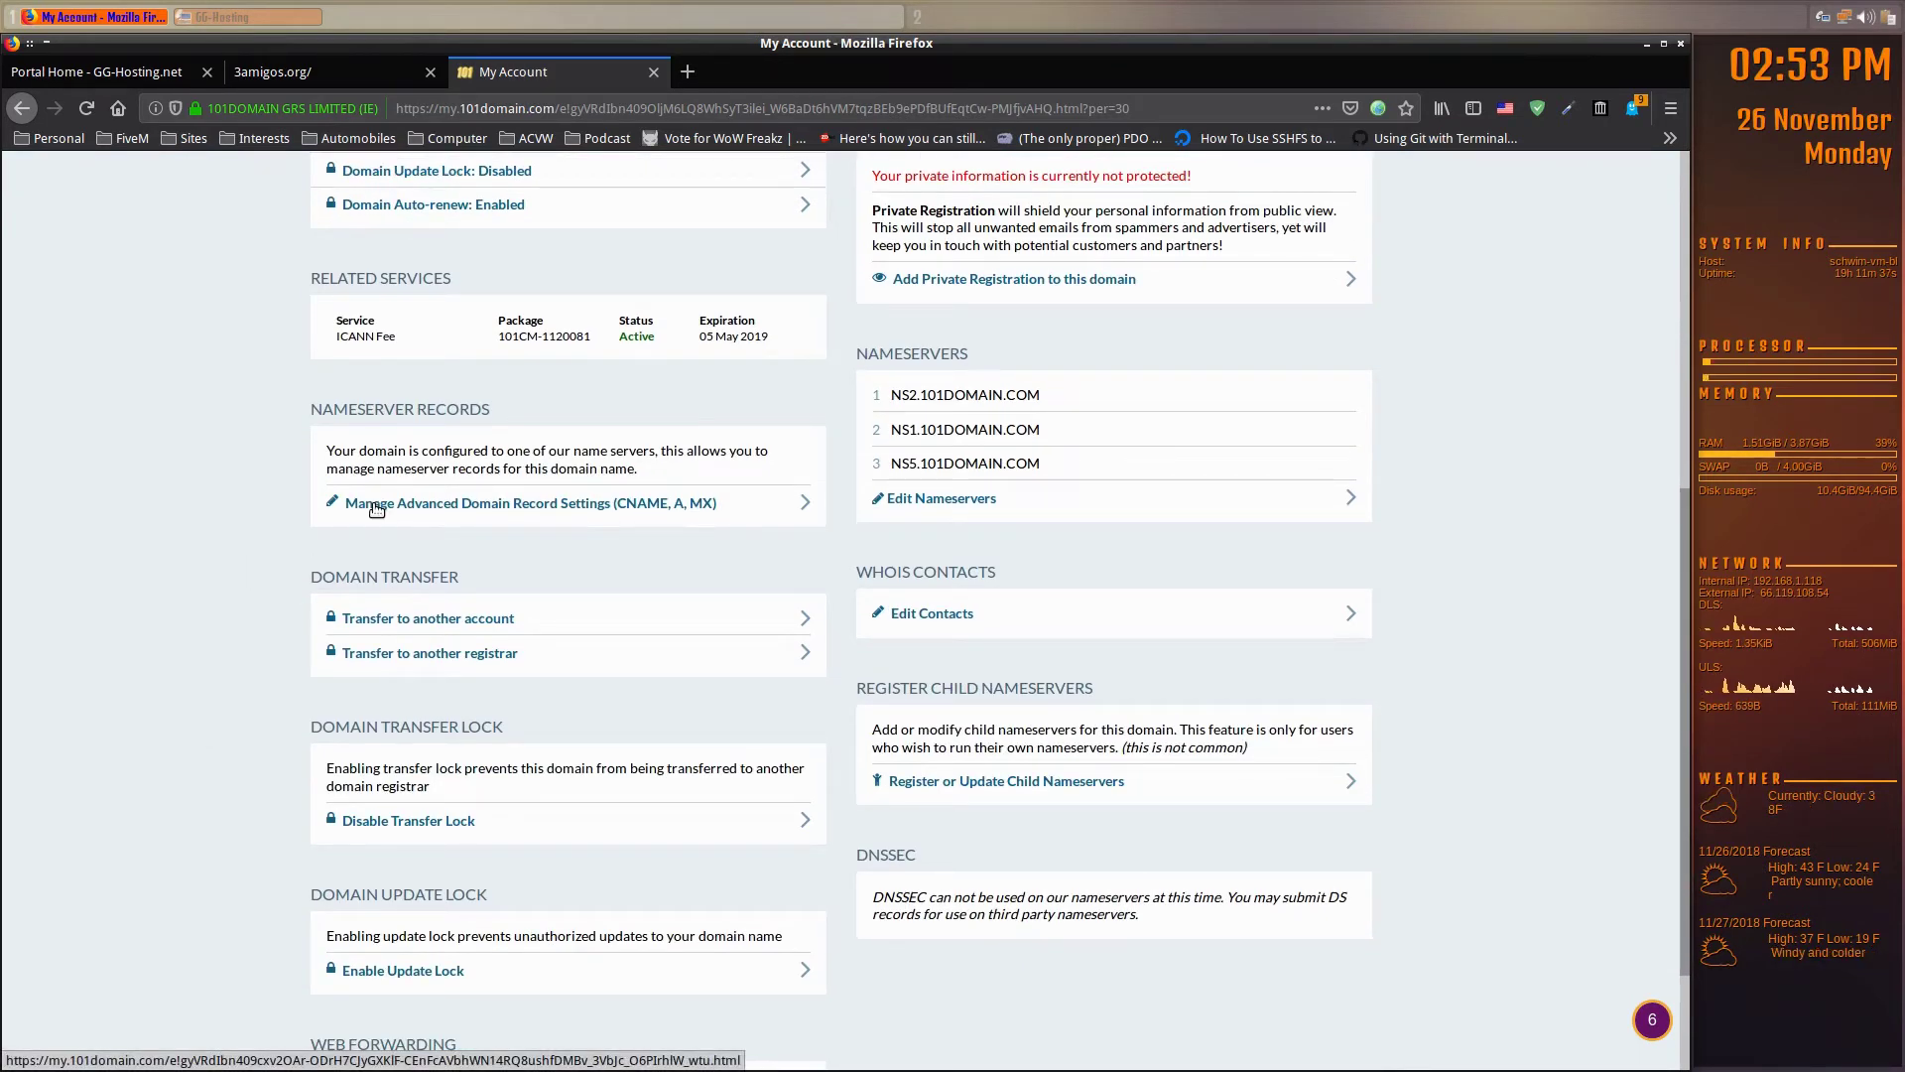
click(424, 514)
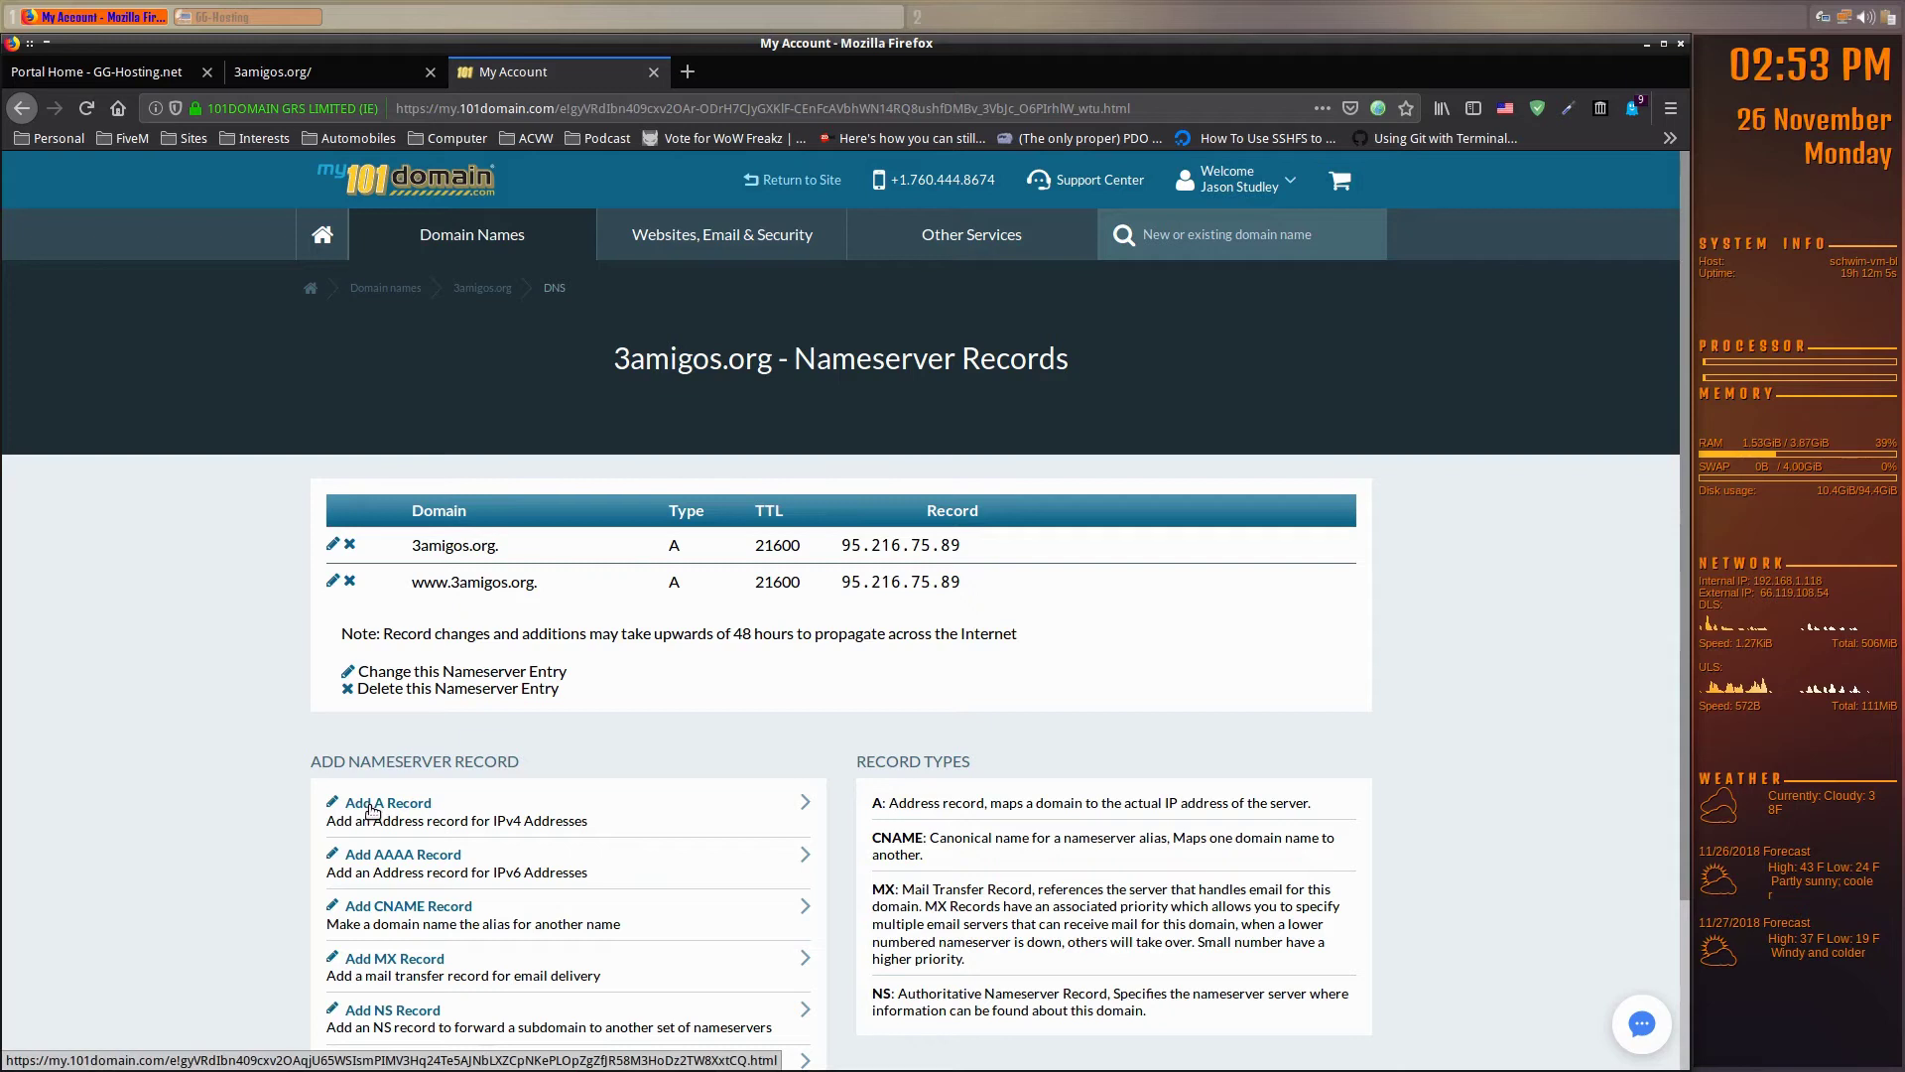
click(402, 808)
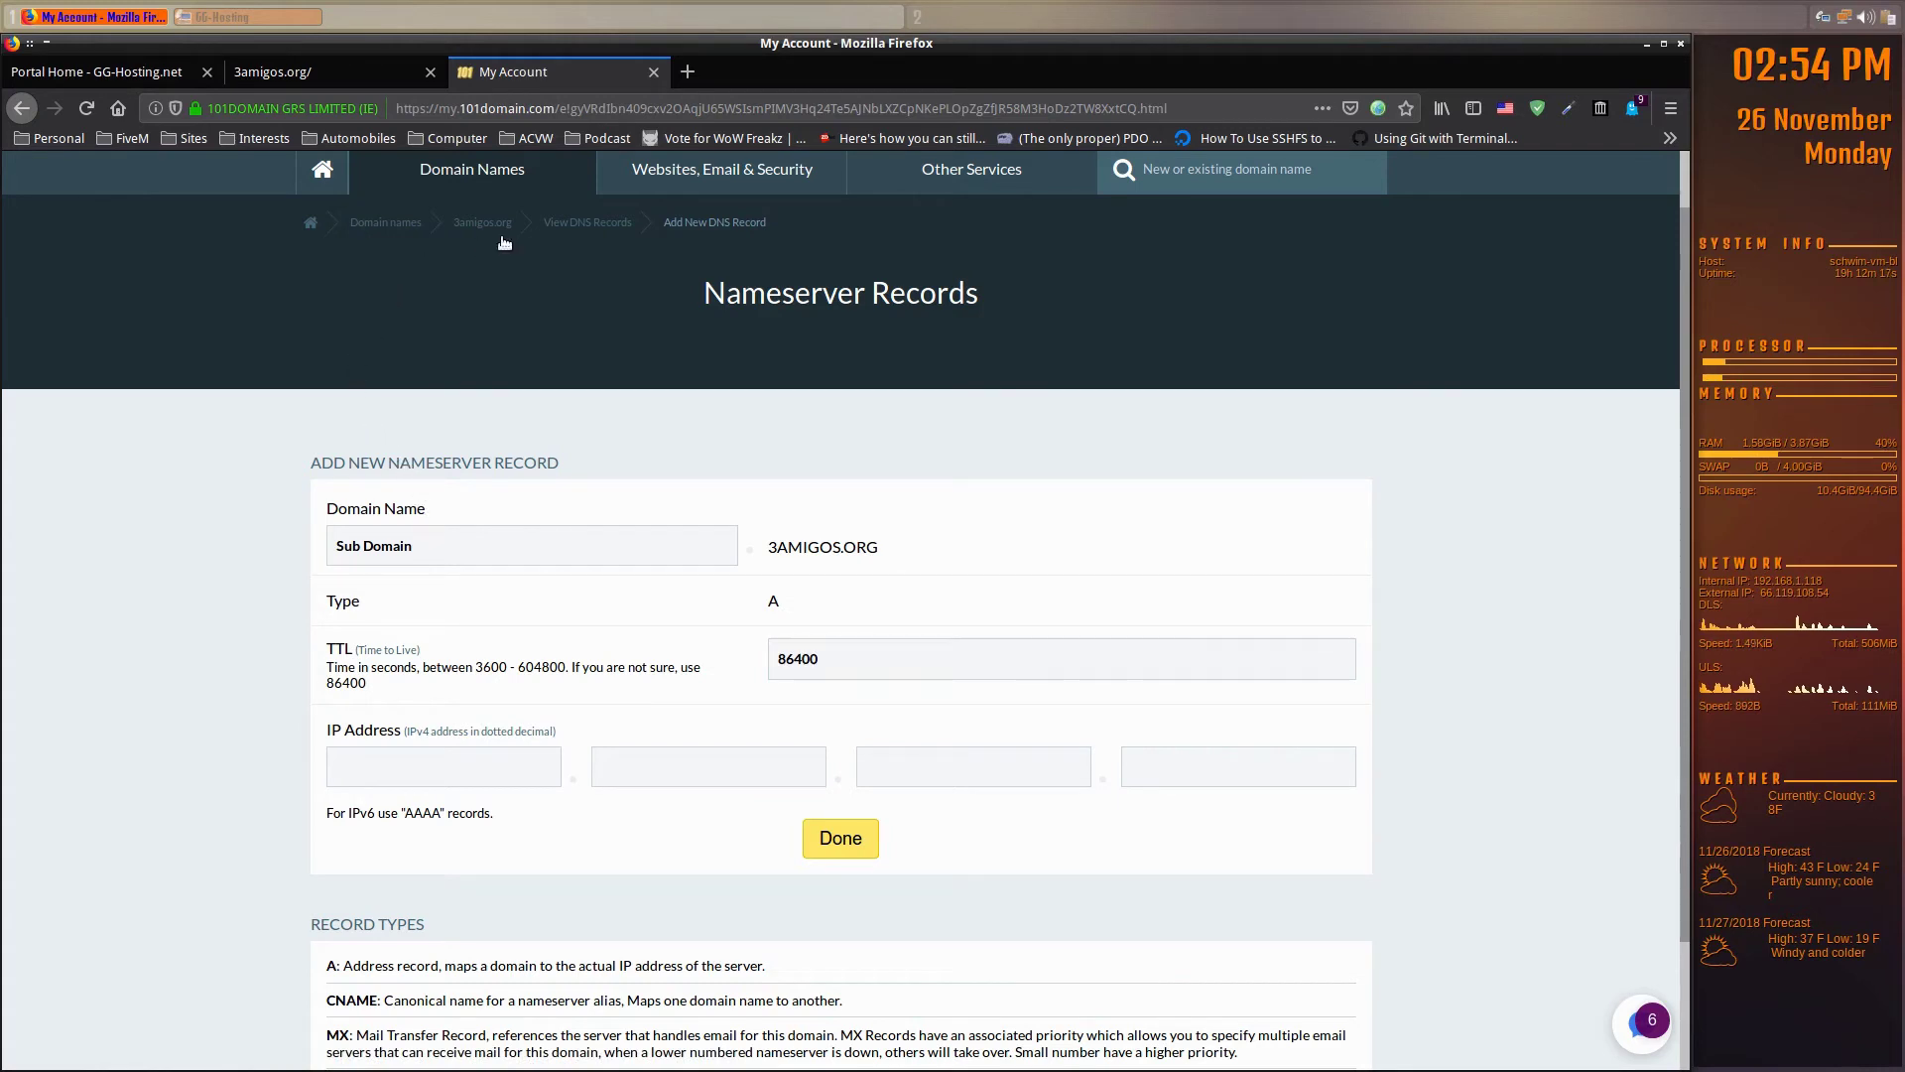
click(592, 224)
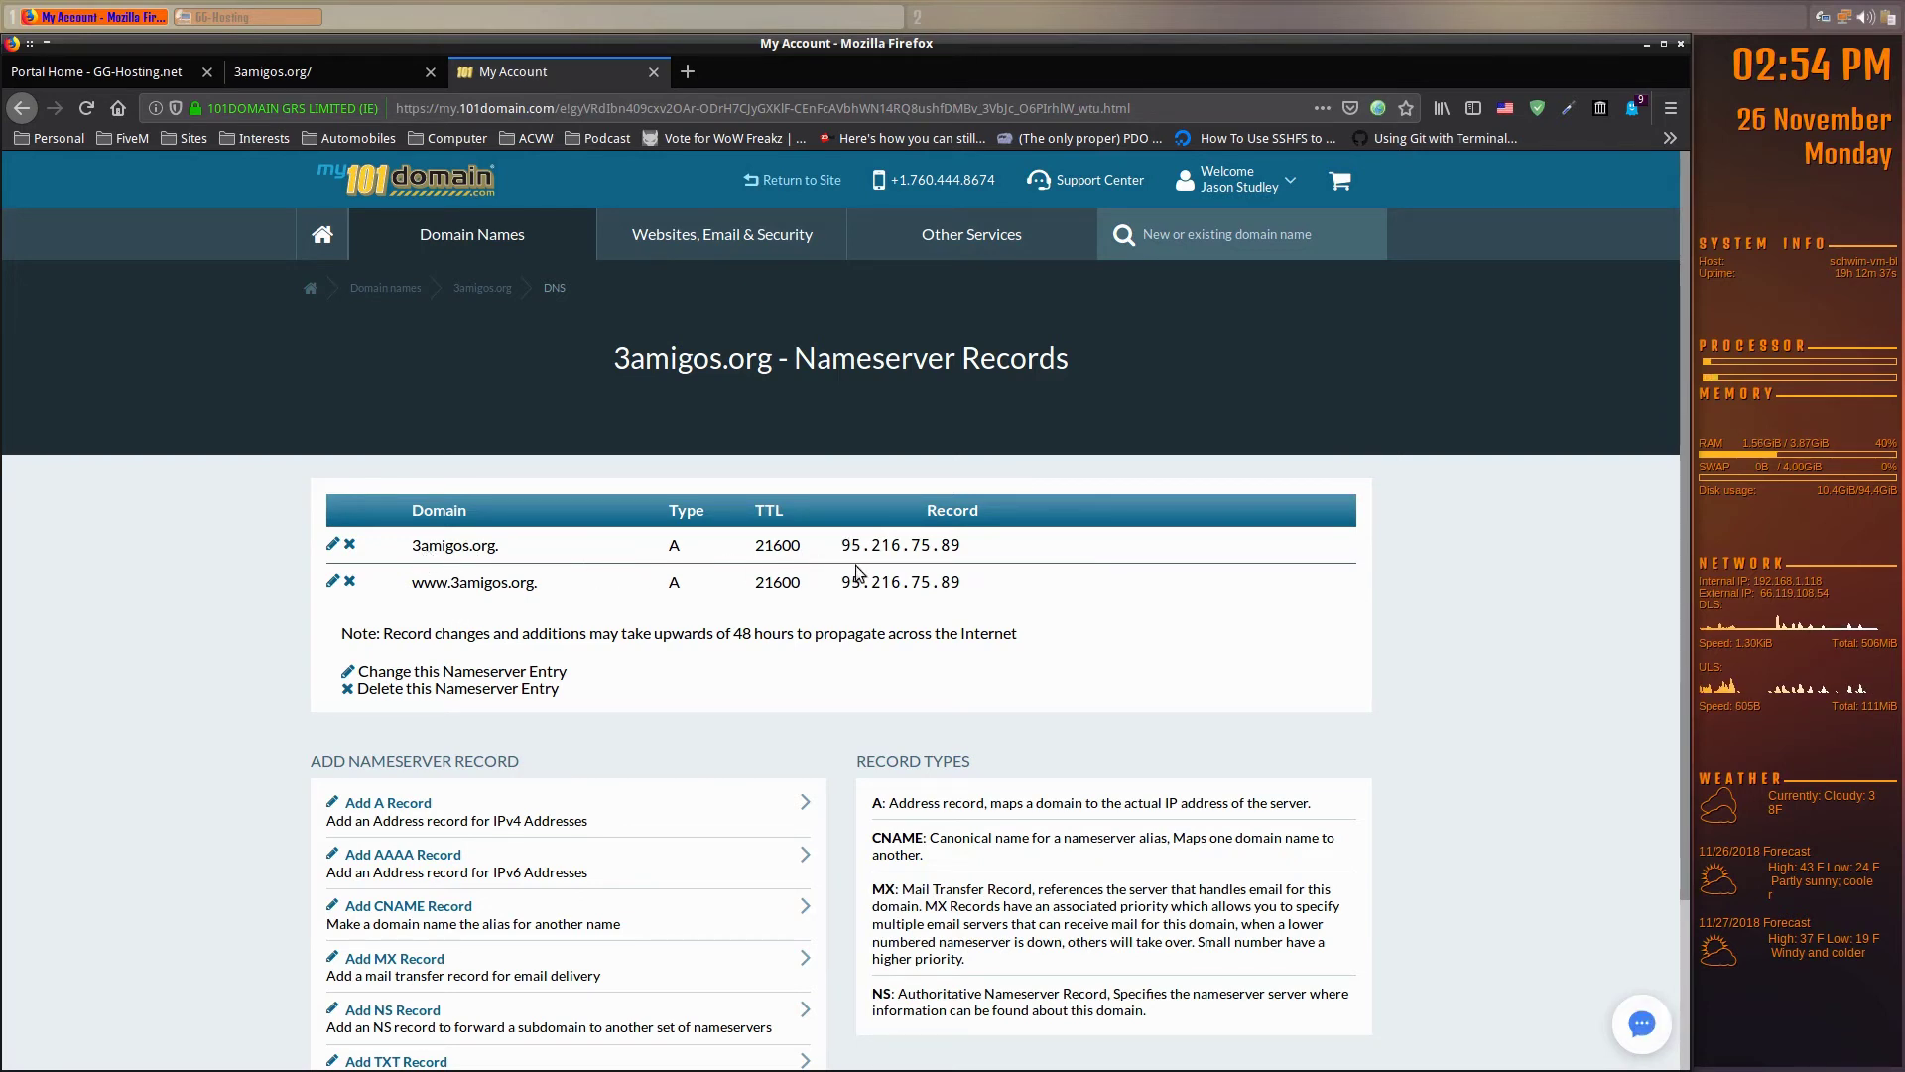
click(367, 86)
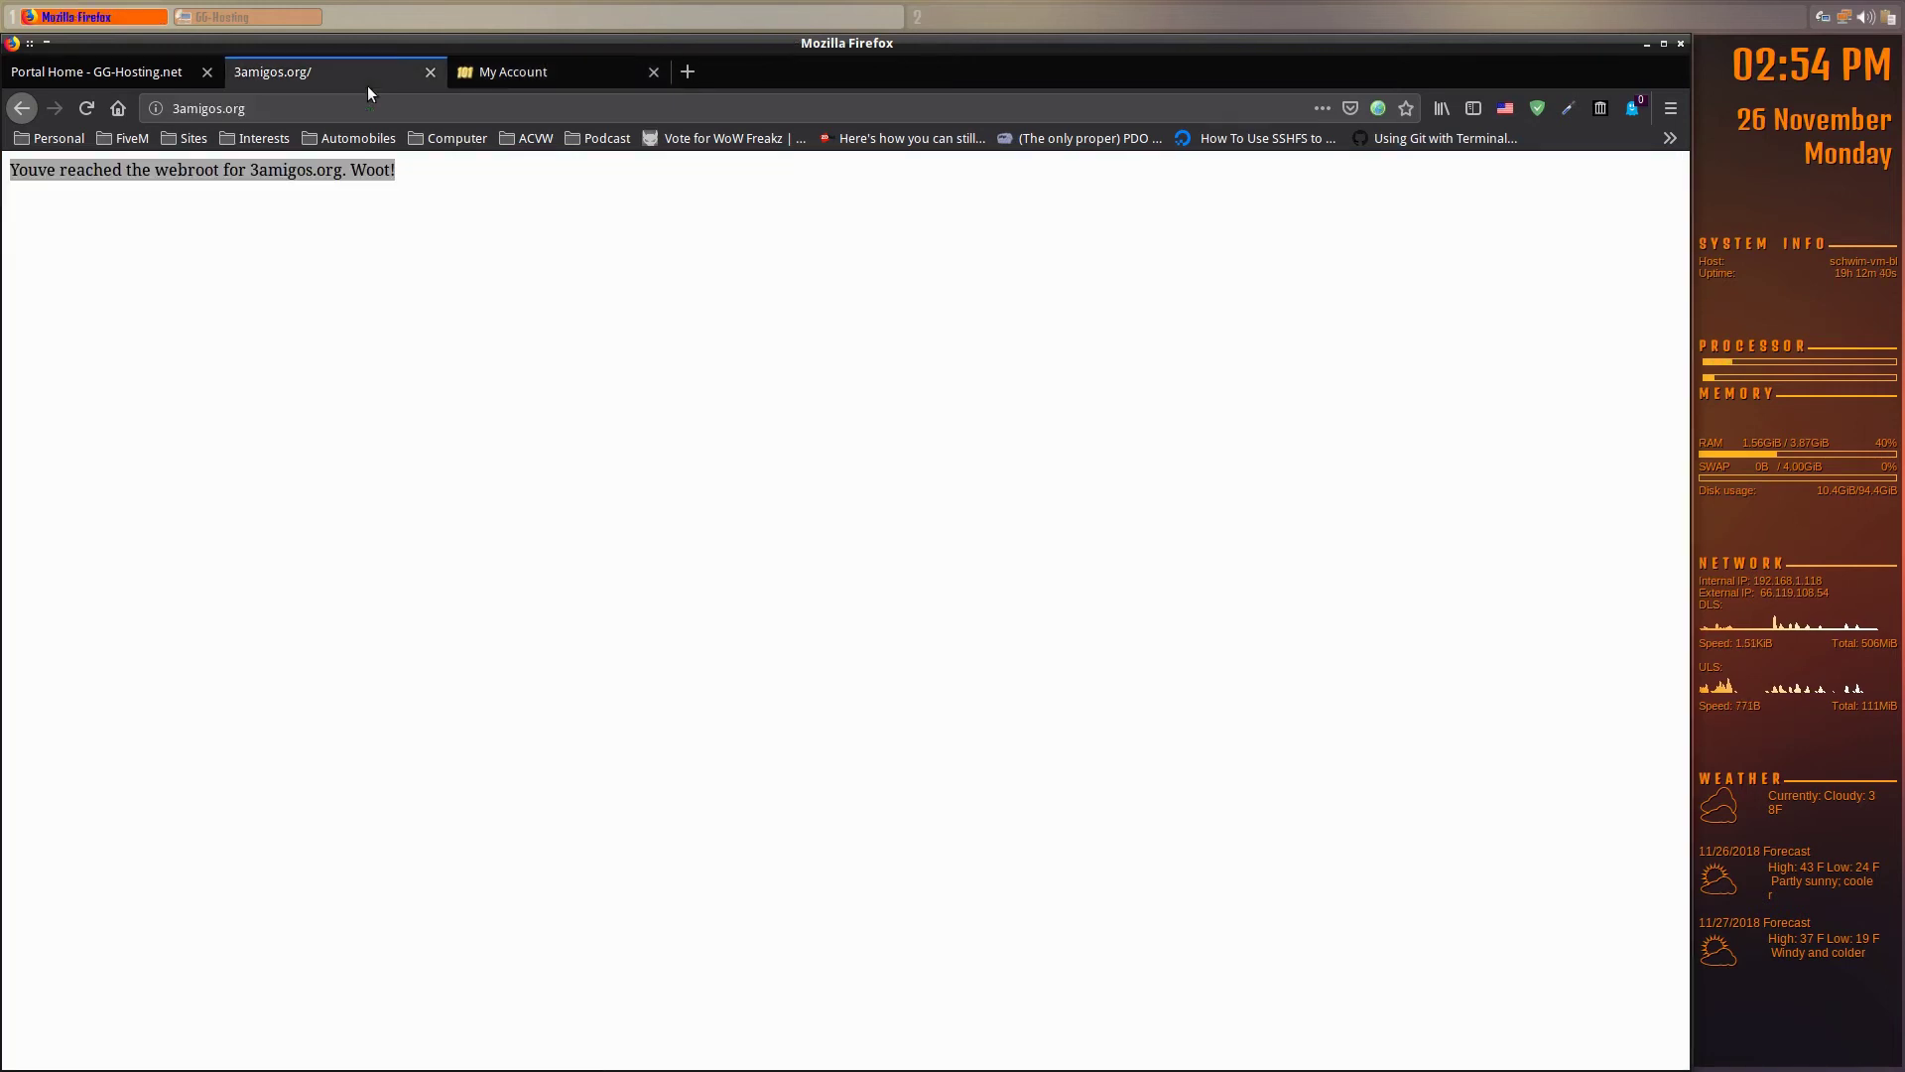
- Reload the 3amigos.org page, then switch to the Portal Home - GG-Hosting.net tab
click(86, 108)
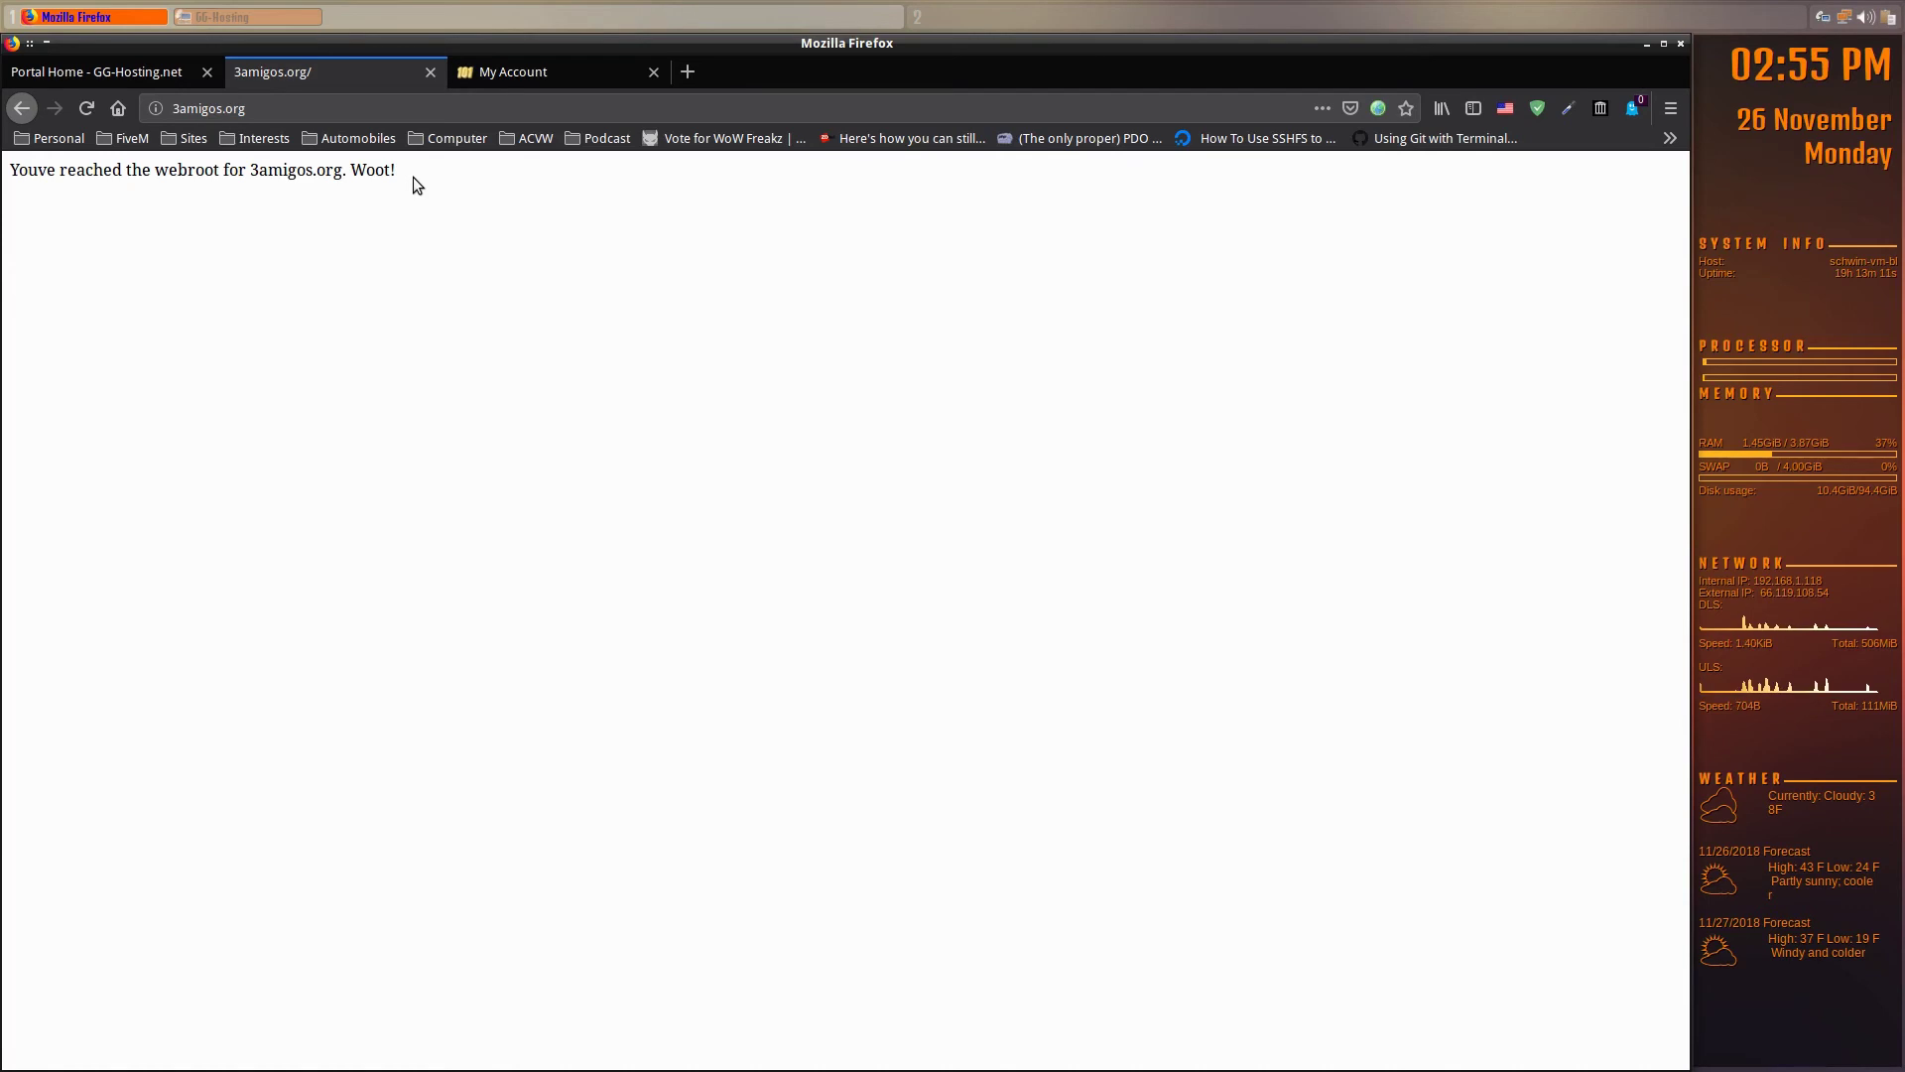
click(129, 70)
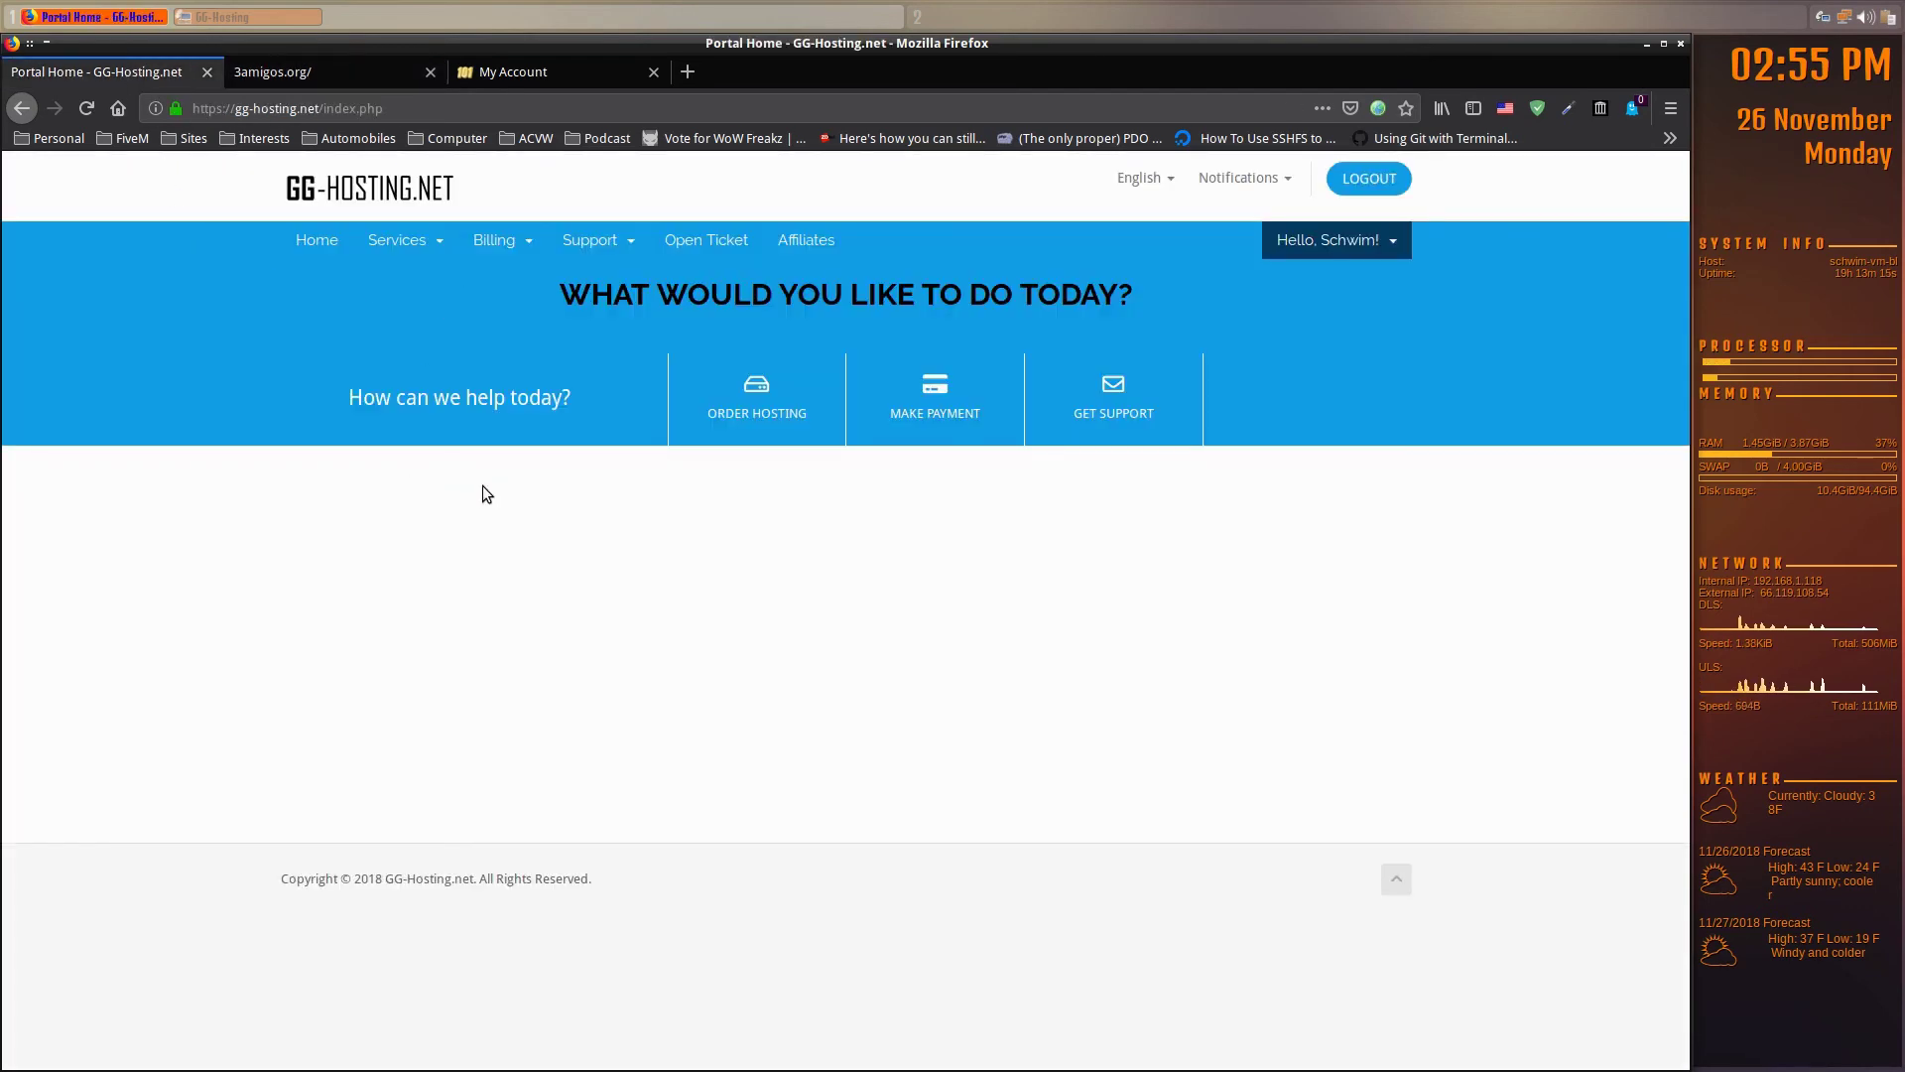